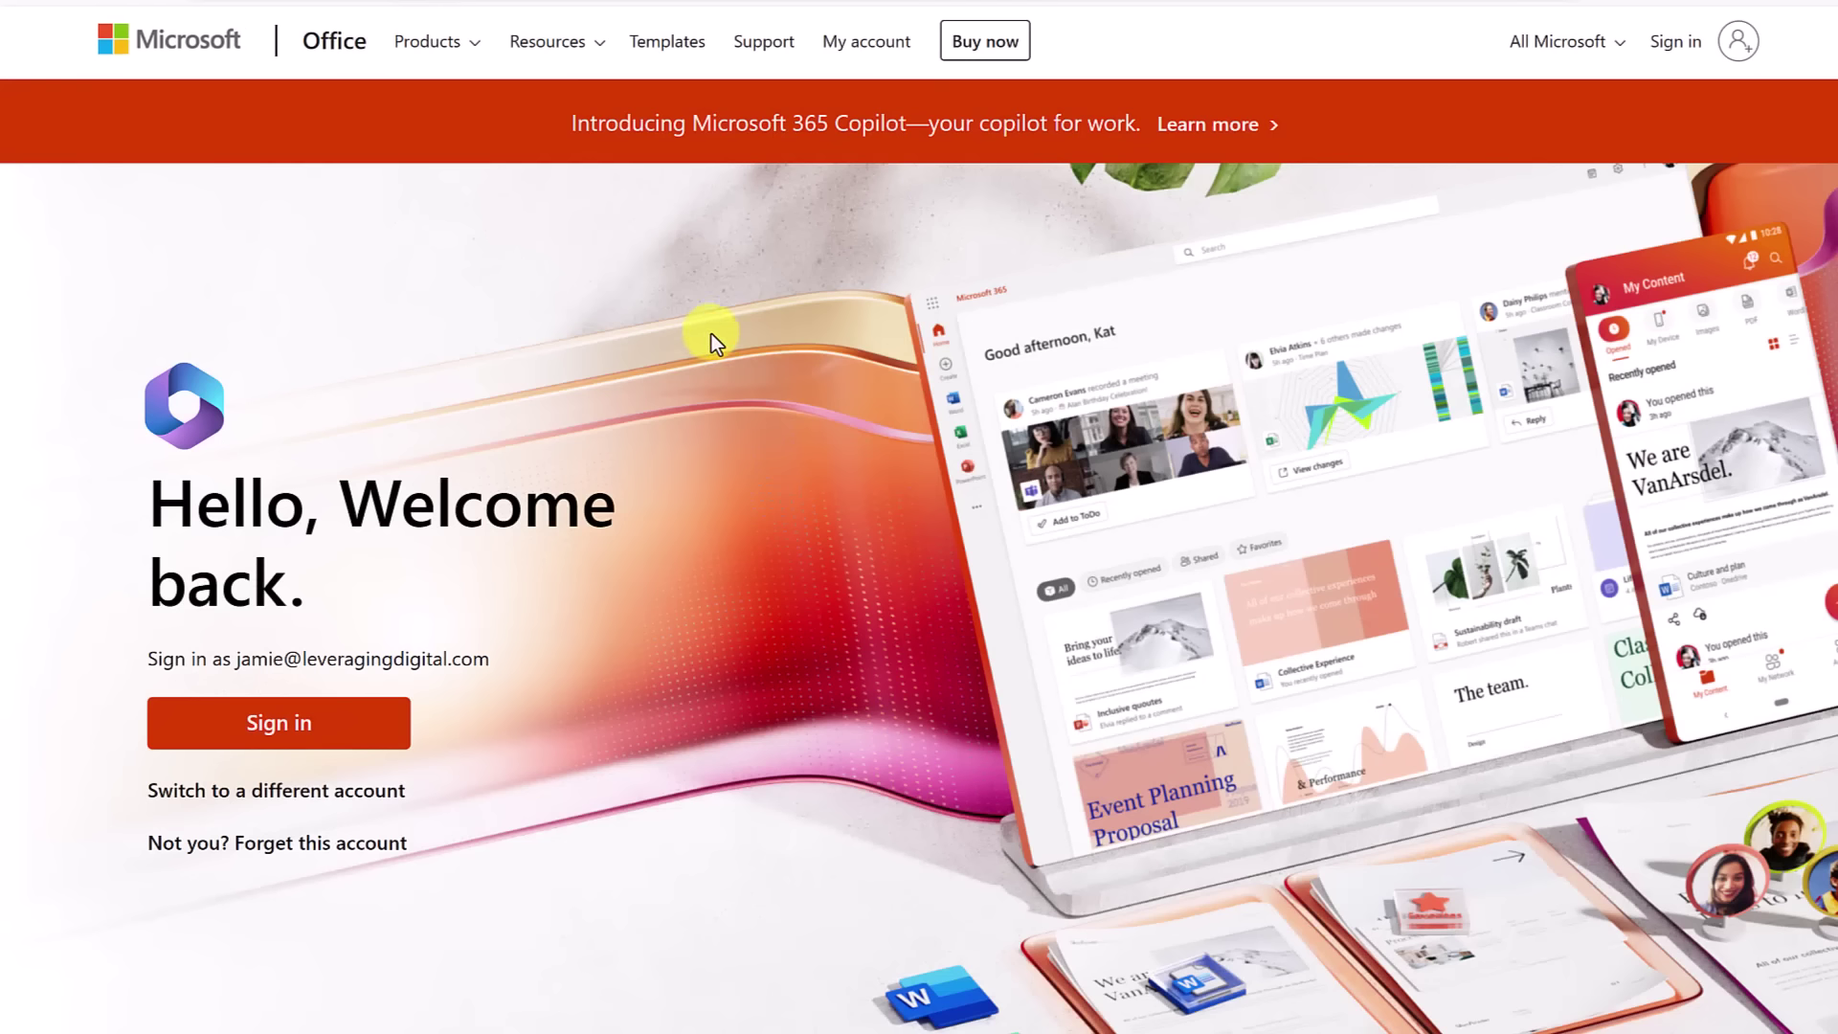
- Sign in to Microsoft 365 with the remembered account and open Power Apps from the full list of apps
{"action": "left_click", "coordinate": [320, 722]}
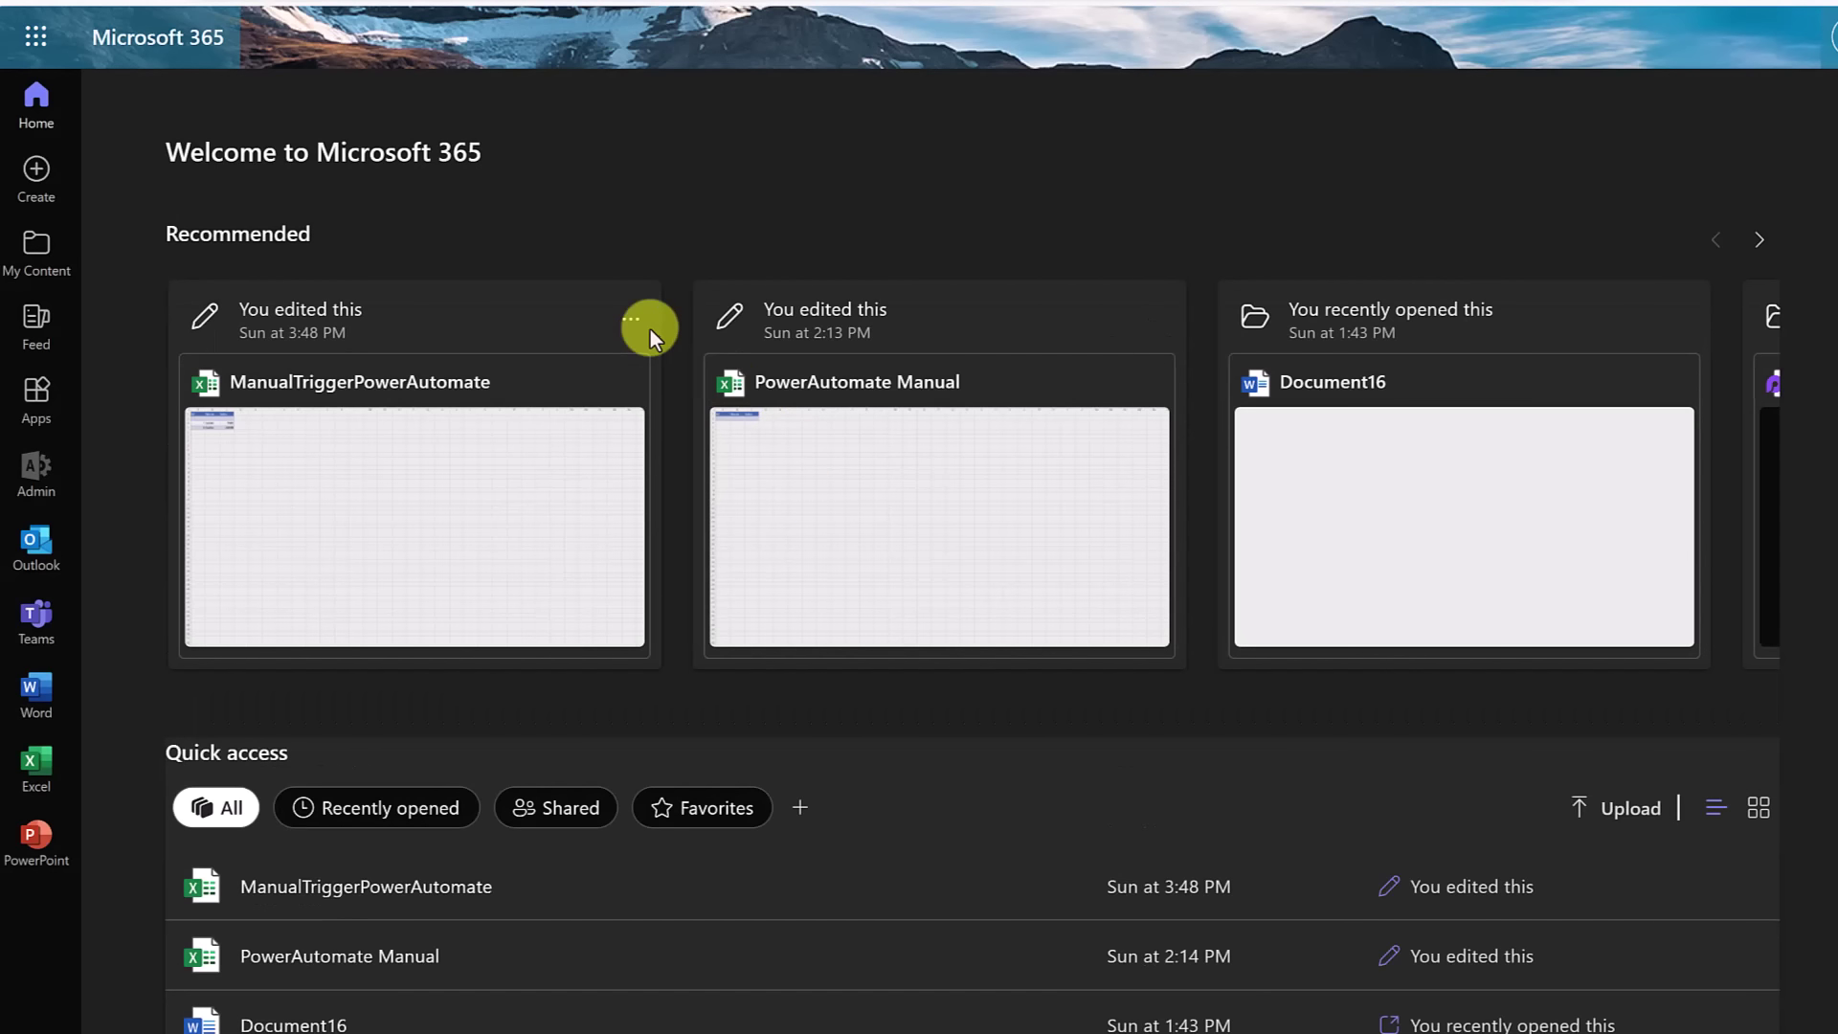
{"action": "left_click", "coordinate": [36, 38]}
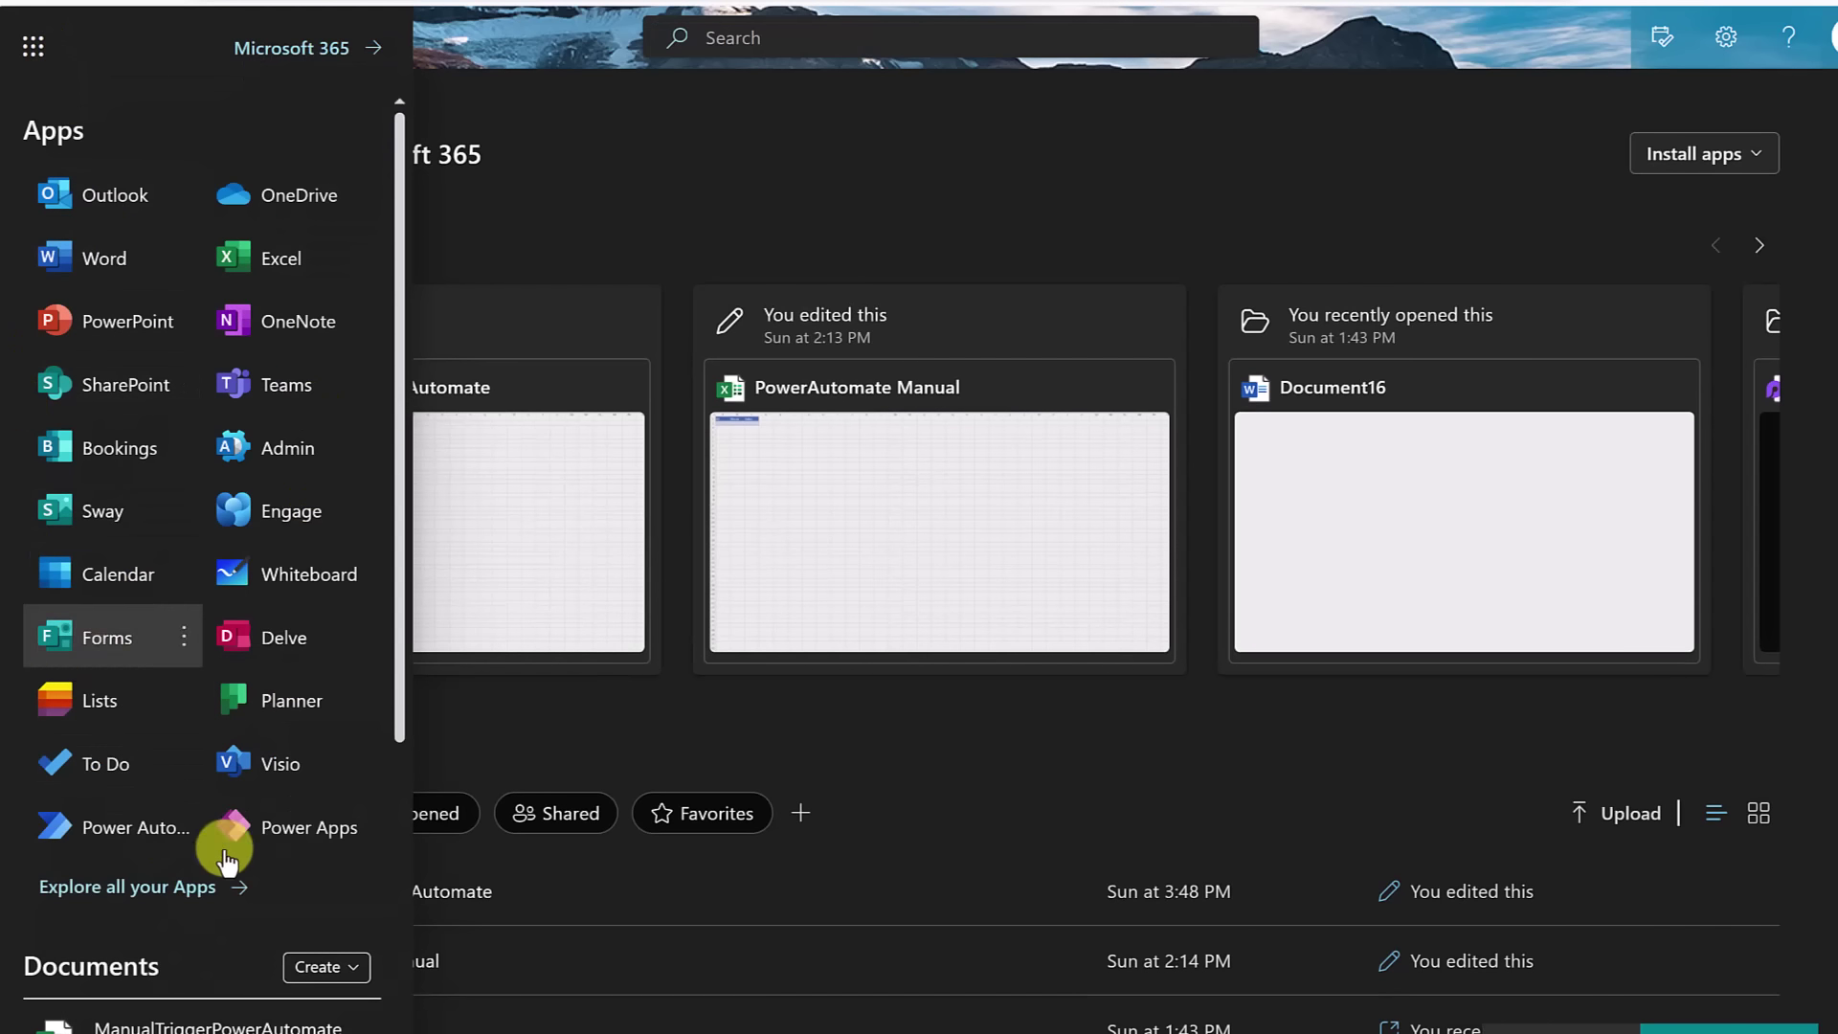
{"action": "left_click", "coordinate": [151, 892]}
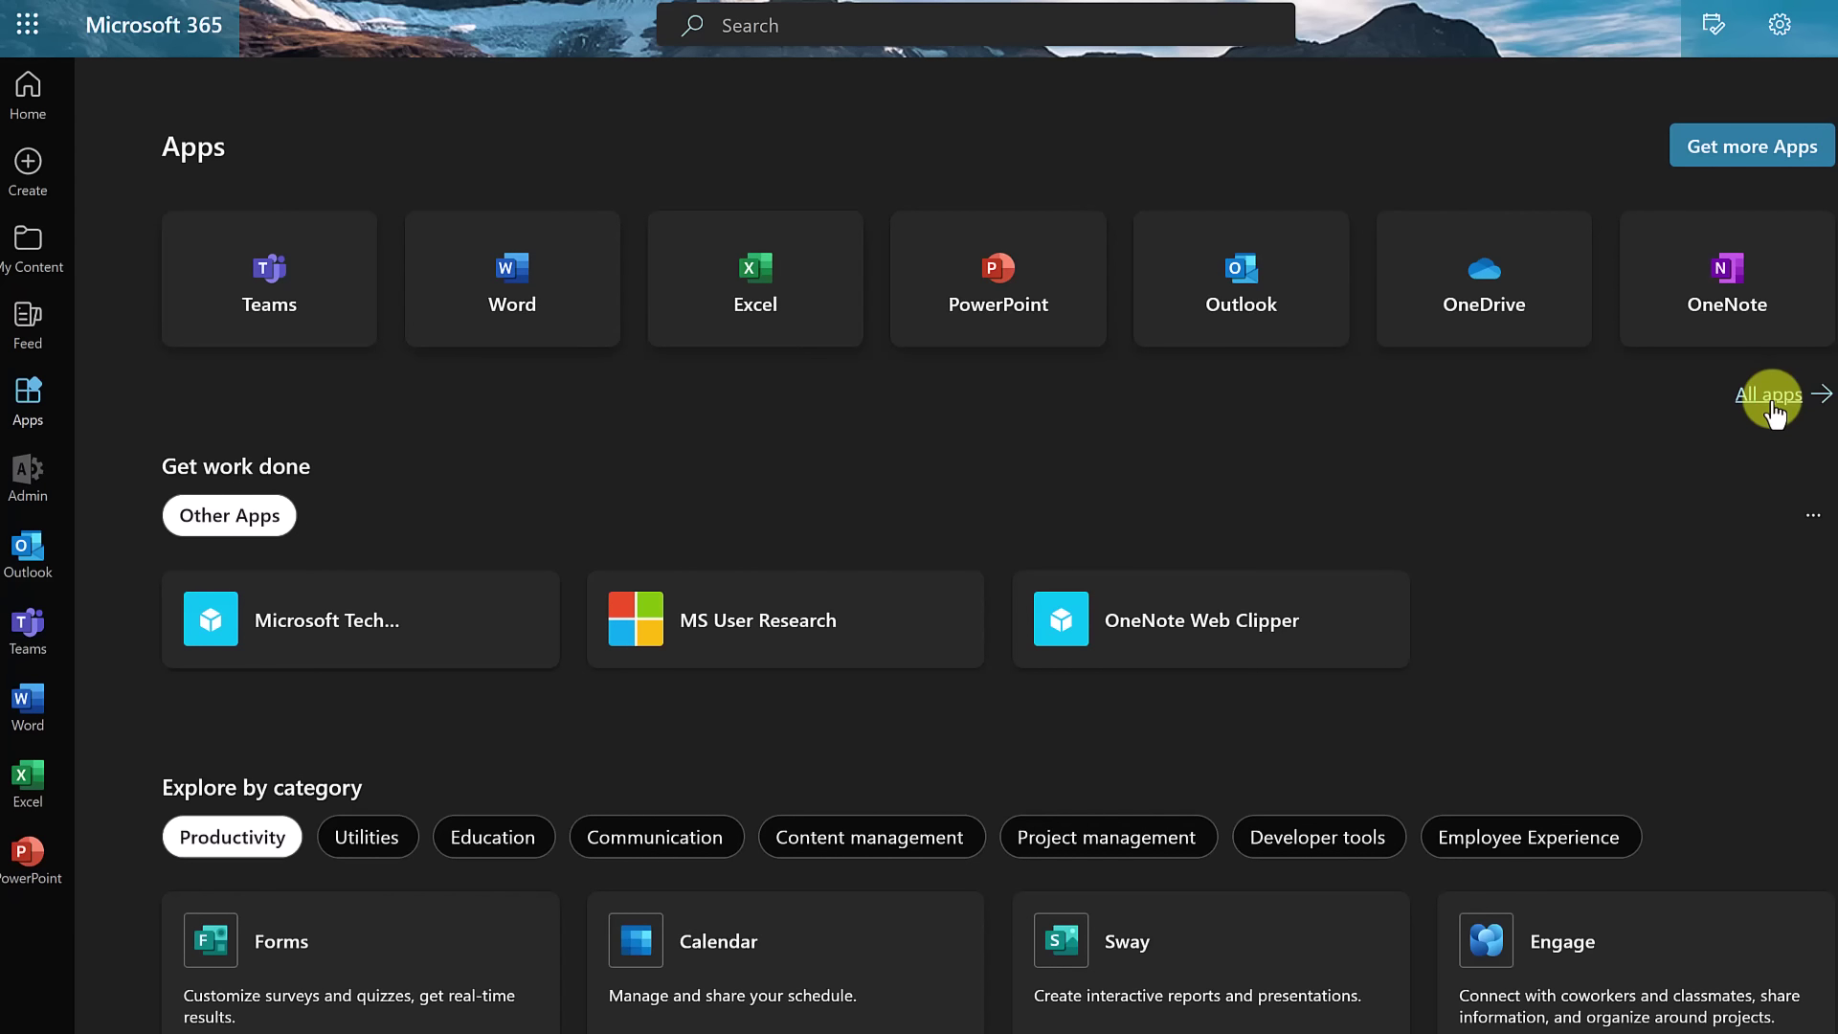
{"action": "left_click", "coordinate": [1769, 396]}
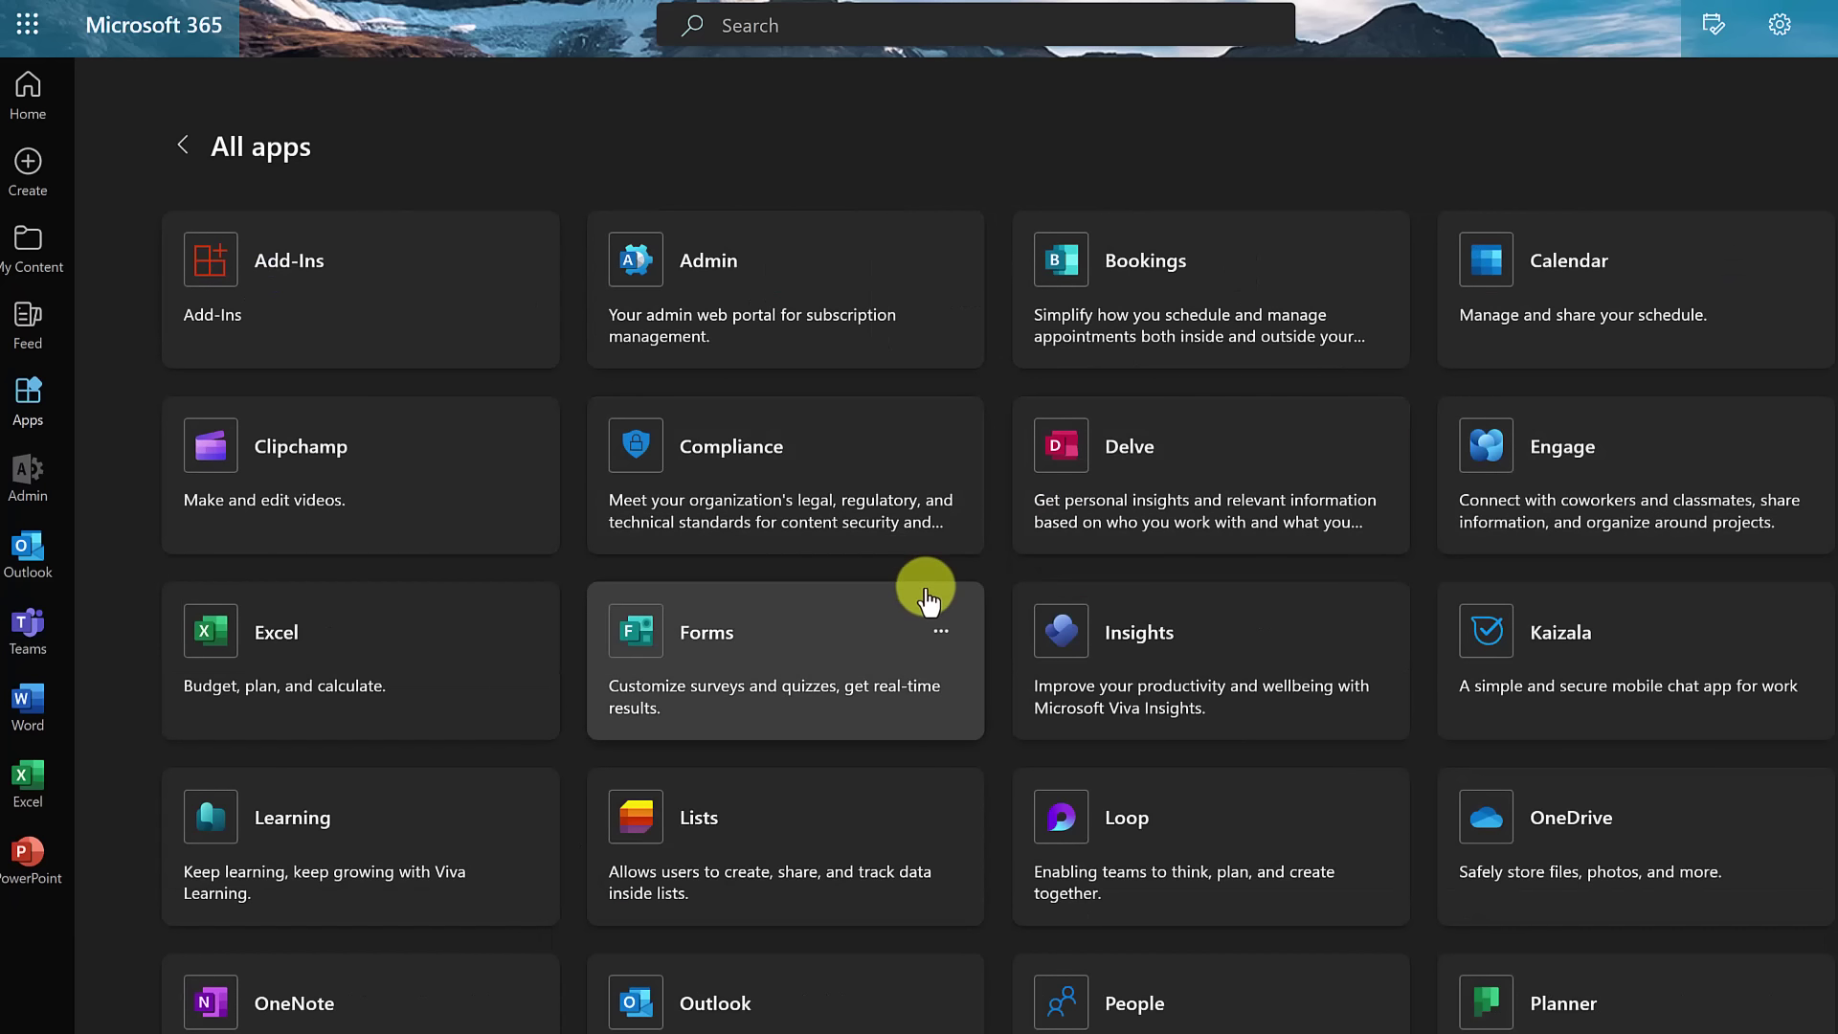
{"action": "scroll", "coordinate": [925, 600], "scroll_direction": "down", "scroll_amount": 3}
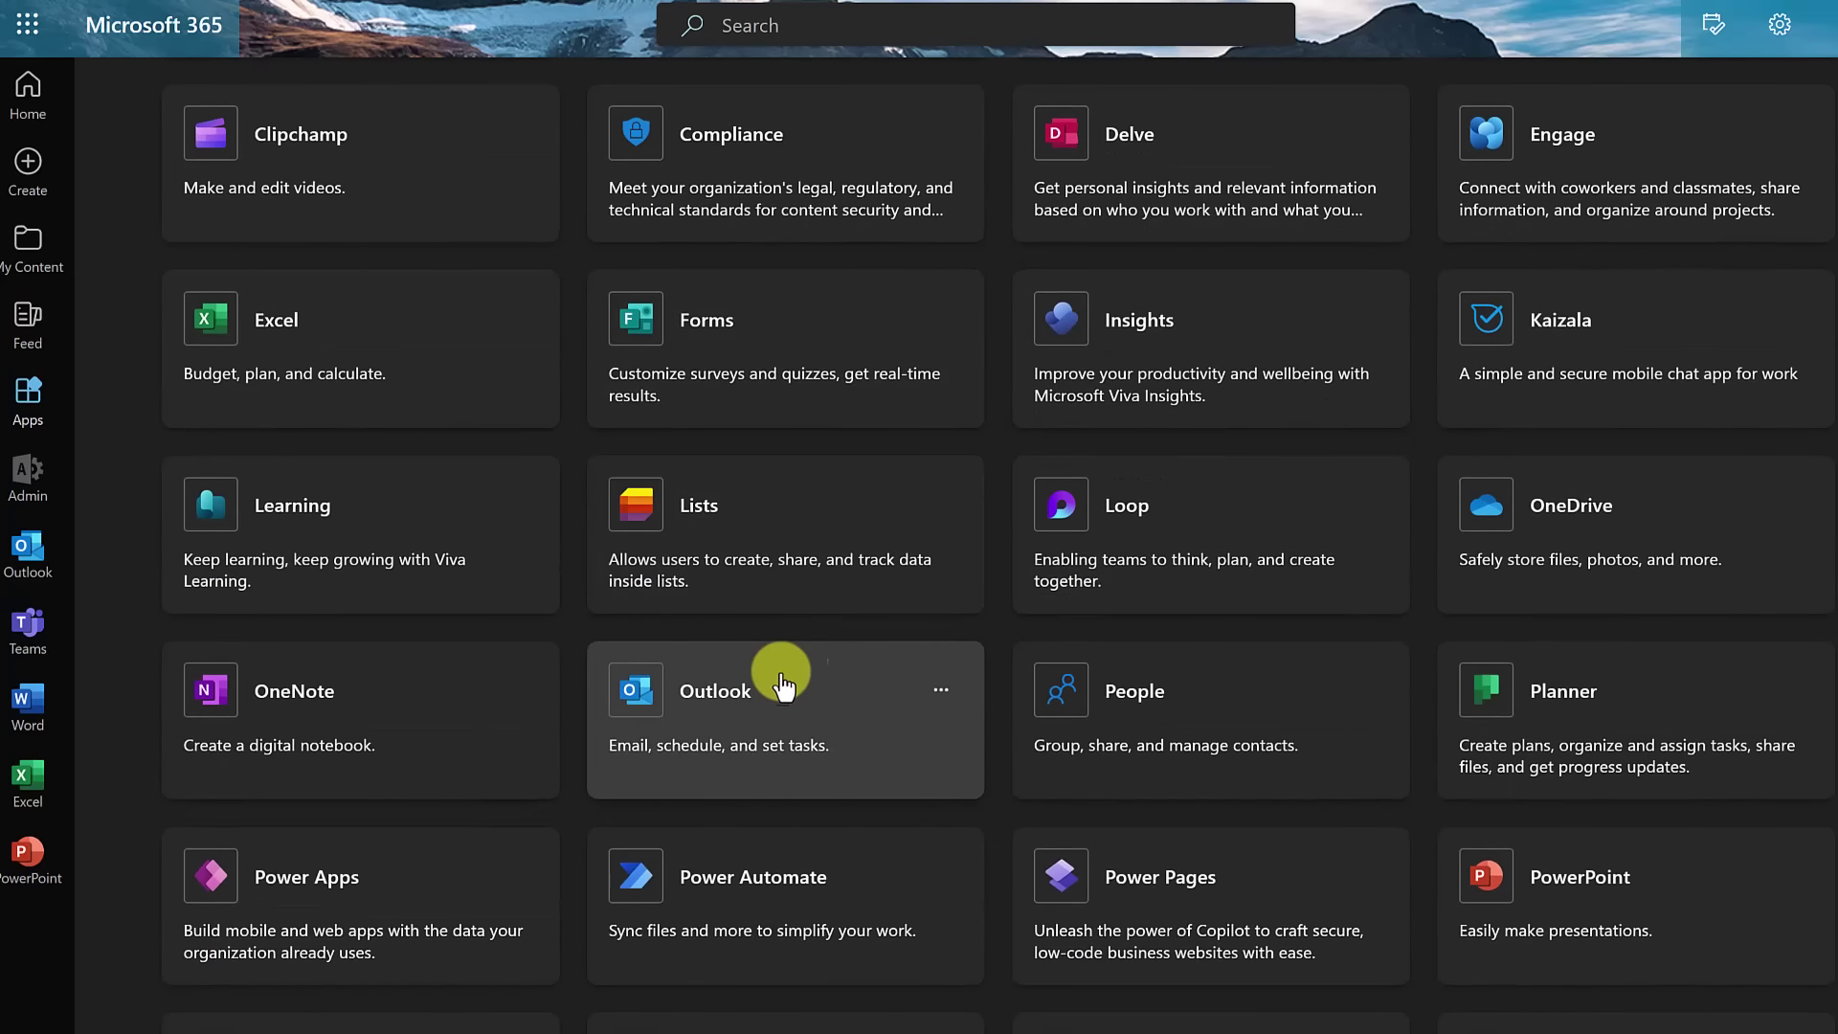
{"action": "scroll", "coordinate": [773, 682], "scroll_direction": "down", "scroll_amount": 5}
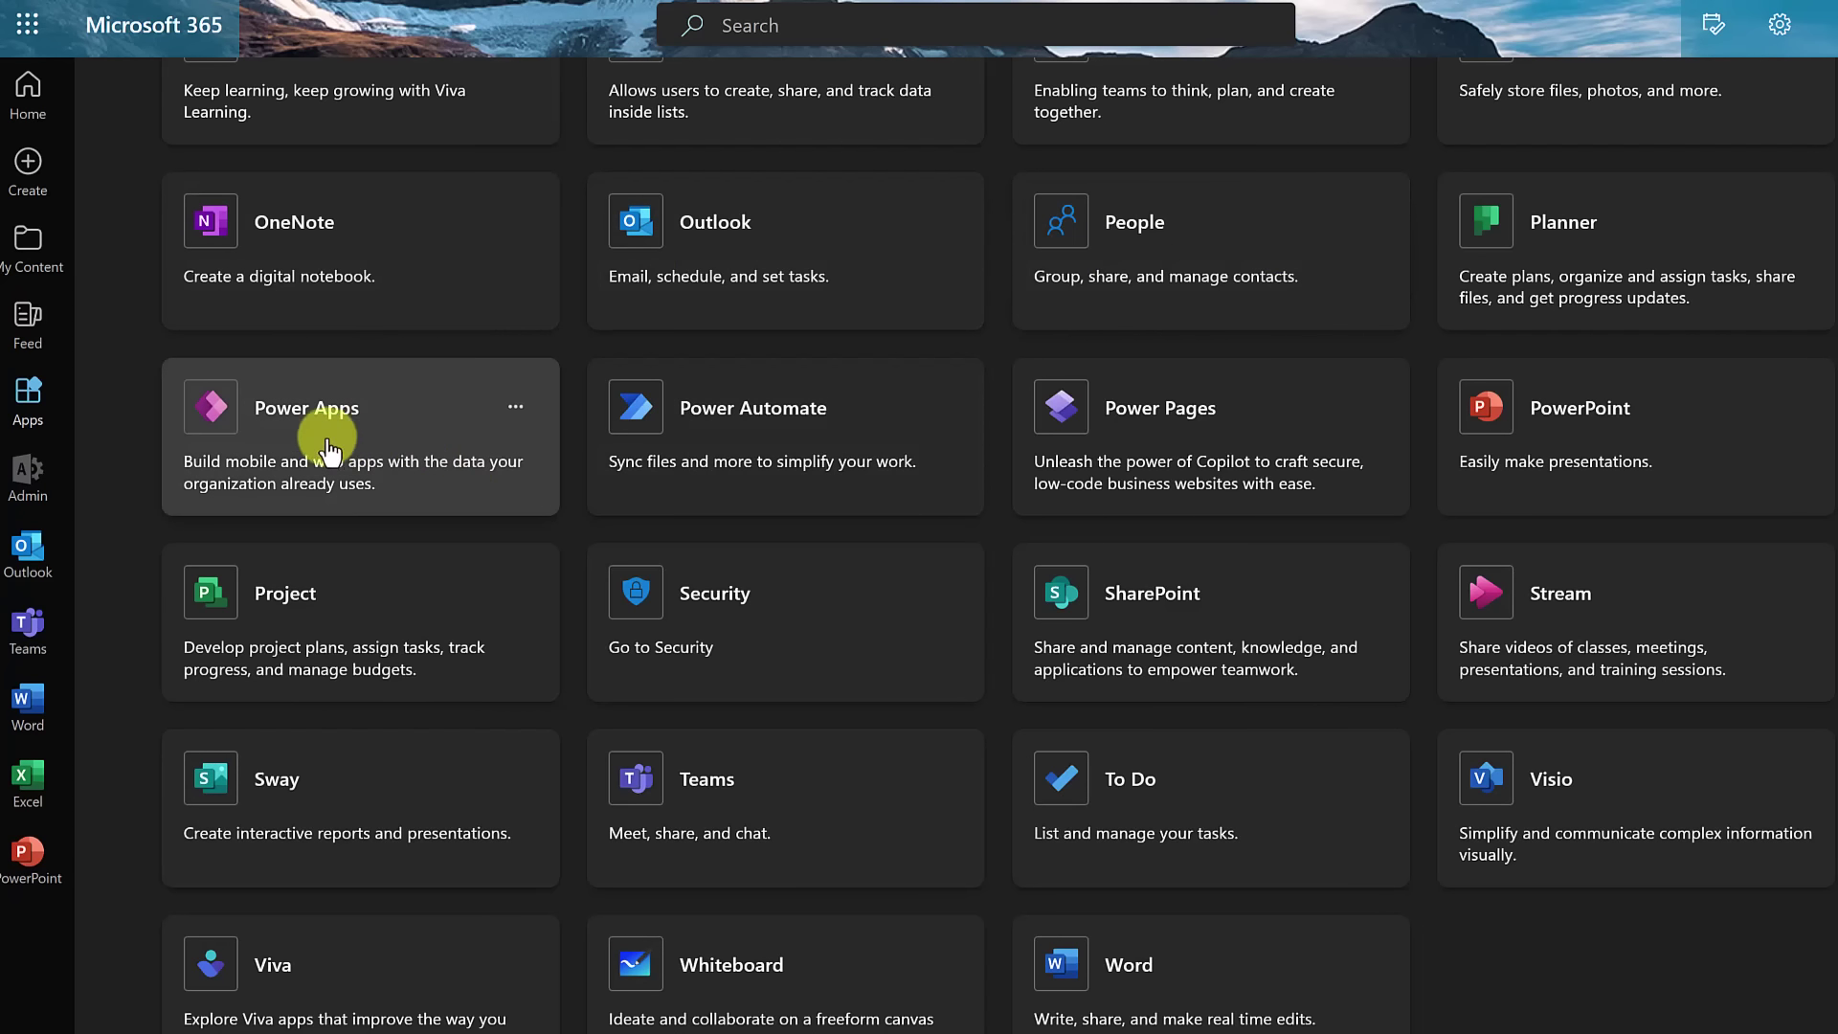
{"action": "left_click", "coordinate": [412, 484]}
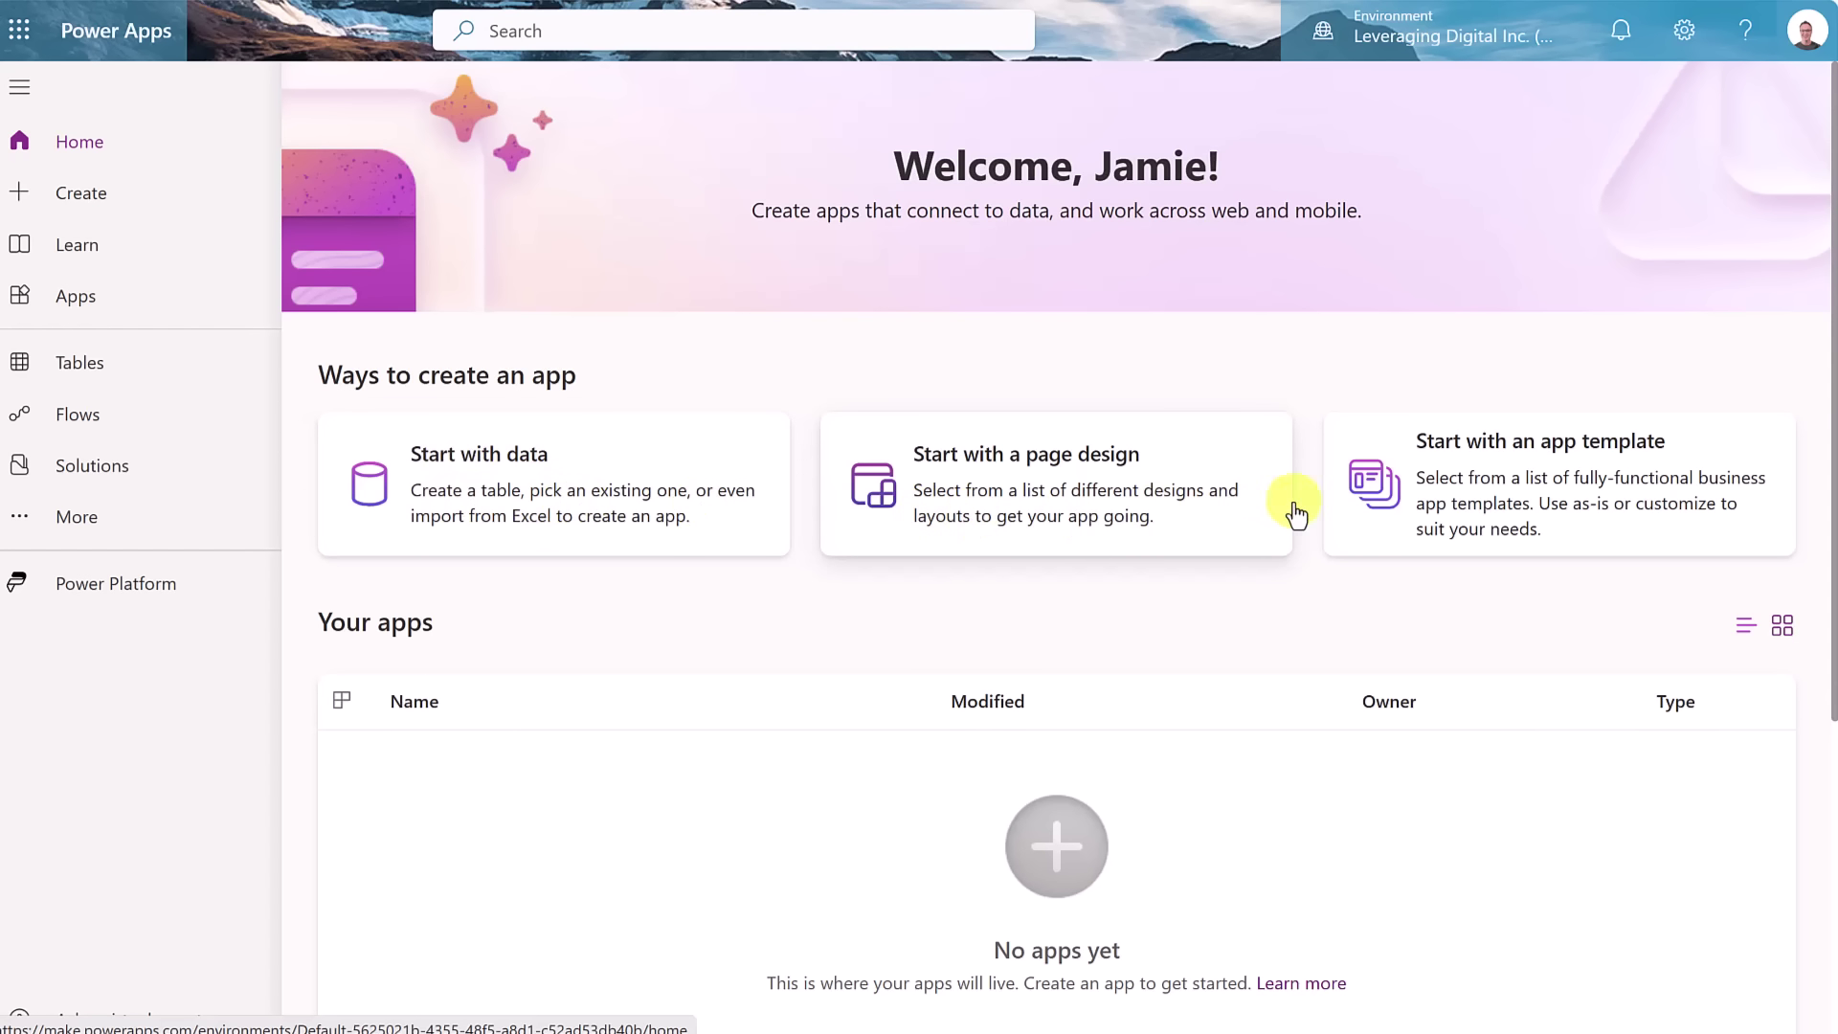
- Look through the Create, Learn and Apps pages of Power Apps, and return to the Home page
{"action": "left_click", "coordinate": [127, 209]}
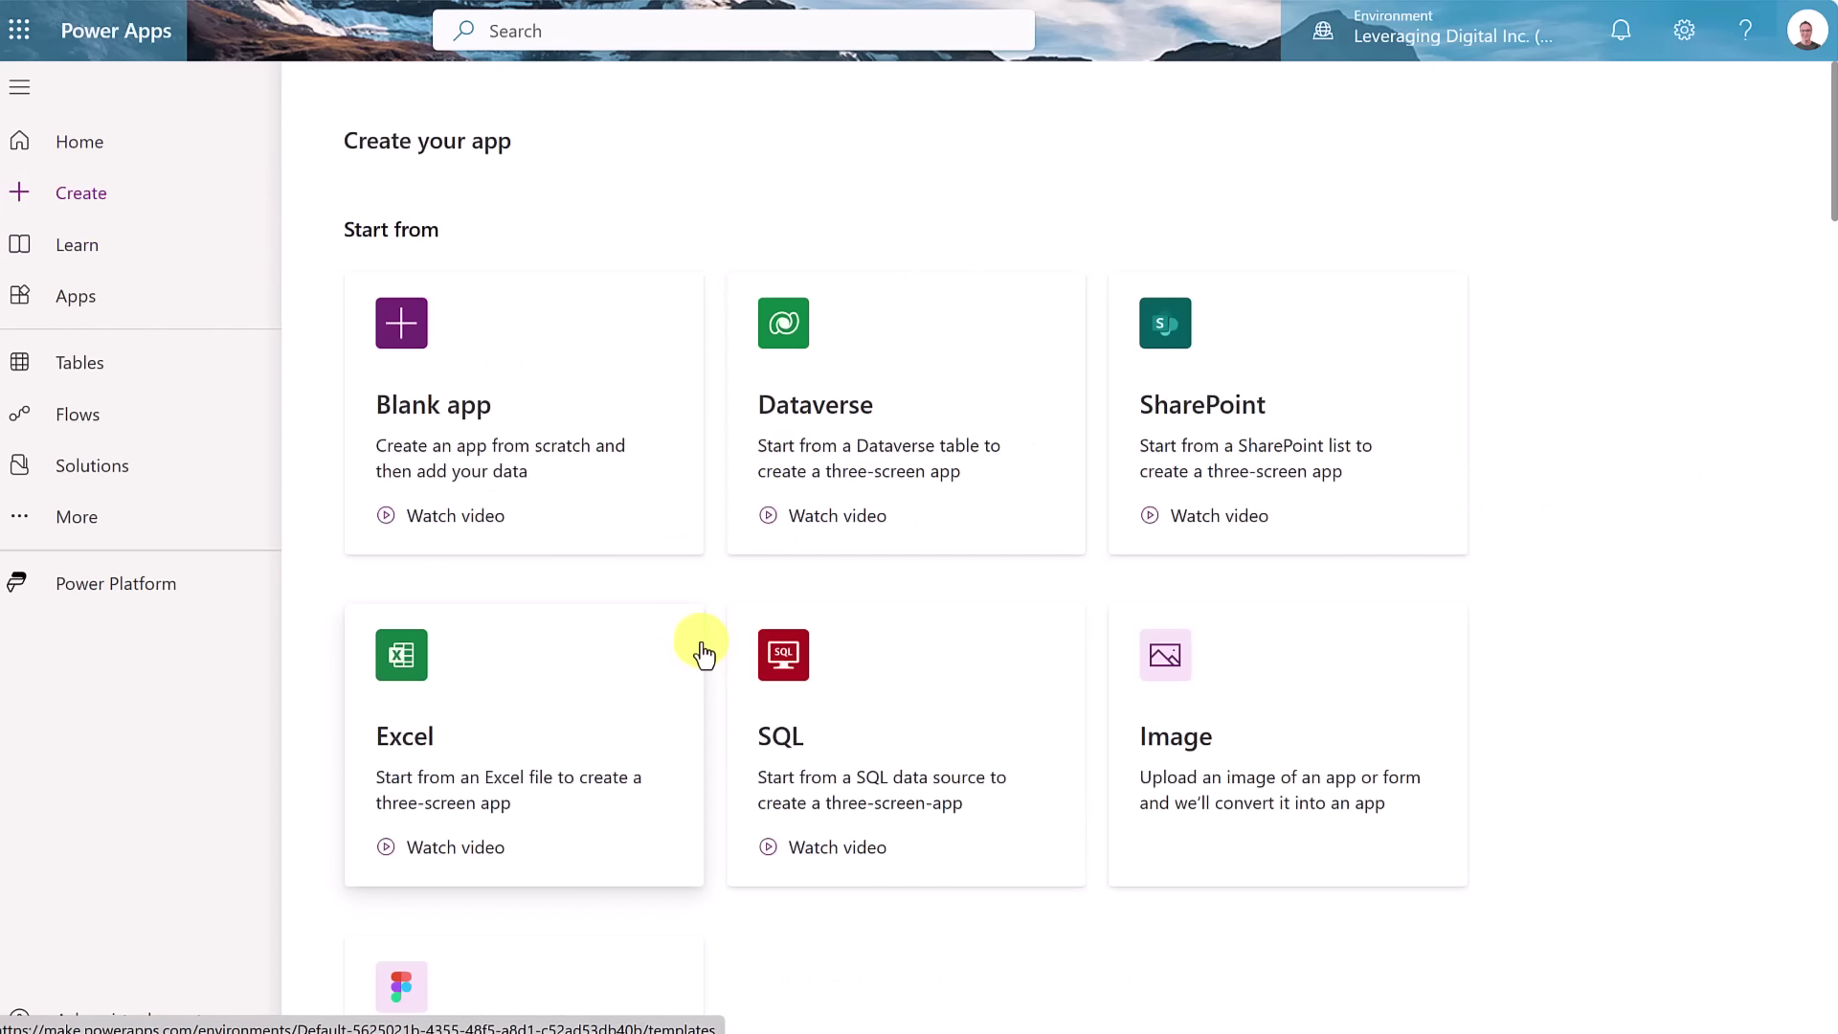
{"action": "left_click", "coordinate": [89, 260]}
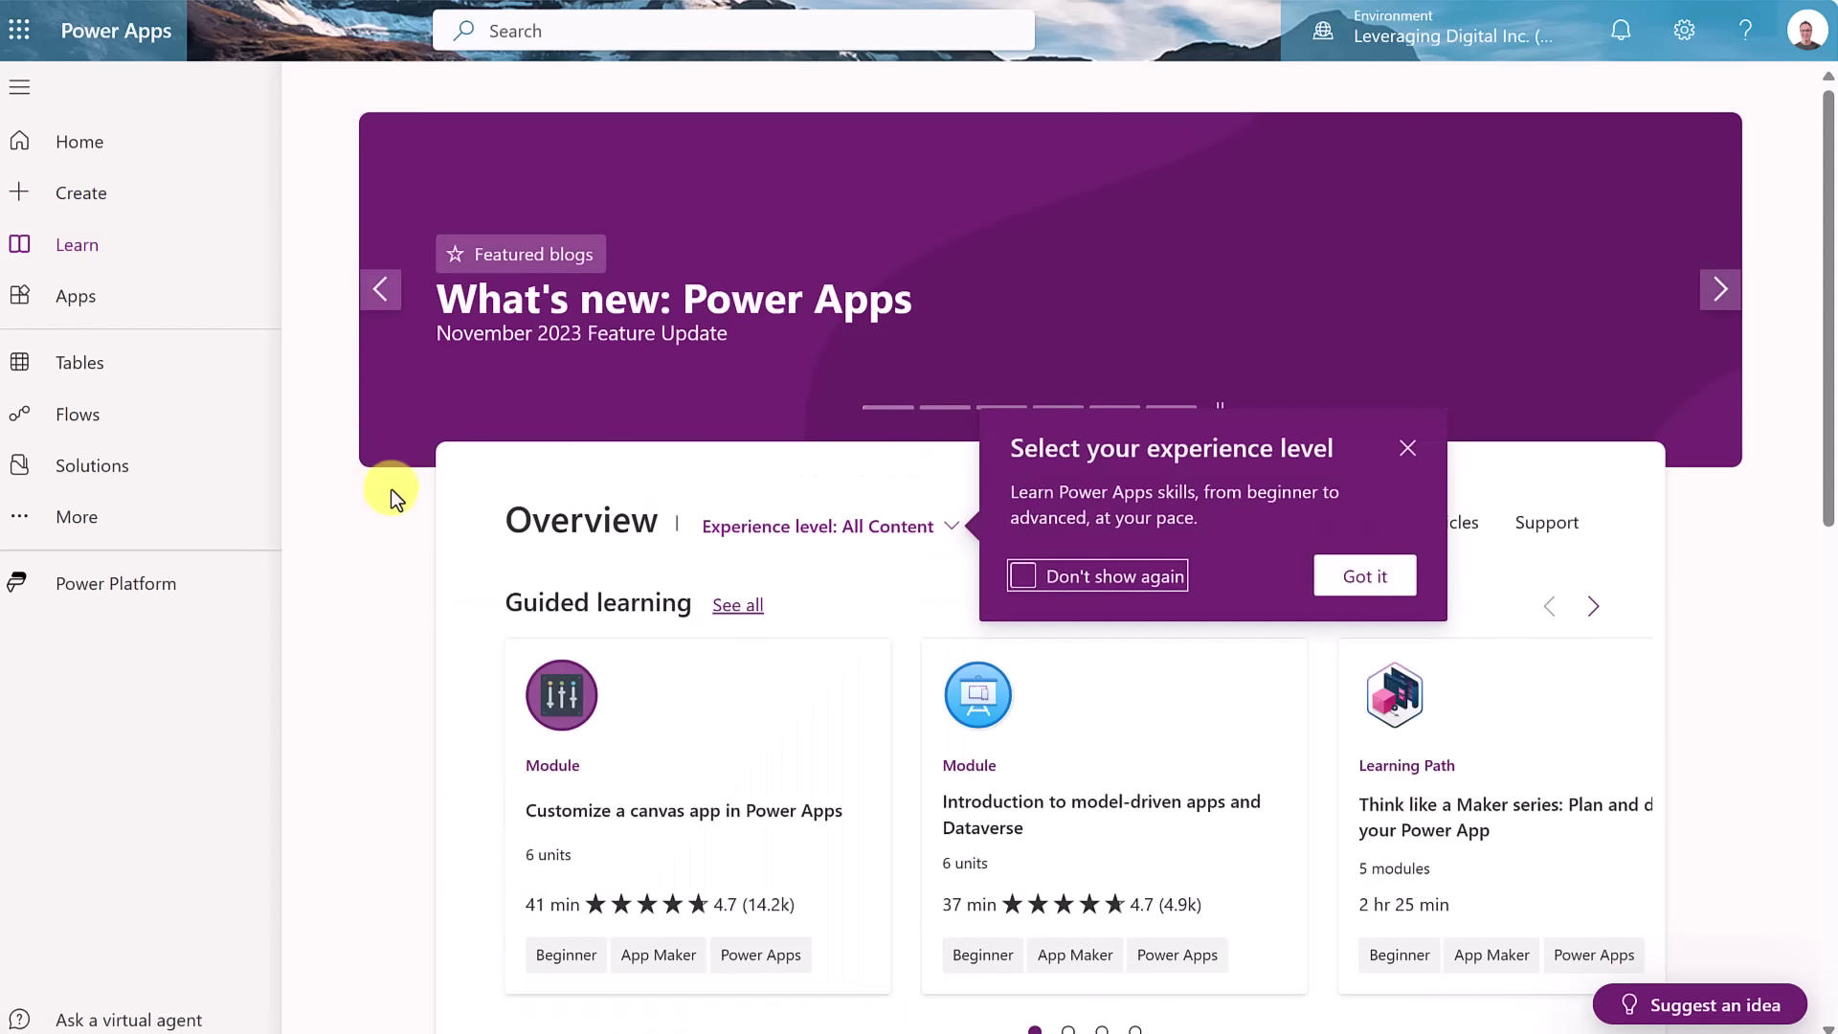
{"action": "left_click", "coordinate": [108, 304]}
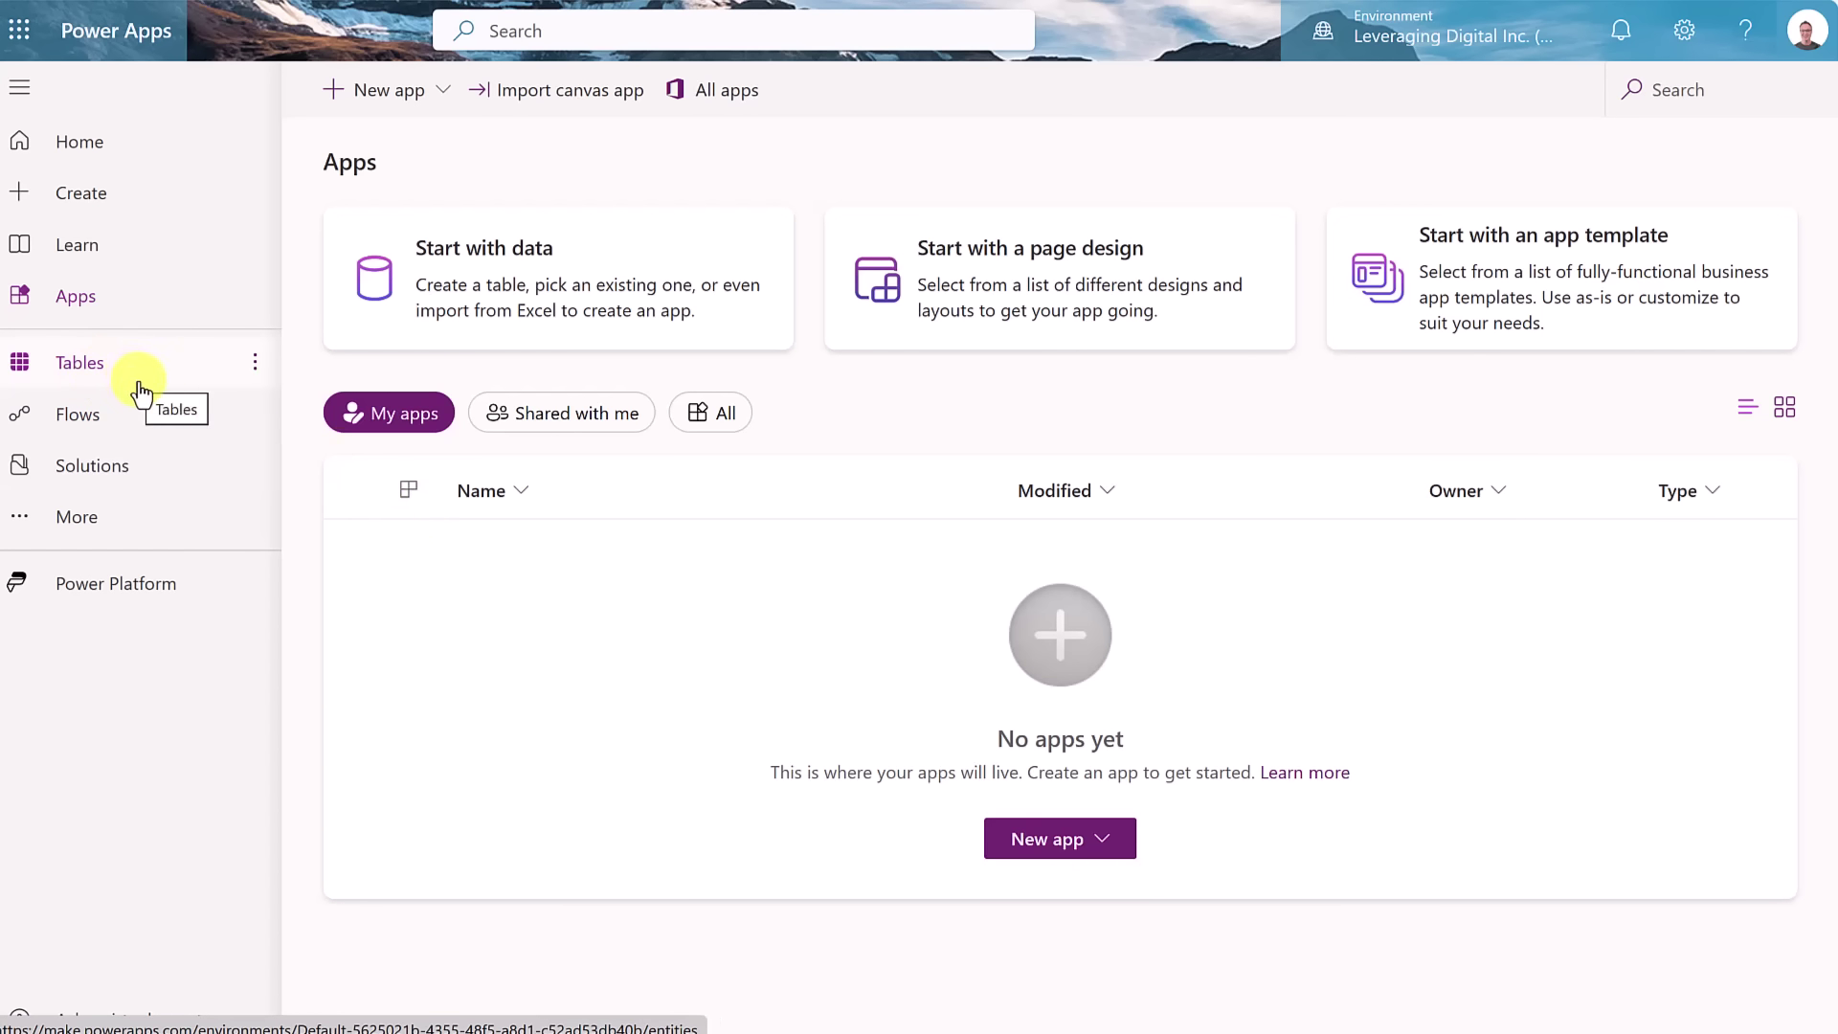
{"action": "left_click", "coordinate": [95, 145]}
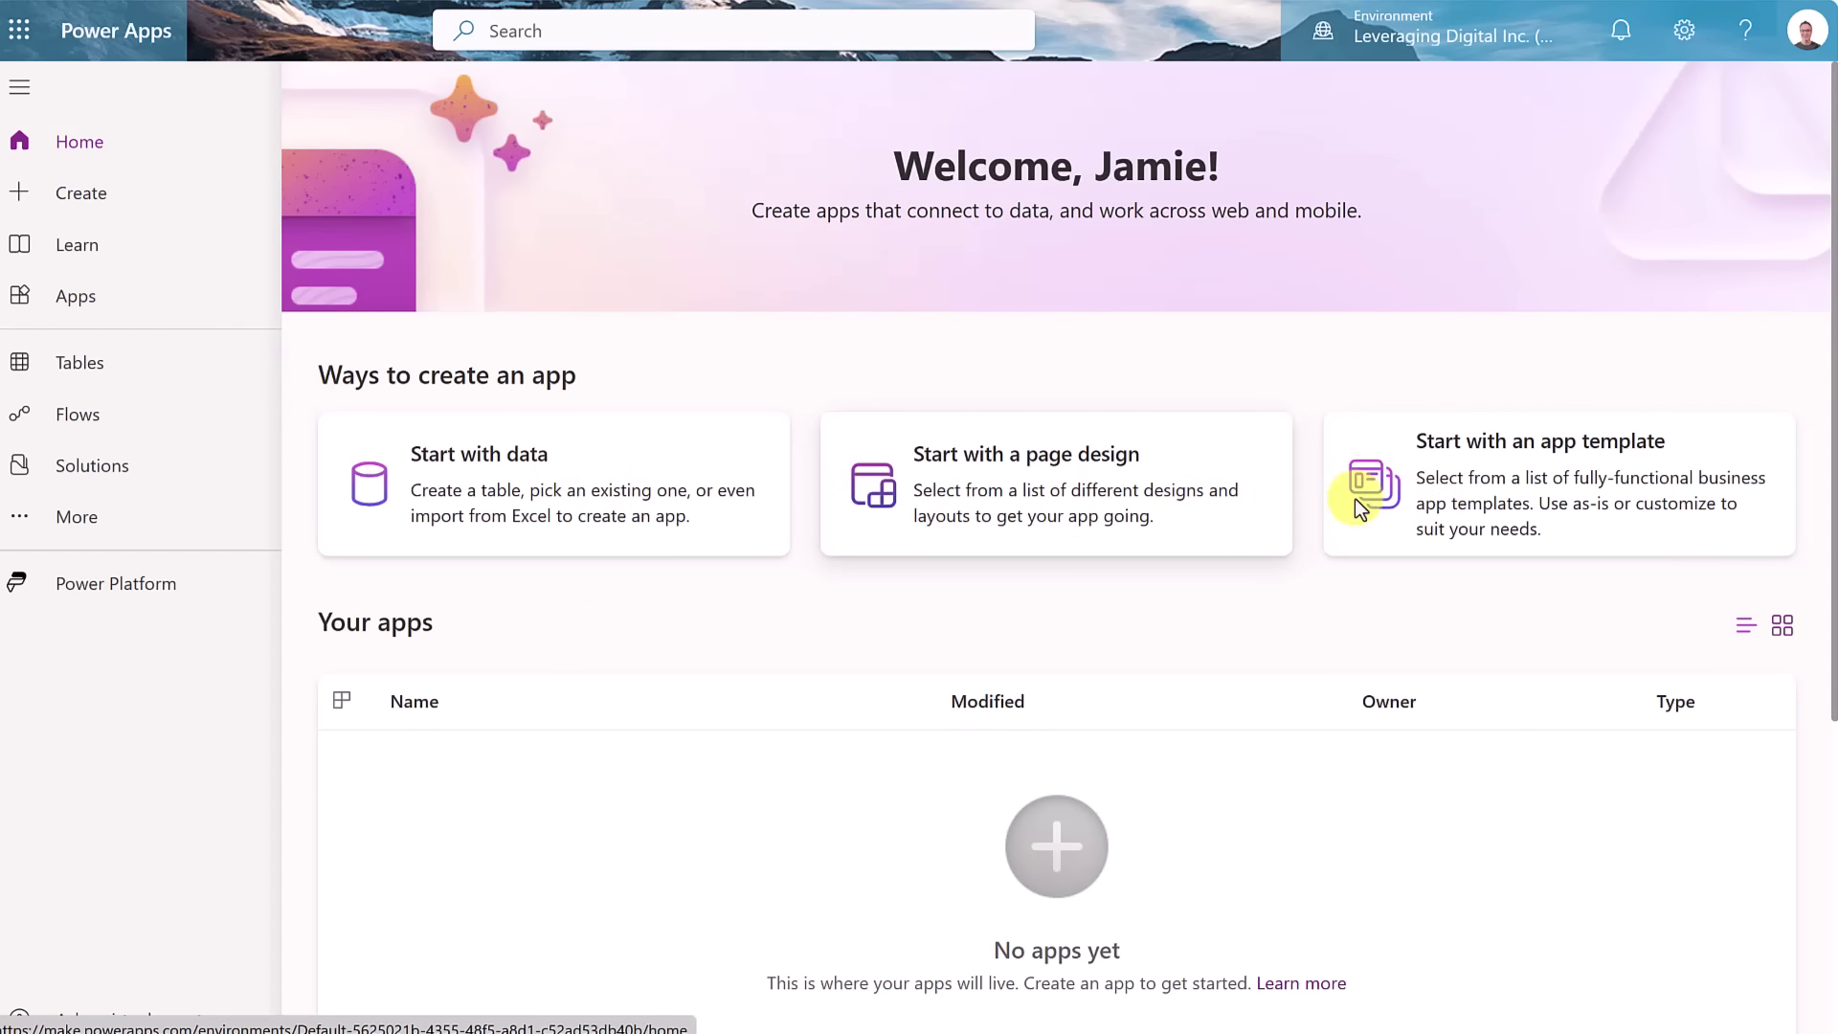
- Start a data-based app from a blank table, switching to the personal environment, and return to the data options
{"action": "left_click", "coordinate": [617, 469]}
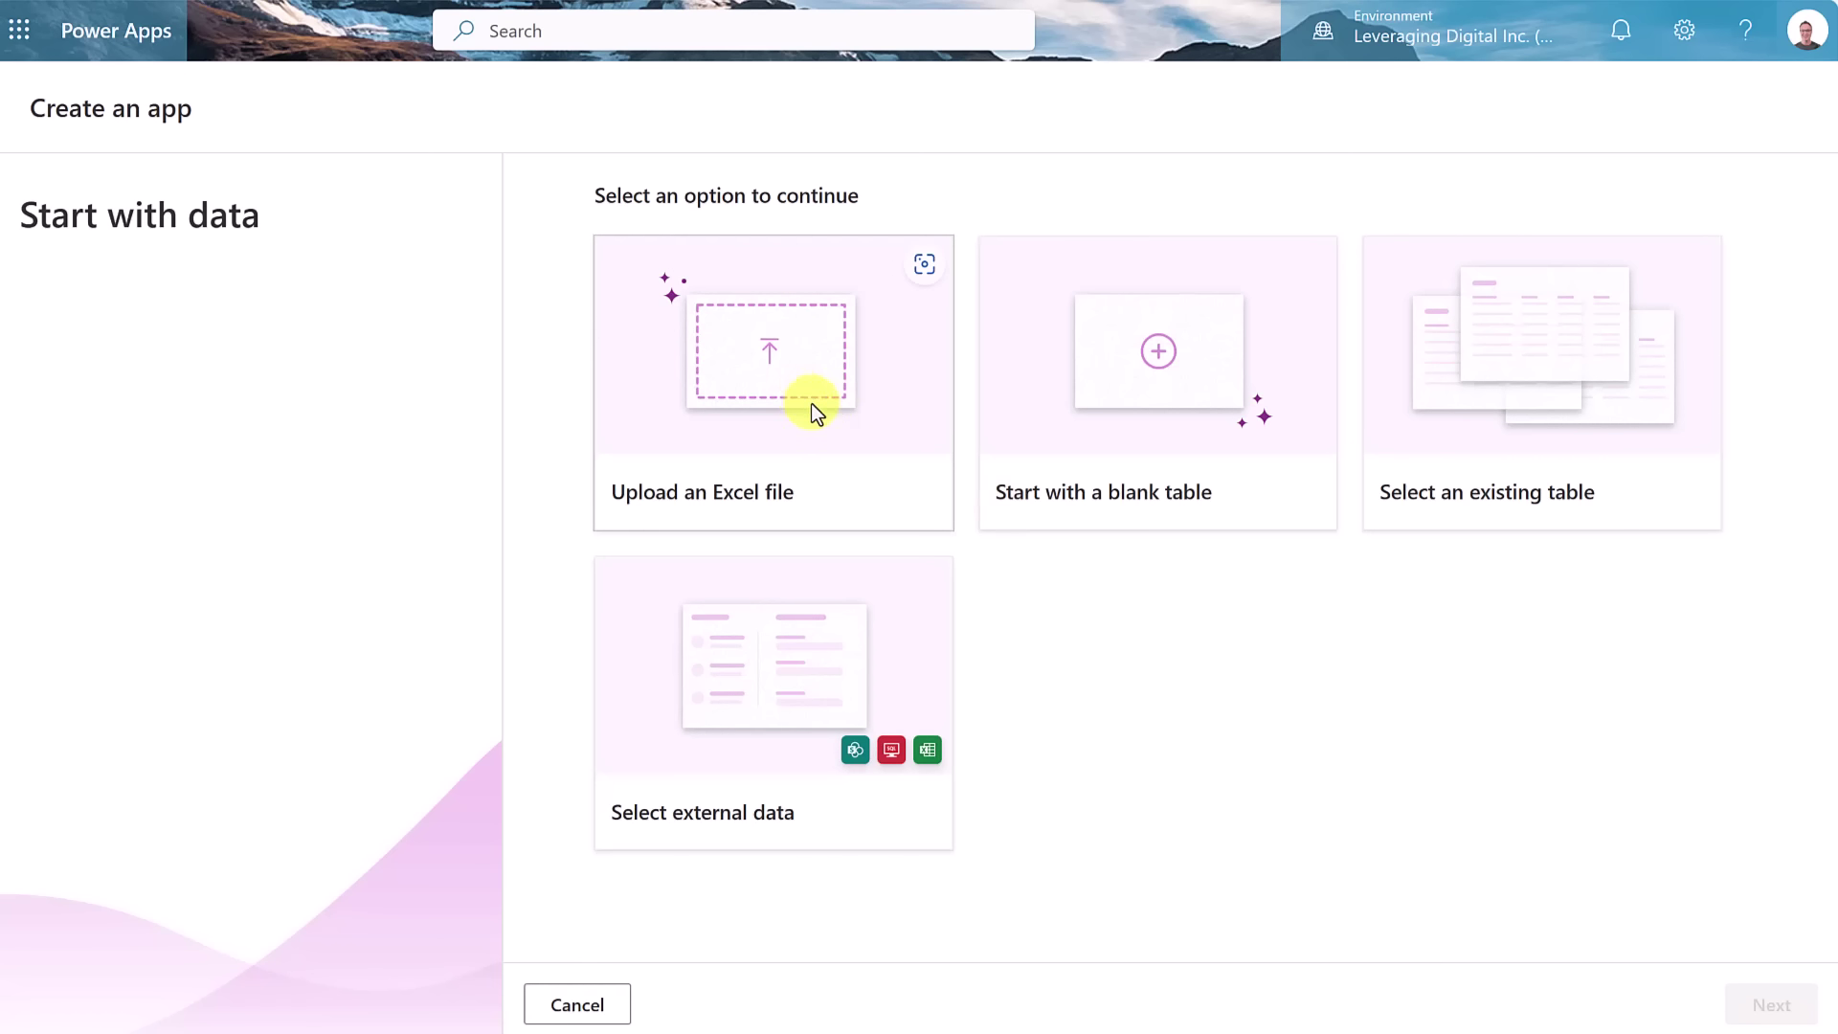
{"action": "left_click", "coordinate": [1164, 391]}
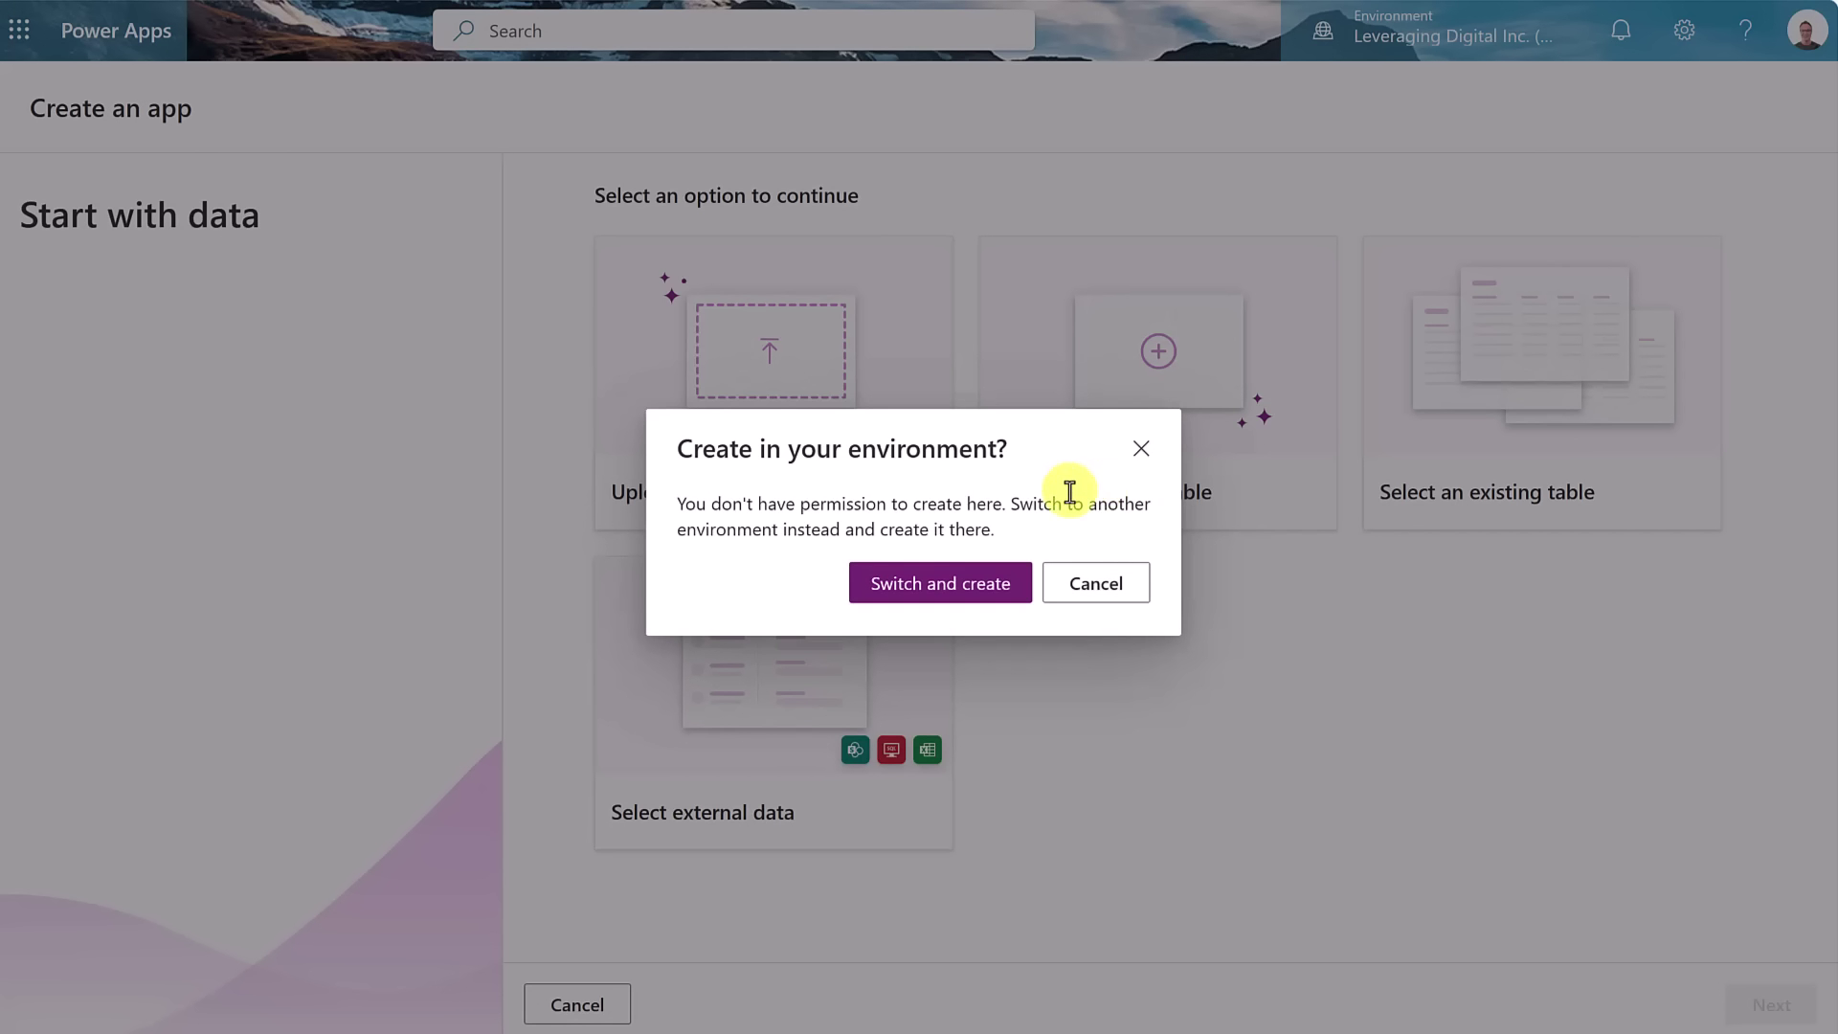
{"action": "left_click", "coordinate": [961, 593]}
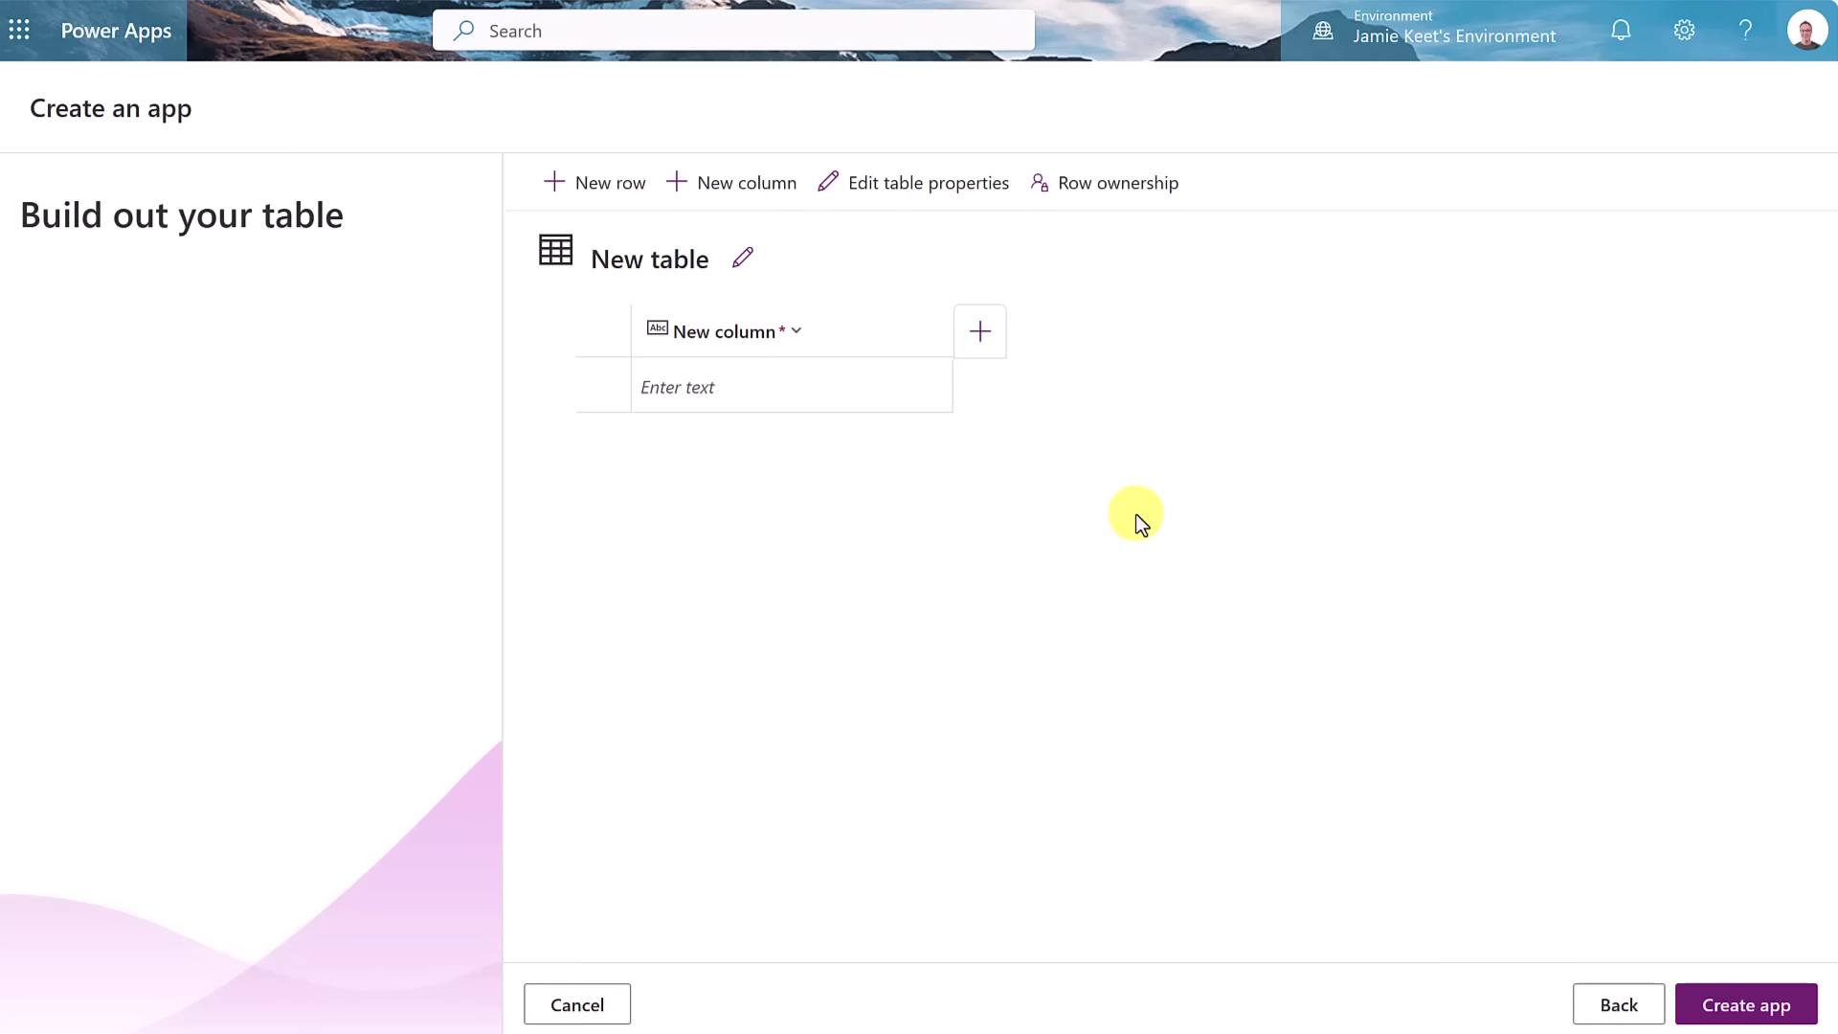
{"action": "left_click", "coordinate": [1618, 1010]}
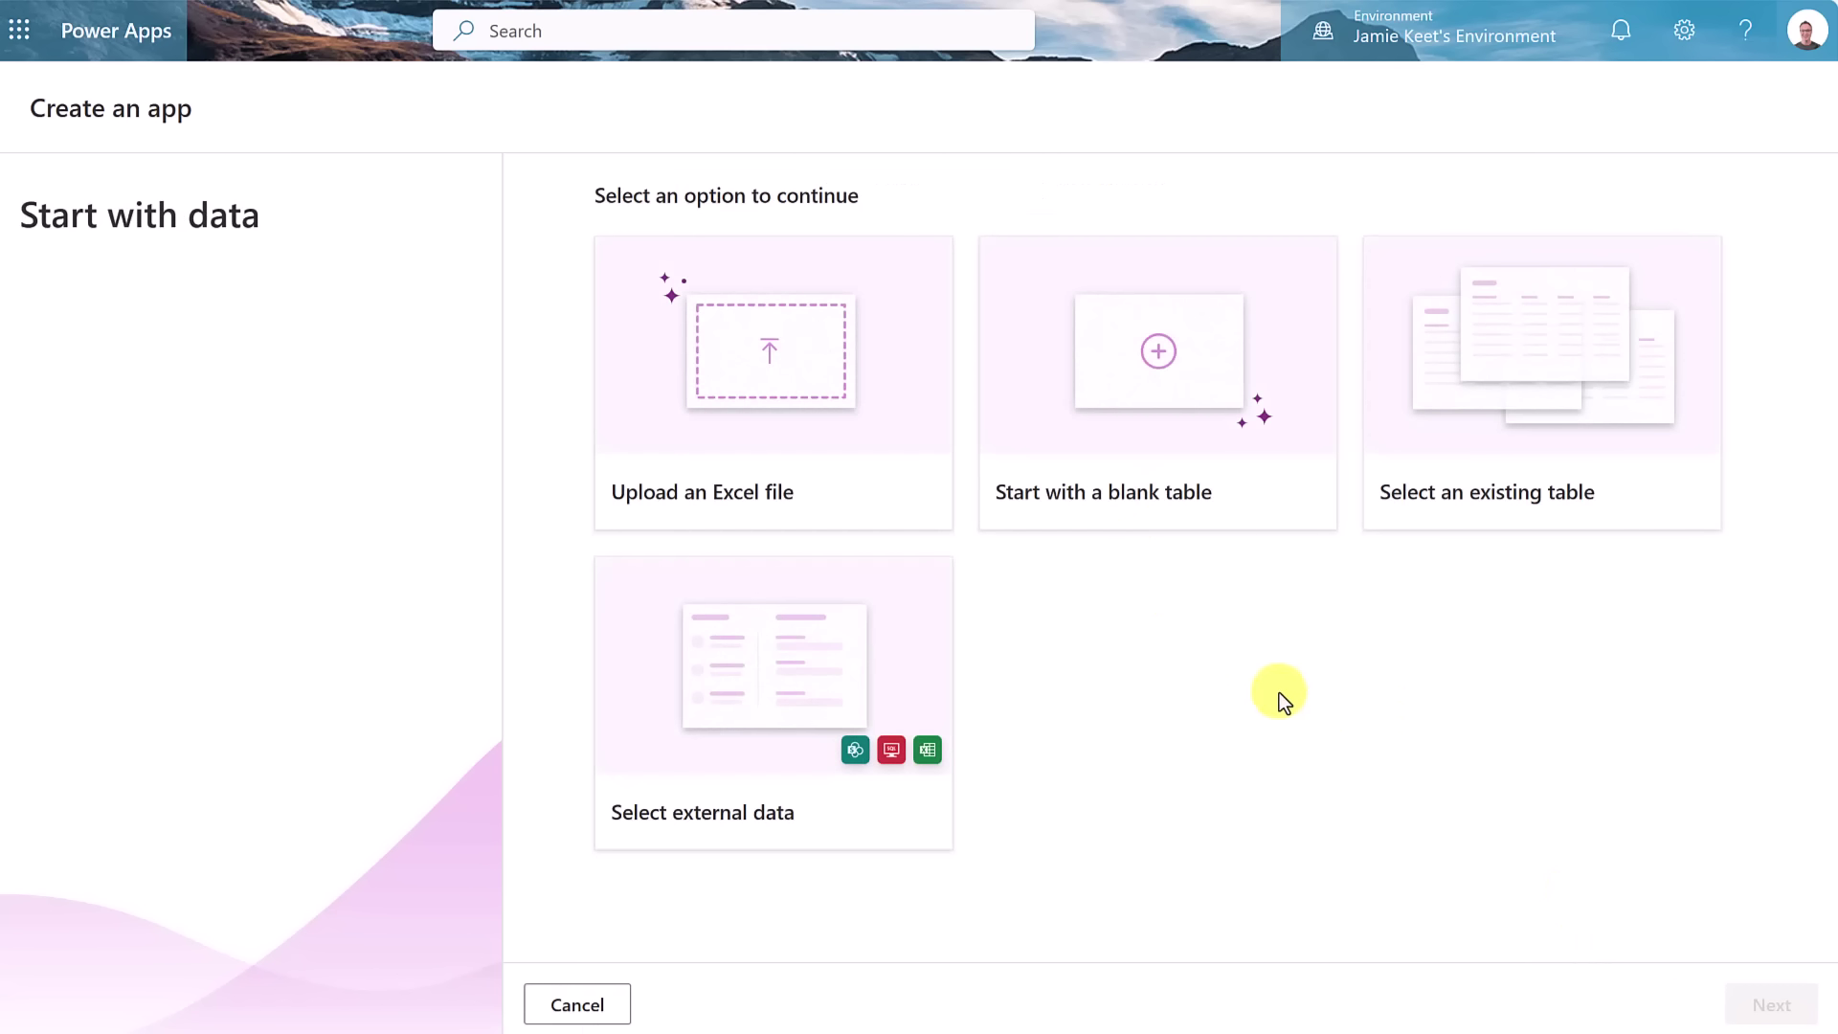
- Examine the existing Dataverse table and external data options for the app, and return to the data options
{"action": "left_click", "coordinate": [1515, 383]}
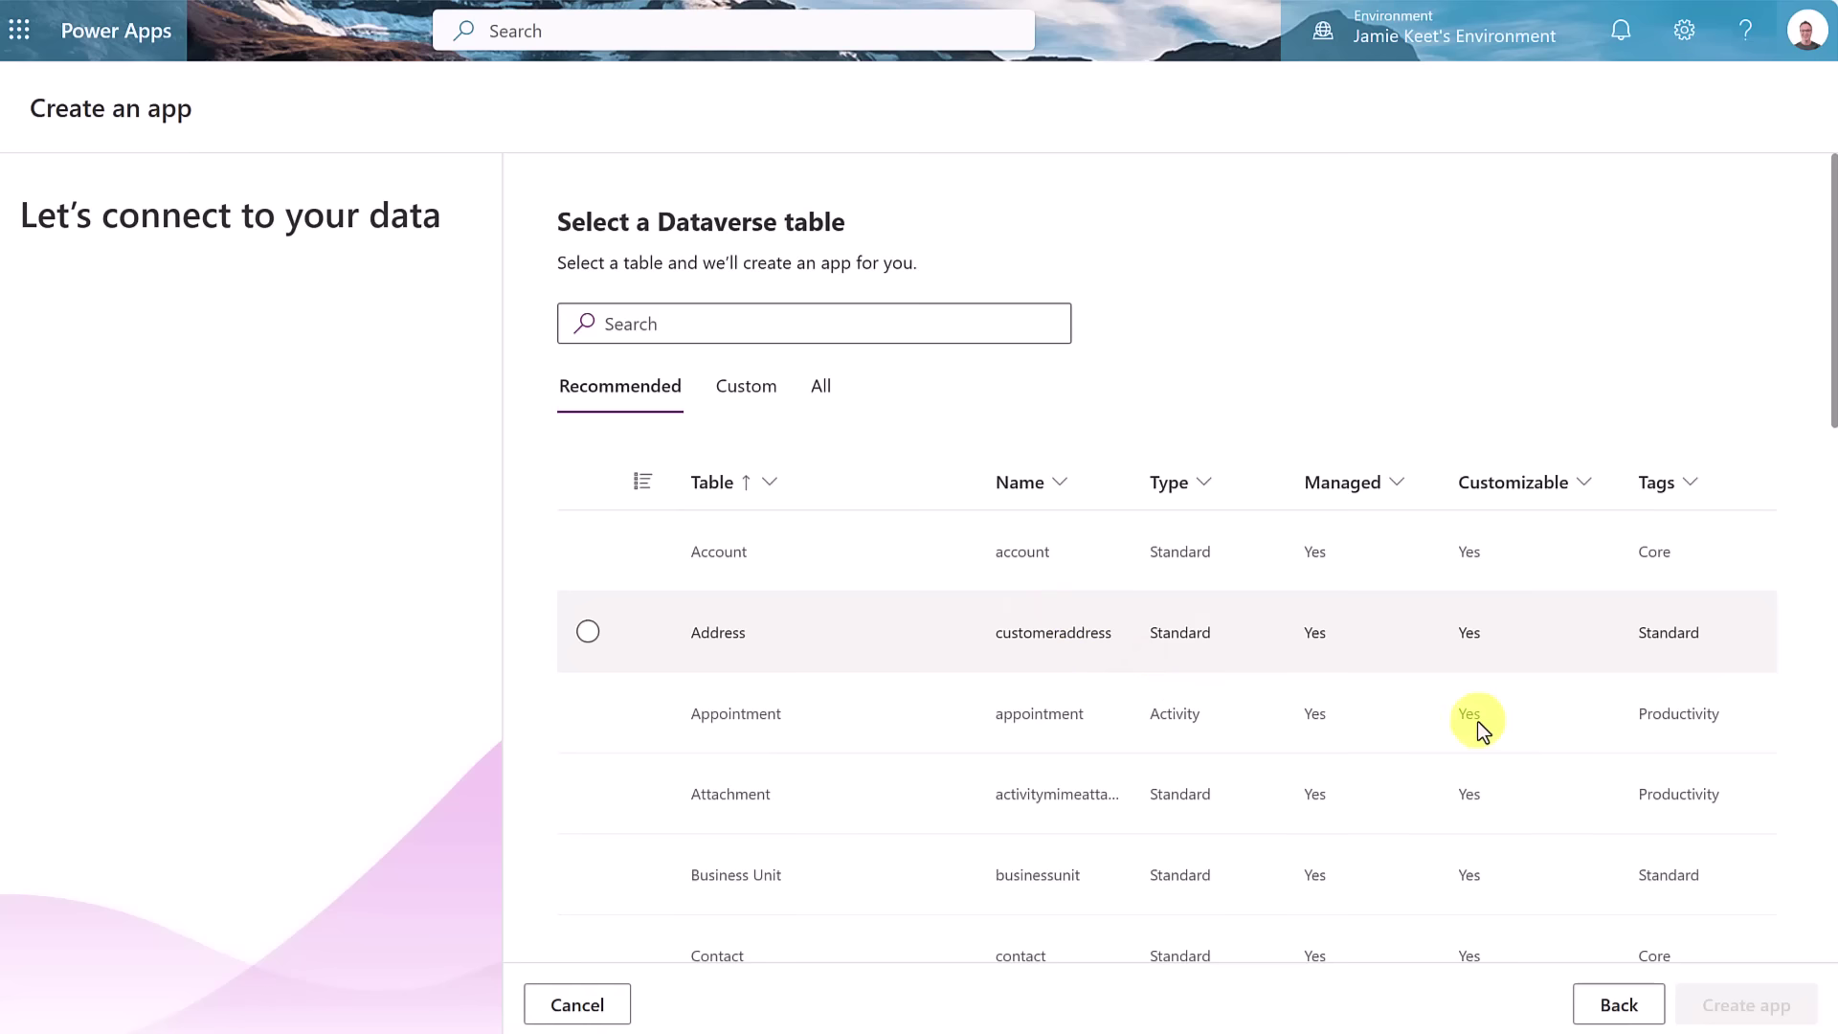
{"action": "left_click", "coordinate": [1625, 1015]}
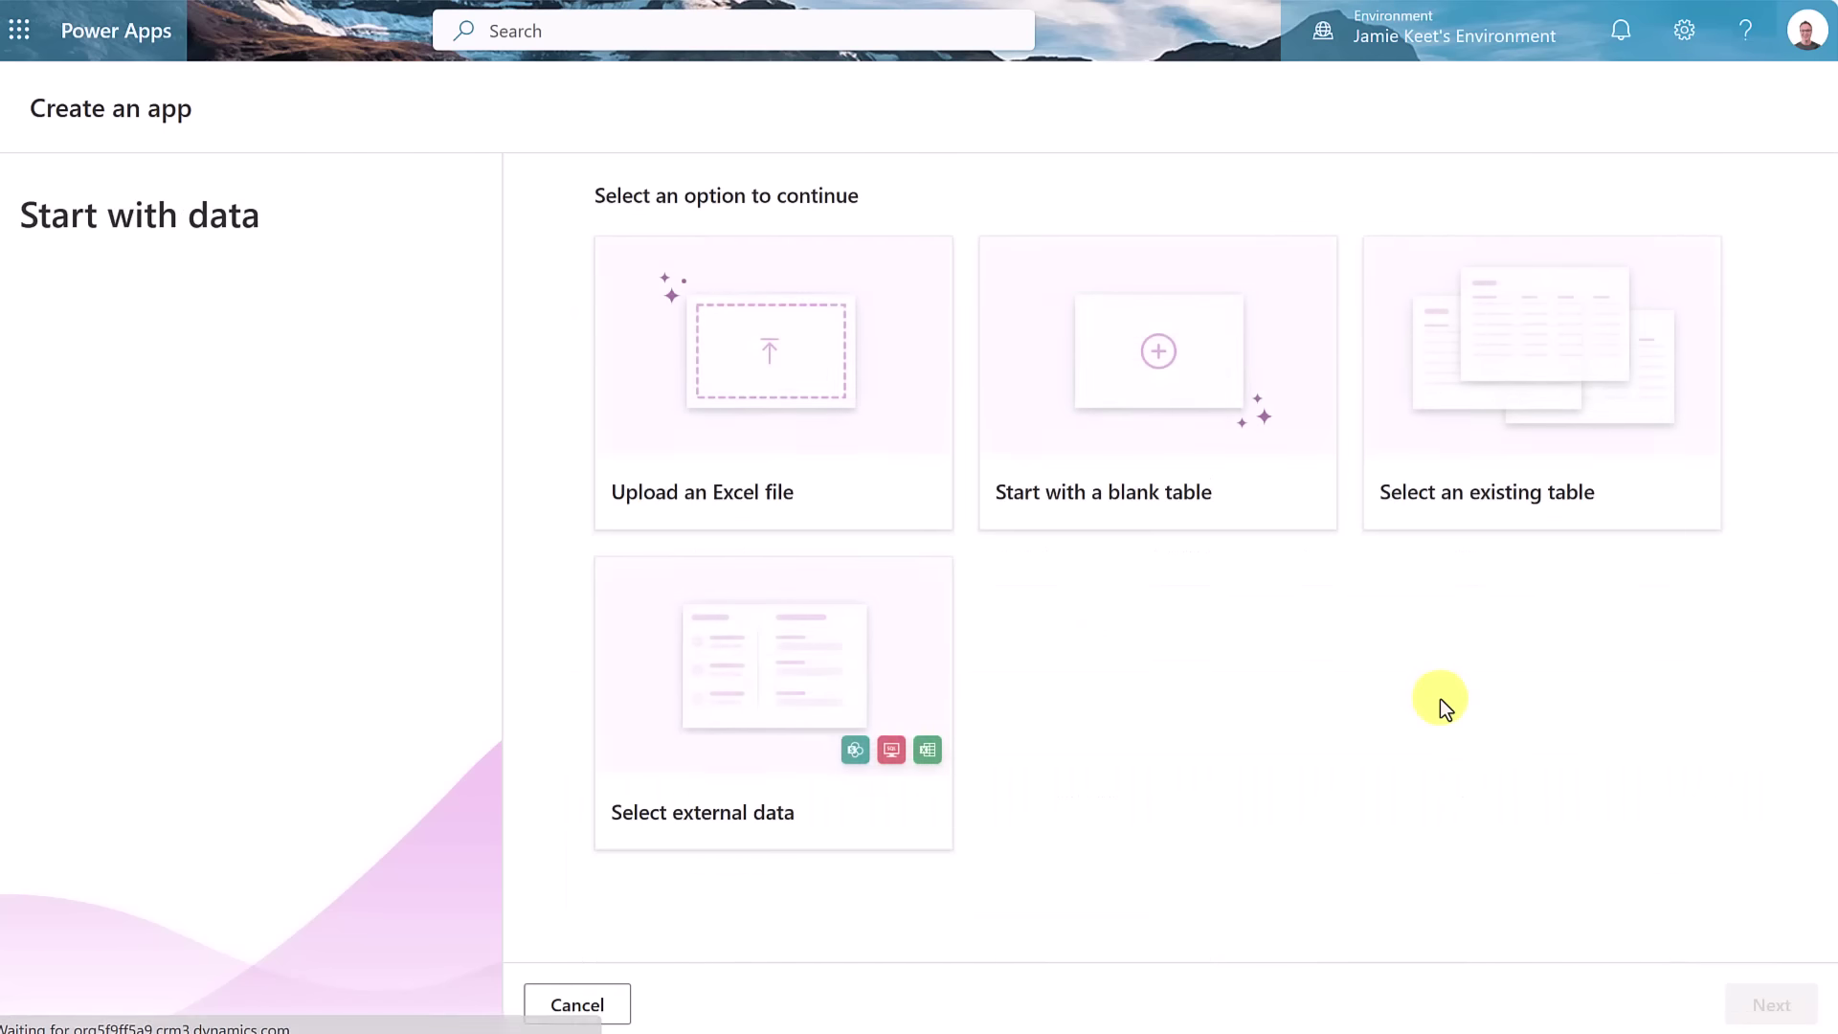
{"action": "left_click", "coordinate": [813, 664]}
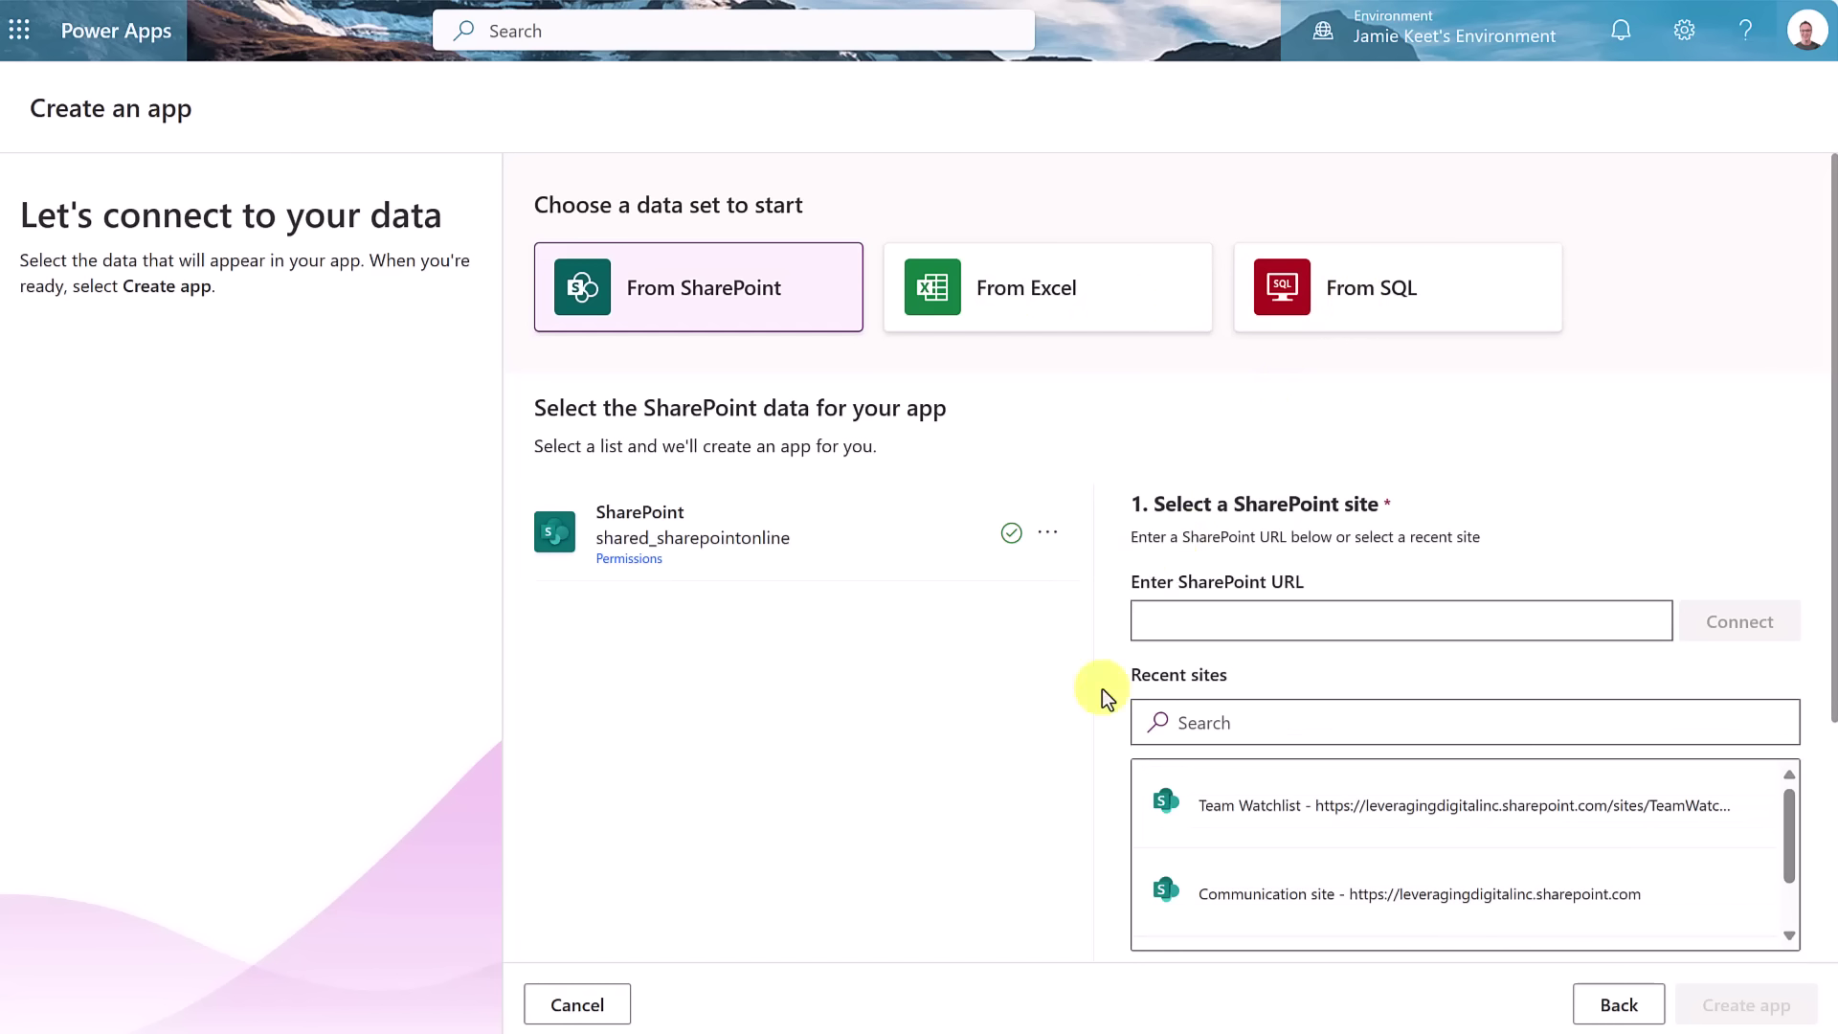
{"action": "left_click", "coordinate": [1627, 1005]}
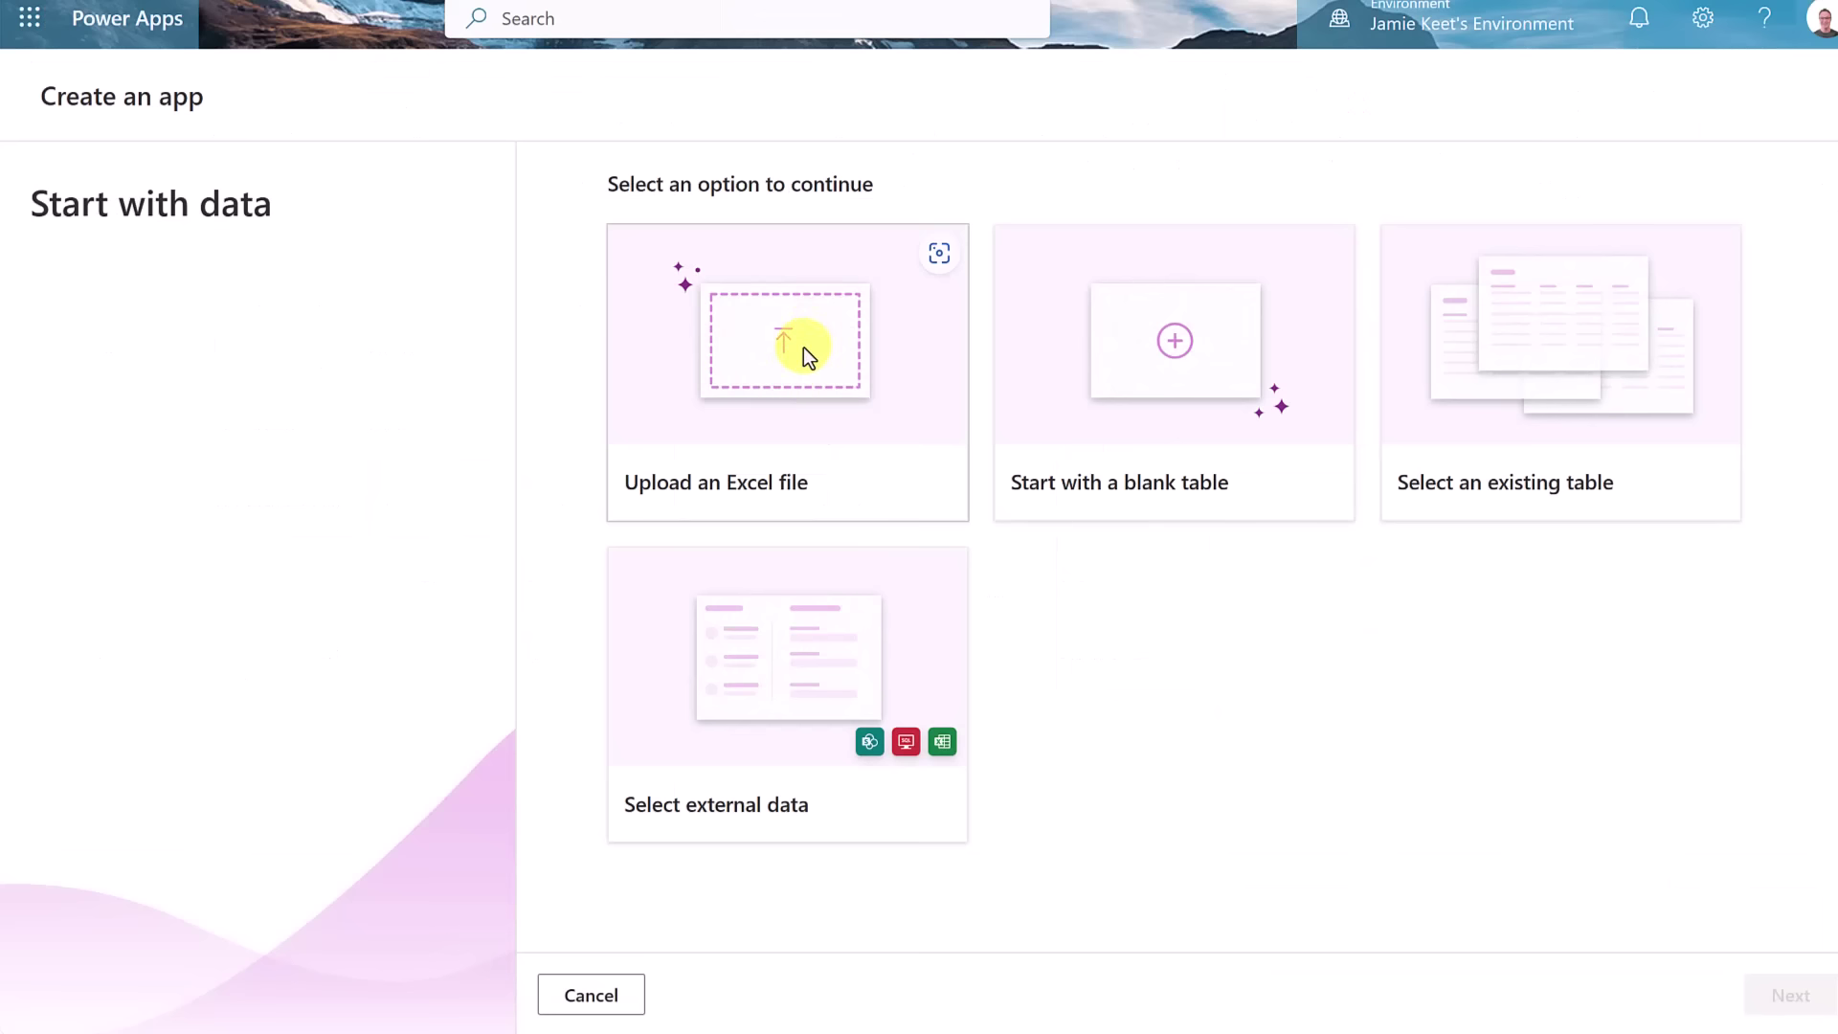
- Upload the Excel file EmployeeFavorites.xlsx from the device as the data for the app
{"action": "left_click", "coordinate": [792, 343]}
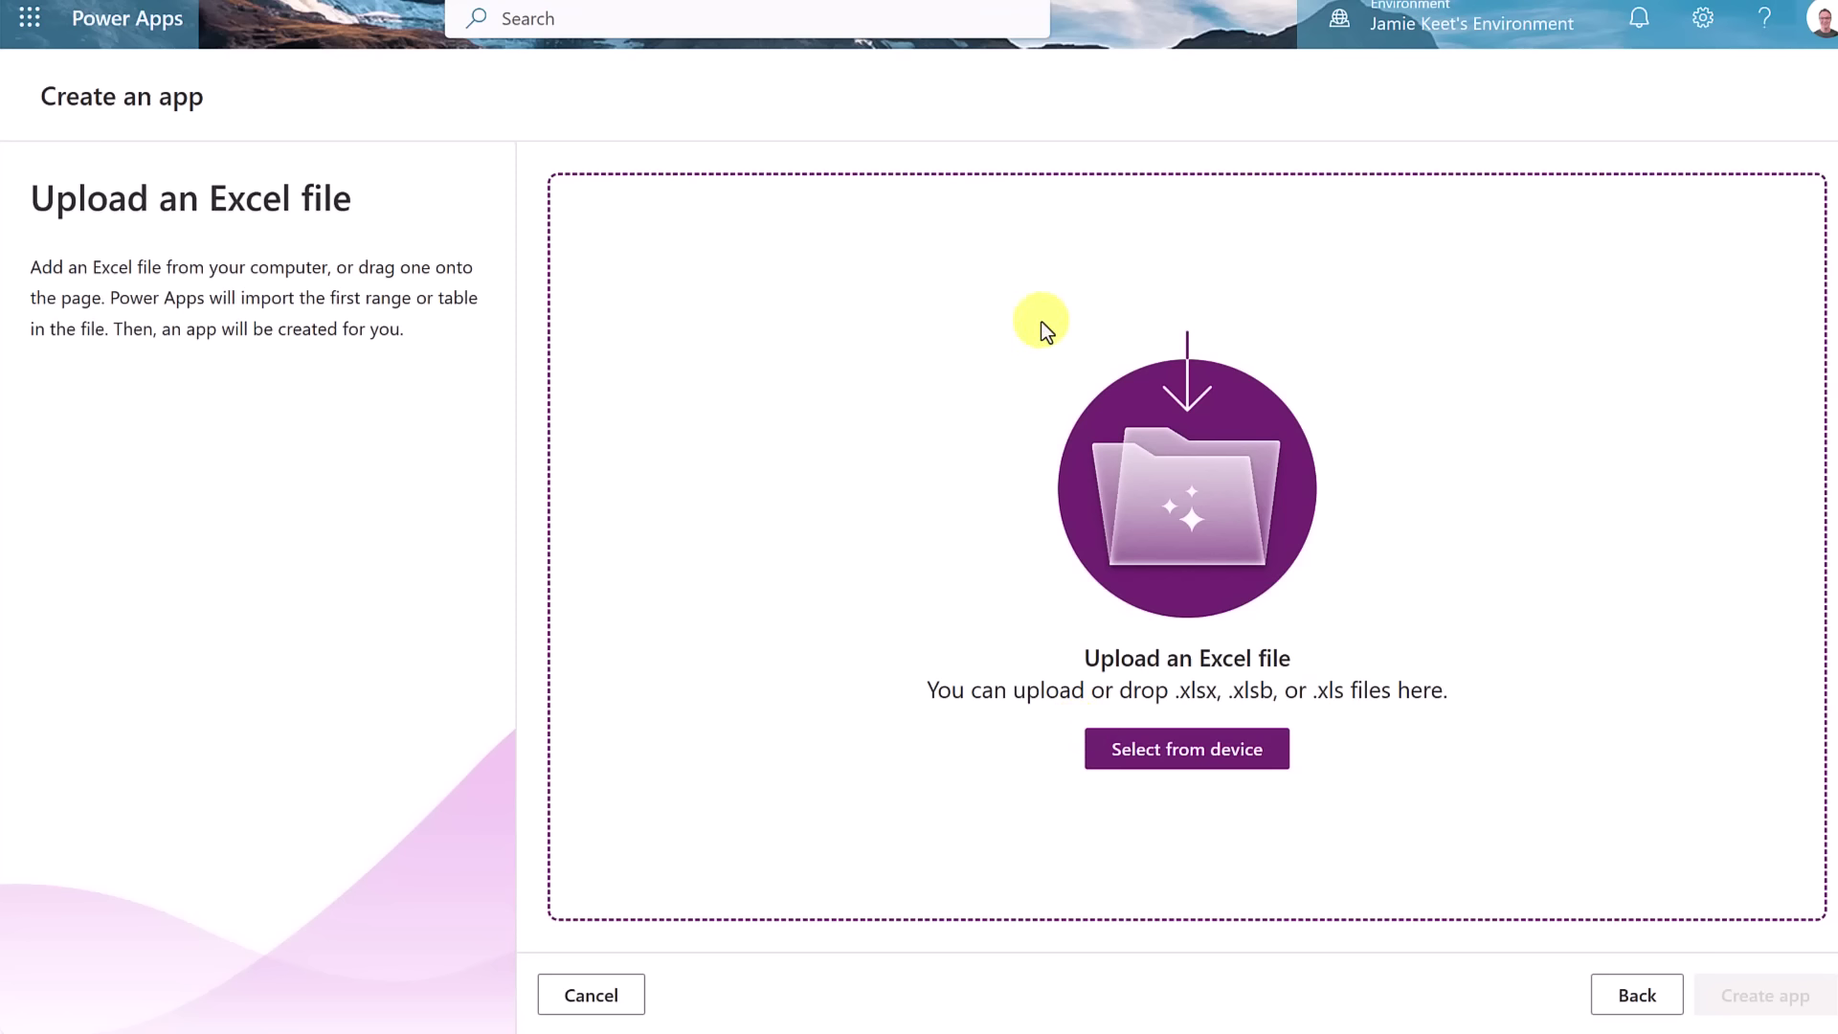
{"action": "left_click", "coordinate": [1210, 751]}
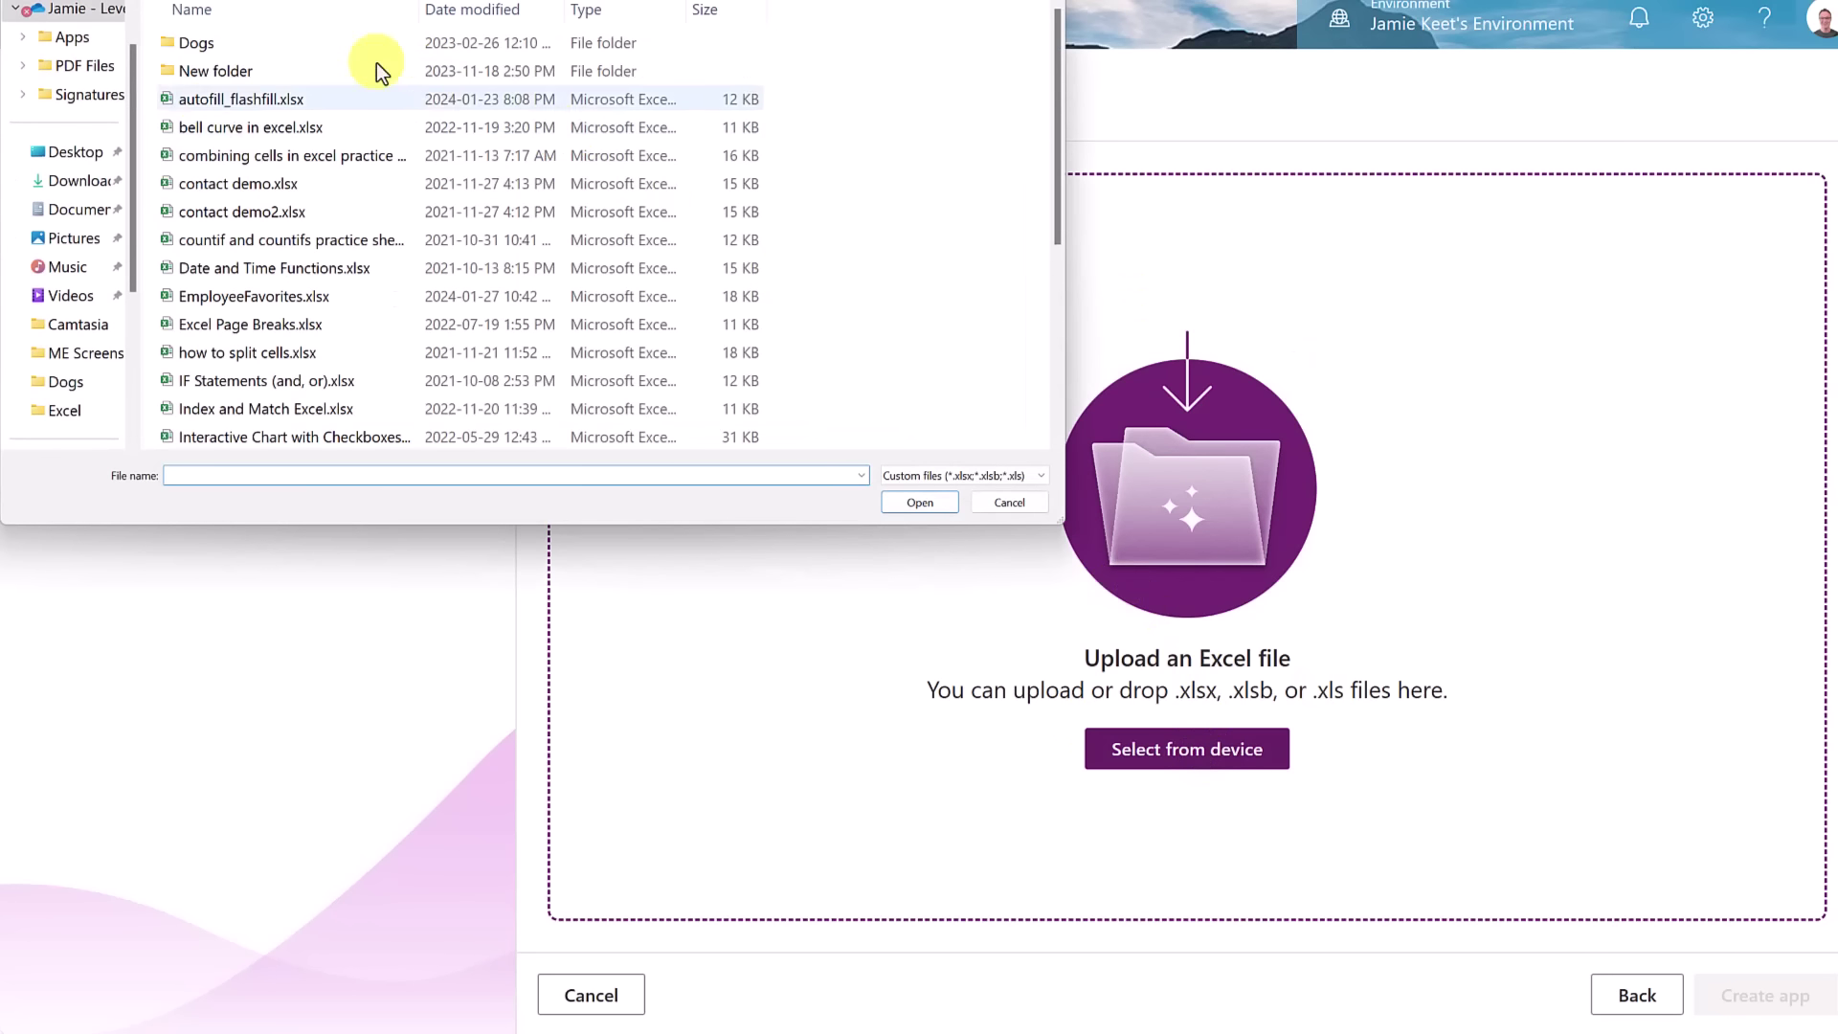
{"action": "left_click", "coordinate": [264, 300]}
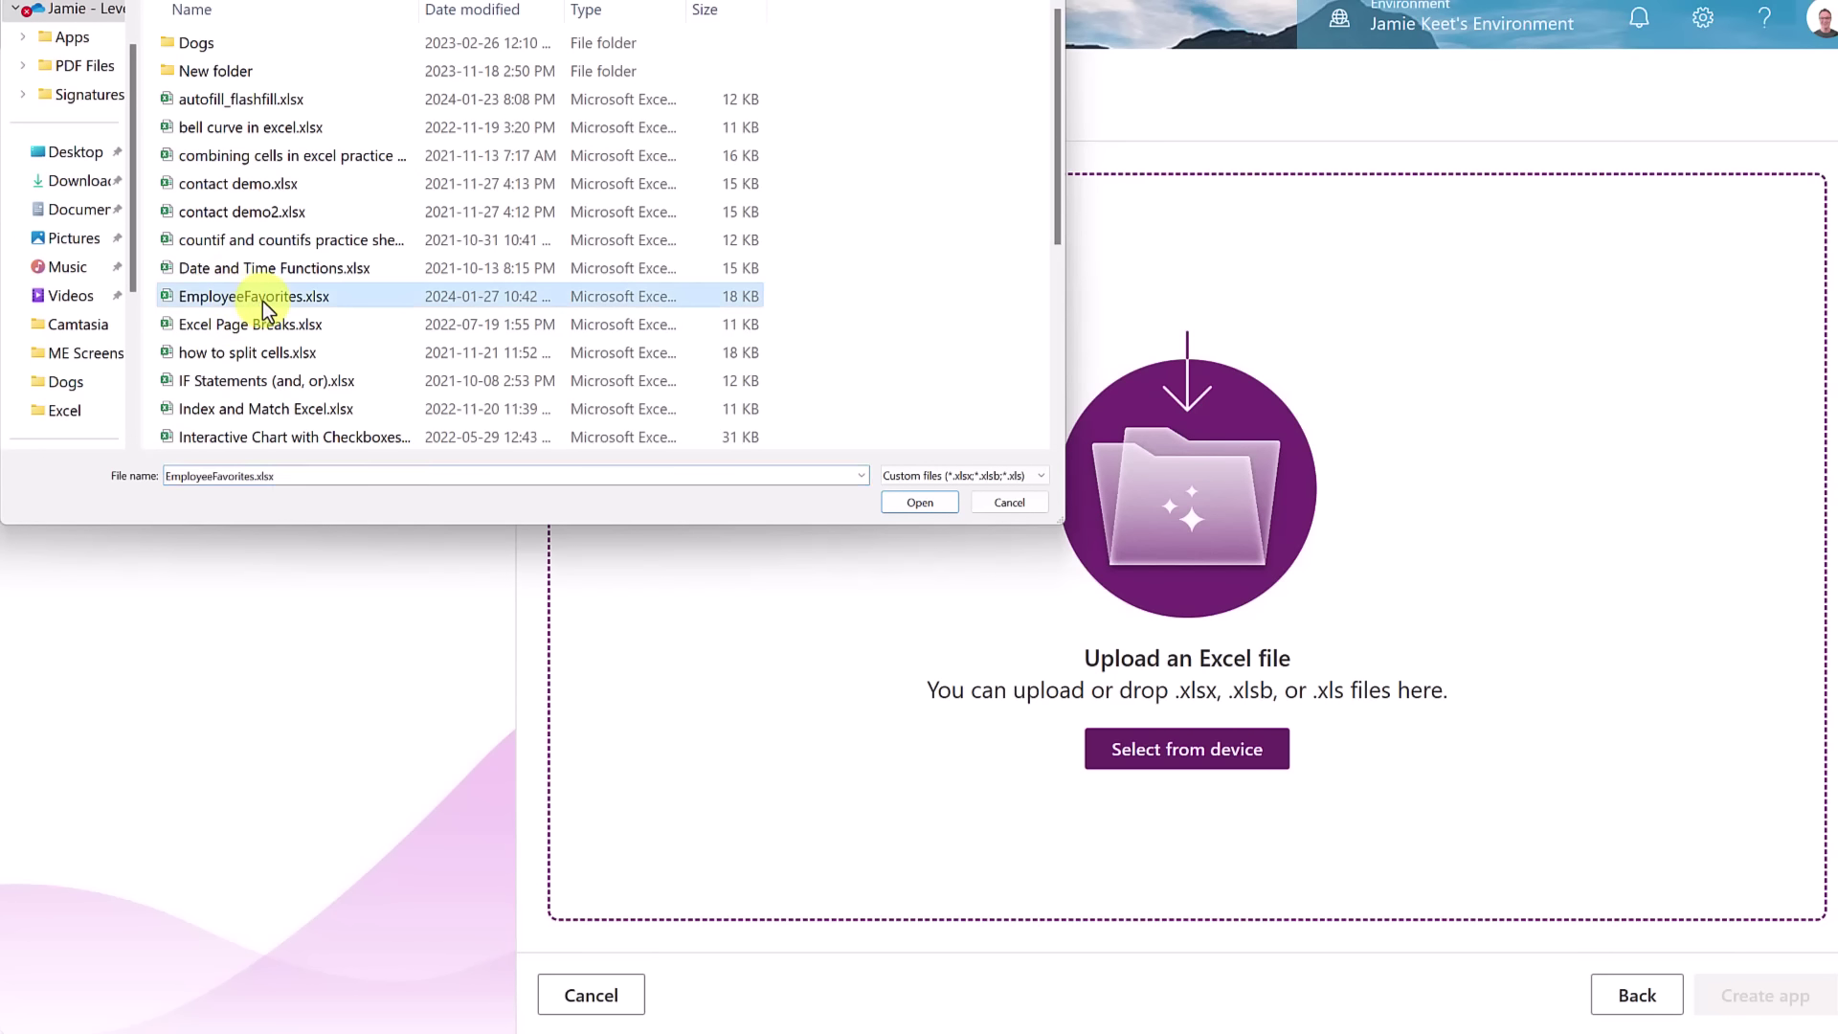
{"action": "left_click", "coordinate": [910, 507]}
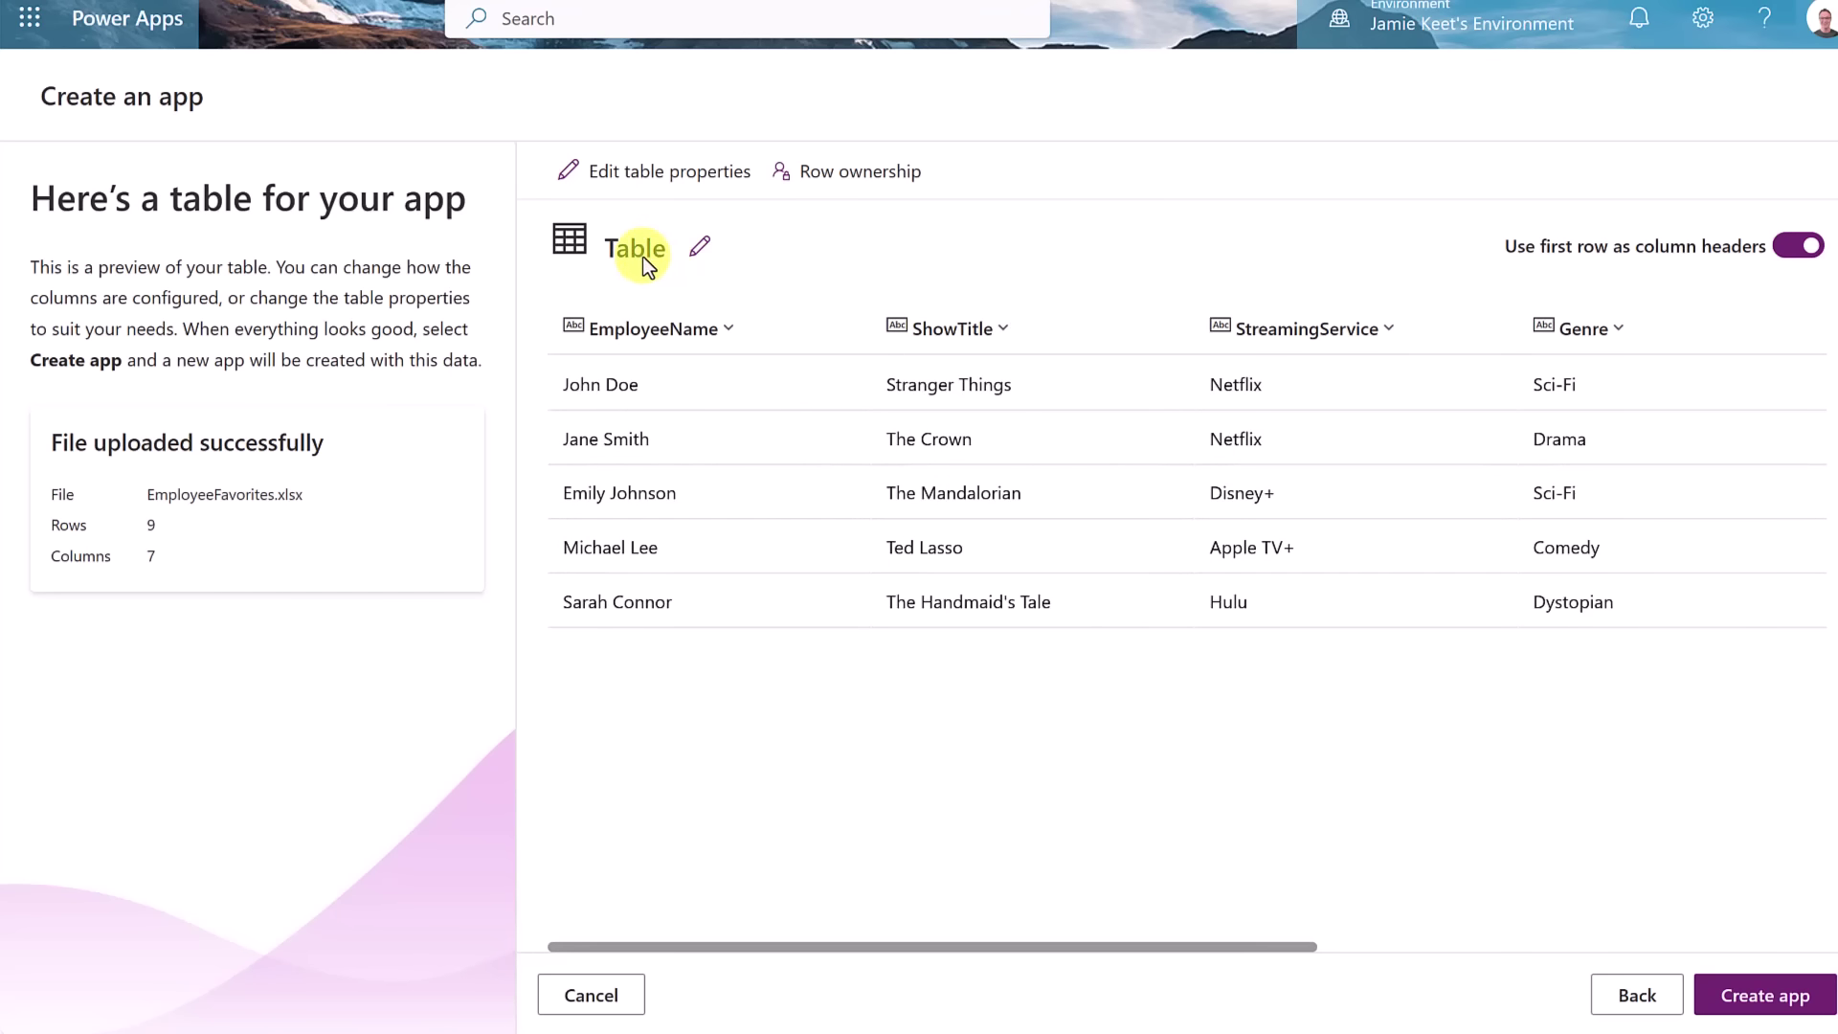
- Set the imported table's display name to Staff Picks and save the table properties
{"action": "left_click", "coordinate": [700, 247]}
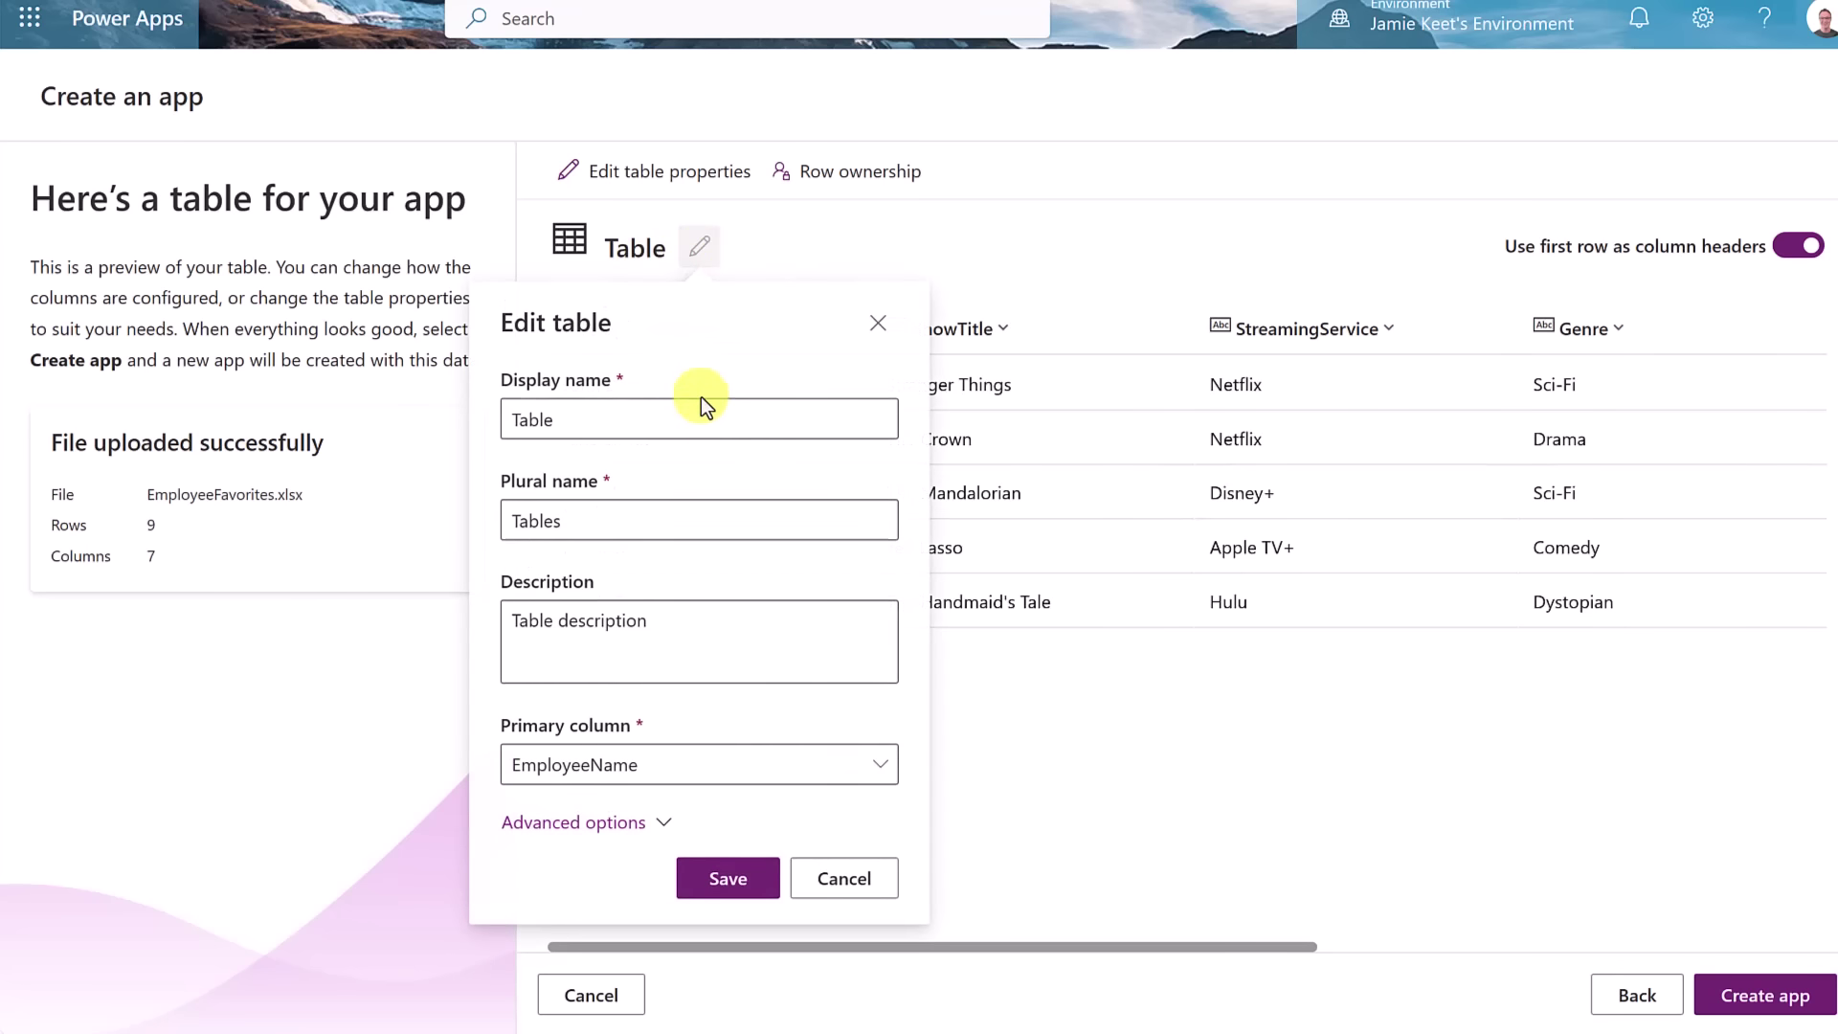
{"action": "left_click_drag", "start_coordinate": [623, 415], "coordinate": [500, 415]}
{"action": "type", "text": "S"}
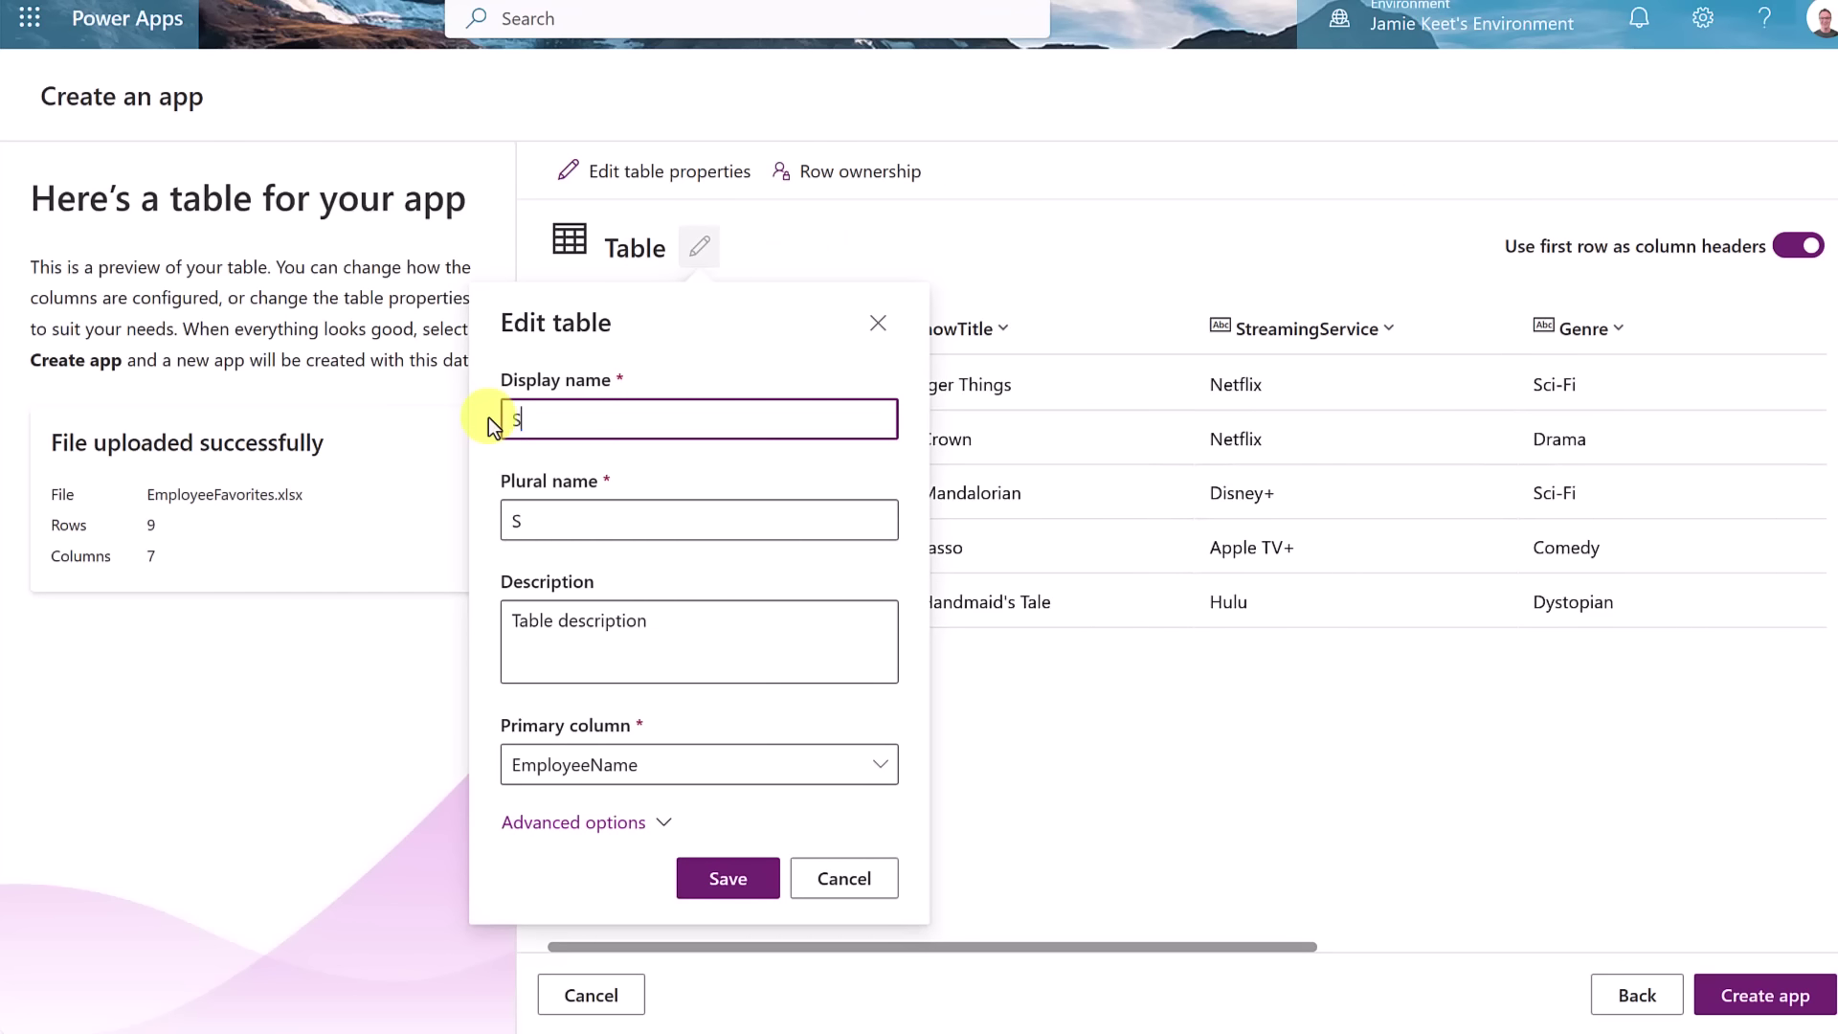
{"action": "type", "text": "taff Picks"}
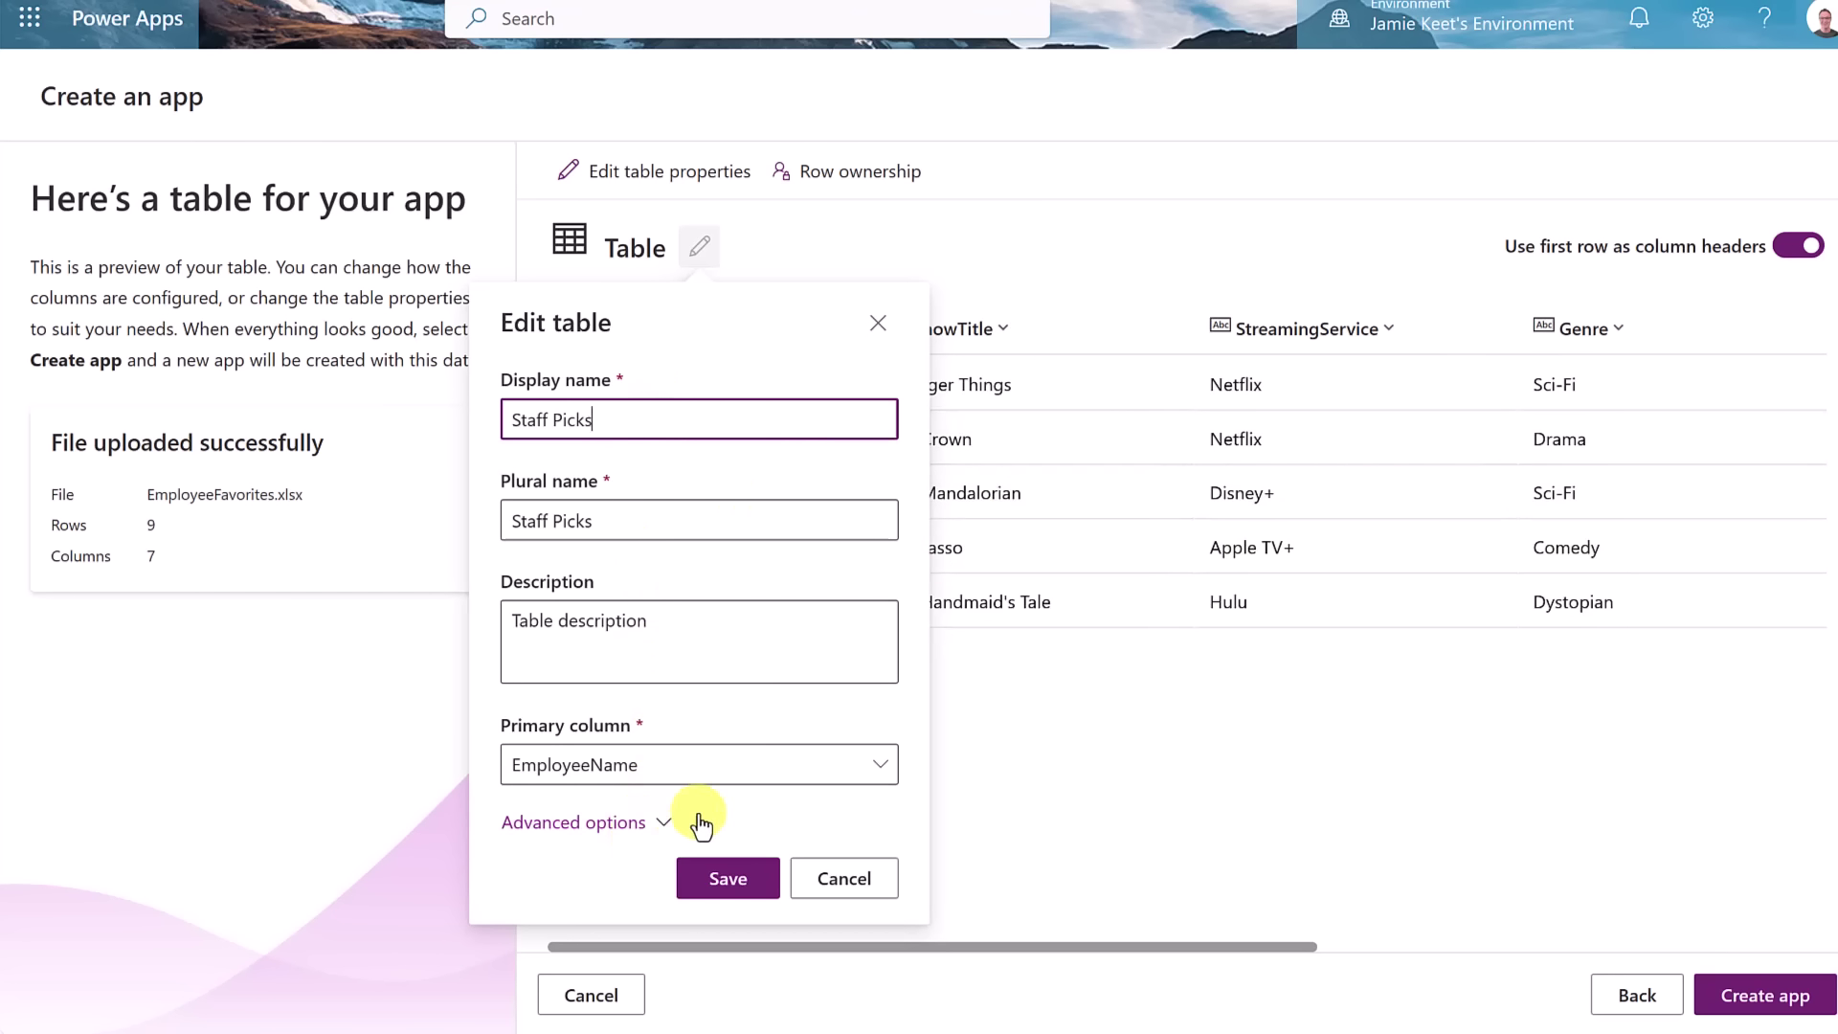
{"action": "left_click", "coordinate": [739, 886]}
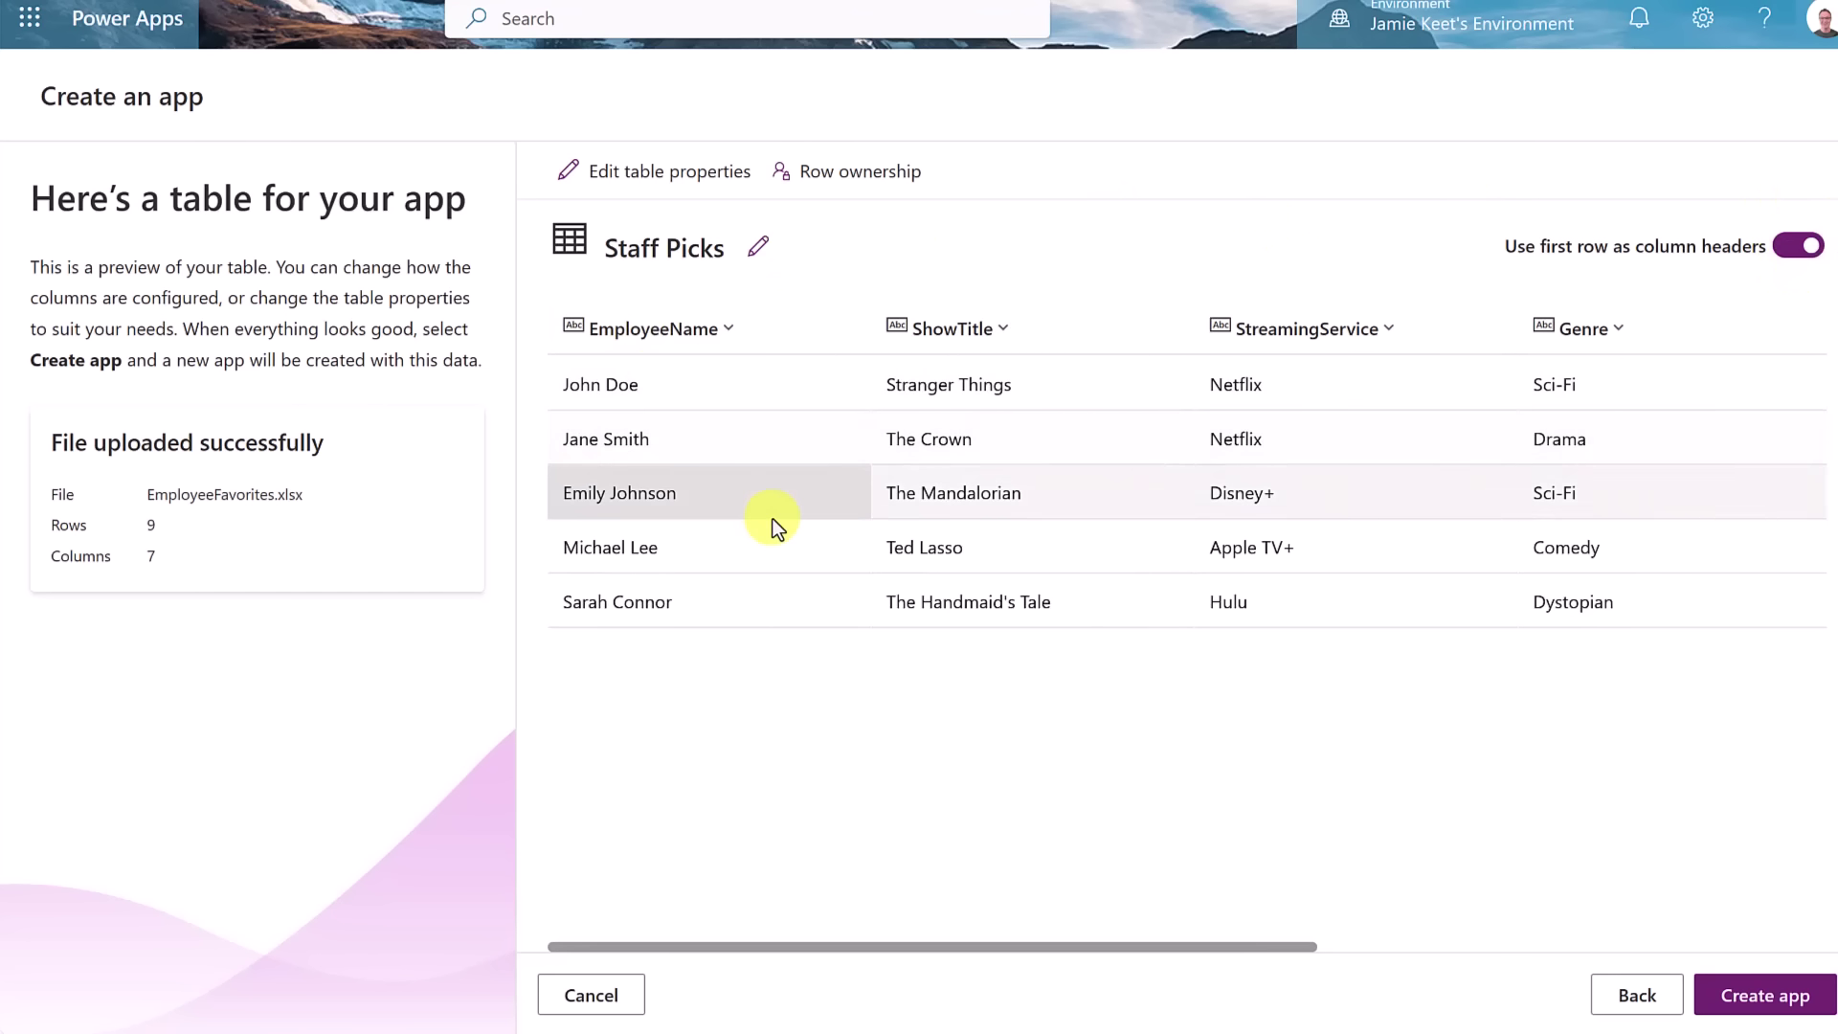
- Review the column settings of EmployeeName and ShowTitle without changing them
{"action": "left_click", "coordinate": [729, 330]}
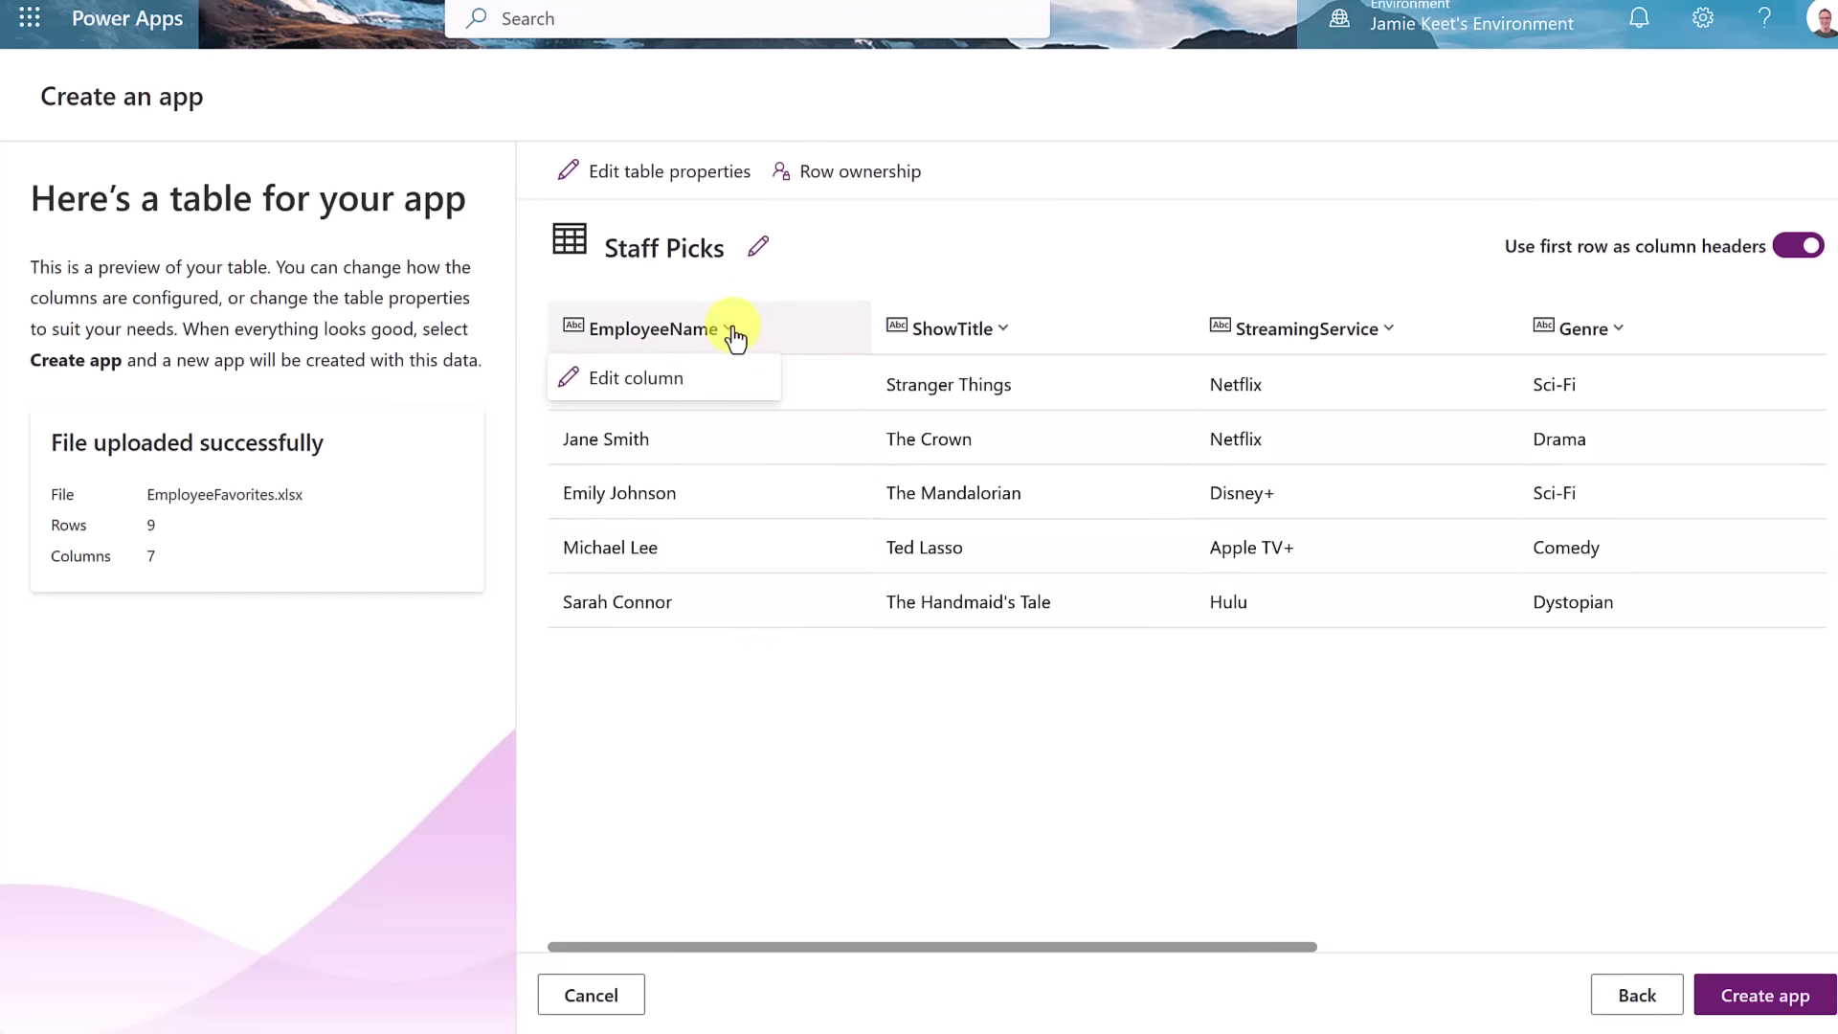
{"action": "left_click", "coordinate": [675, 383]}
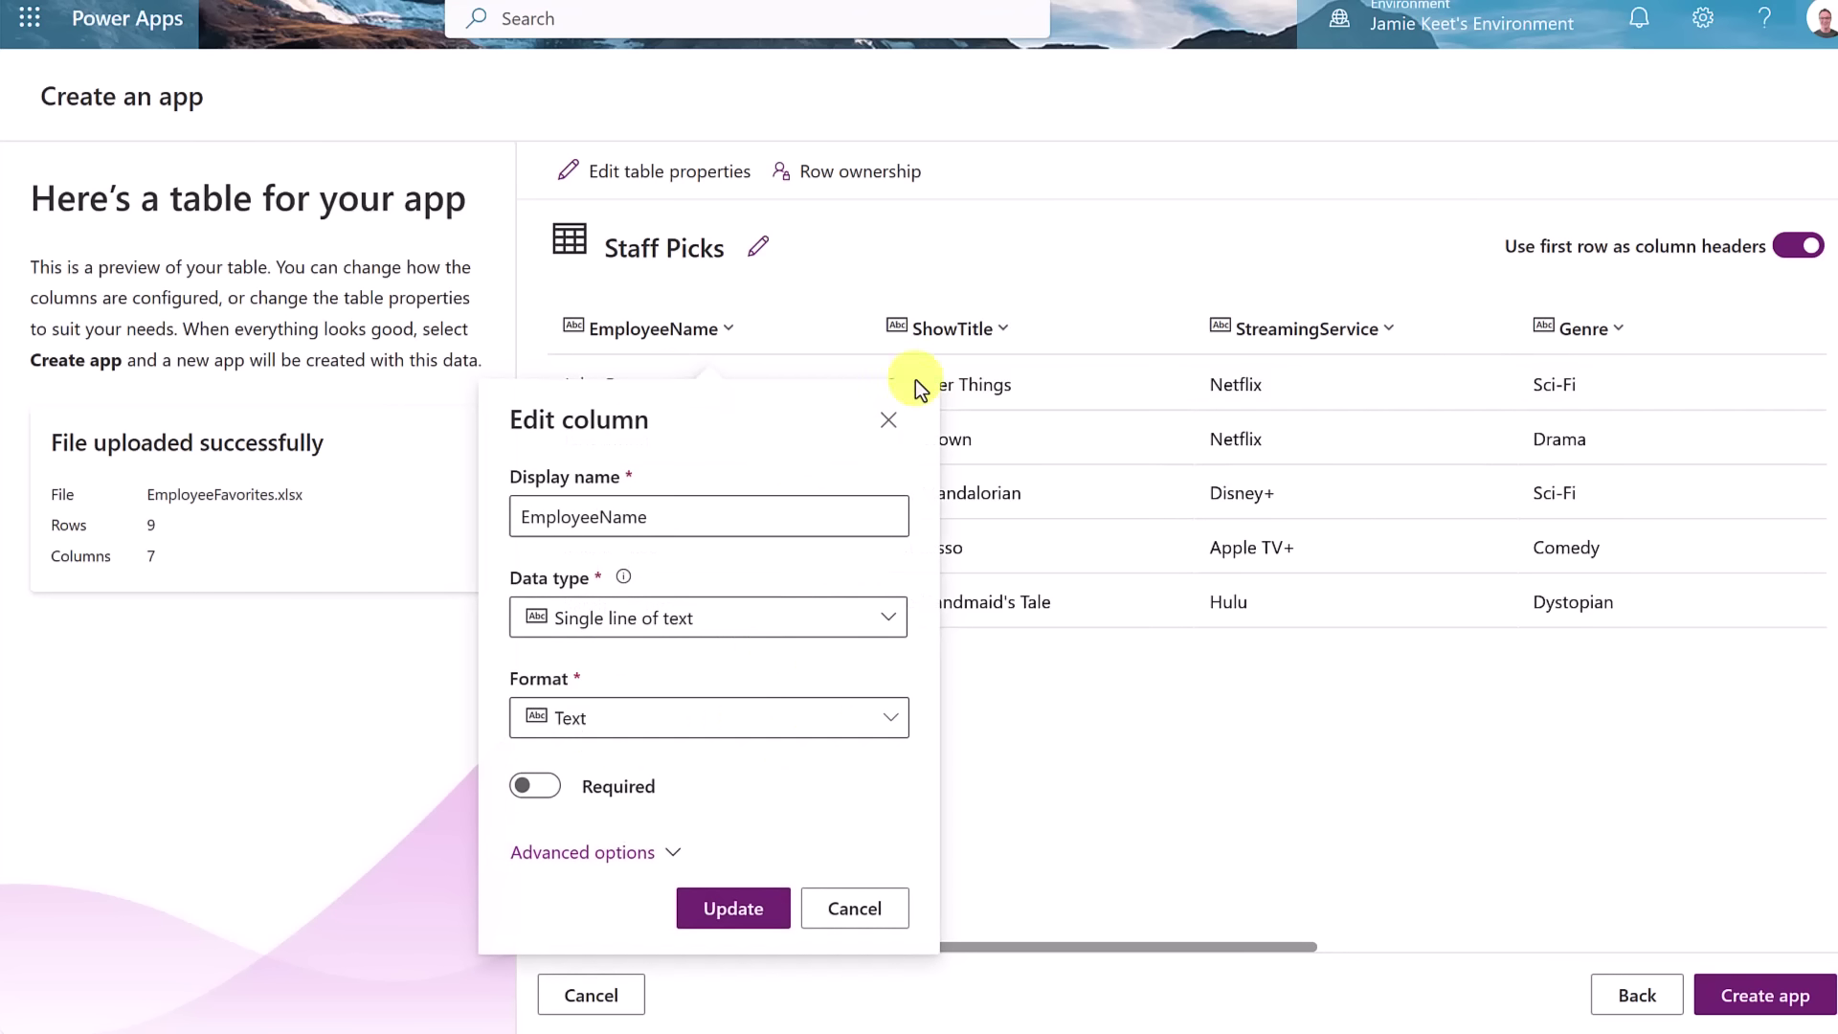
{"action": "left_click", "coordinate": [888, 421]}
{"action": "left_click", "coordinate": [1005, 340]}
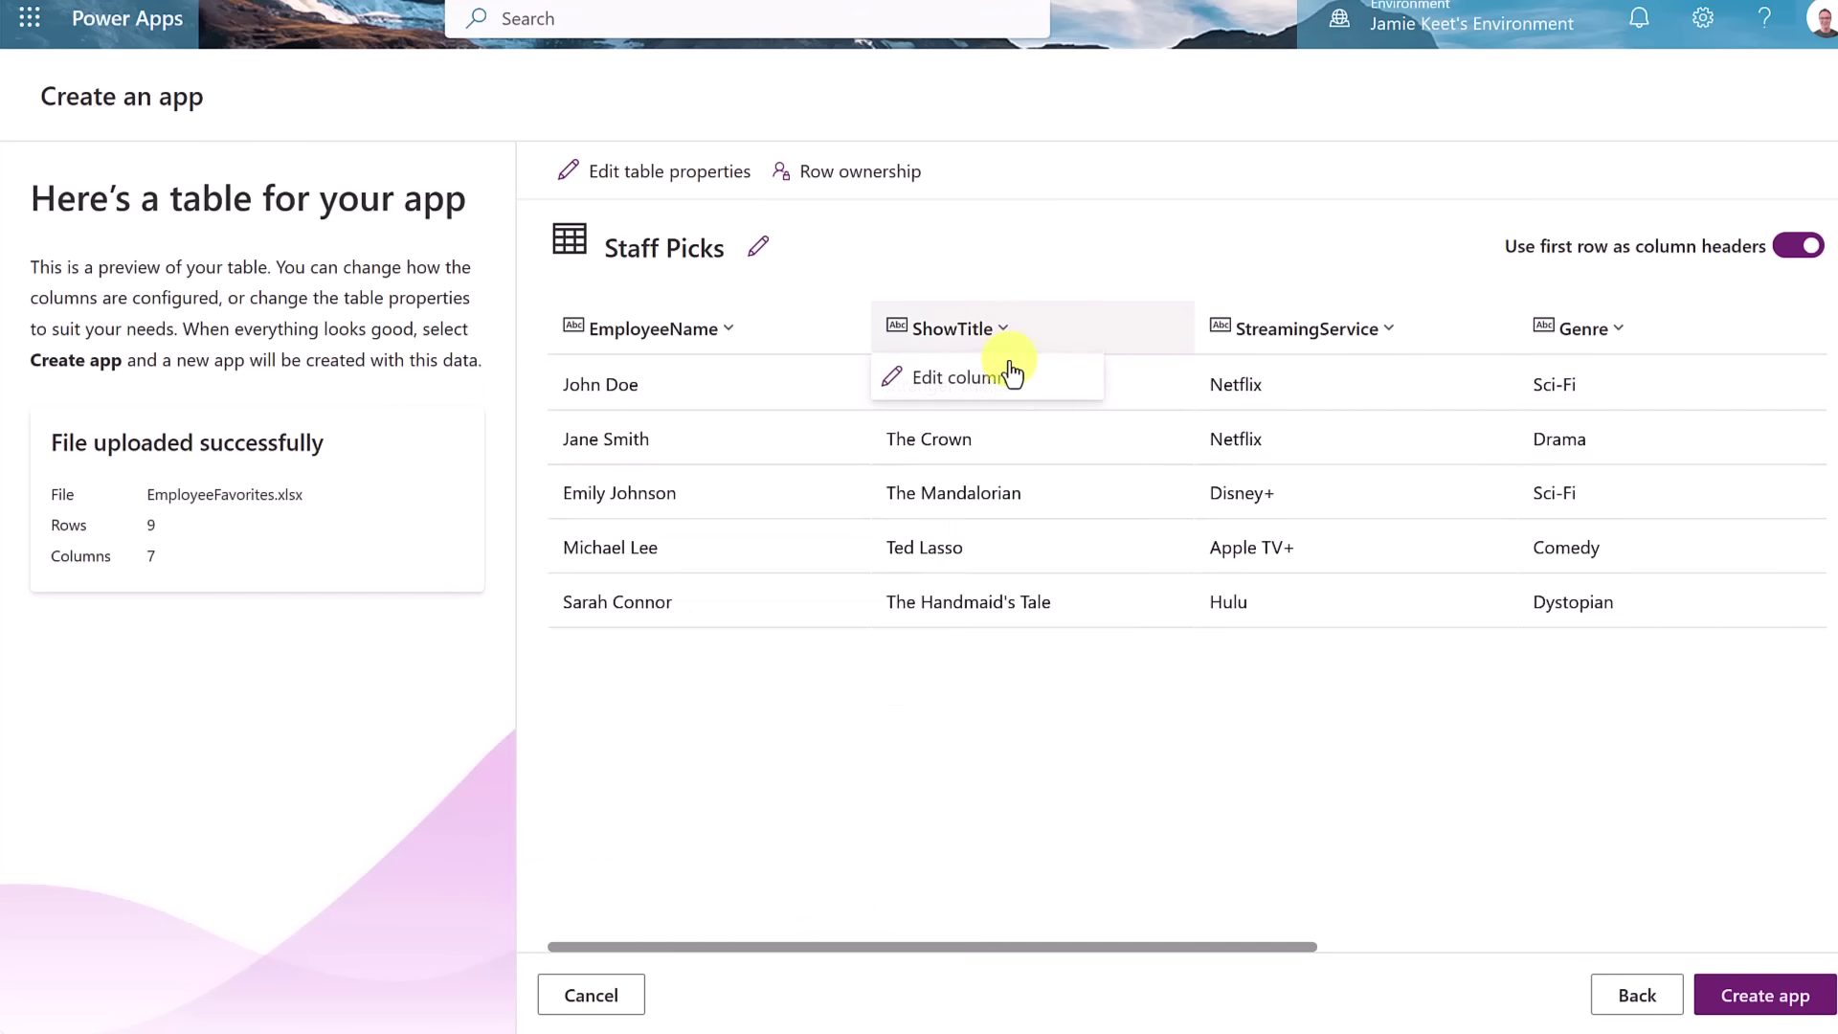
{"action": "left_click", "coordinate": [984, 385]}
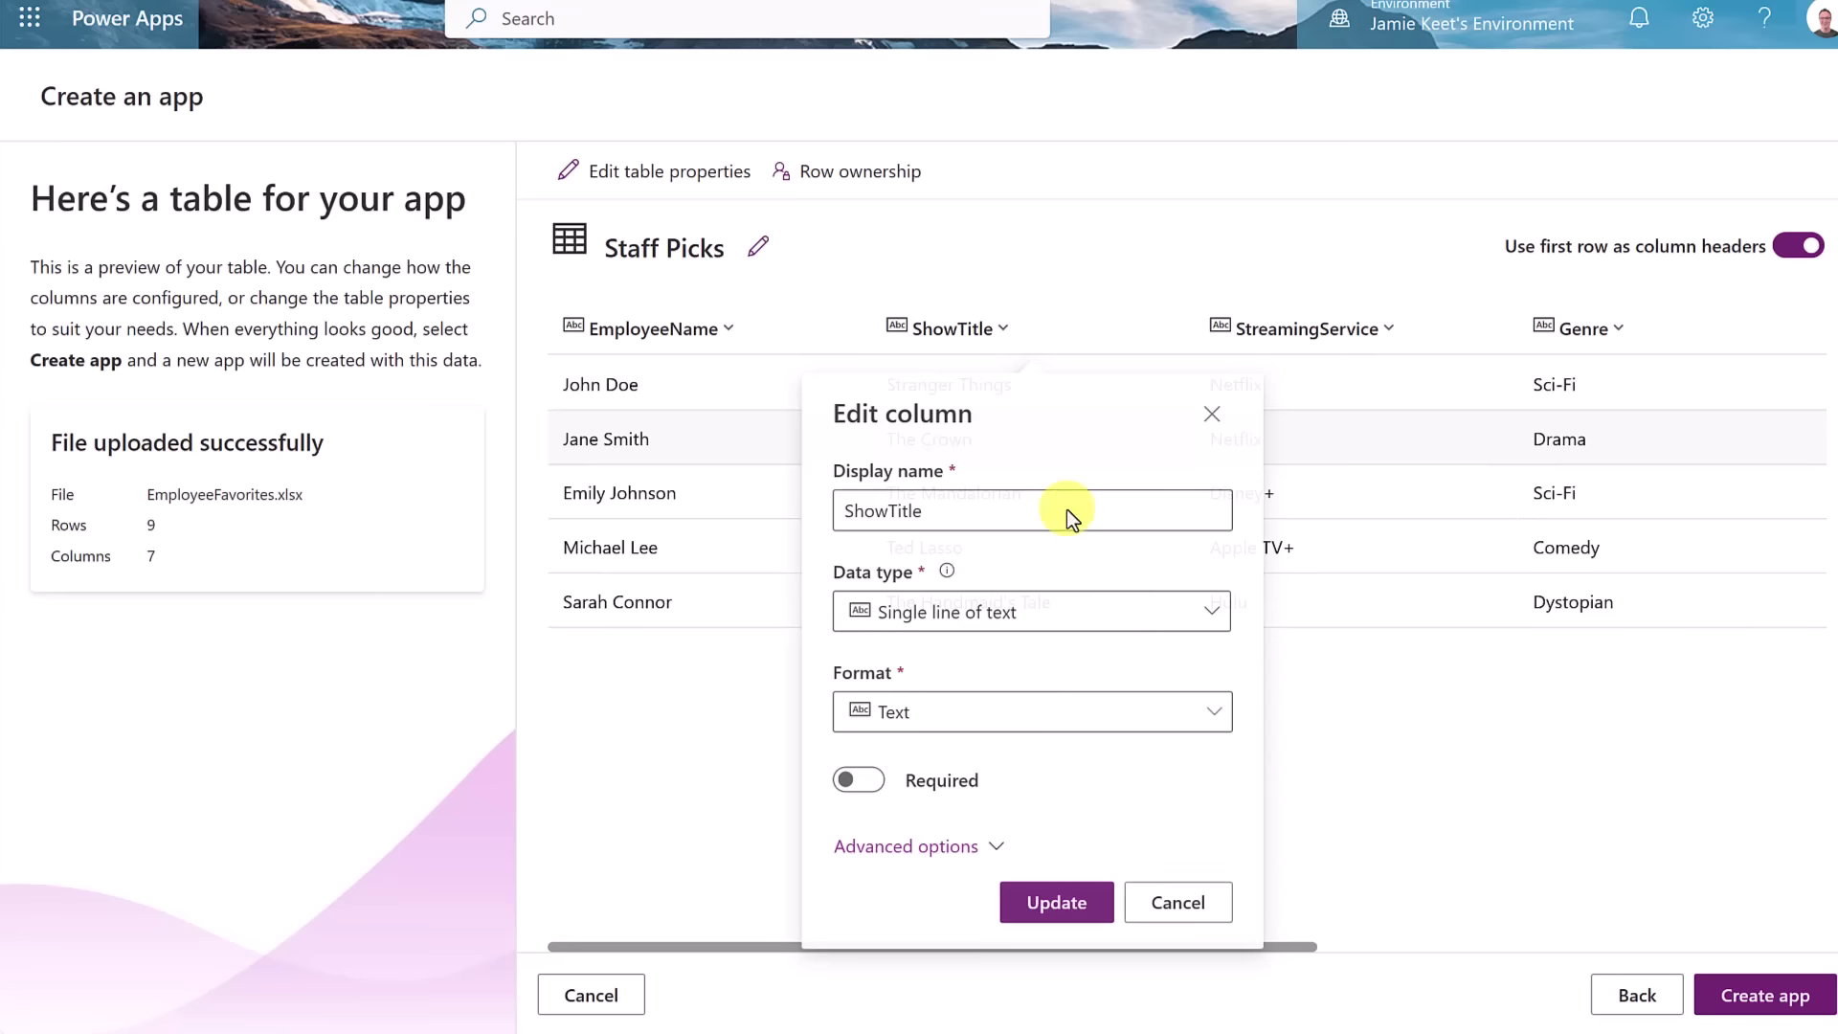
{"action": "left_click", "coordinate": [1180, 911]}
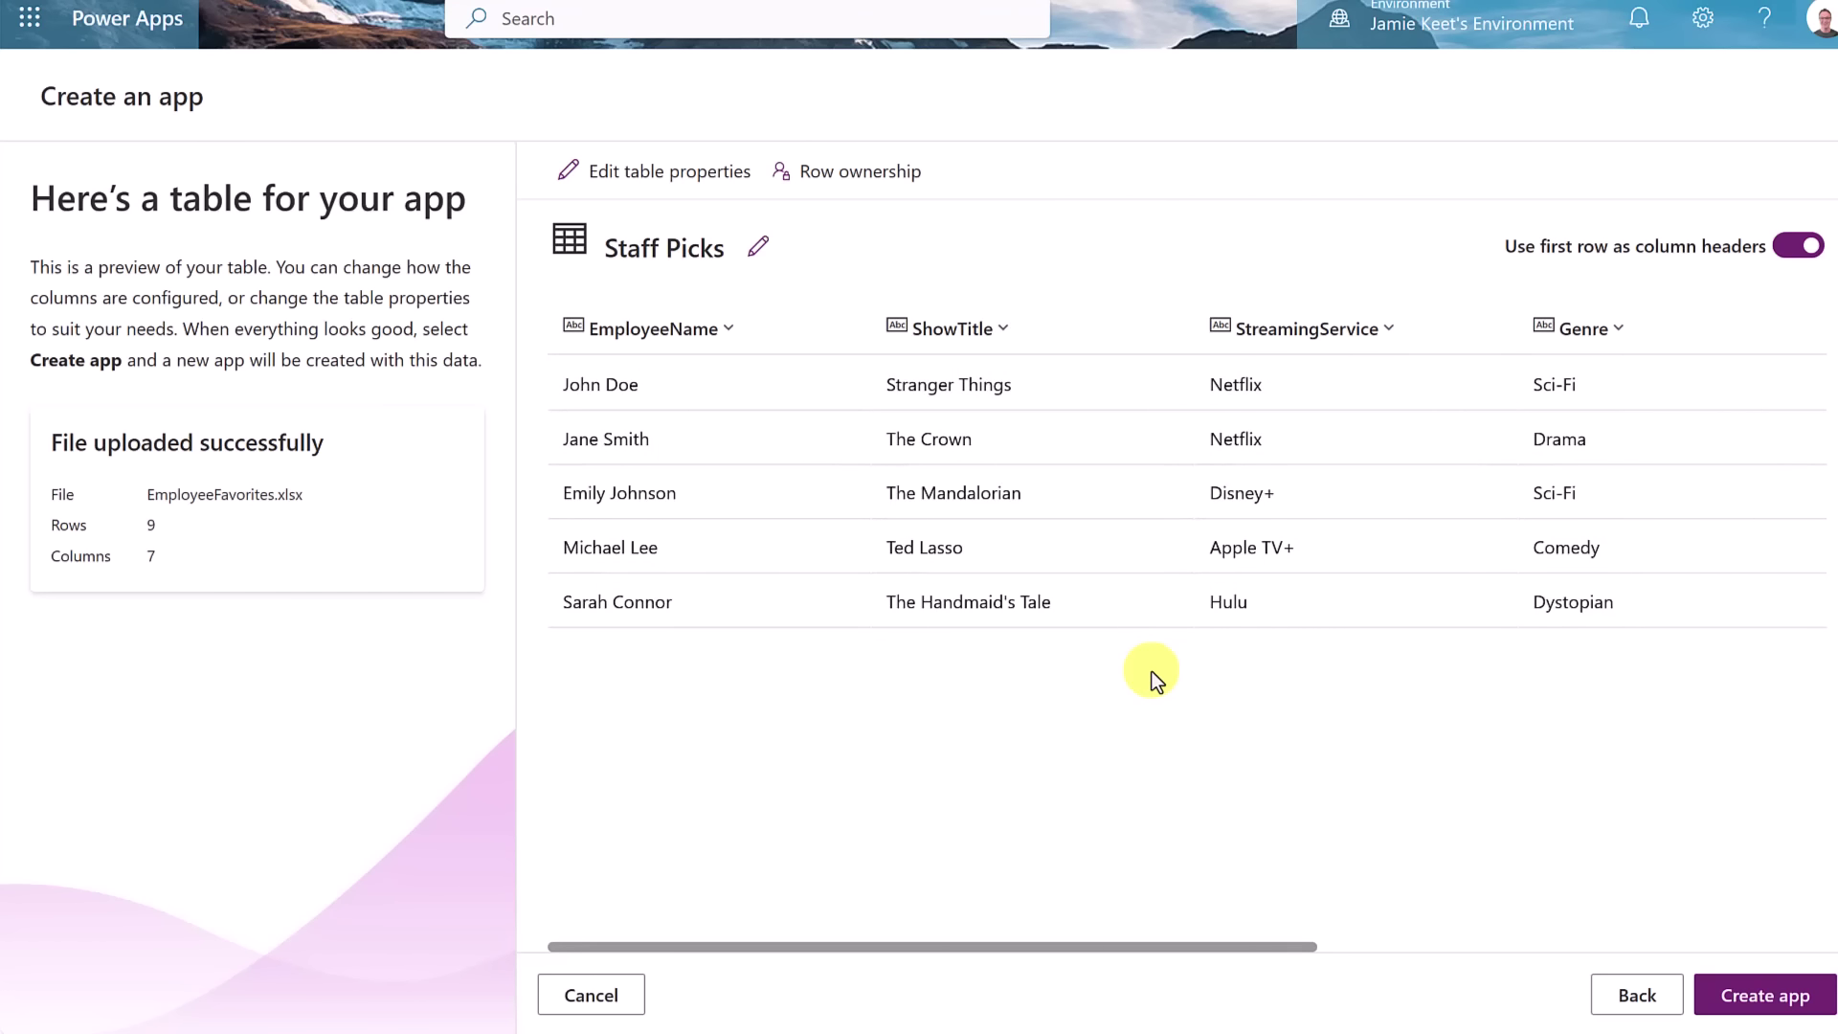
- Review the column settings of Rating and Email in the table preview without changing them
{"action": "left_click_drag", "start_coordinate": [1266, 948], "coordinate": [1809, 943]}
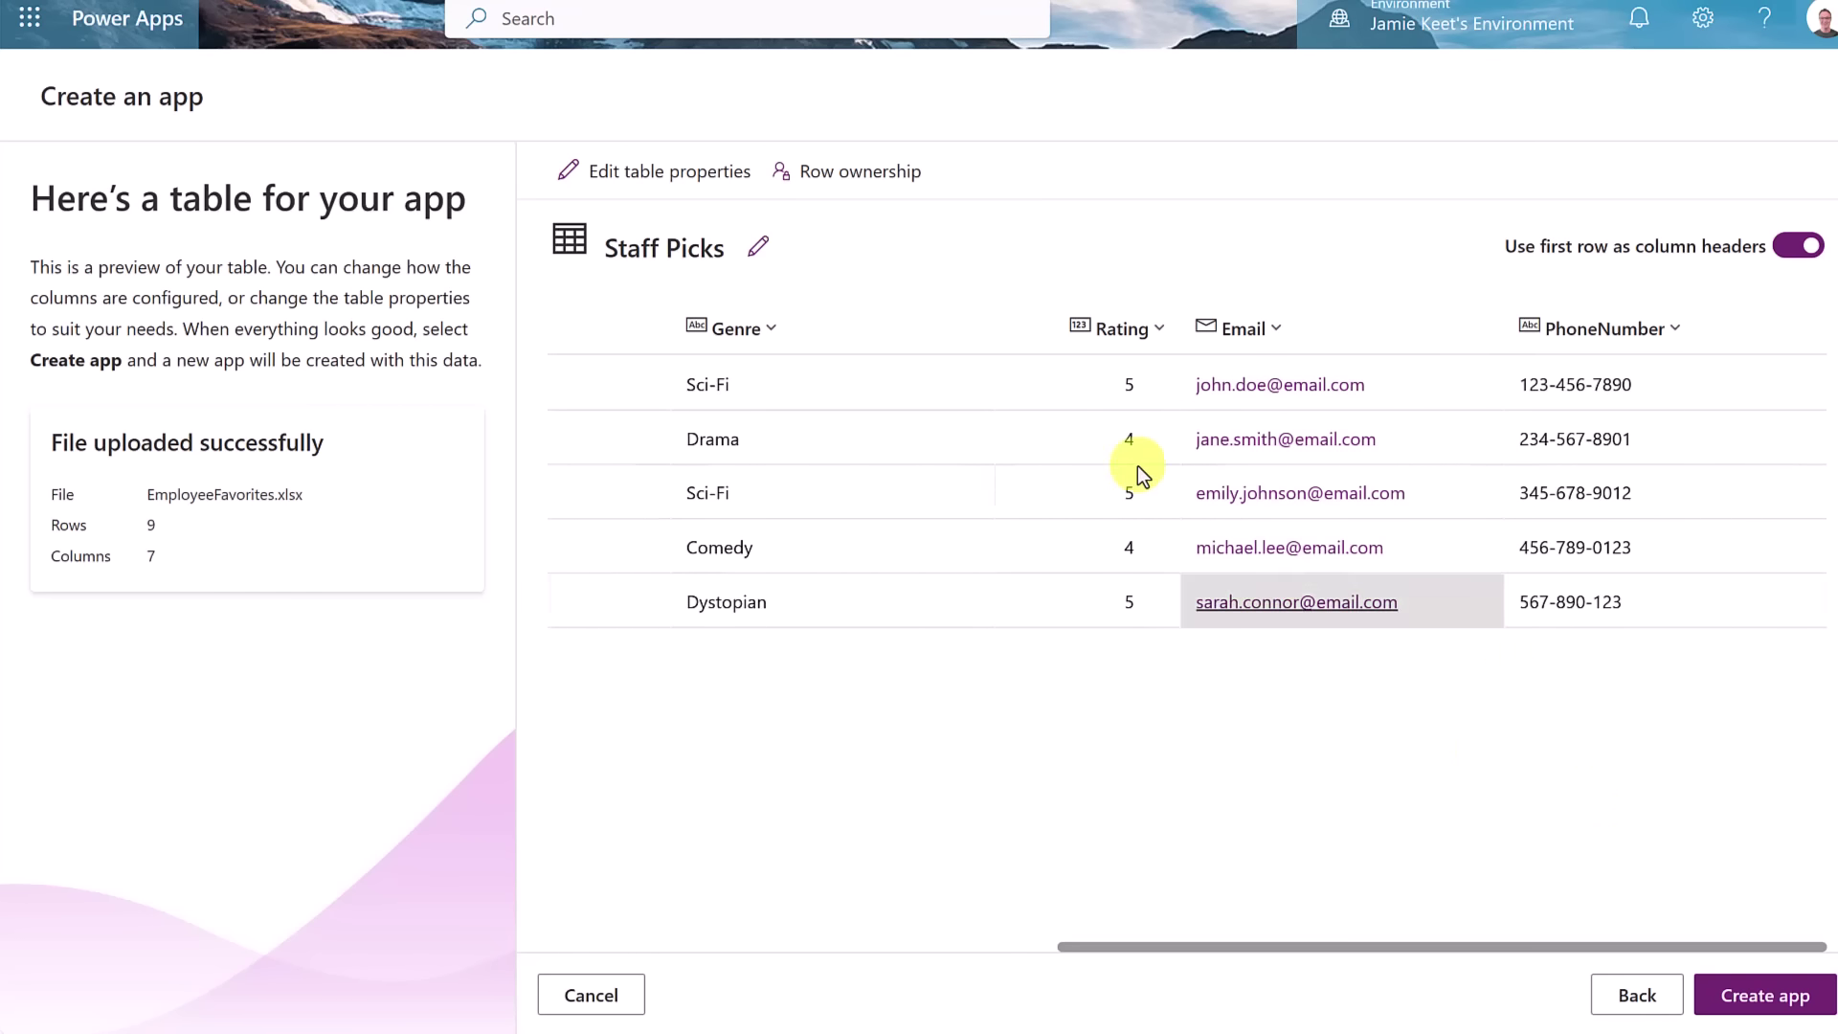
{"action": "left_click", "coordinate": [1157, 331]}
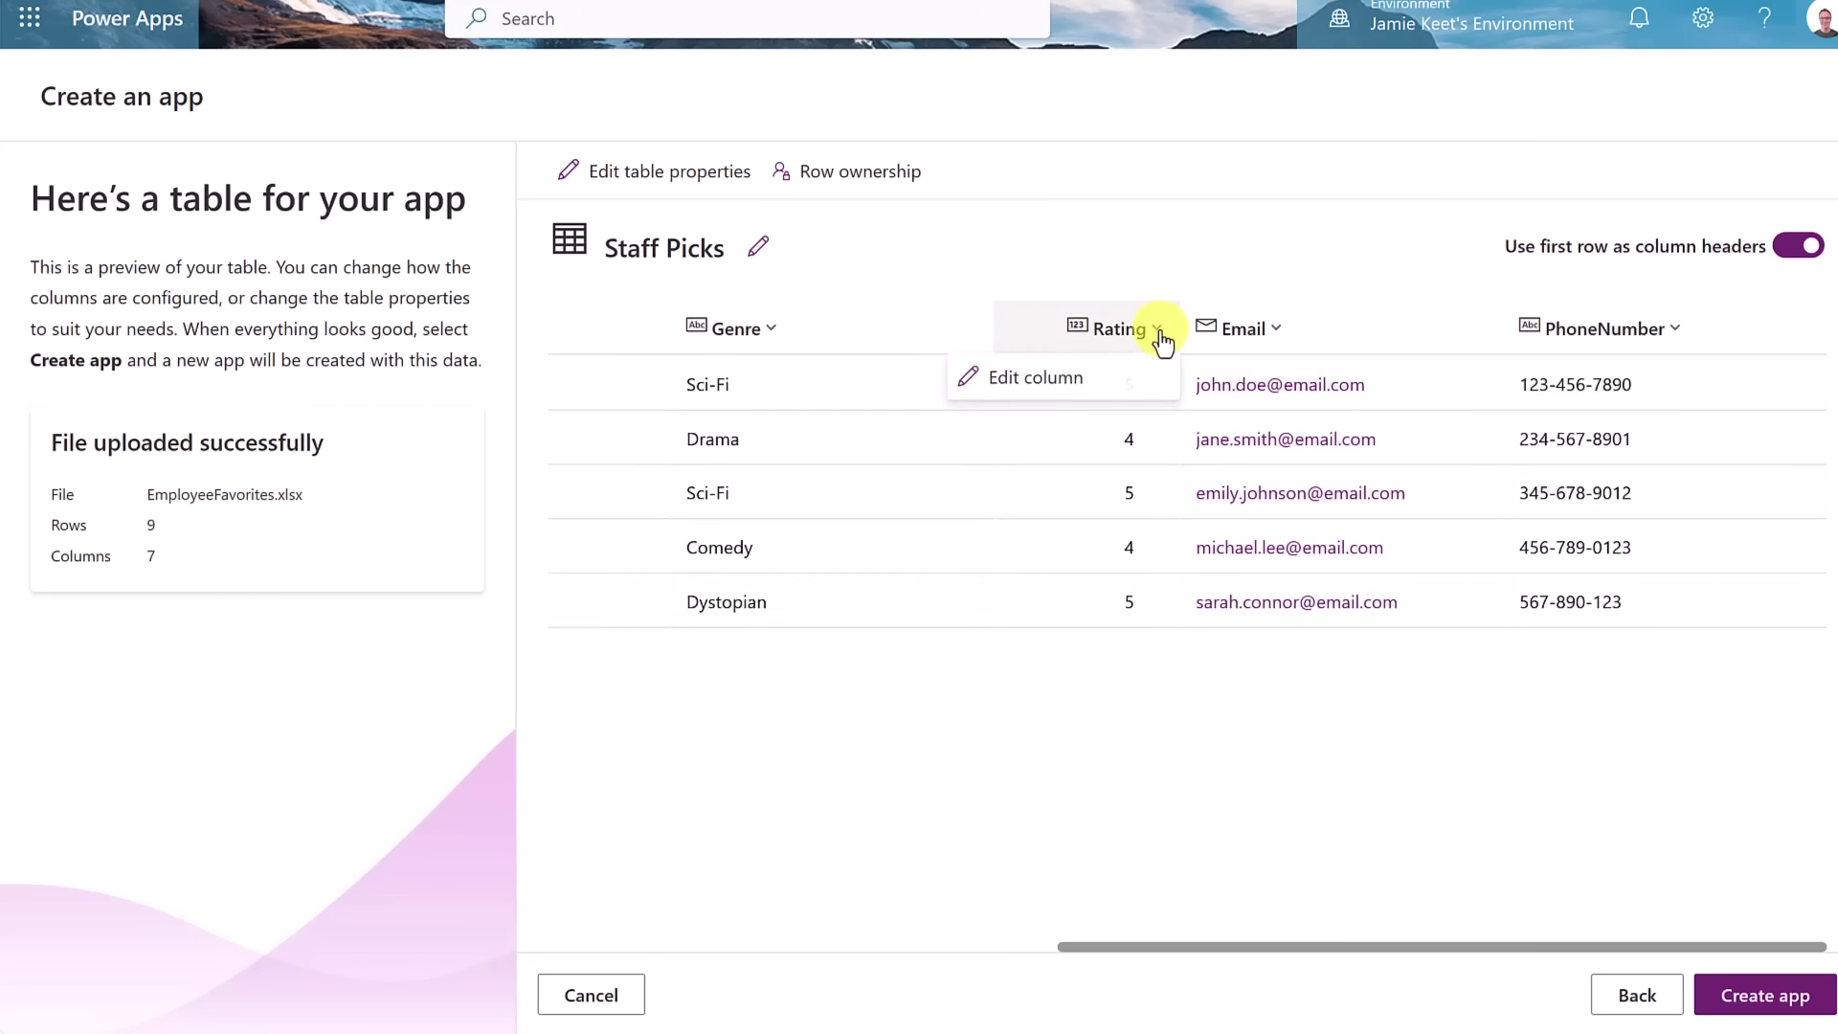
{"action": "left_click", "coordinate": [1090, 381]}
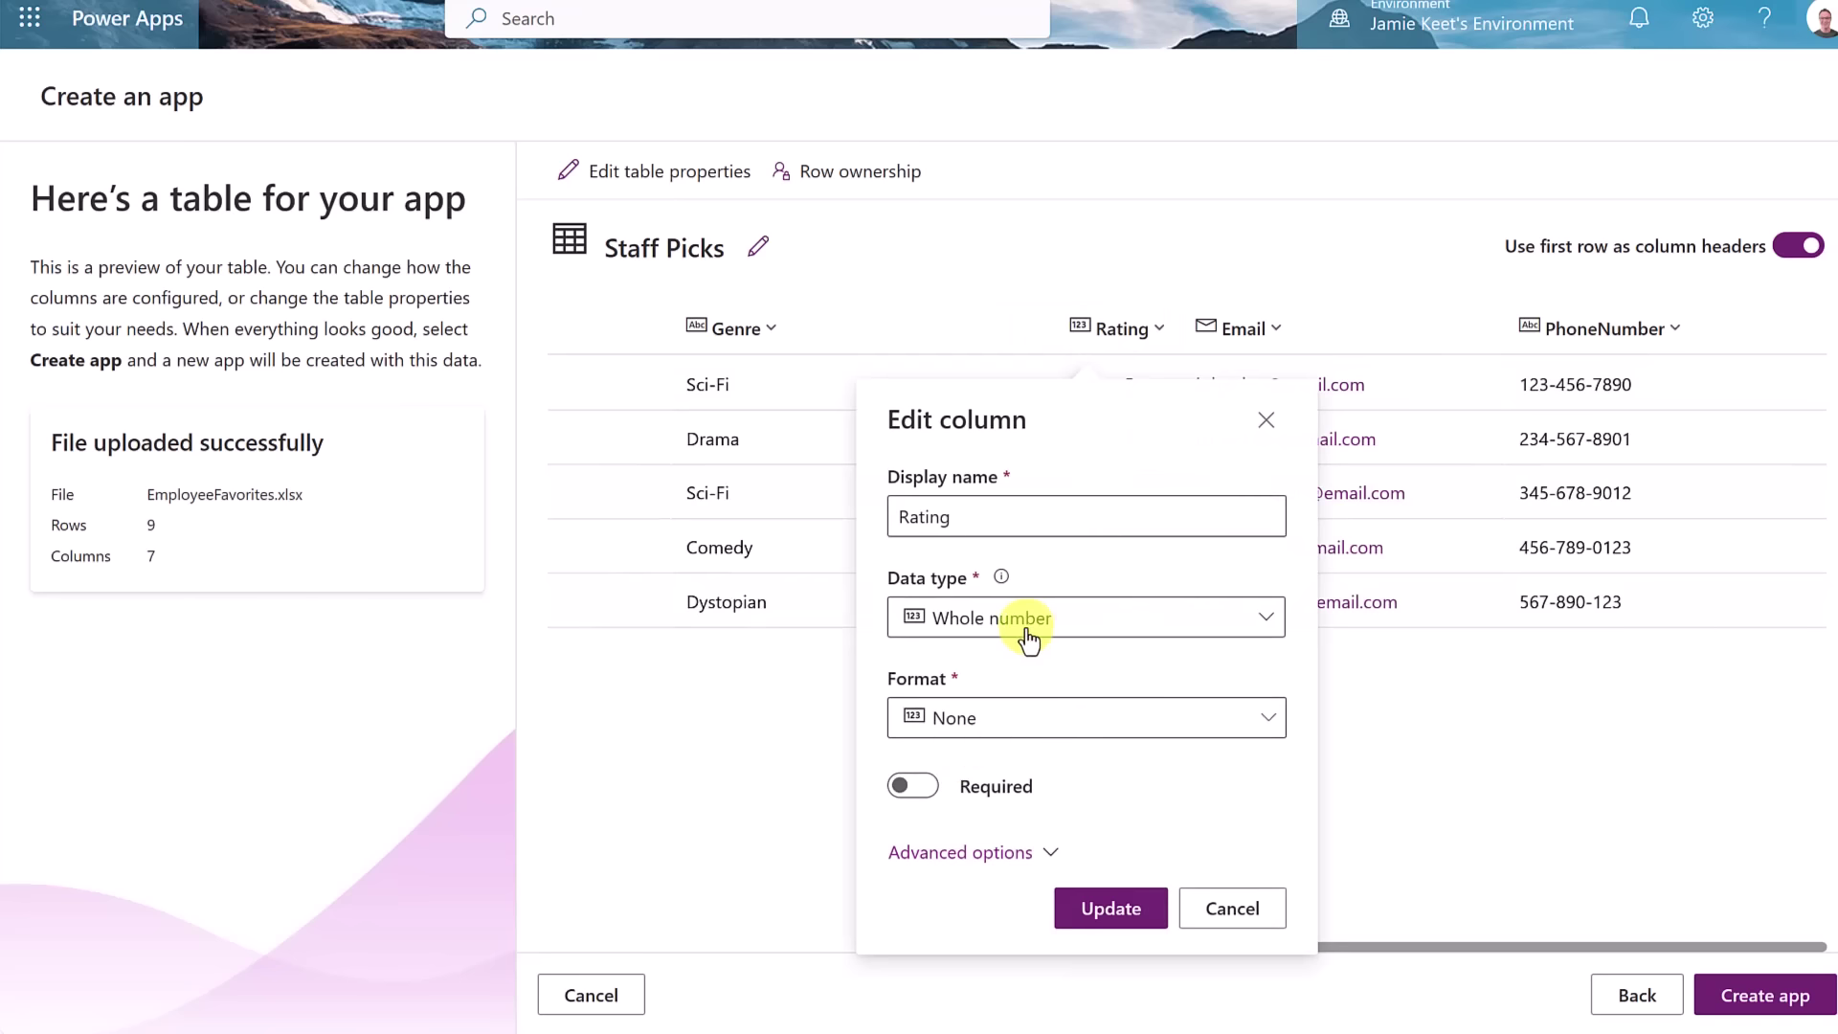
{"action": "left_click", "coordinate": [1266, 422]}
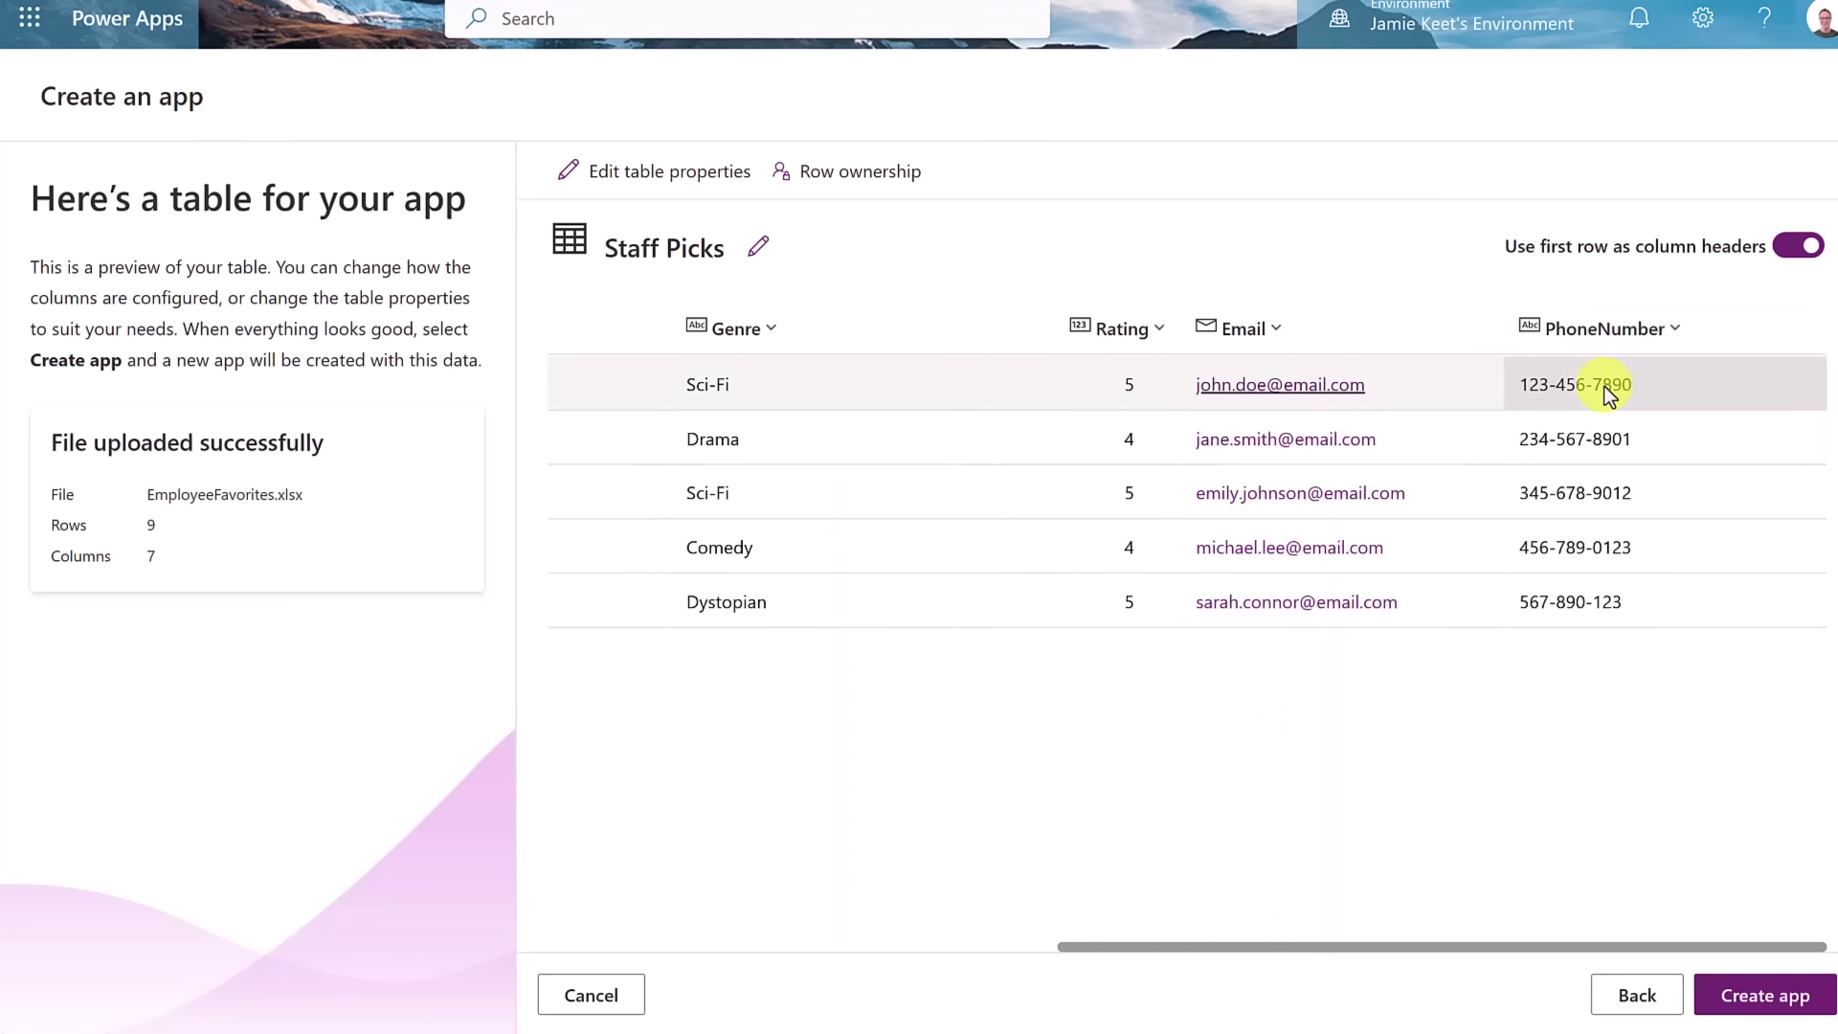
{"action": "left_click", "coordinate": [1242, 335]}
{"action": "left_click", "coordinate": [1254, 374]}
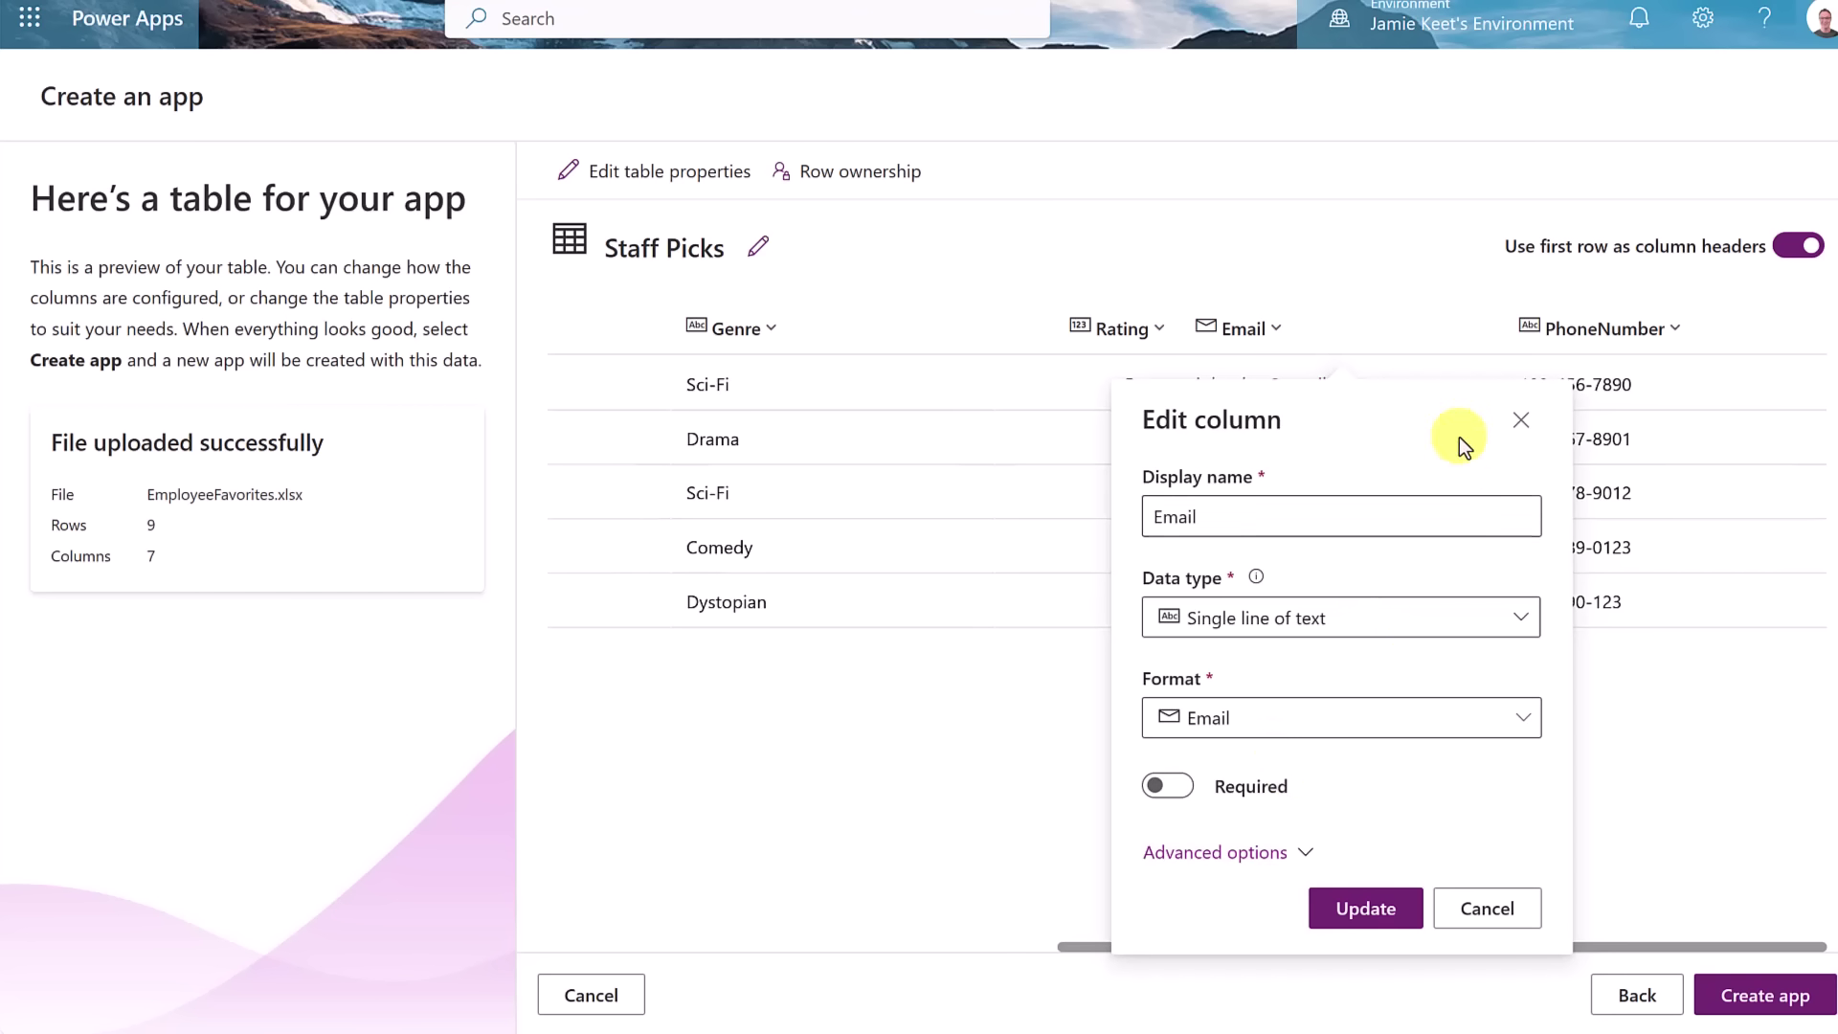
{"action": "left_click", "coordinate": [1523, 421]}
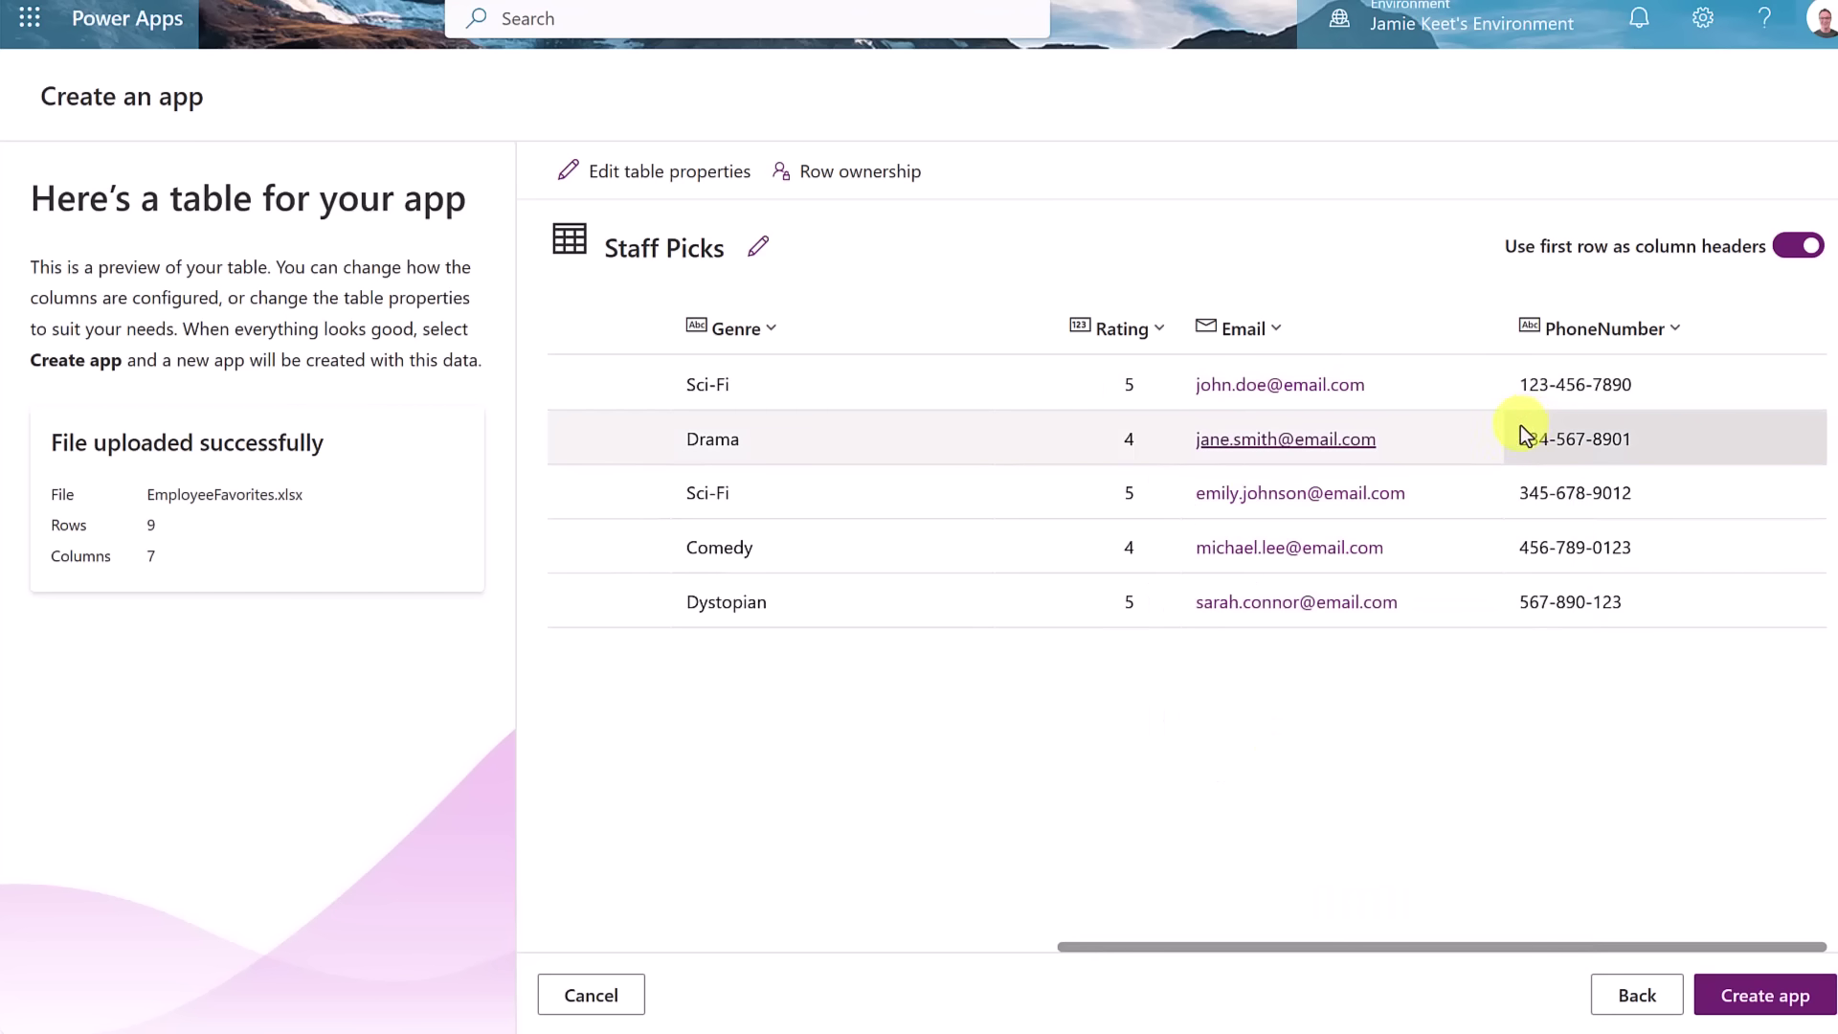
- Set the PhoneNumber column's format to Phone number, update the column, and create the app from the Staff Picks table
{"action": "left_click", "coordinate": [1673, 330]}
{"action": "left_click", "coordinate": [1614, 392]}
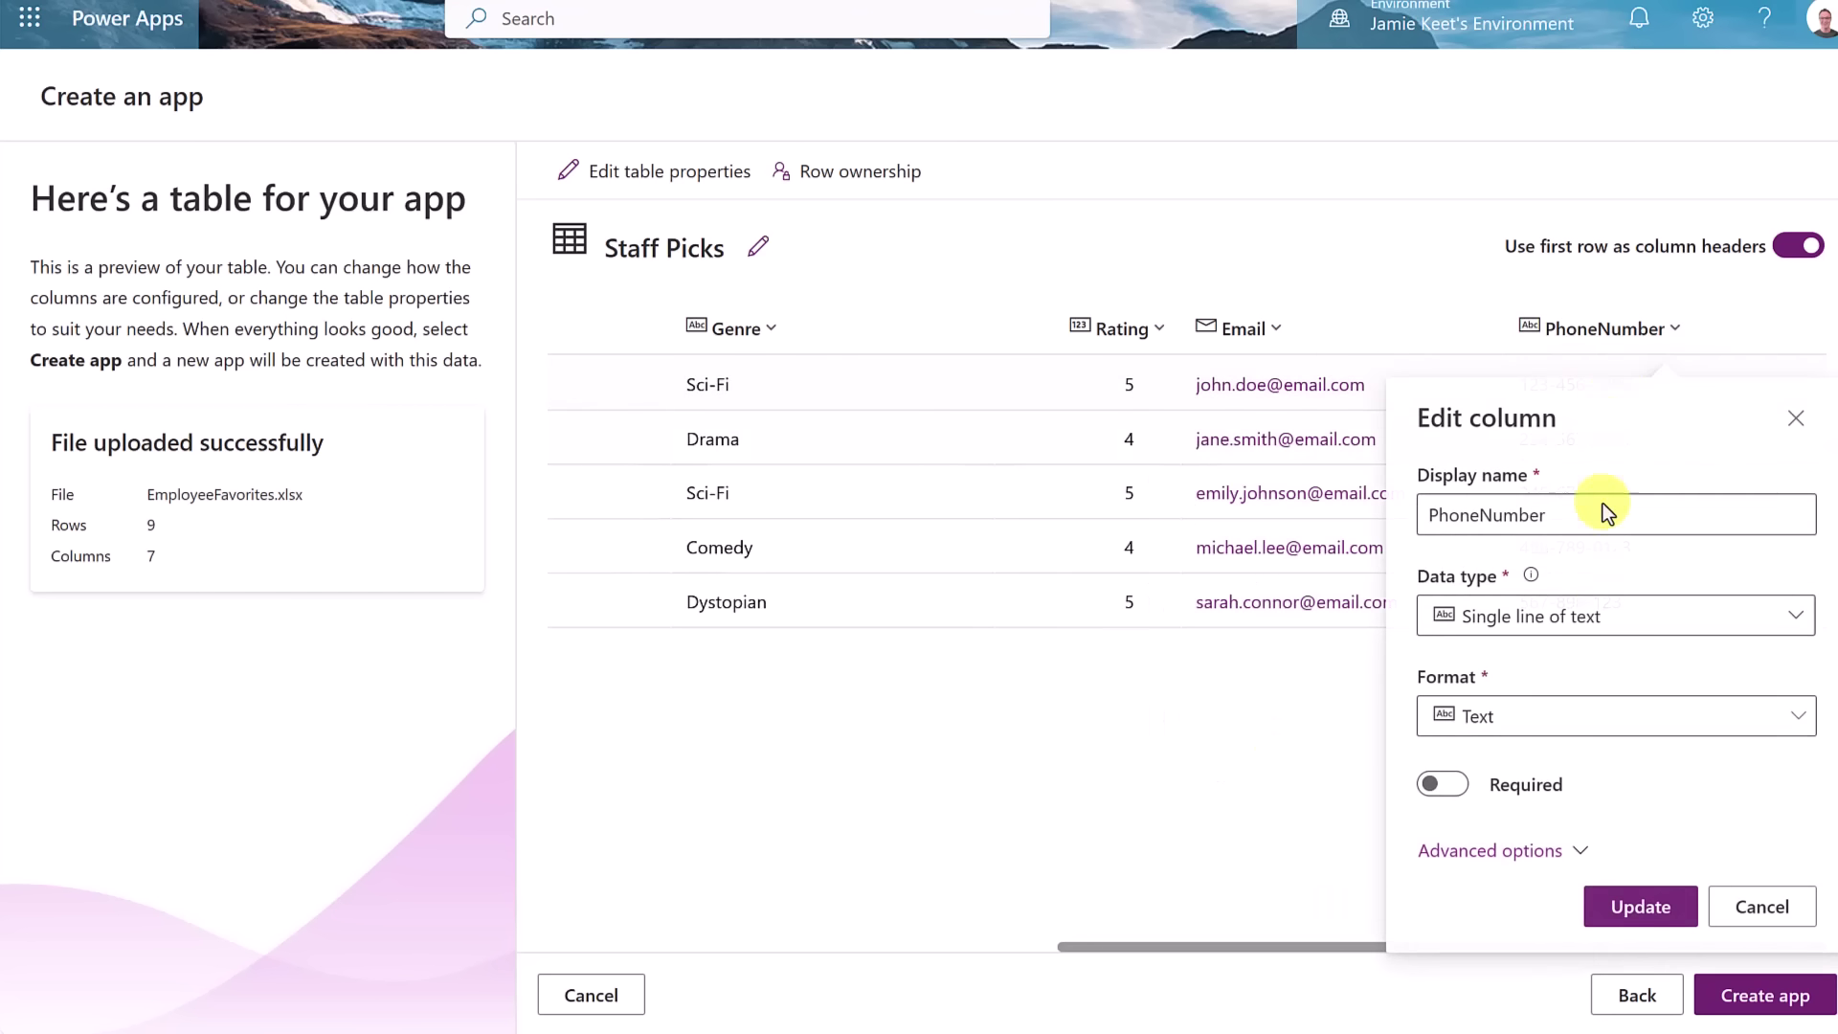
{"action": "left_click", "coordinate": [1582, 735]}
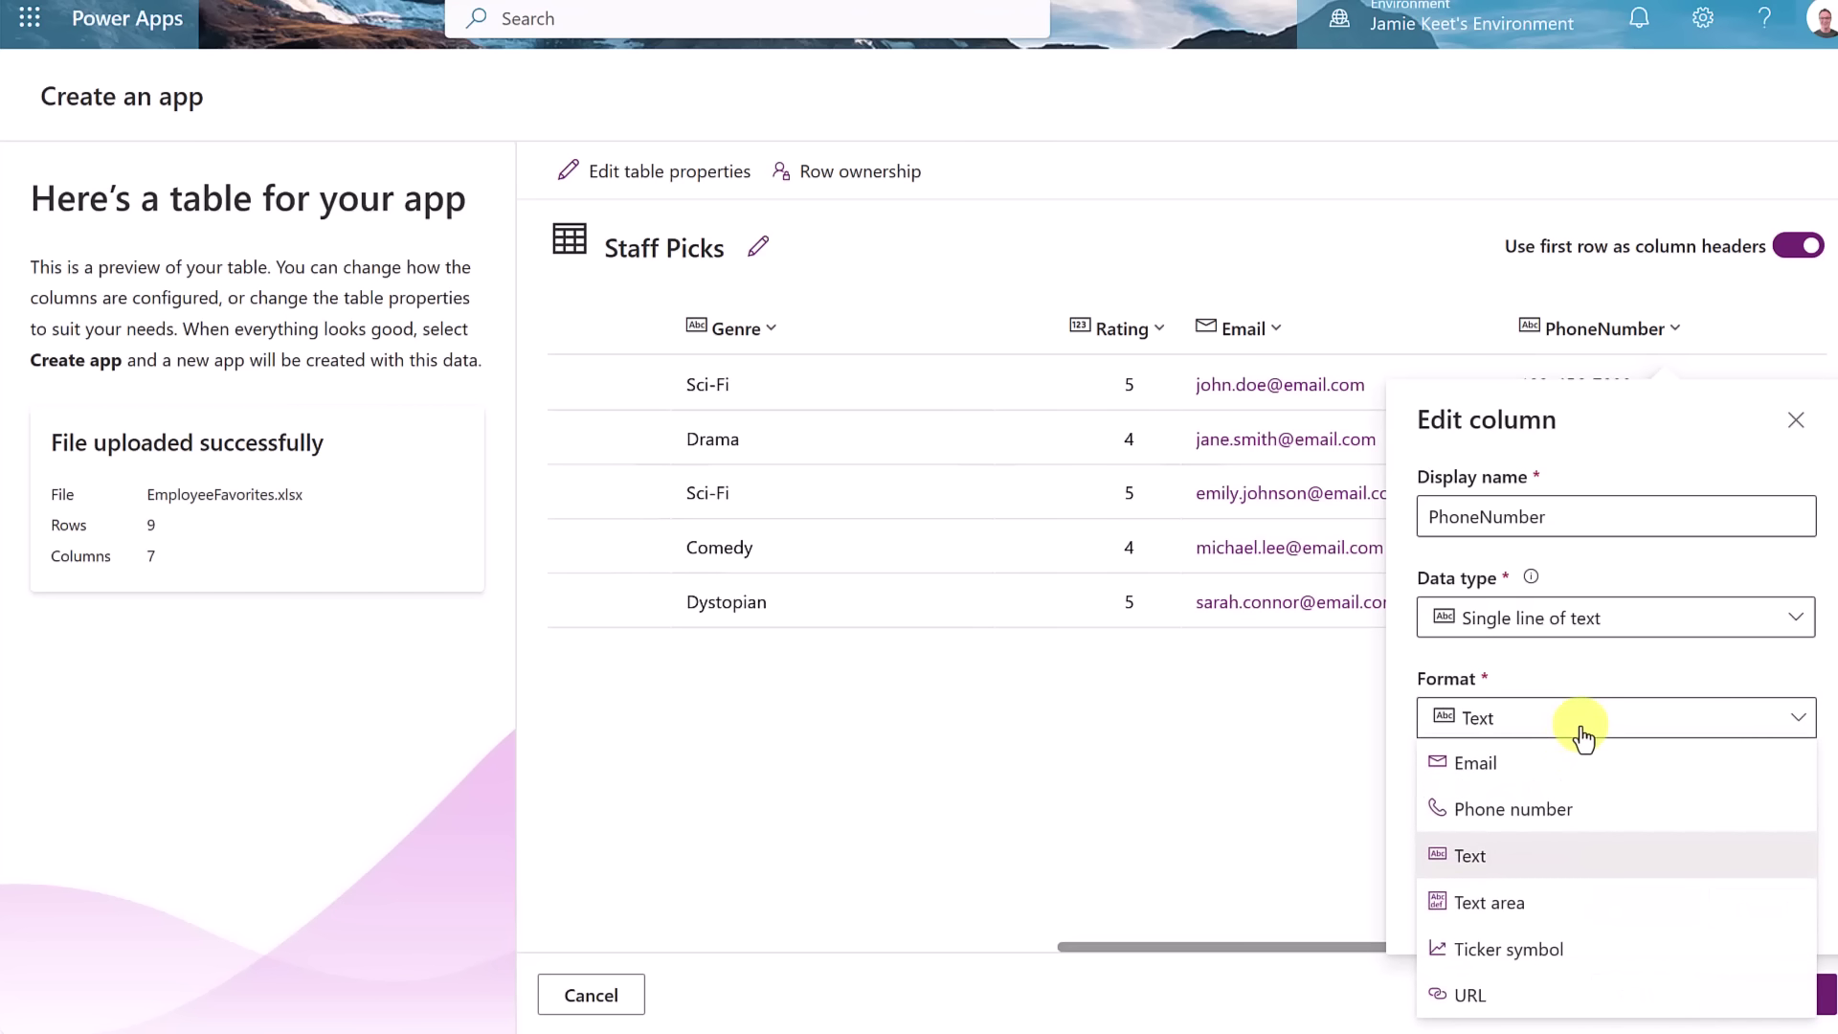
{"action": "left_click", "coordinate": [1551, 814]}
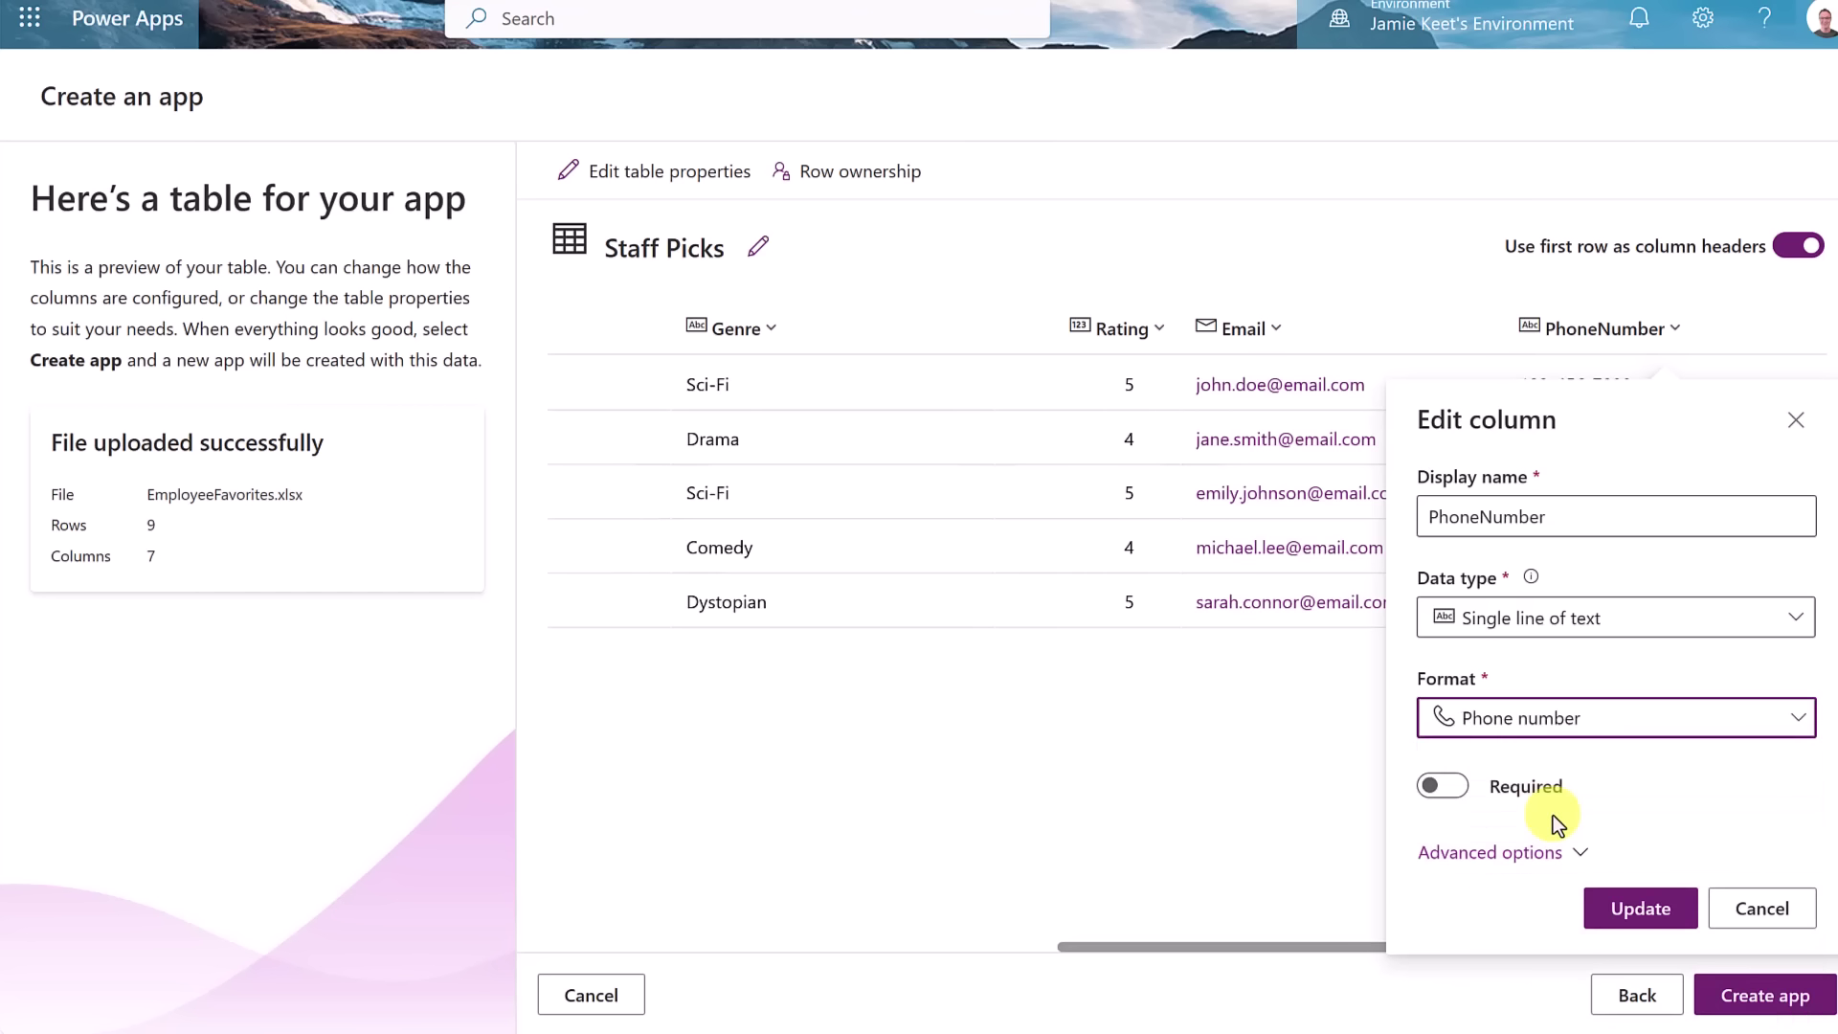
{"action": "left_click", "coordinate": [1659, 917]}
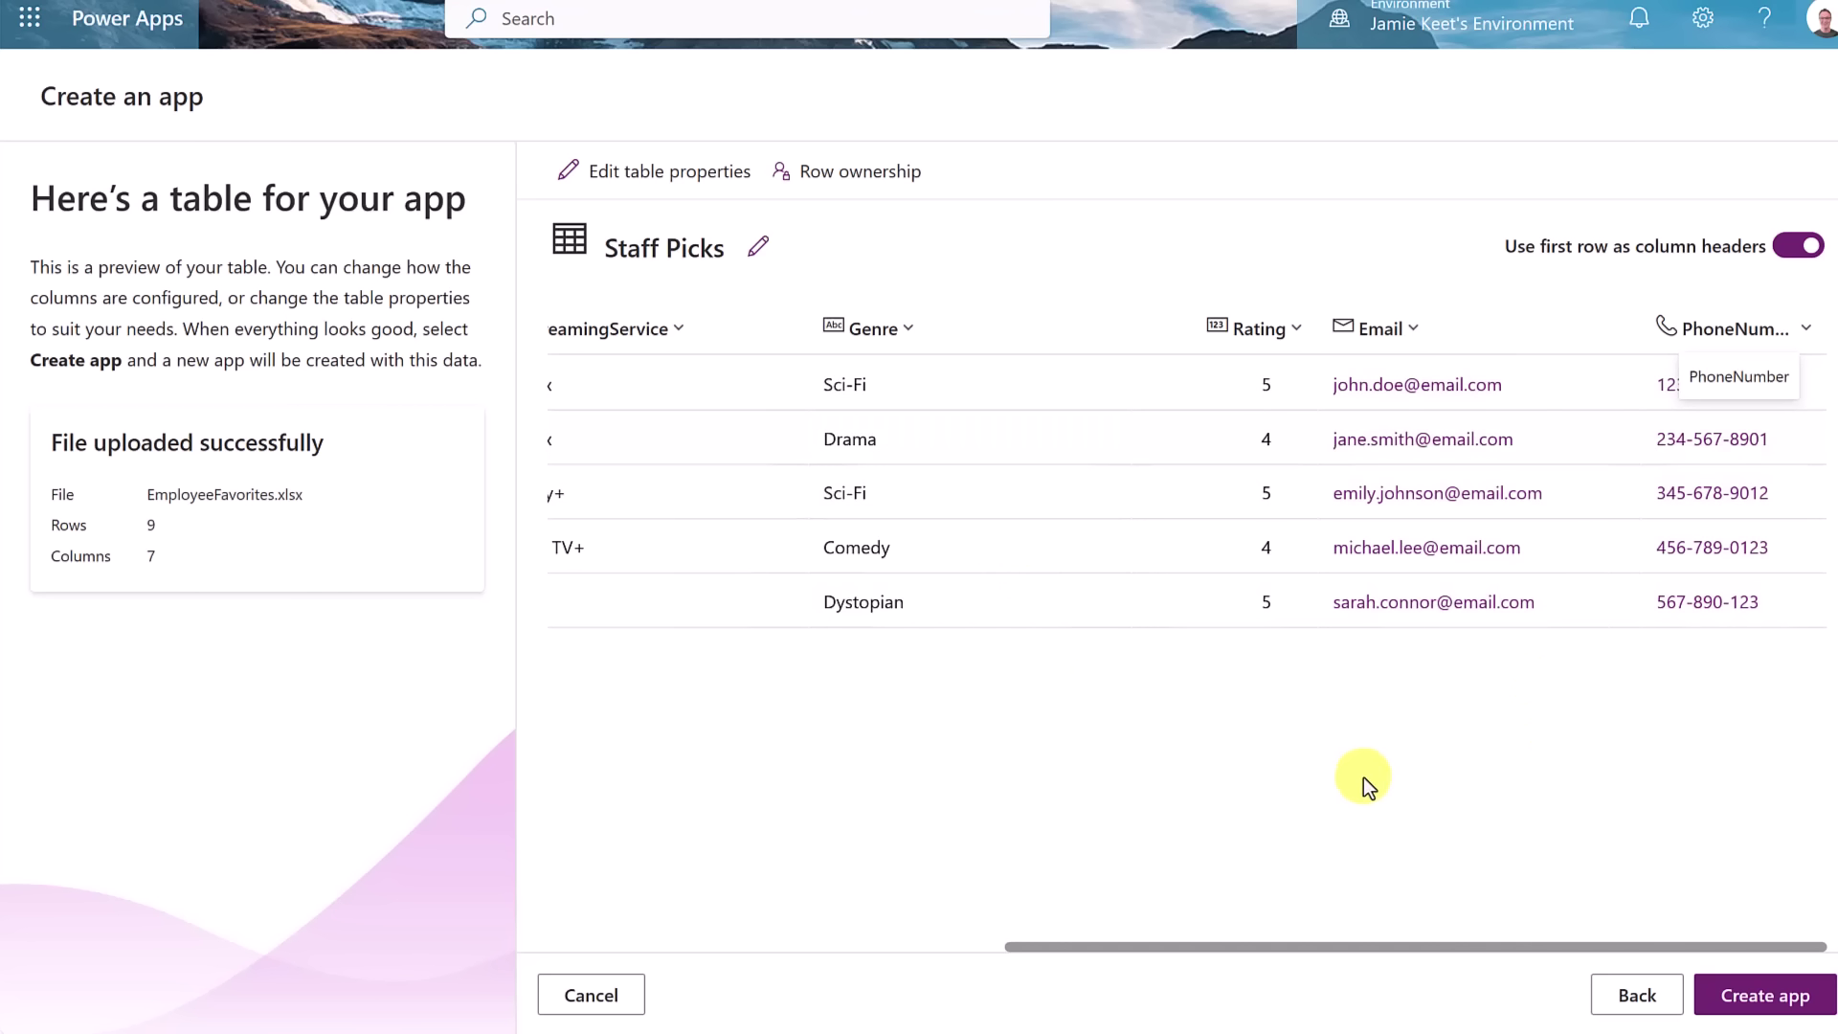
{"action": "left_click", "coordinate": [1765, 995]}
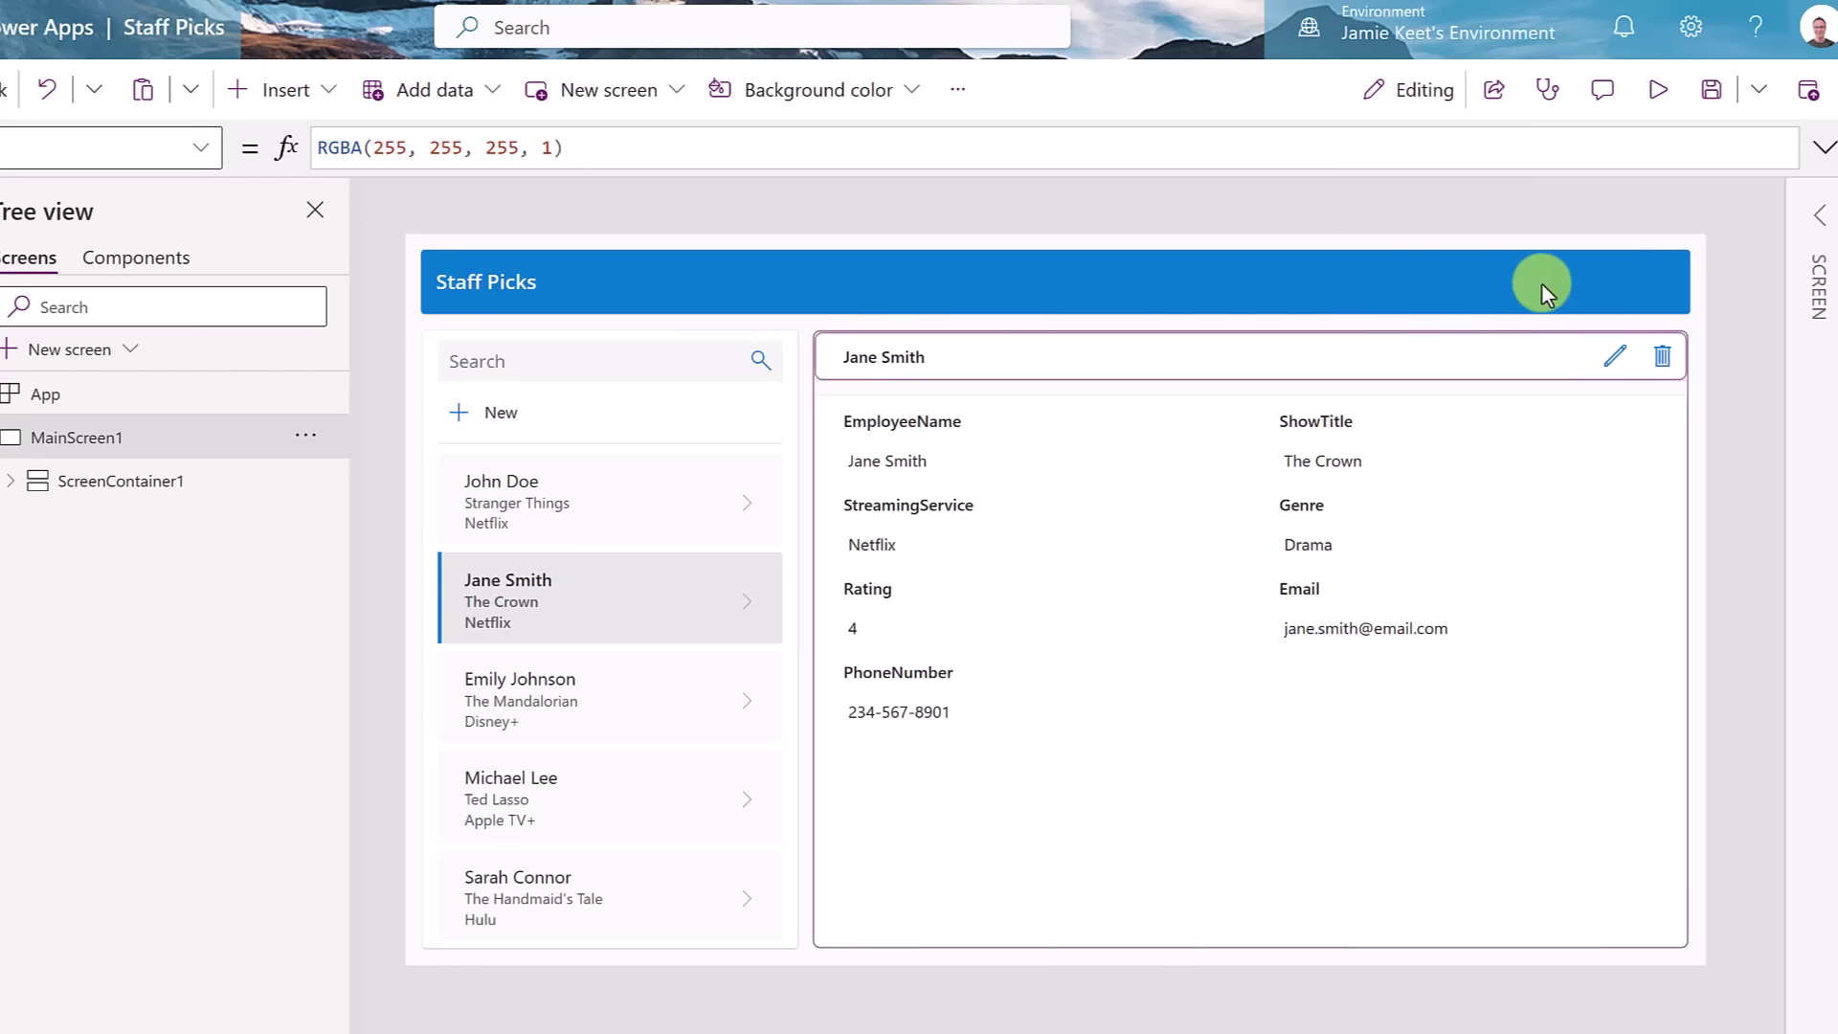
- Preview the app at canvas size and on an Apple iPhone 14 Pro Max
{"action": "left_click", "coordinate": [1655, 96]}
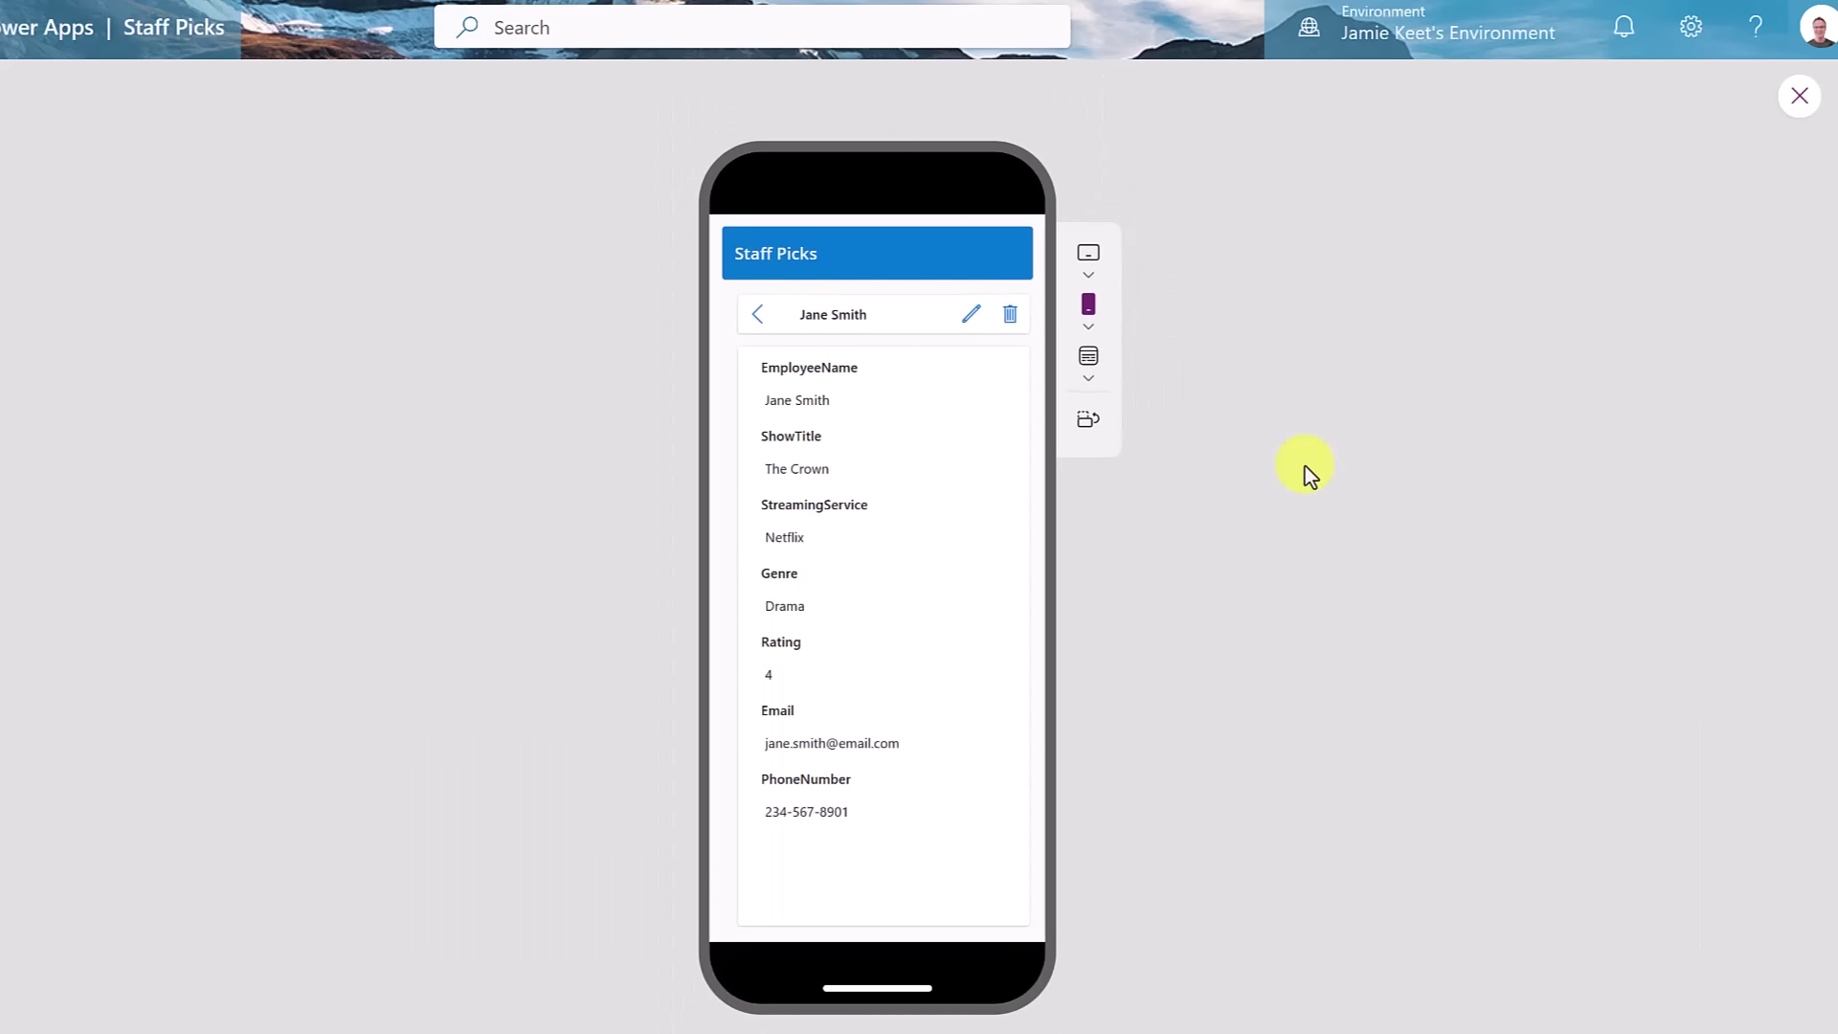
{"action": "left_click", "coordinate": [1091, 368]}
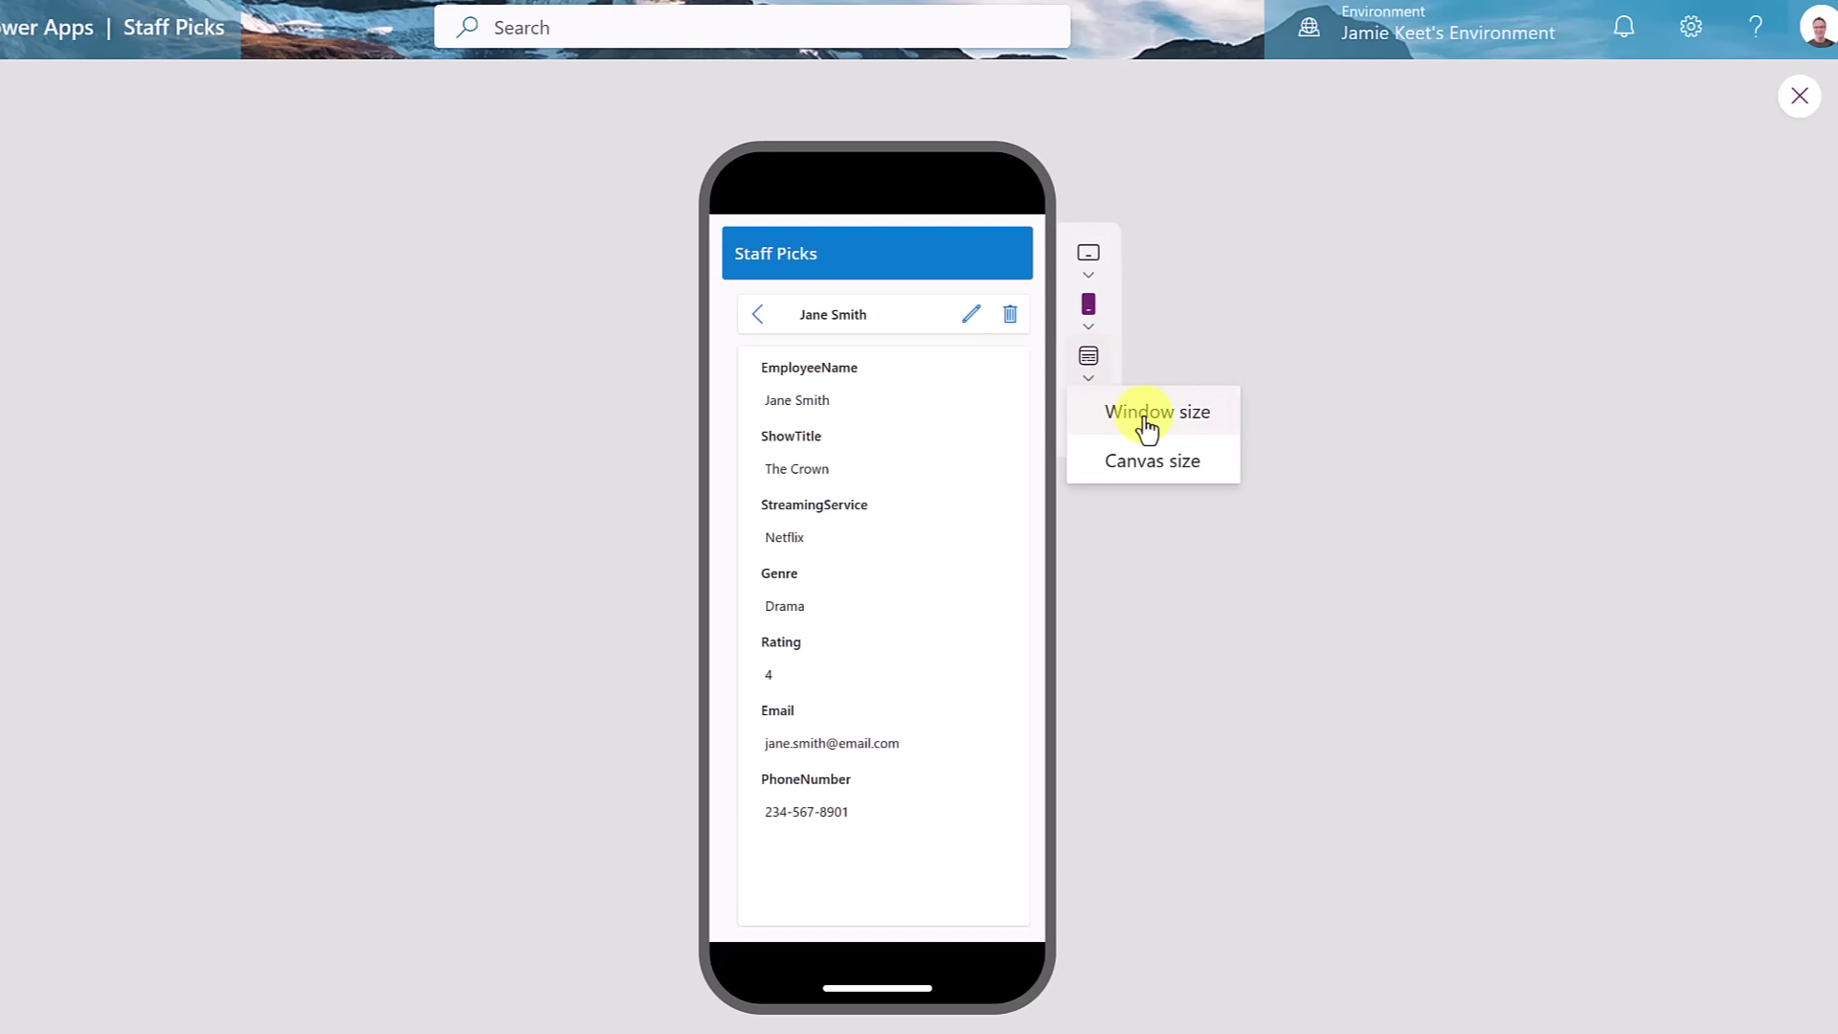
{"action": "left_click", "coordinate": [1152, 460]}
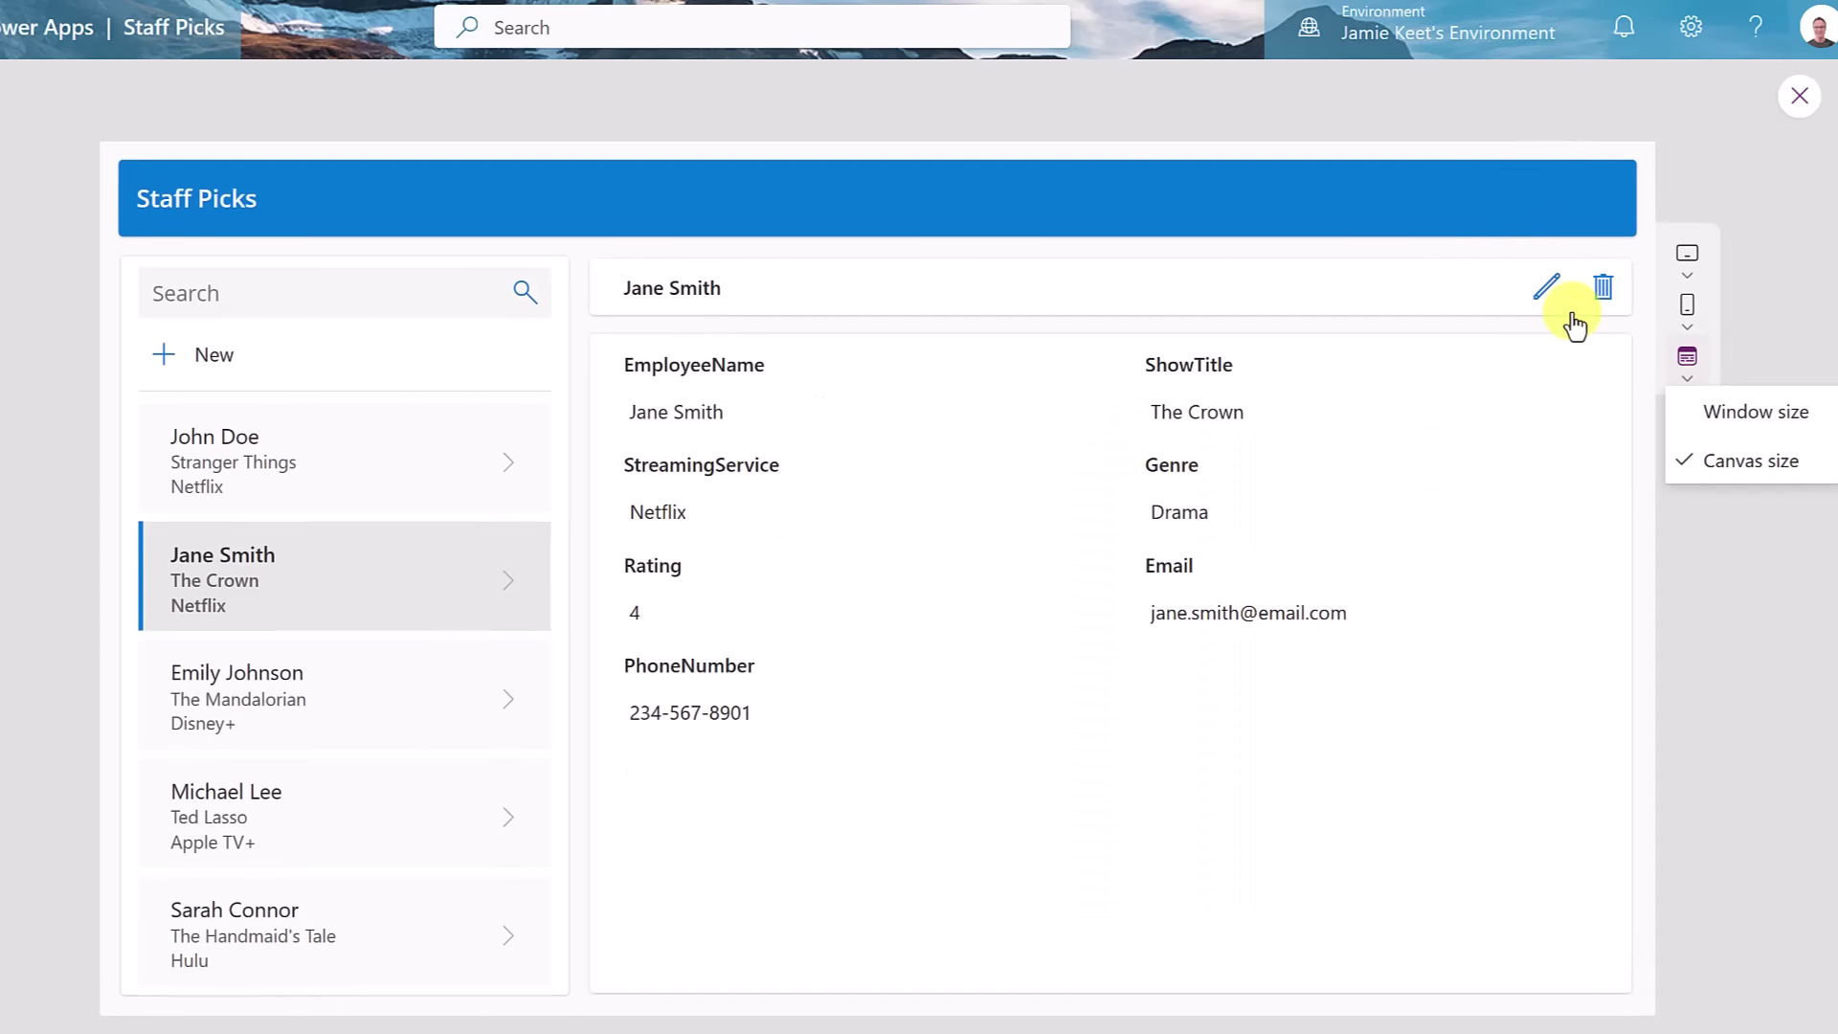
{"action": "left_click", "coordinate": [1687, 304]}
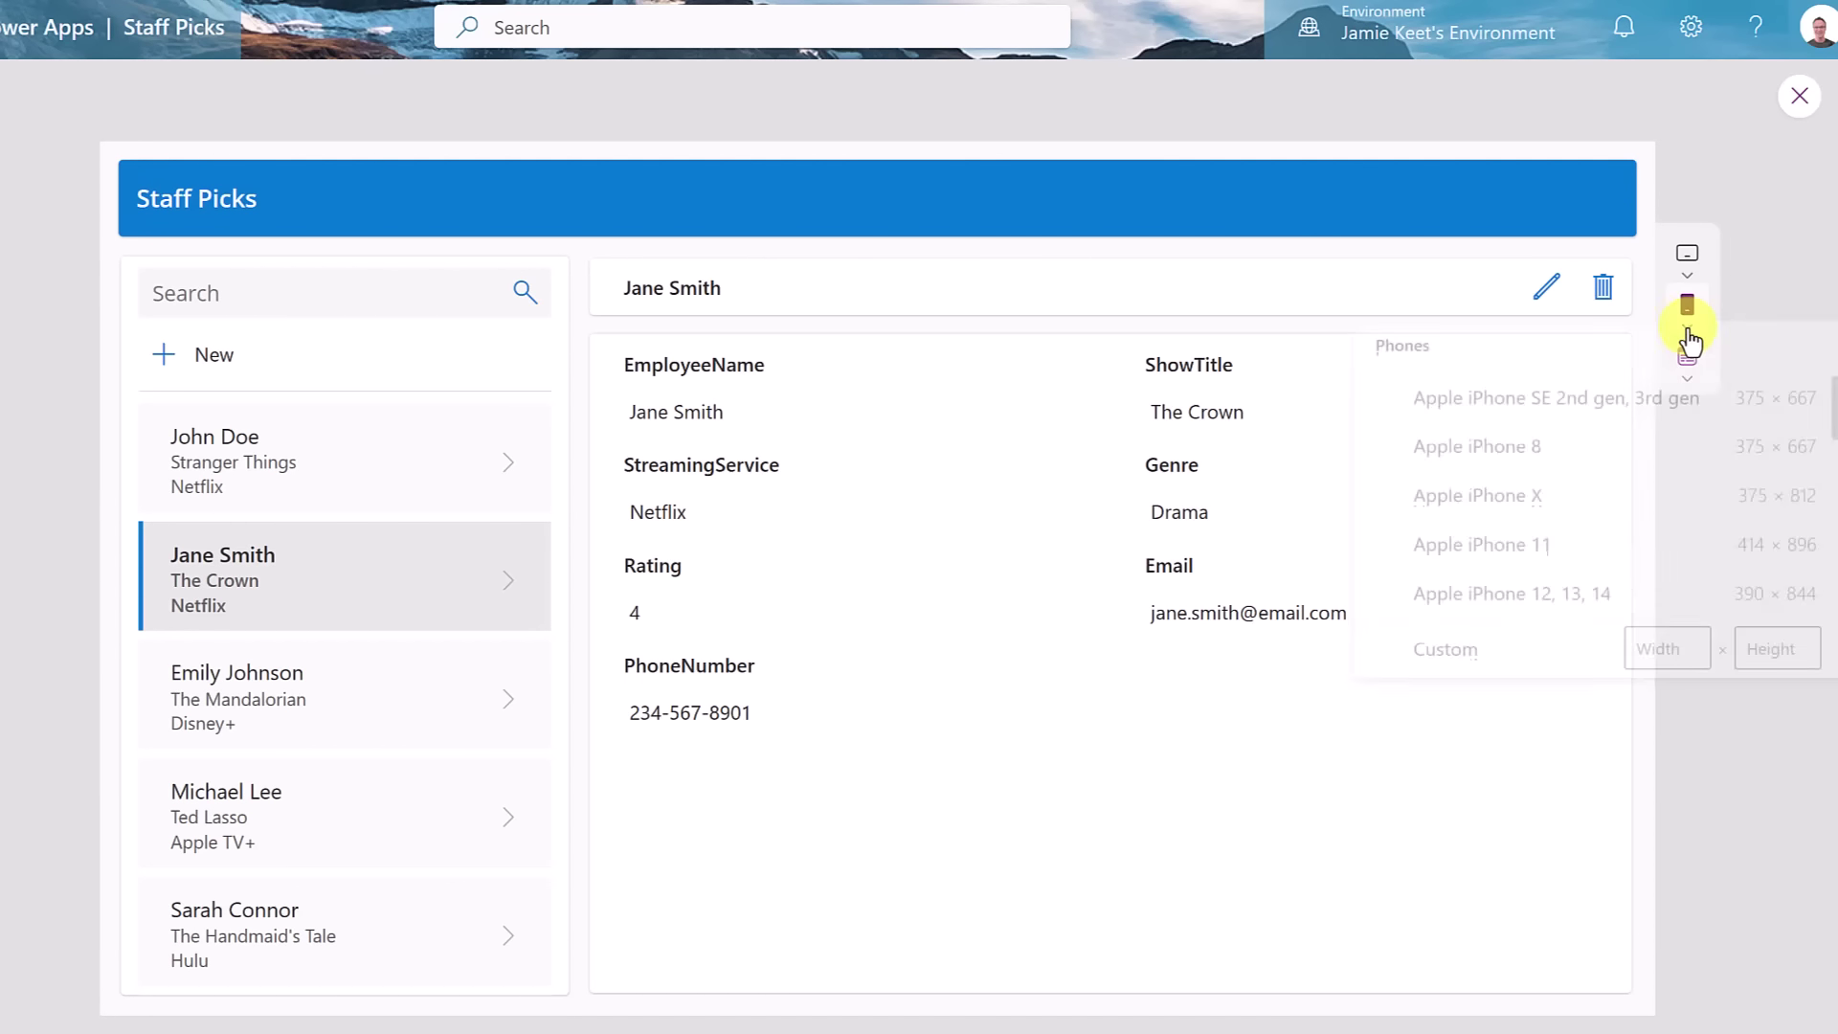
{"action": "scroll", "coordinate": [1556, 555], "scroll_direction": "down", "scroll_amount": 2}
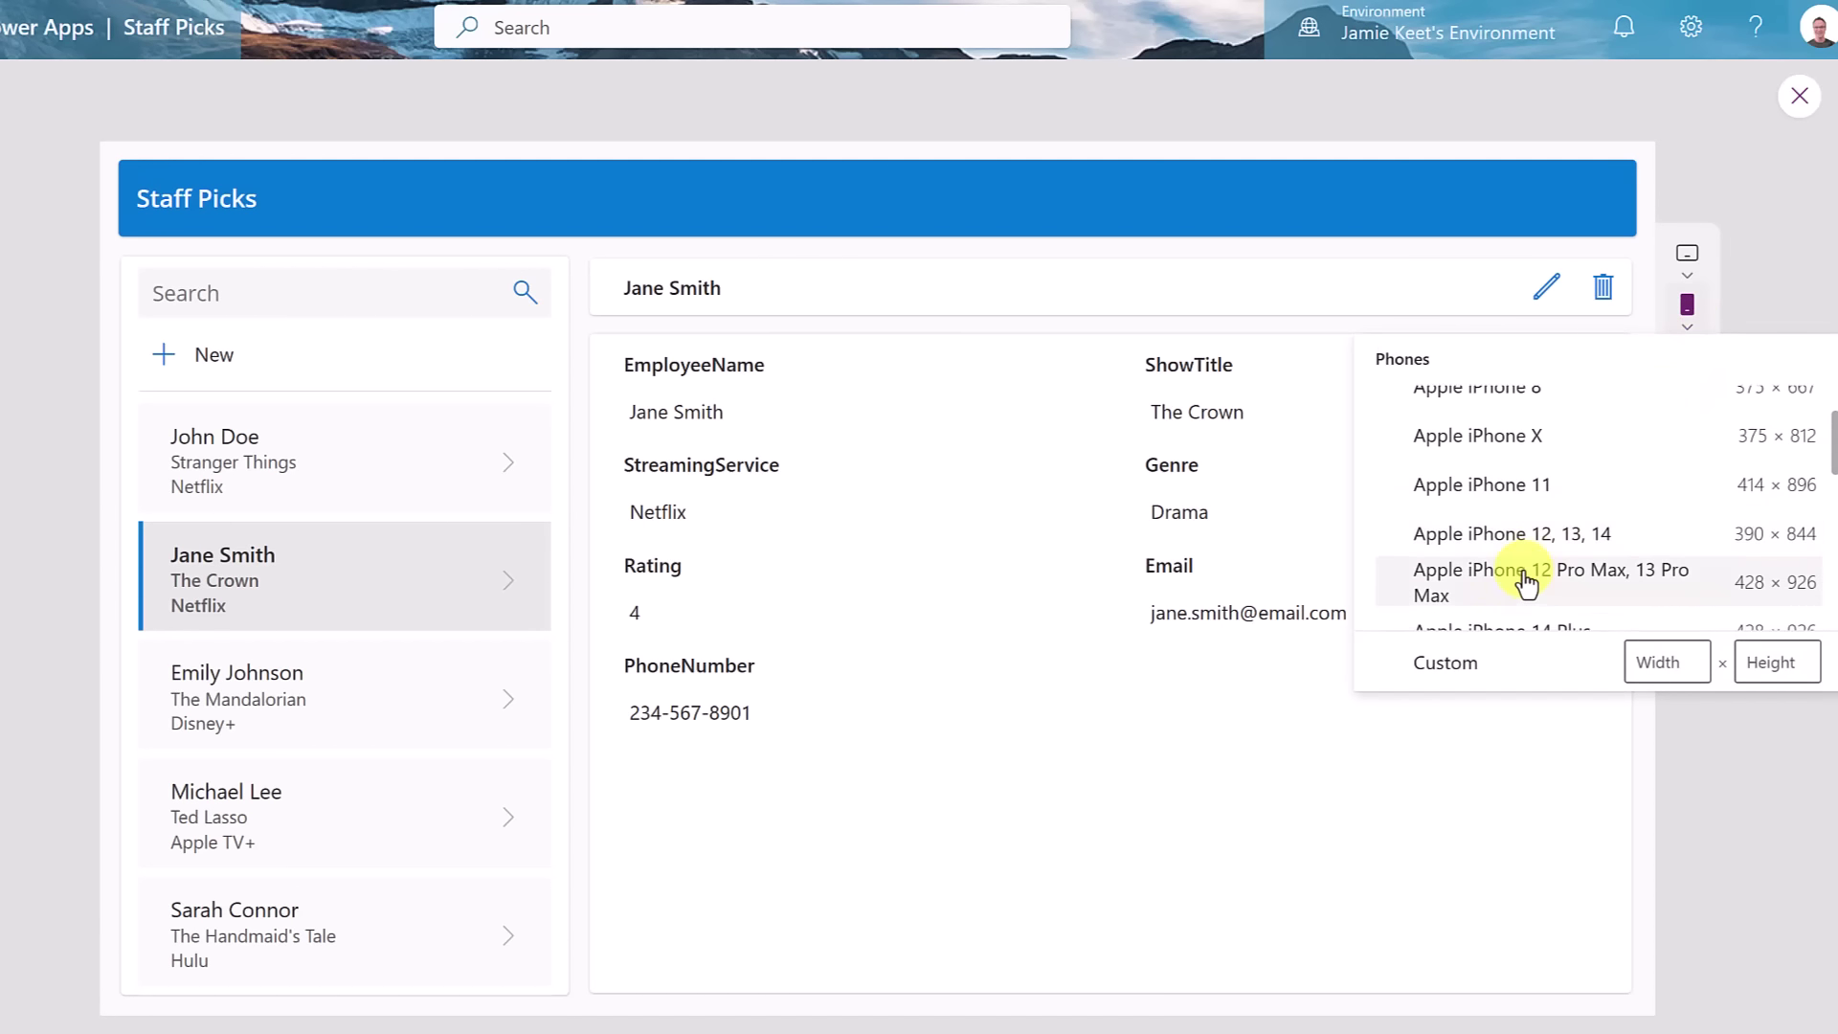
{"action": "scroll", "coordinate": [1513, 562], "scroll_direction": "down", "scroll_amount": 1}
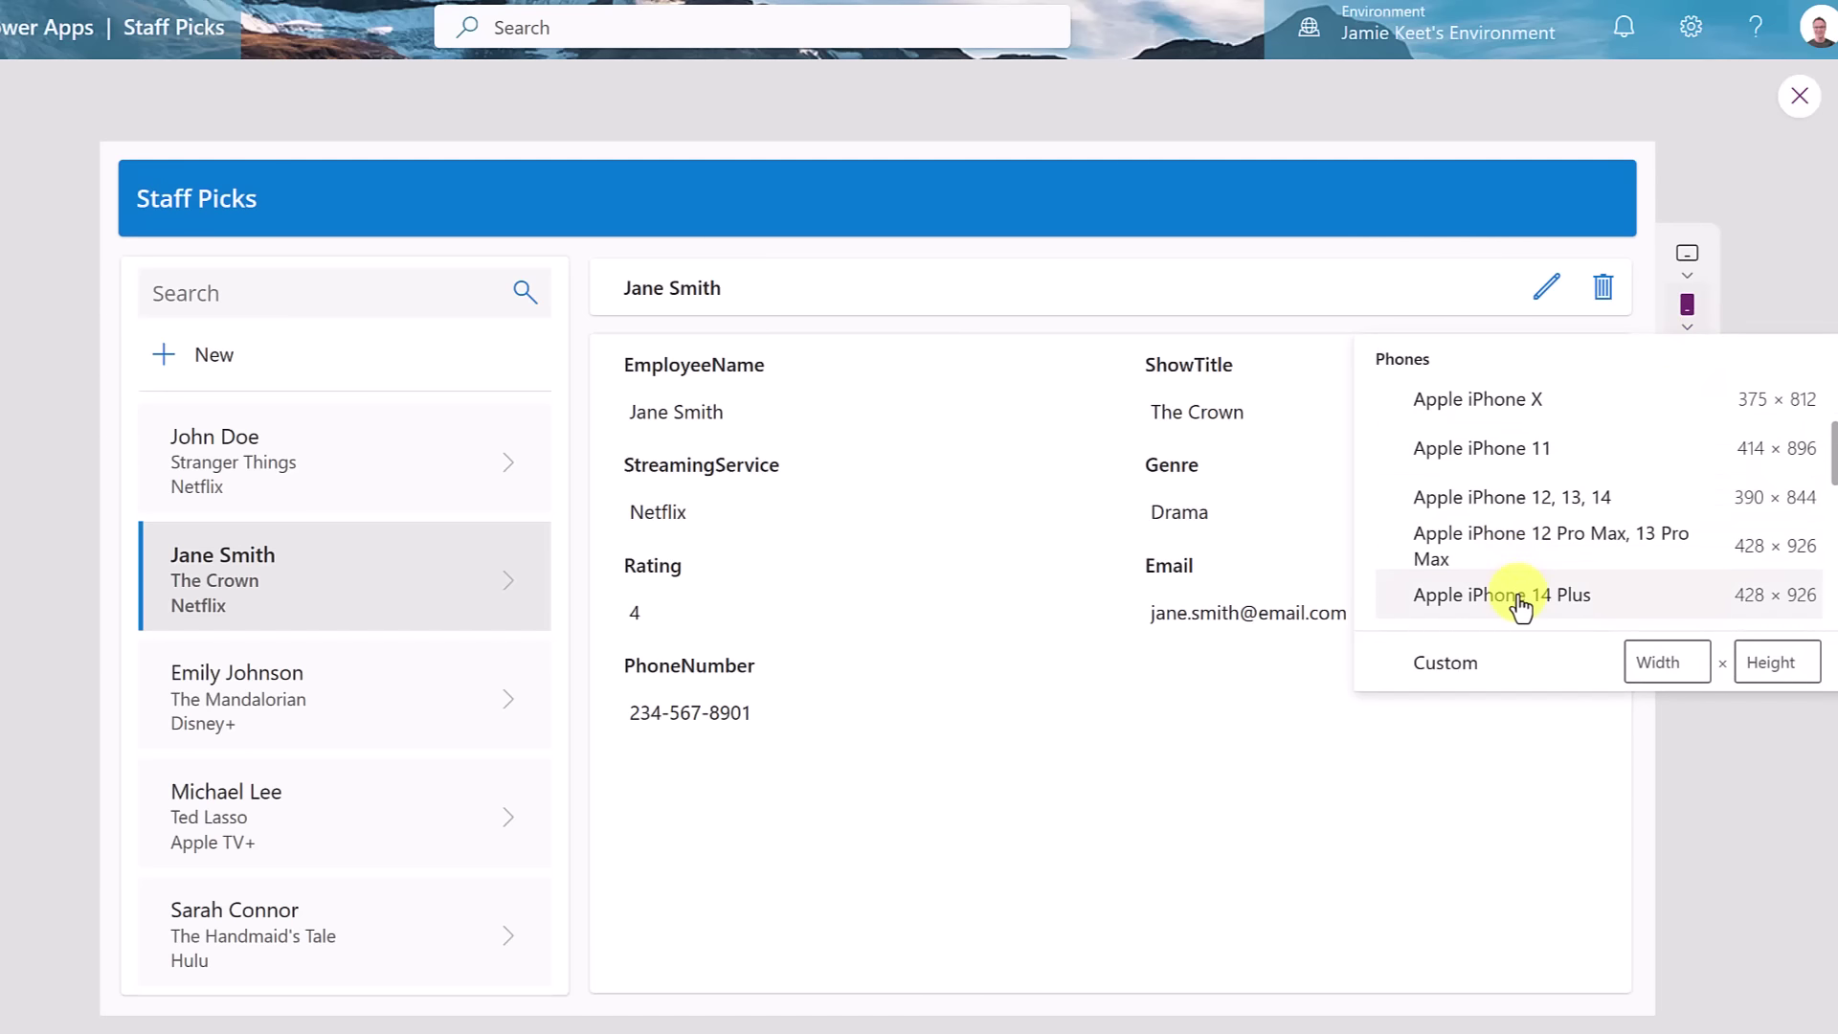
{"action": "scroll", "coordinate": [1520, 593], "scroll_direction": "down", "scroll_amount": 1}
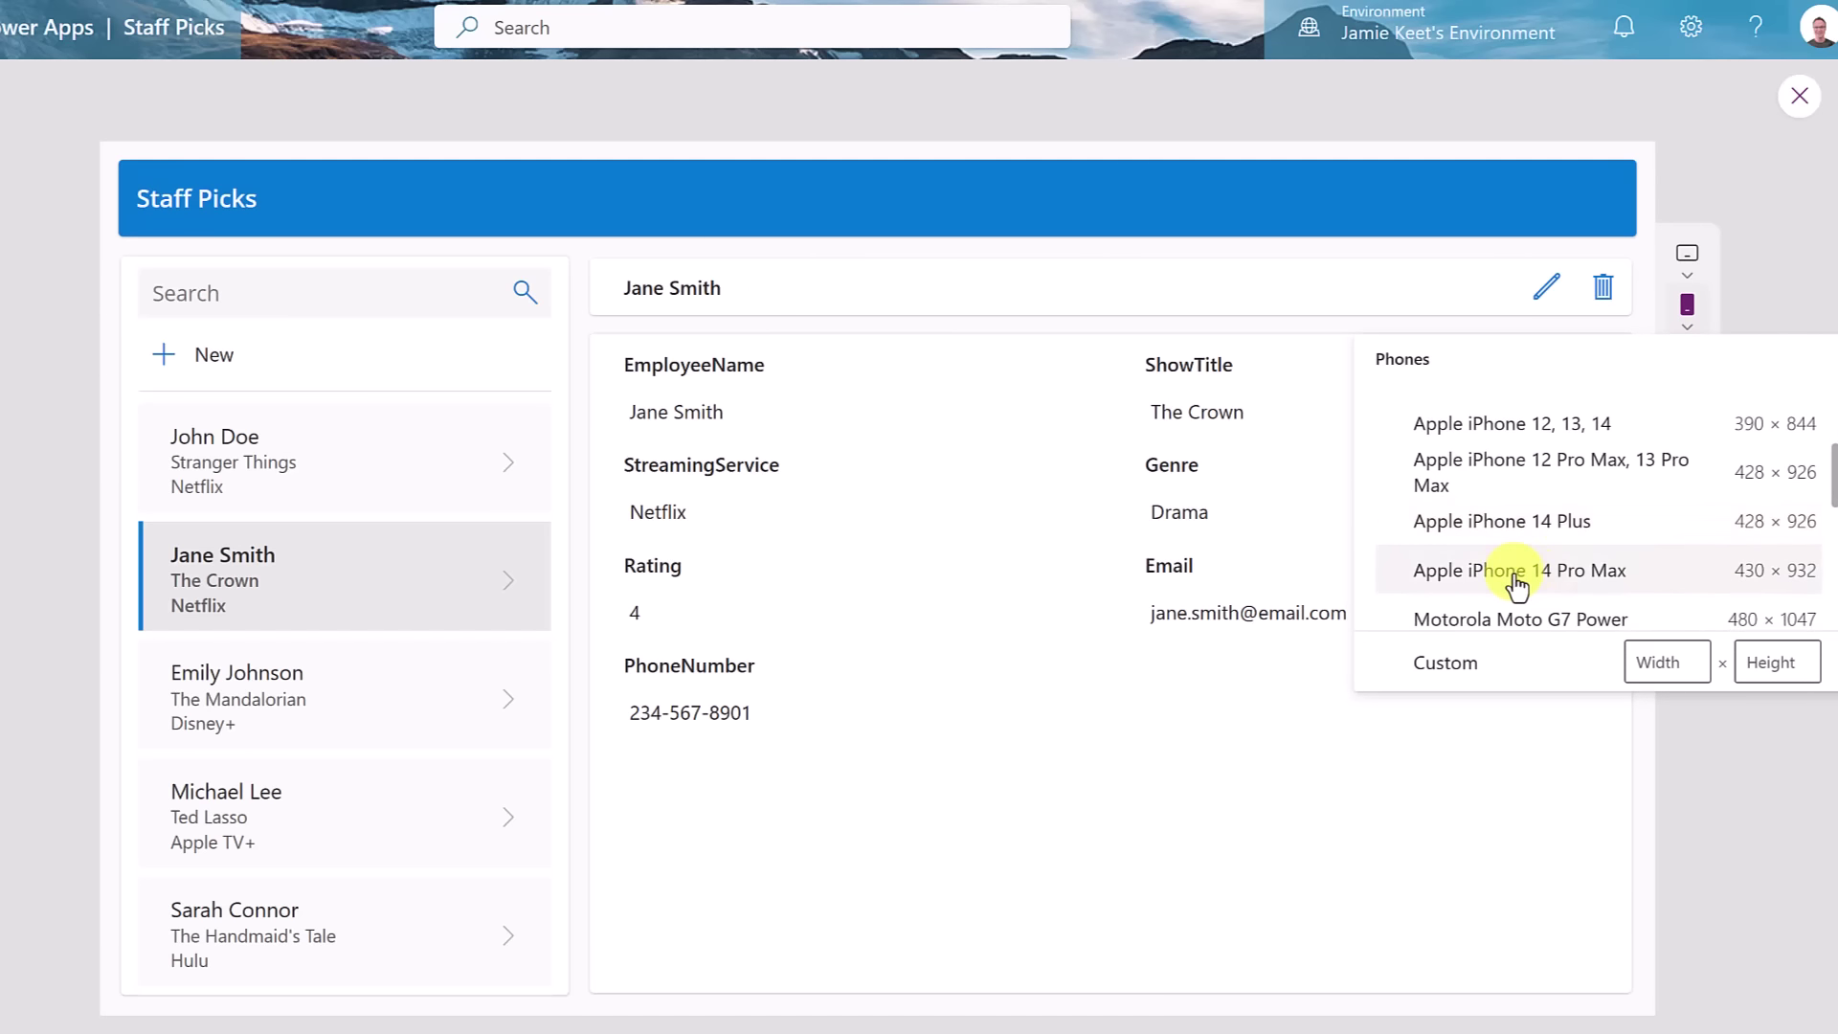
{"action": "left_click", "coordinate": [1522, 586]}
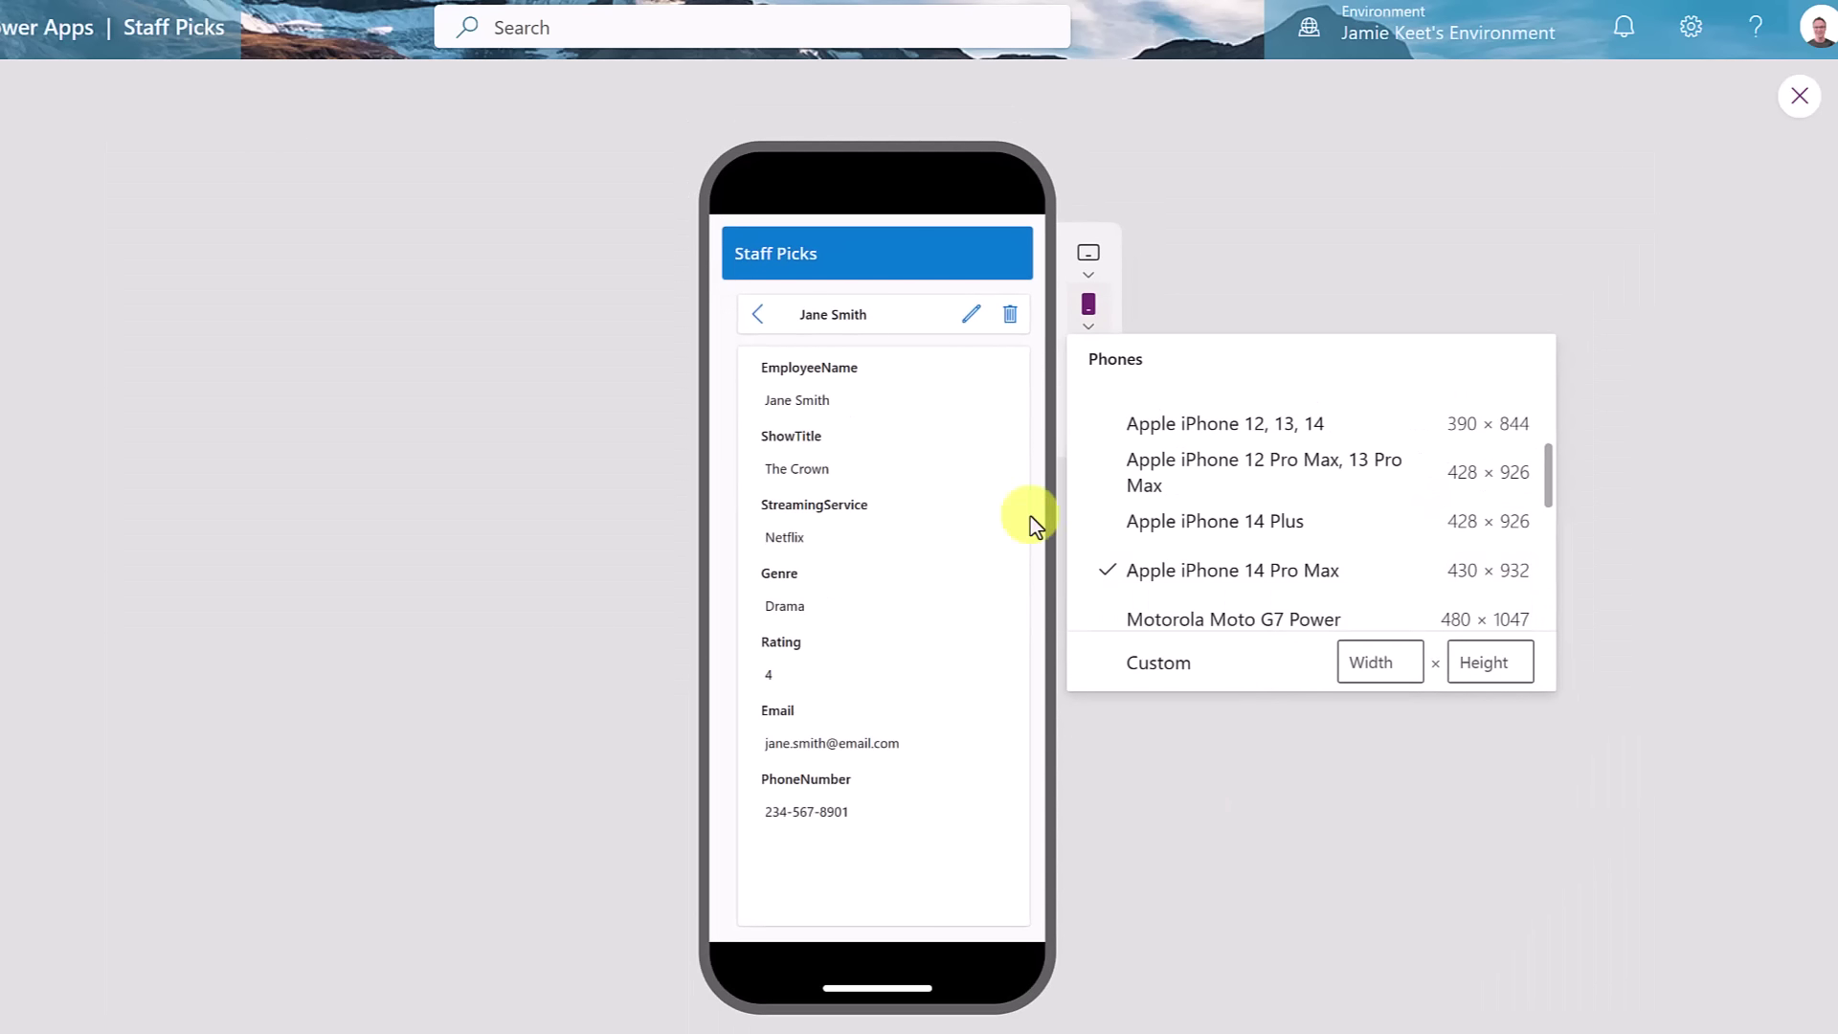
- View the record list and blank new-record form in the preview, check the form on an Apple iPad Air 2020, and exit the preview
{"action": "left_click", "coordinate": [757, 314]}
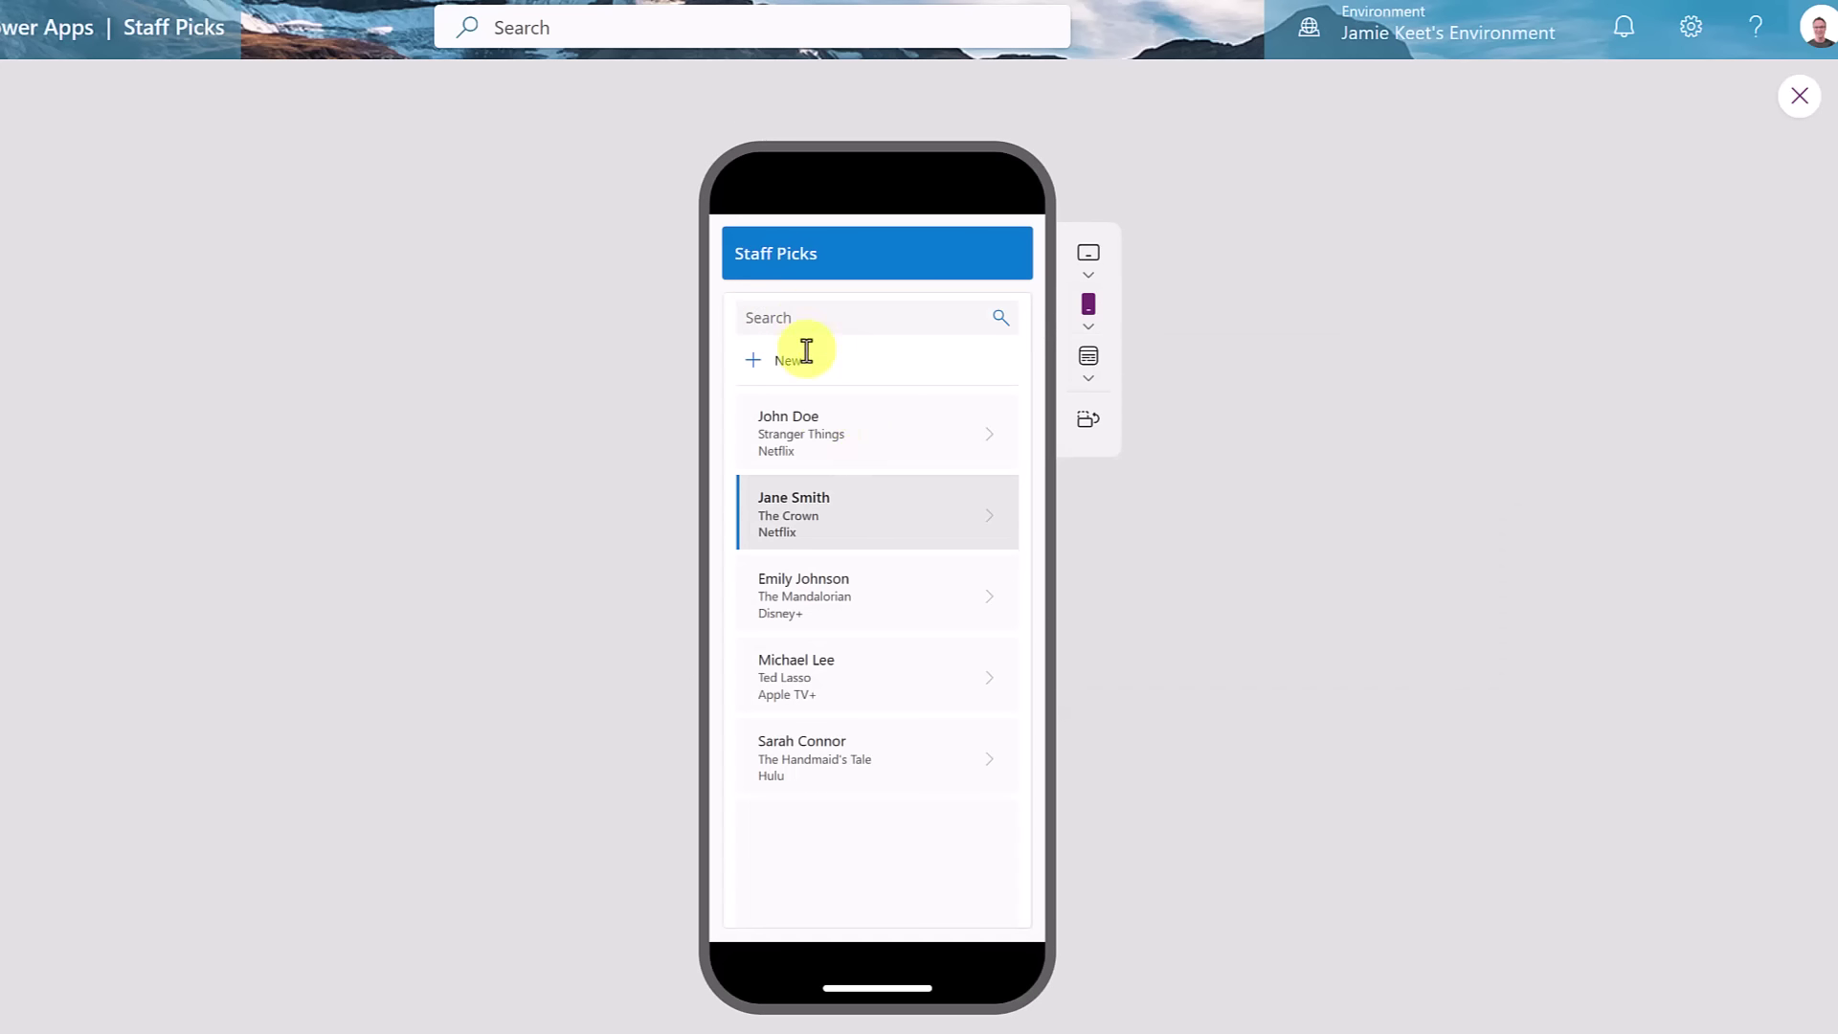
{"action": "left_click", "coordinate": [767, 373]}
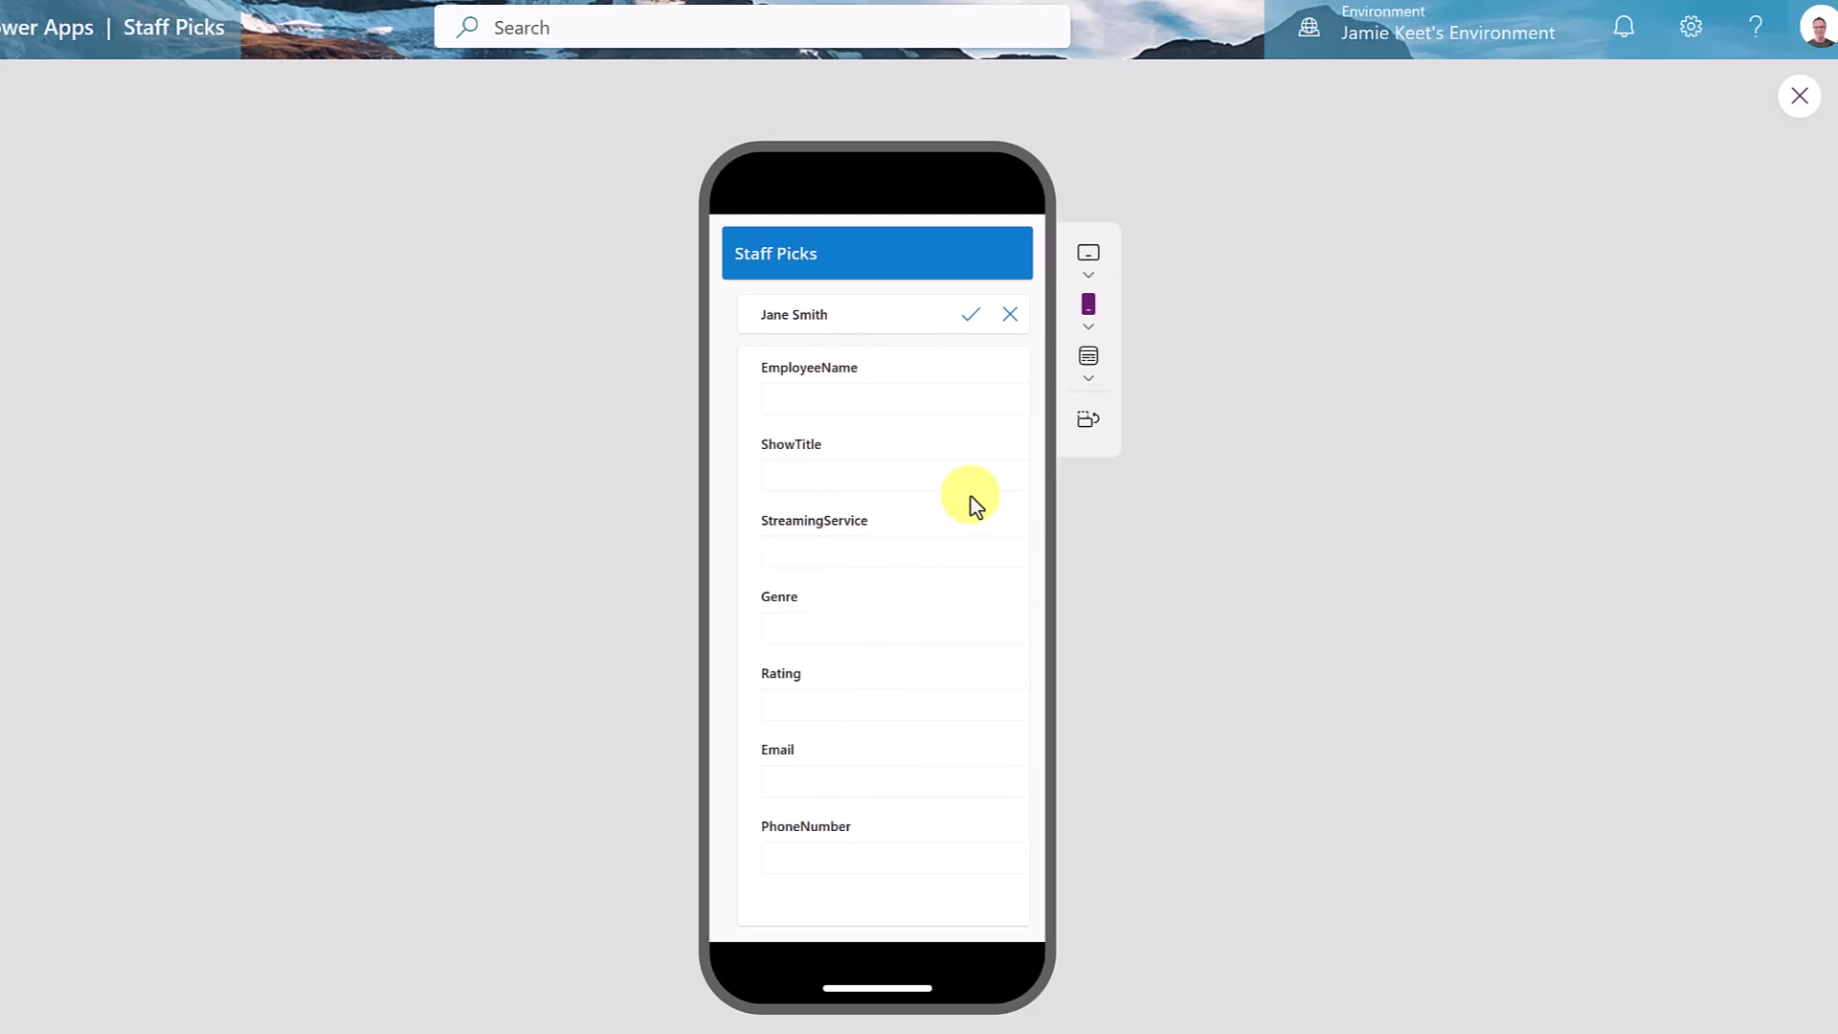
{"action": "left_click", "coordinate": [1092, 276]}
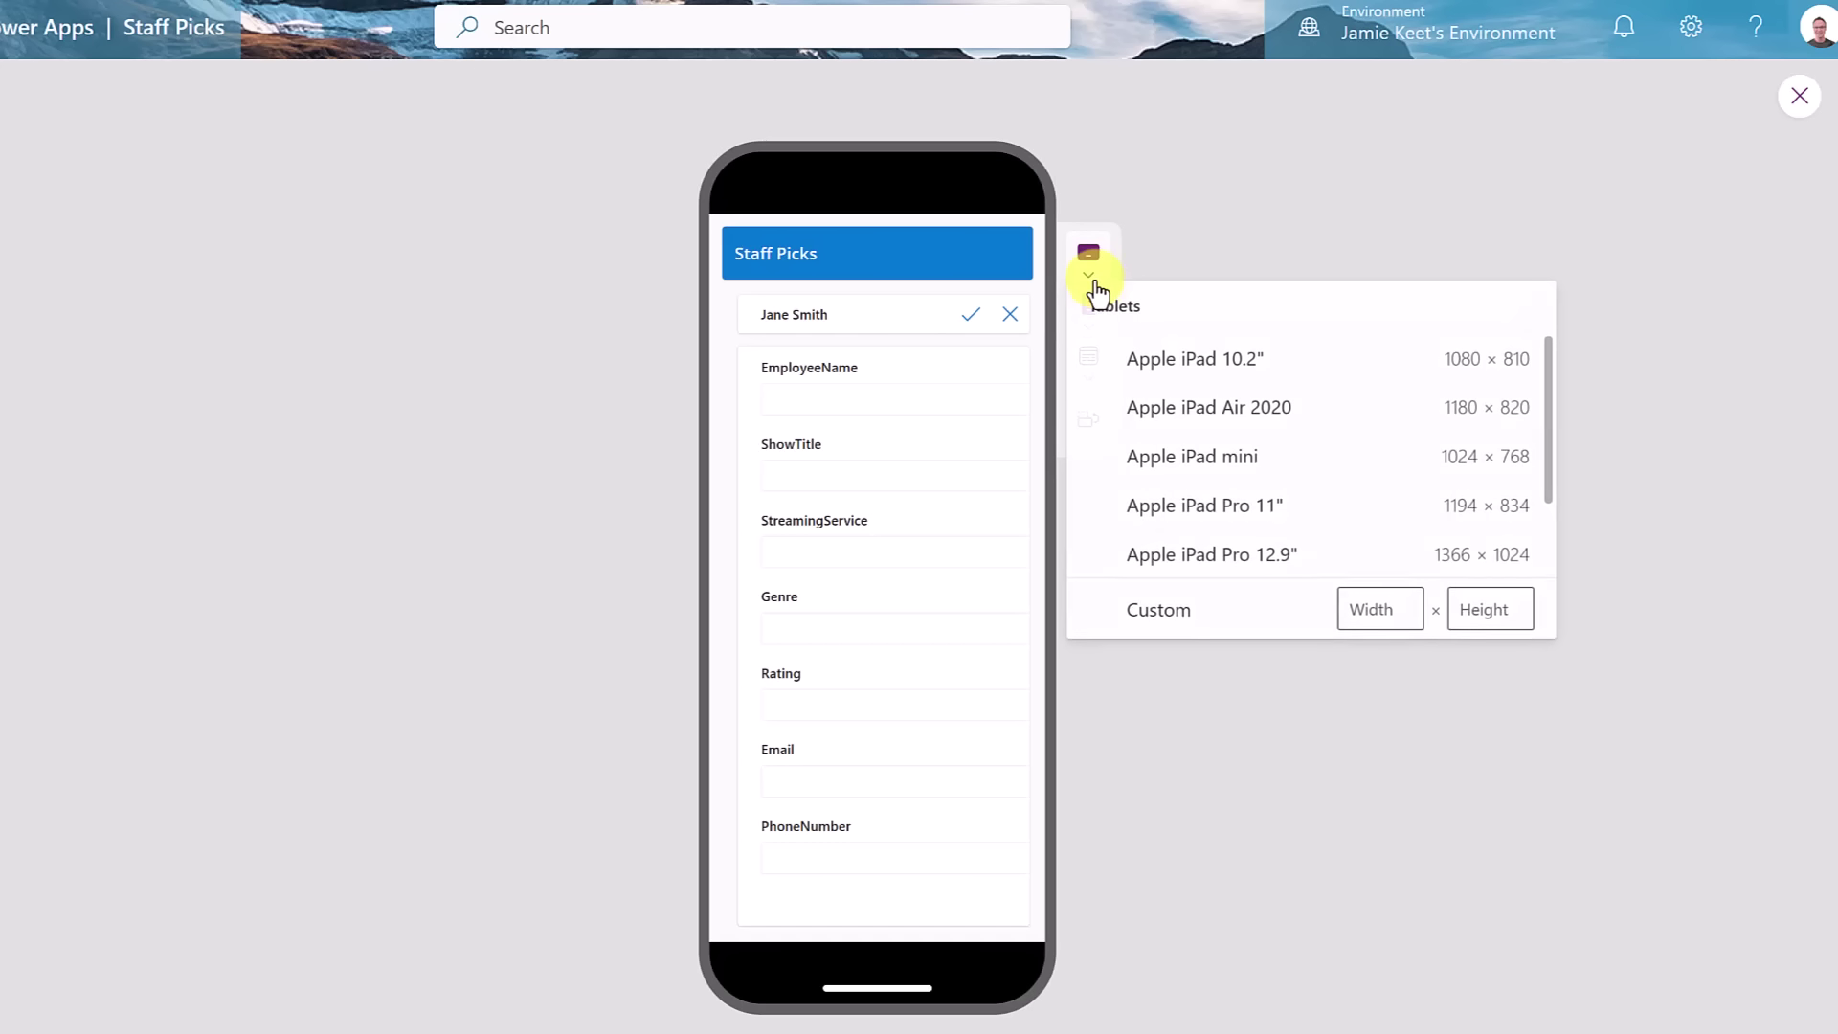
{"action": "left_click", "coordinate": [1241, 420]}
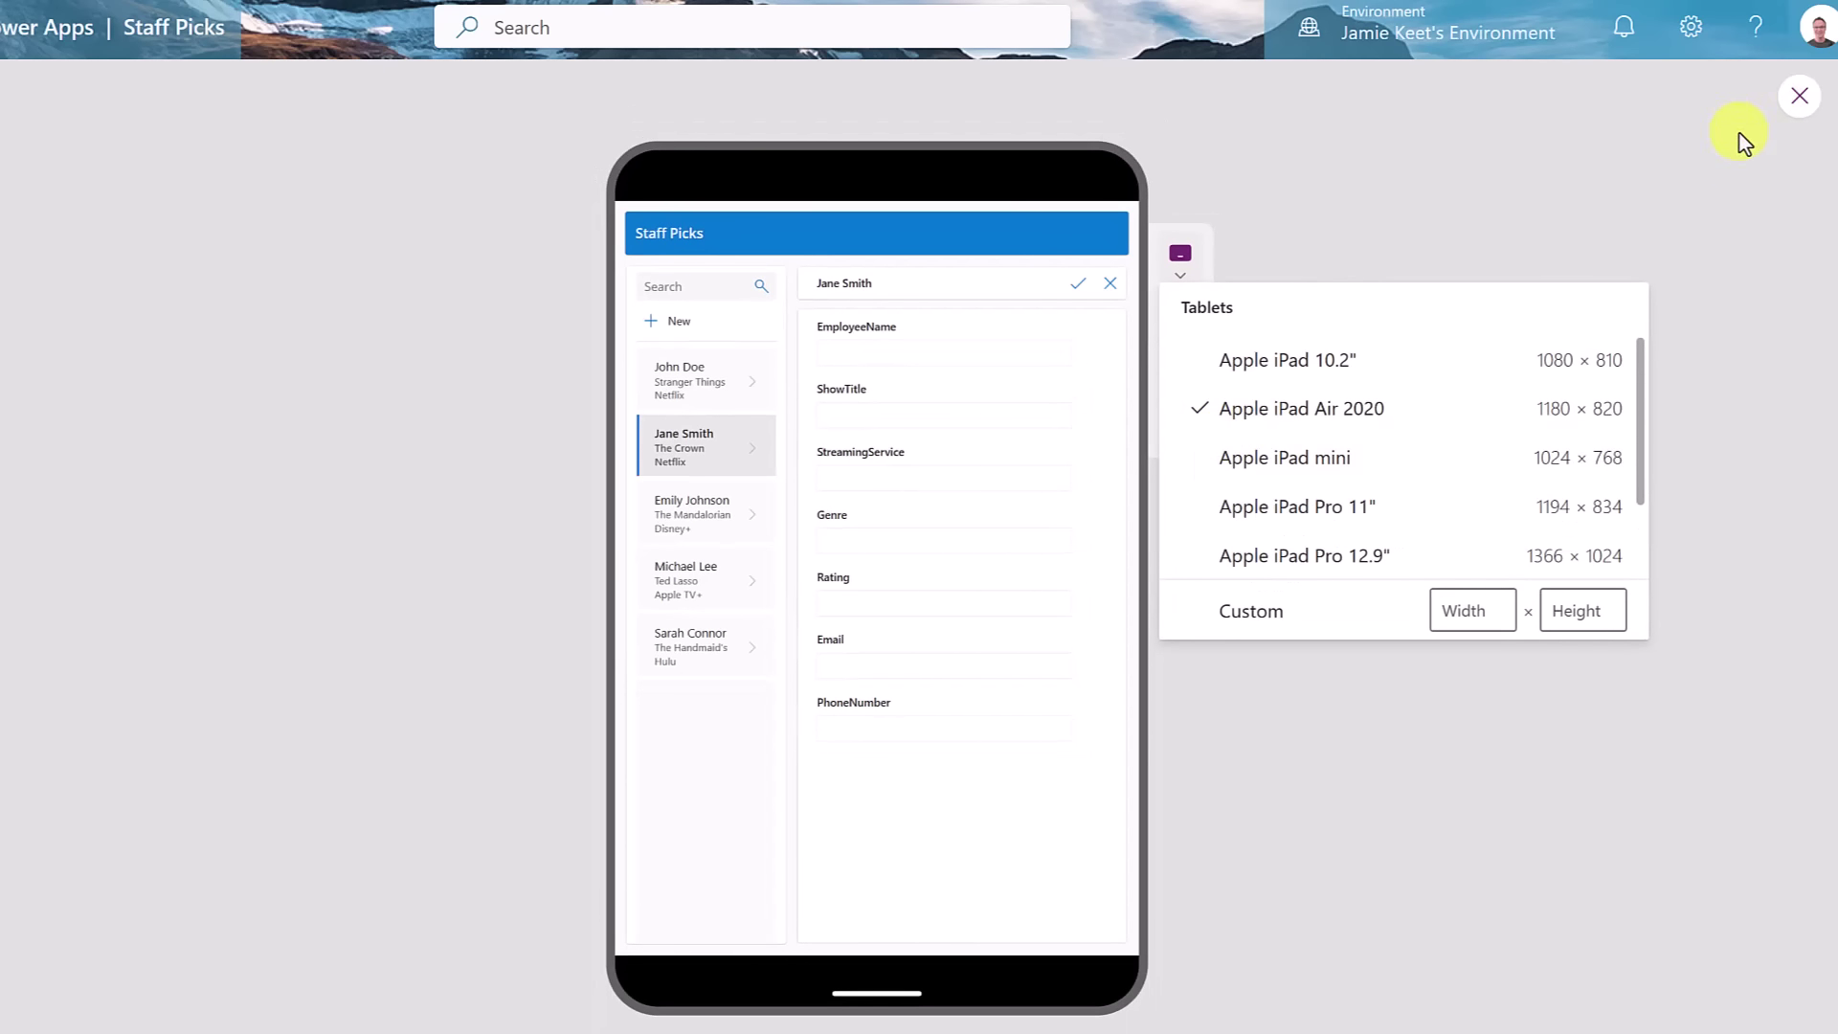
{"action": "left_click", "coordinate": [1797, 111]}
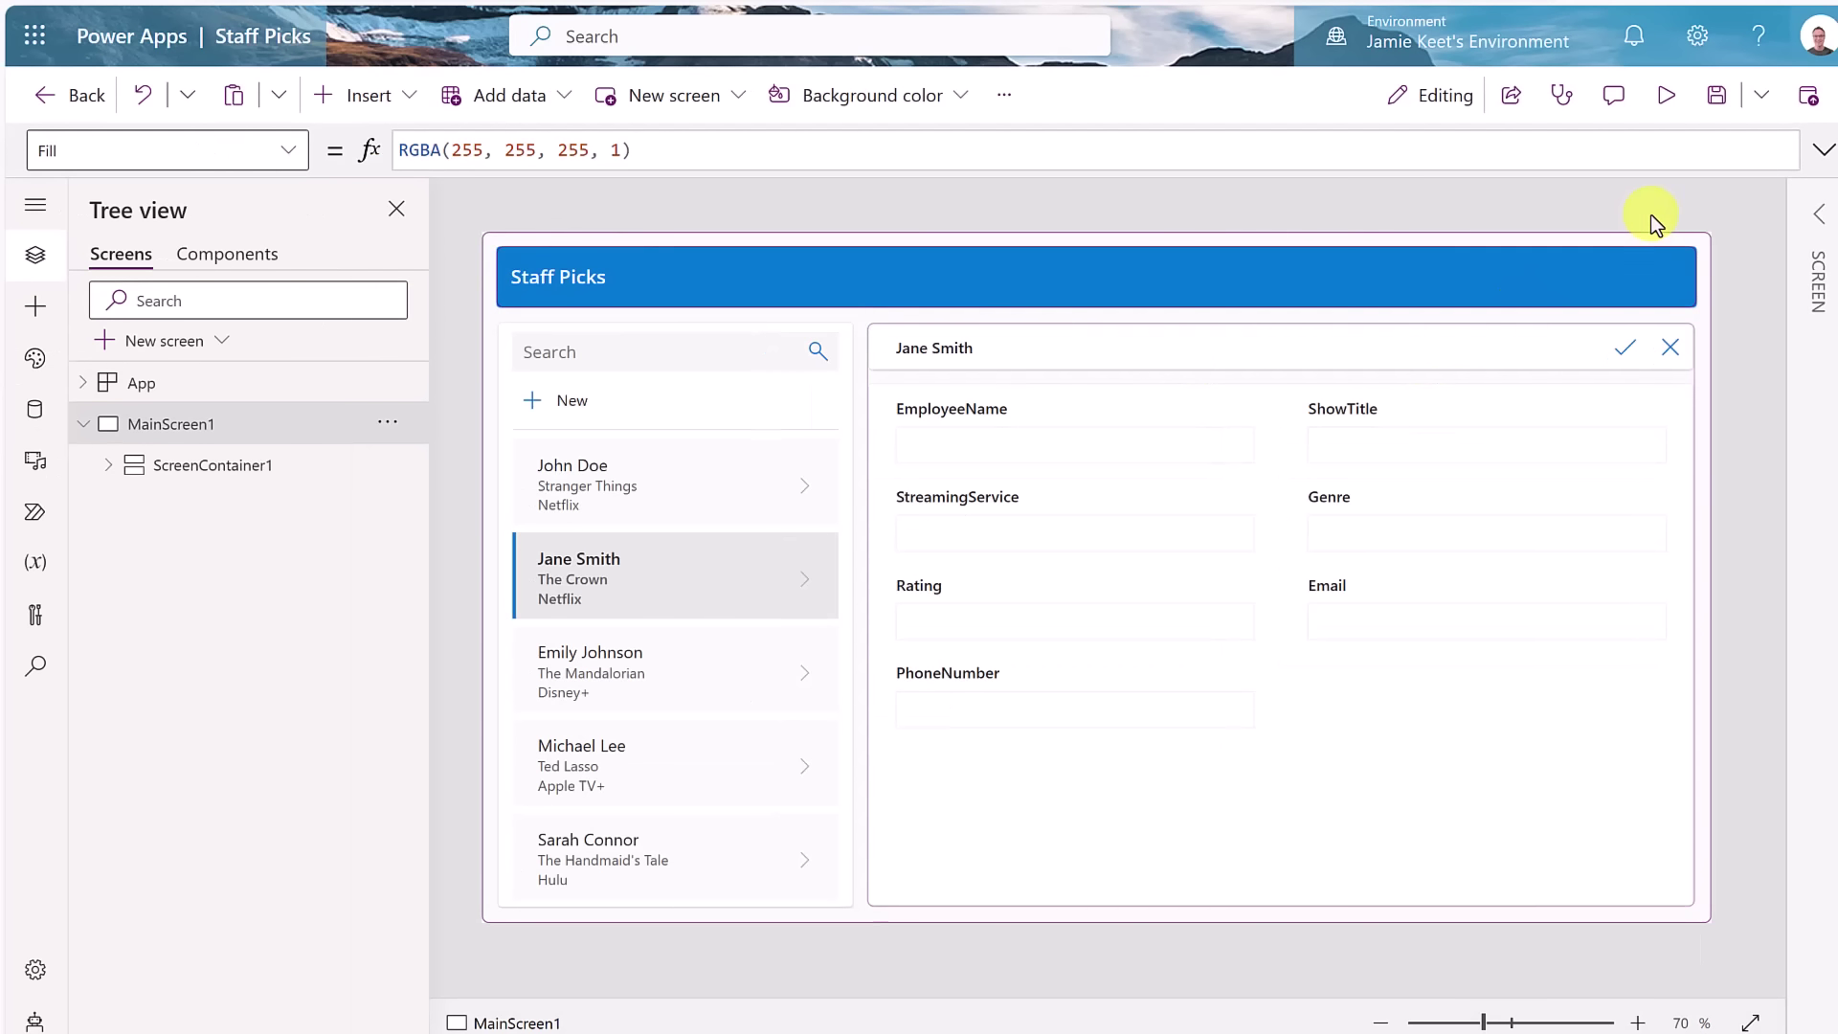
- Save the Staff Picks app and leave the app editor
{"action": "left_click", "coordinate": [1718, 96]}
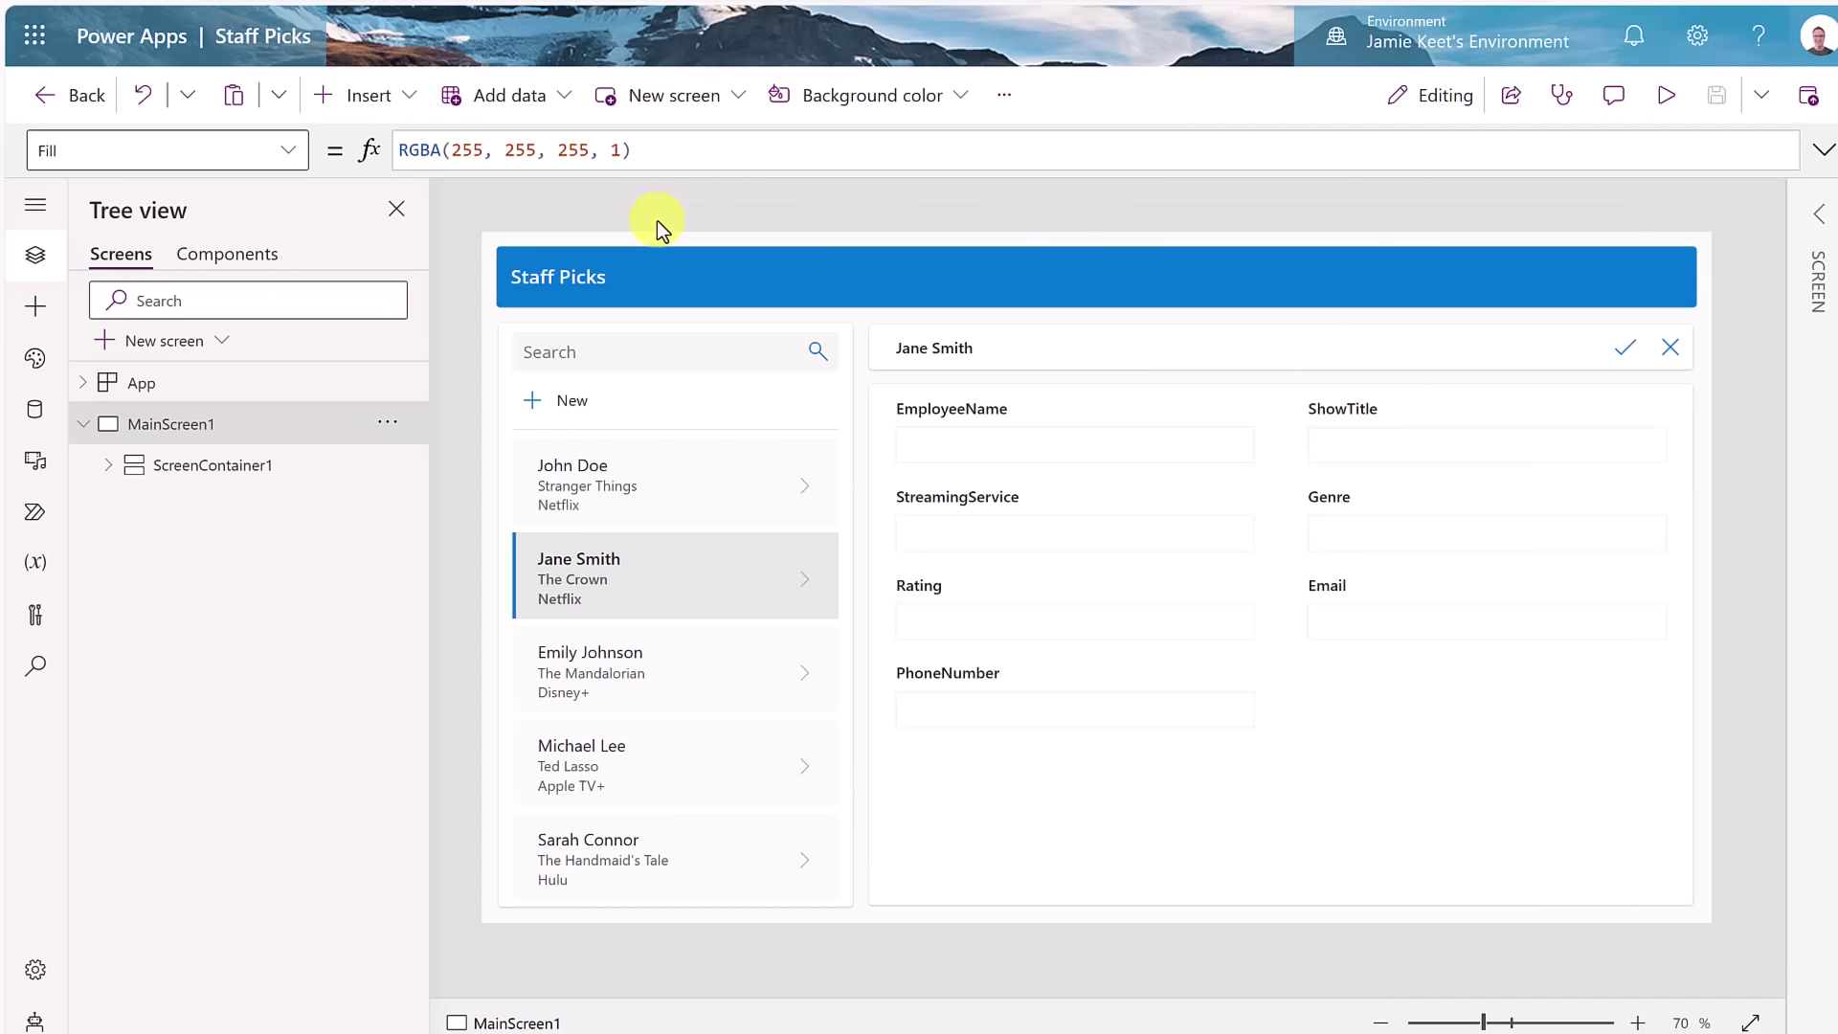
{"action": "left_click", "coordinate": [48, 107]}
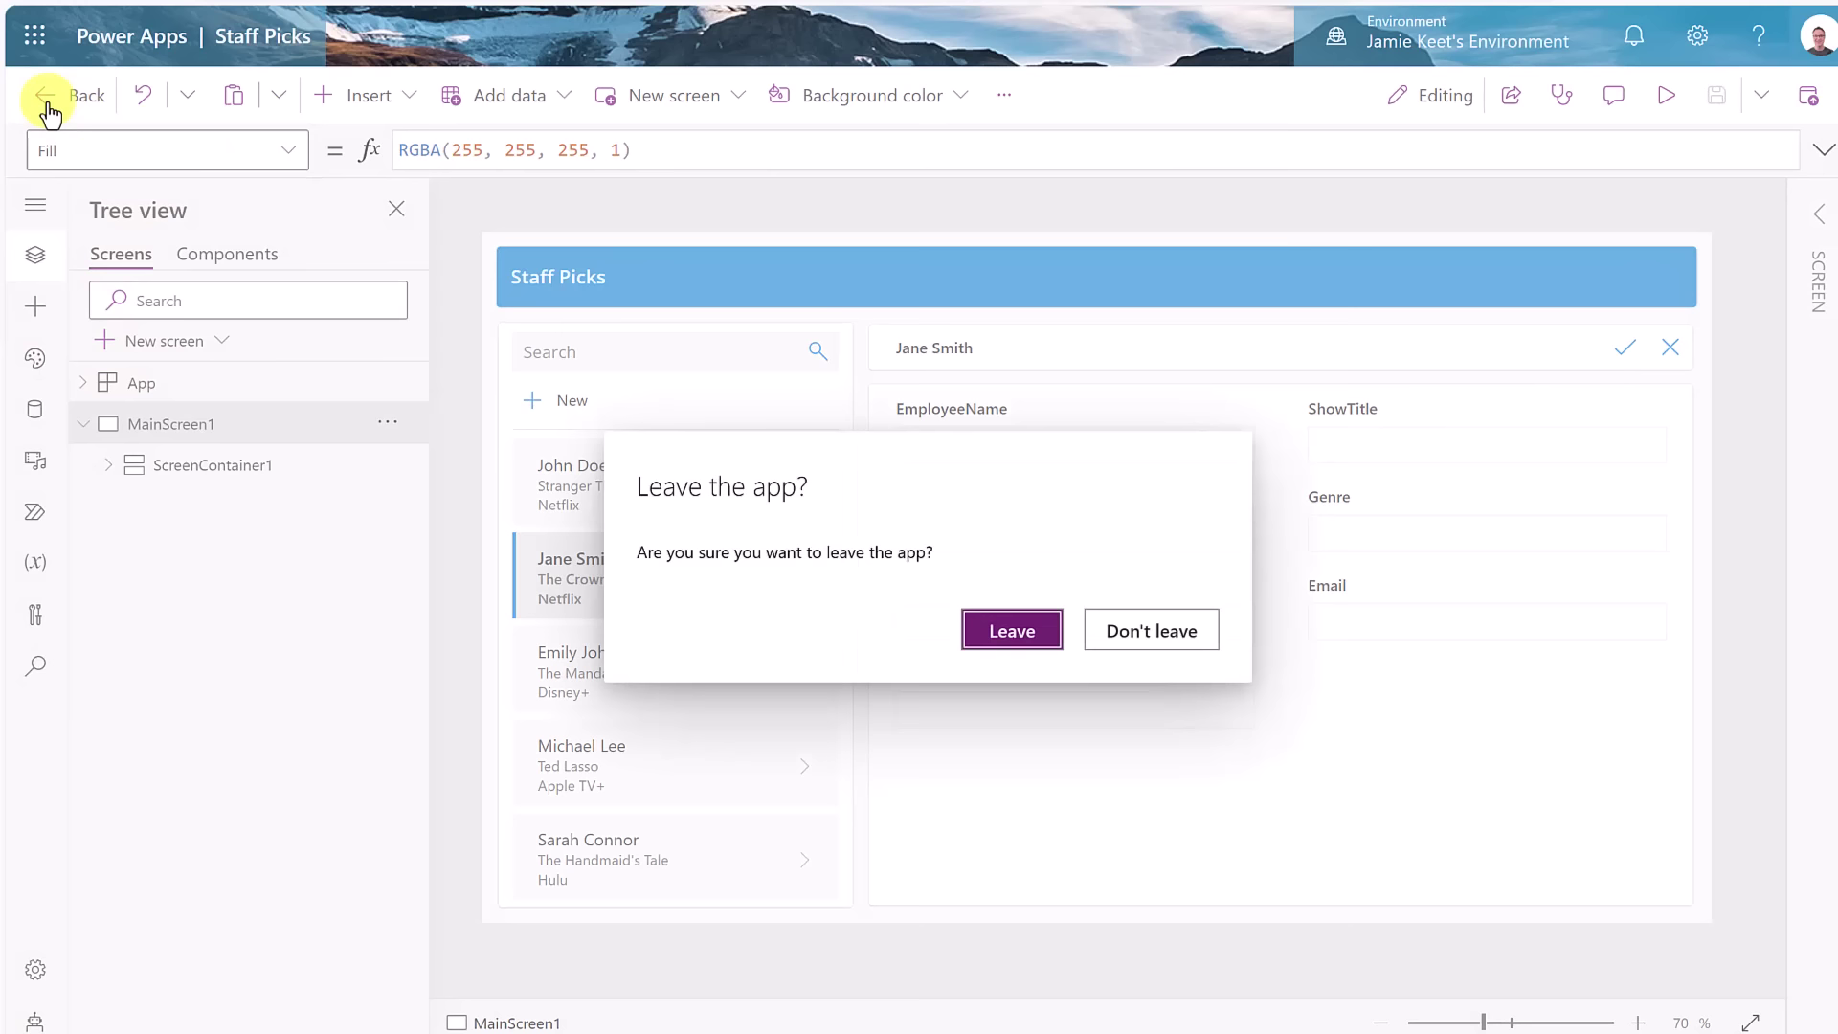
{"action": "left_click", "coordinate": [1029, 637]}
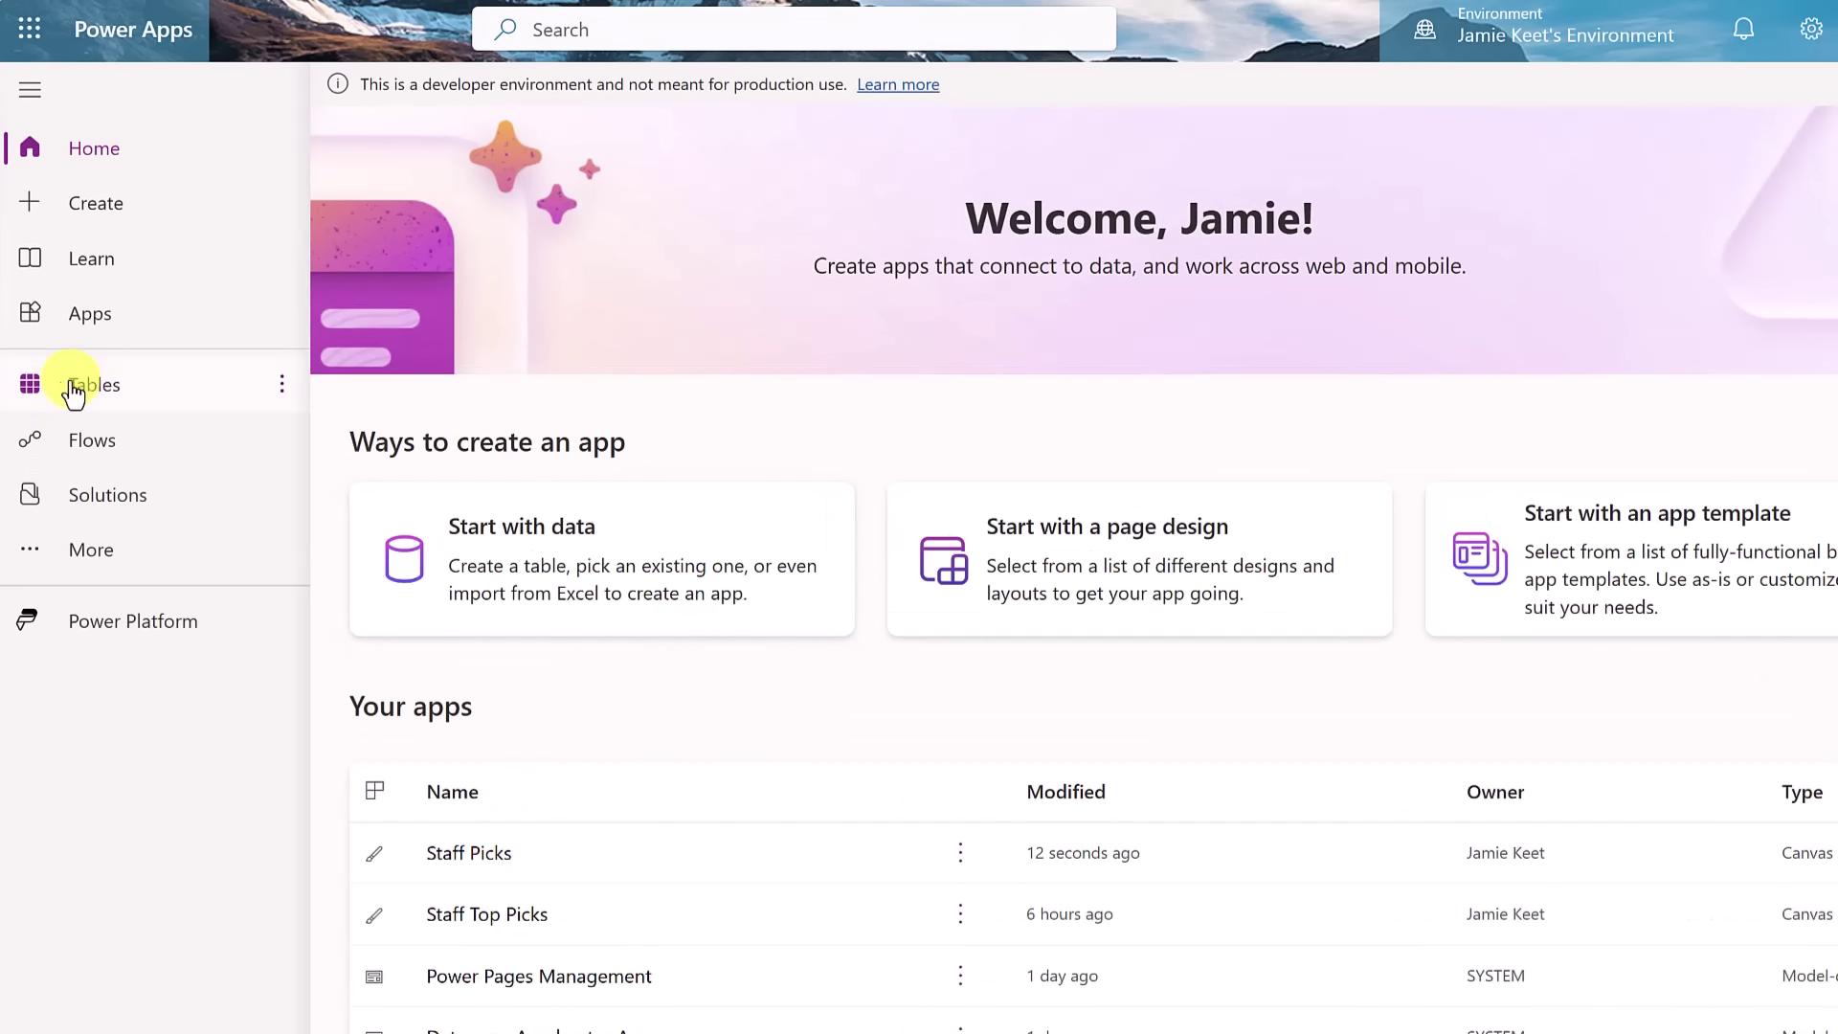
- Locate Staff Picks in the environment's list of apps and in its list of tables
{"action": "left_click", "coordinate": [88, 319]}
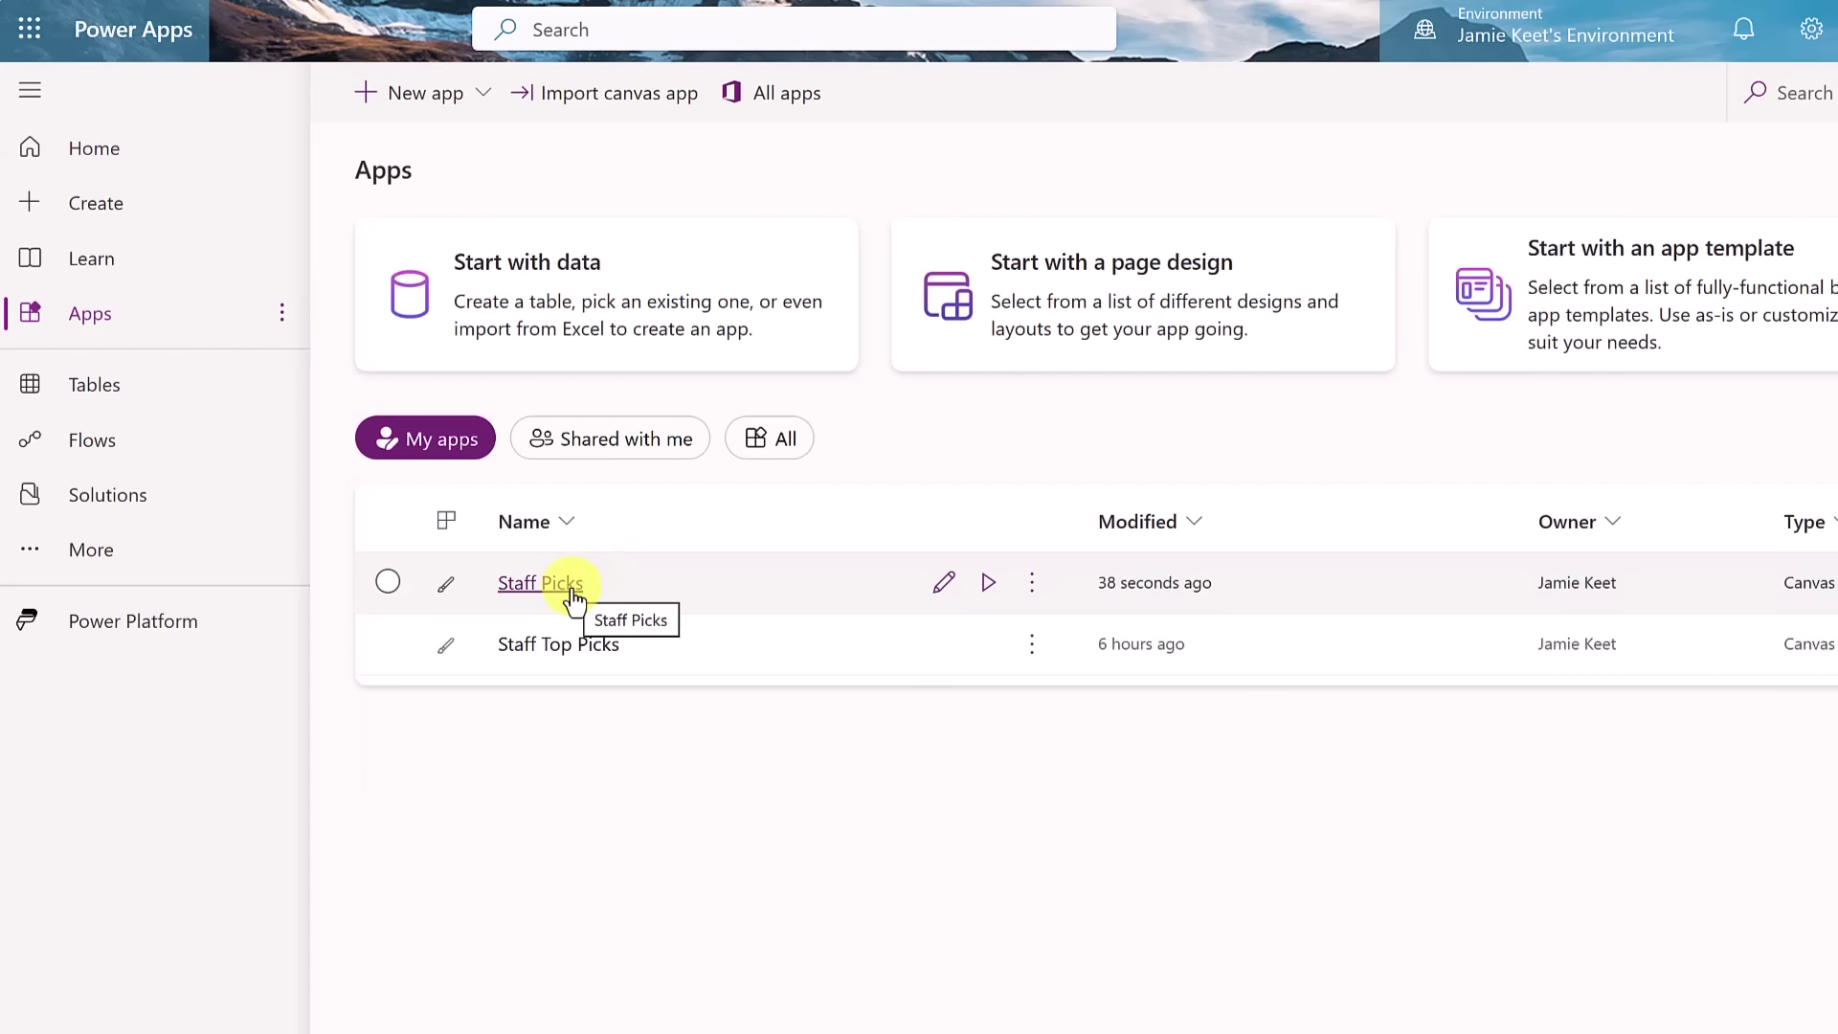
{"action": "left_click", "coordinate": [112, 400]}
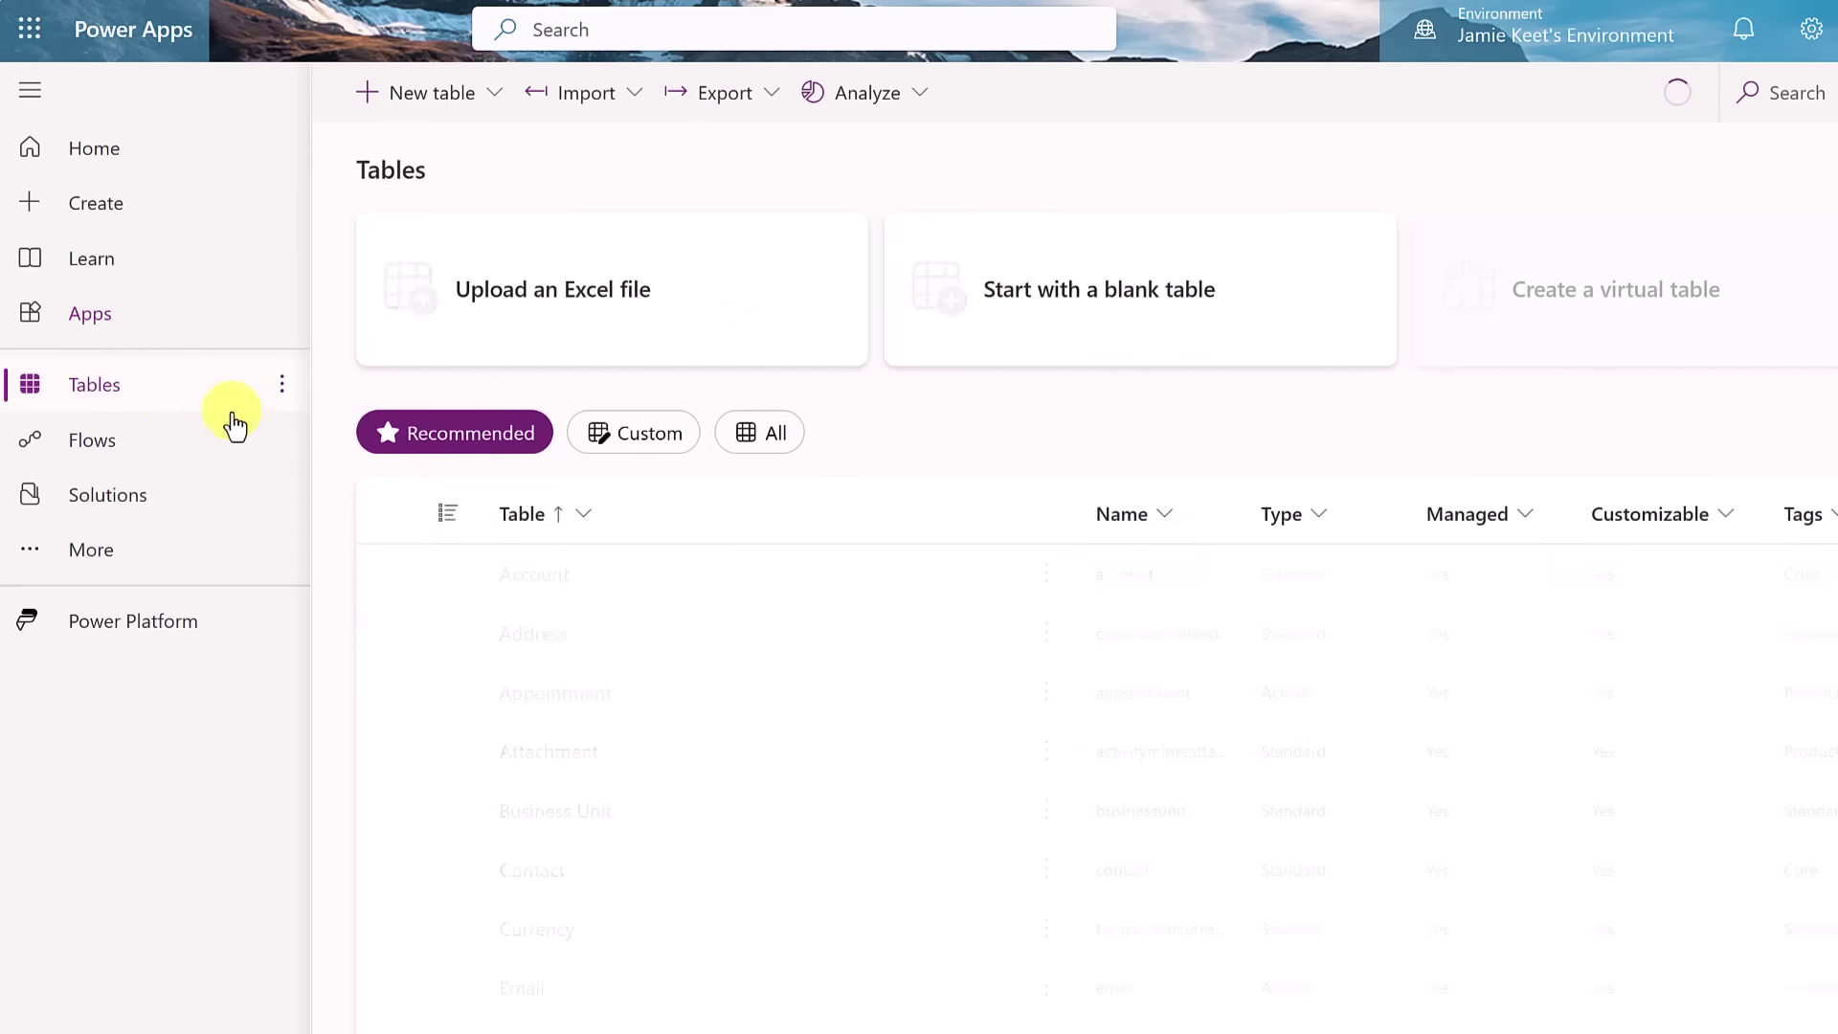
{"action": "scroll", "coordinate": [722, 703], "scroll_direction": "down", "scroll_amount": 6}
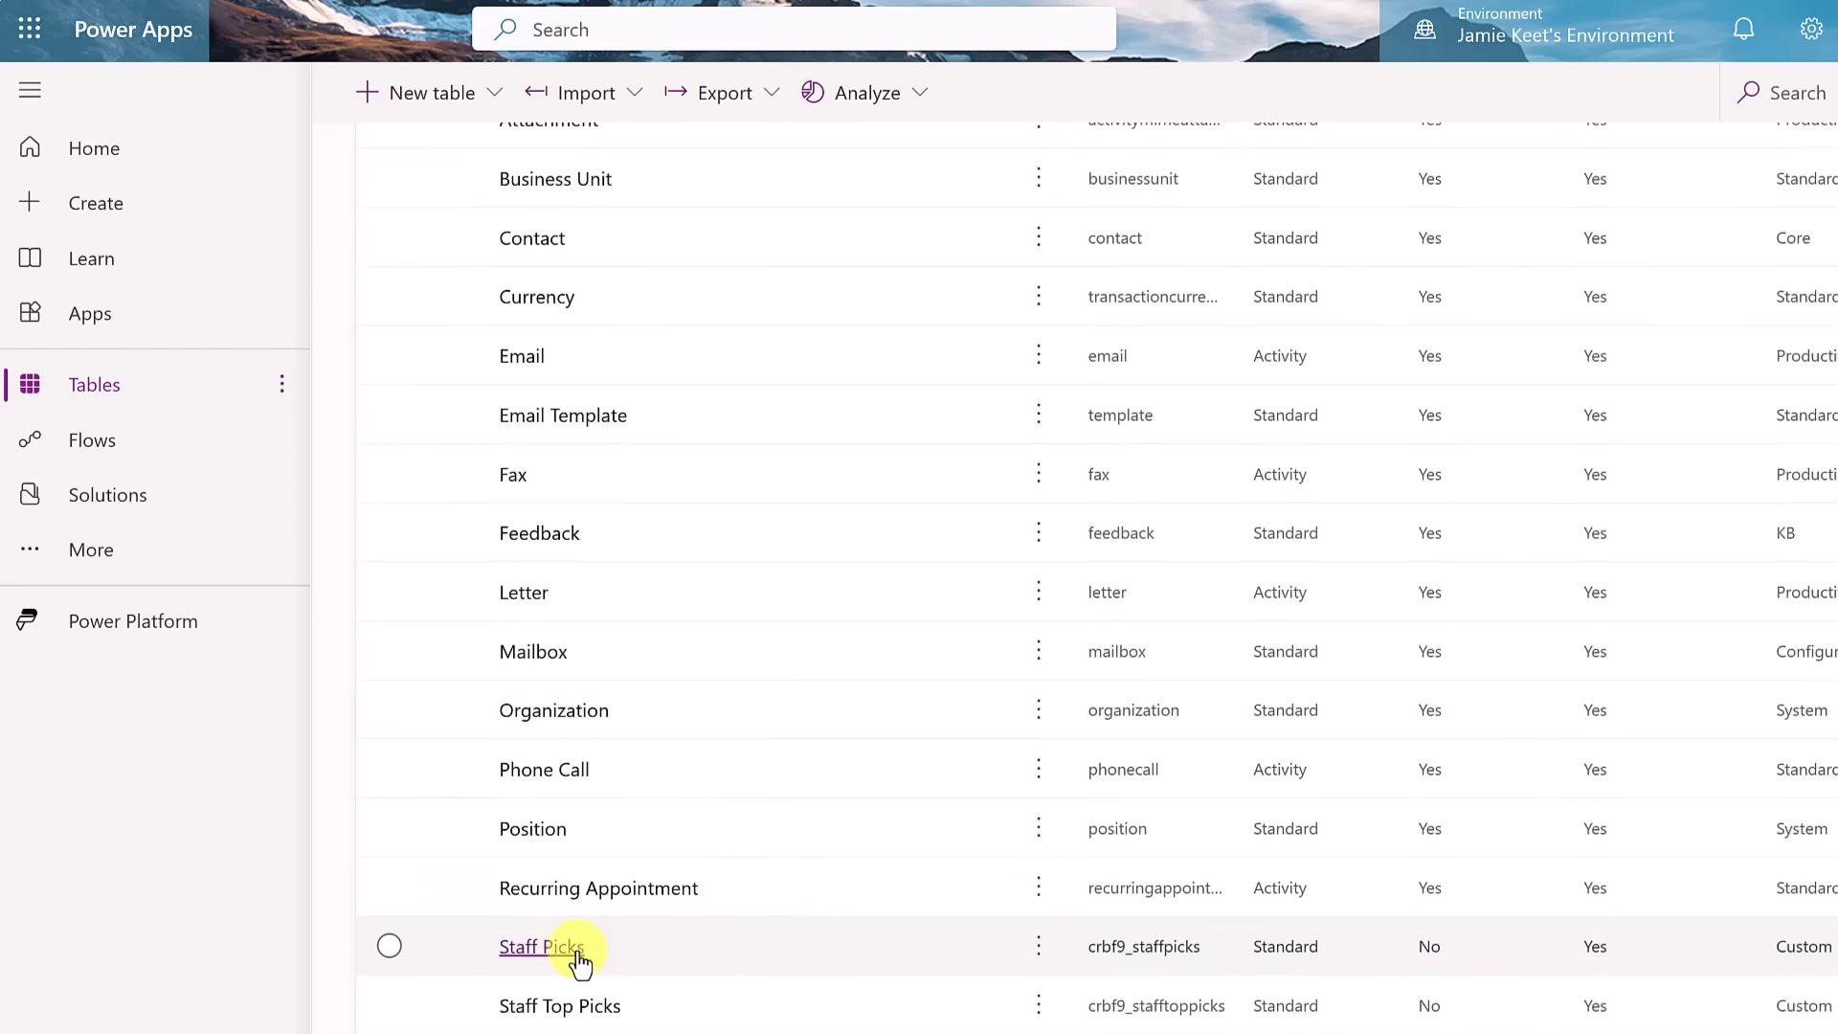
{"action": "scroll", "coordinate": [584, 952], "scroll_direction": "down", "scroll_amount": 3}
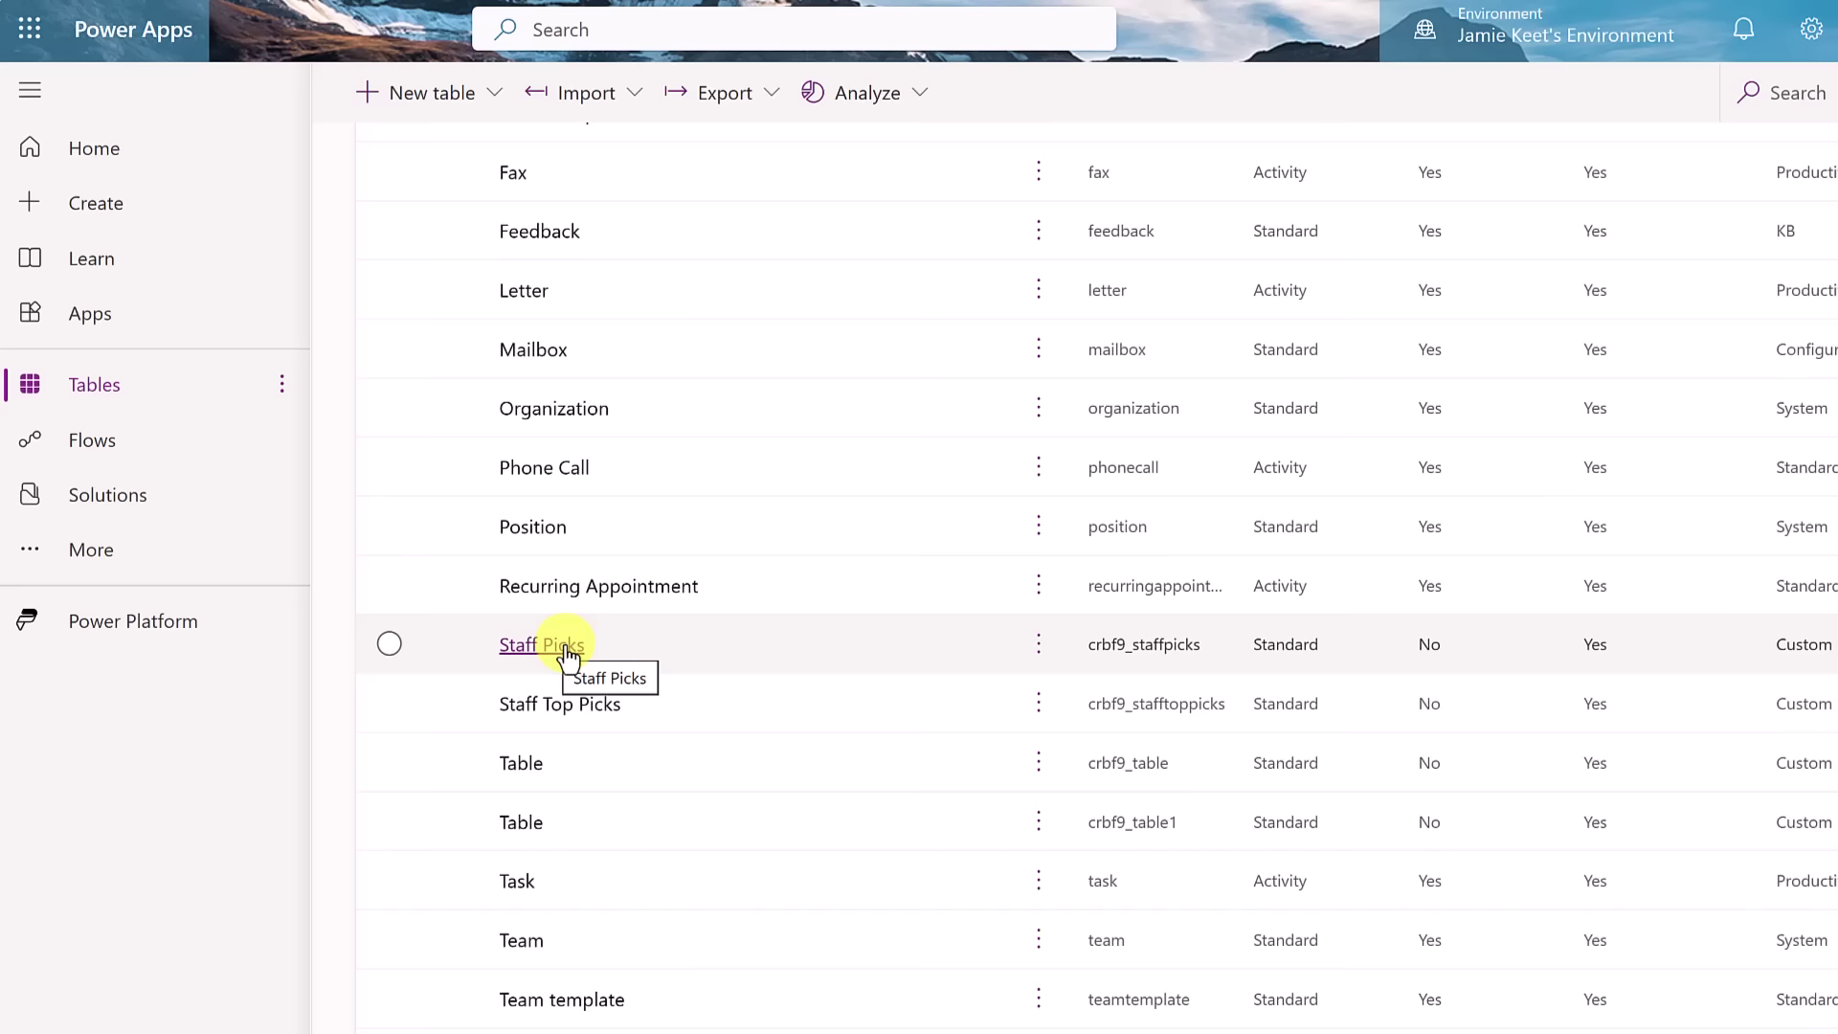
- Return to the home page and examine the available environments, including the current developer environment's details
{"action": "left_click", "coordinate": [144, 177]}
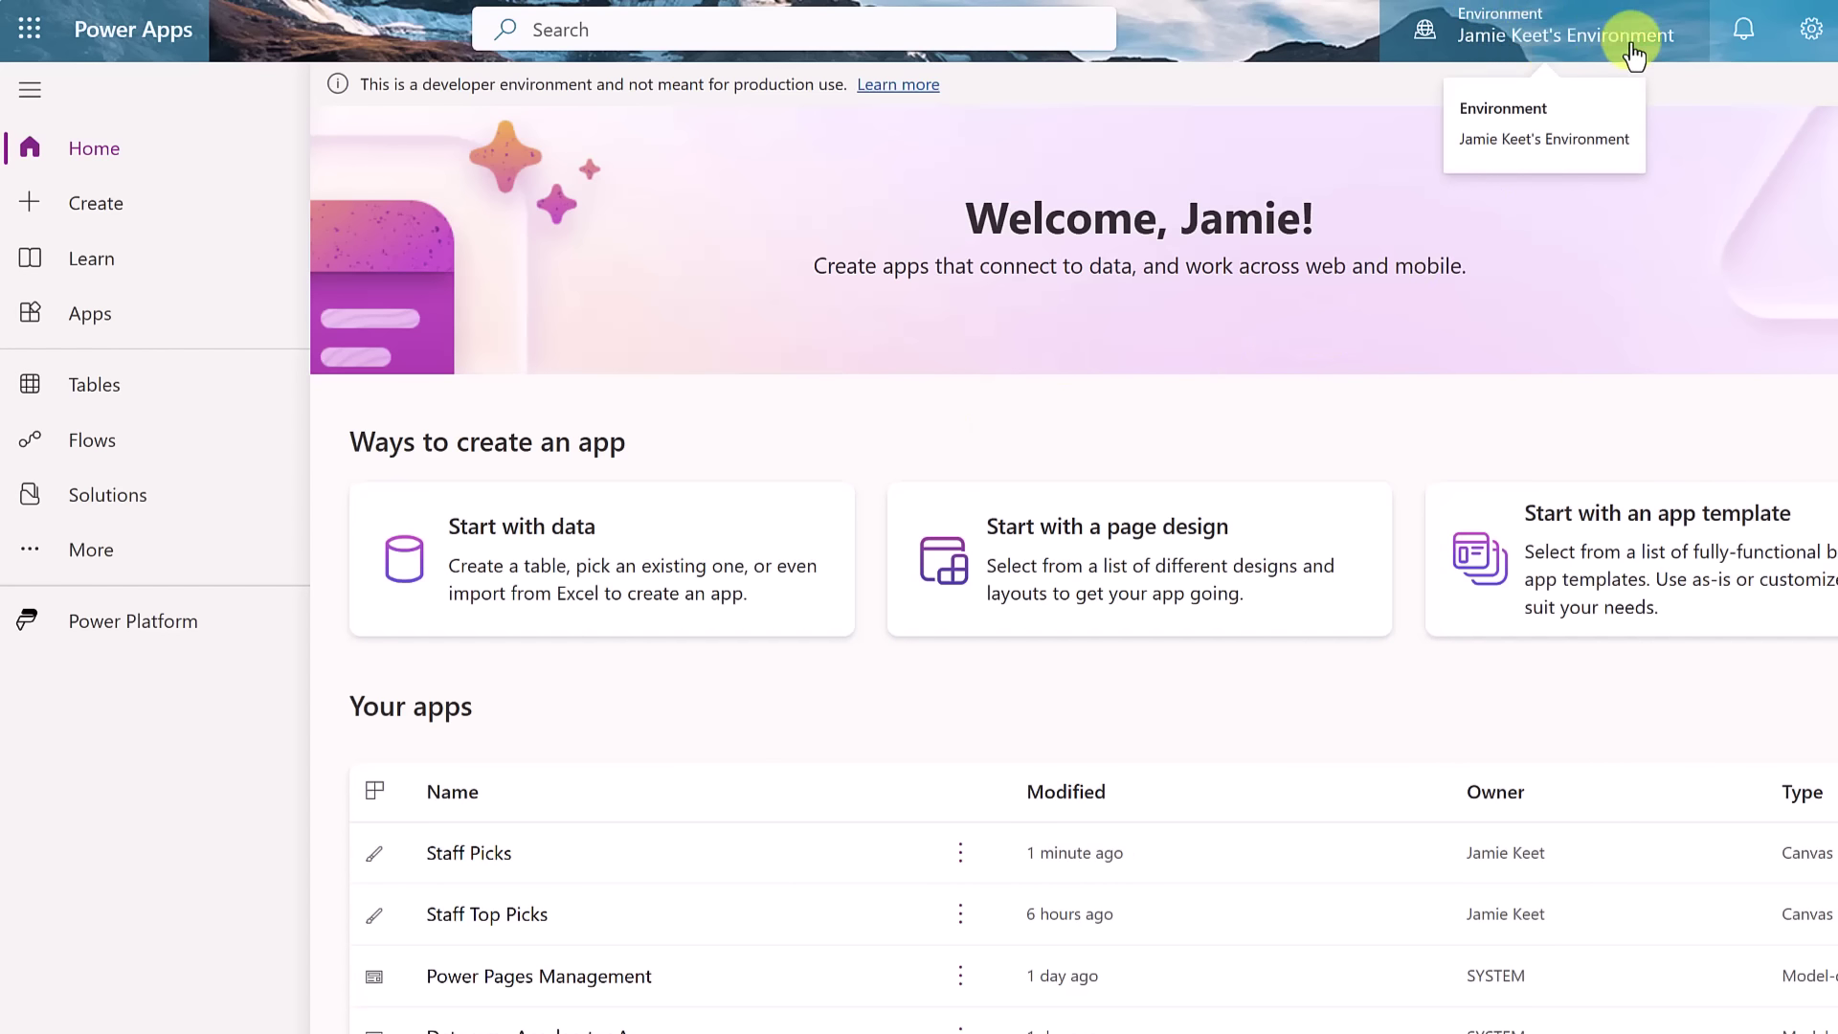
{"action": "left_click", "coordinate": [1583, 48]}
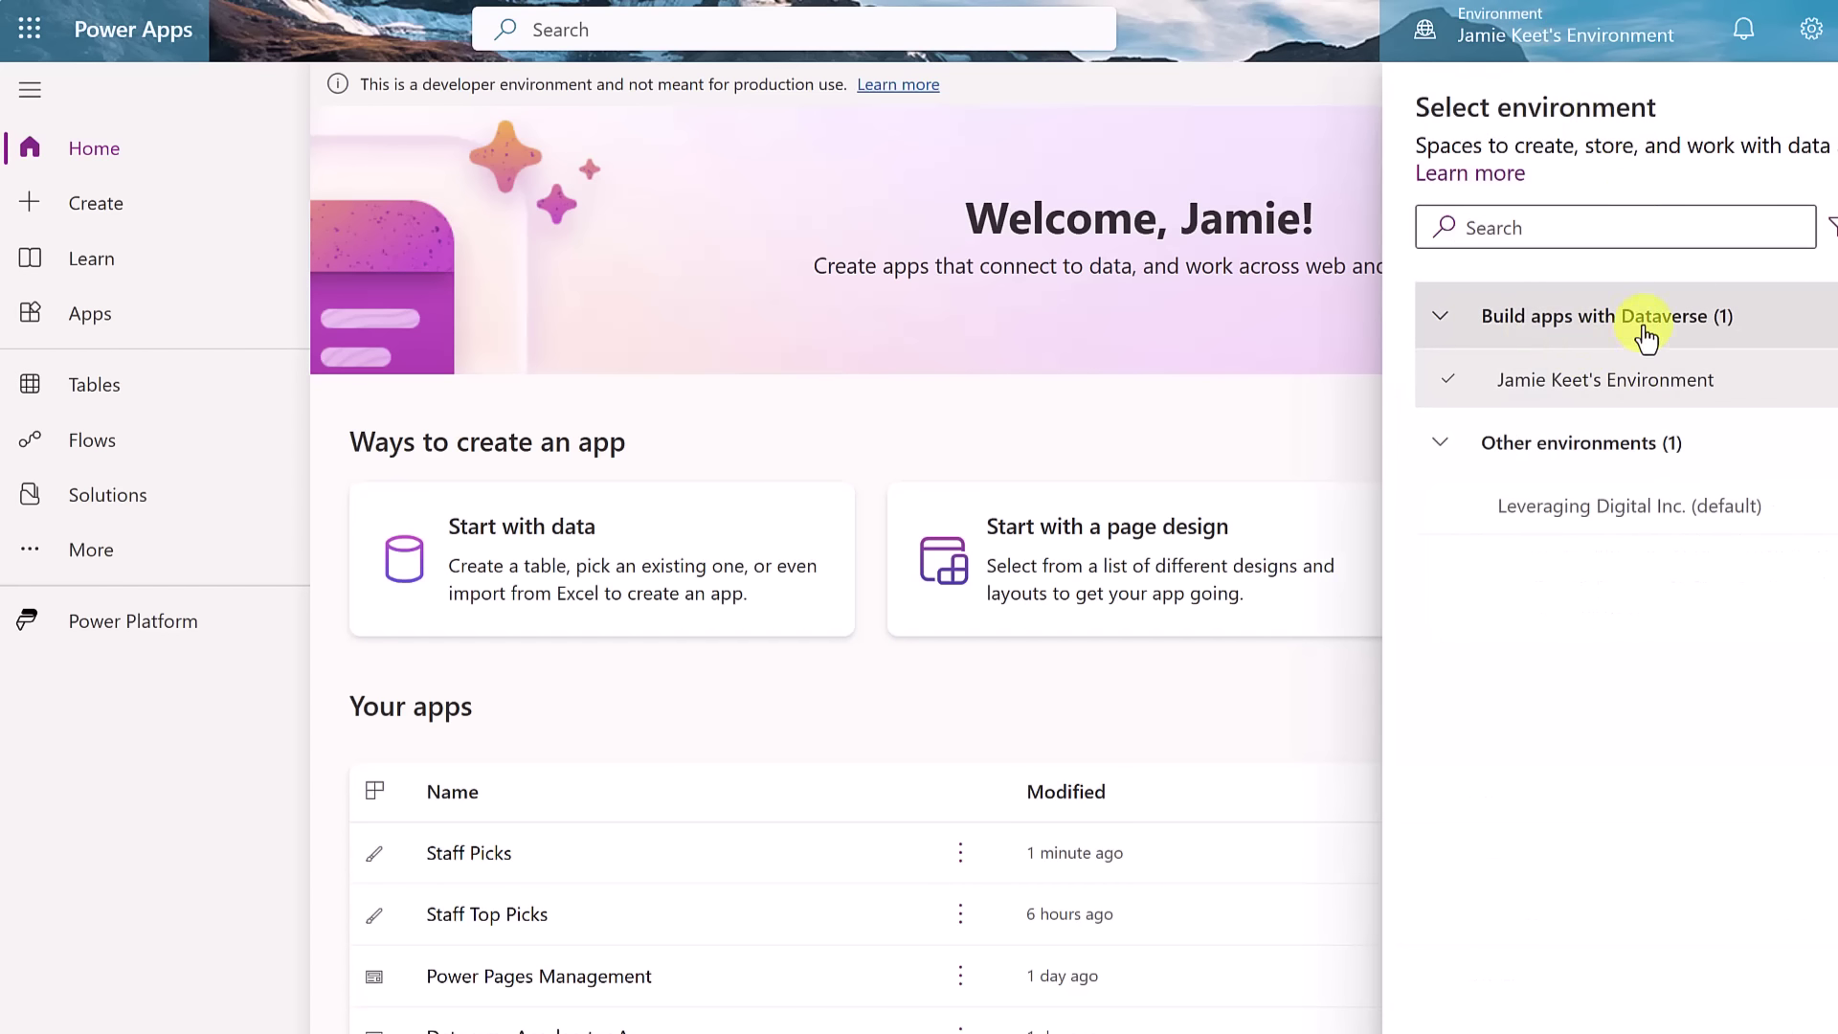
{"action": "mouse_move", "coordinate": [1616, 388]}
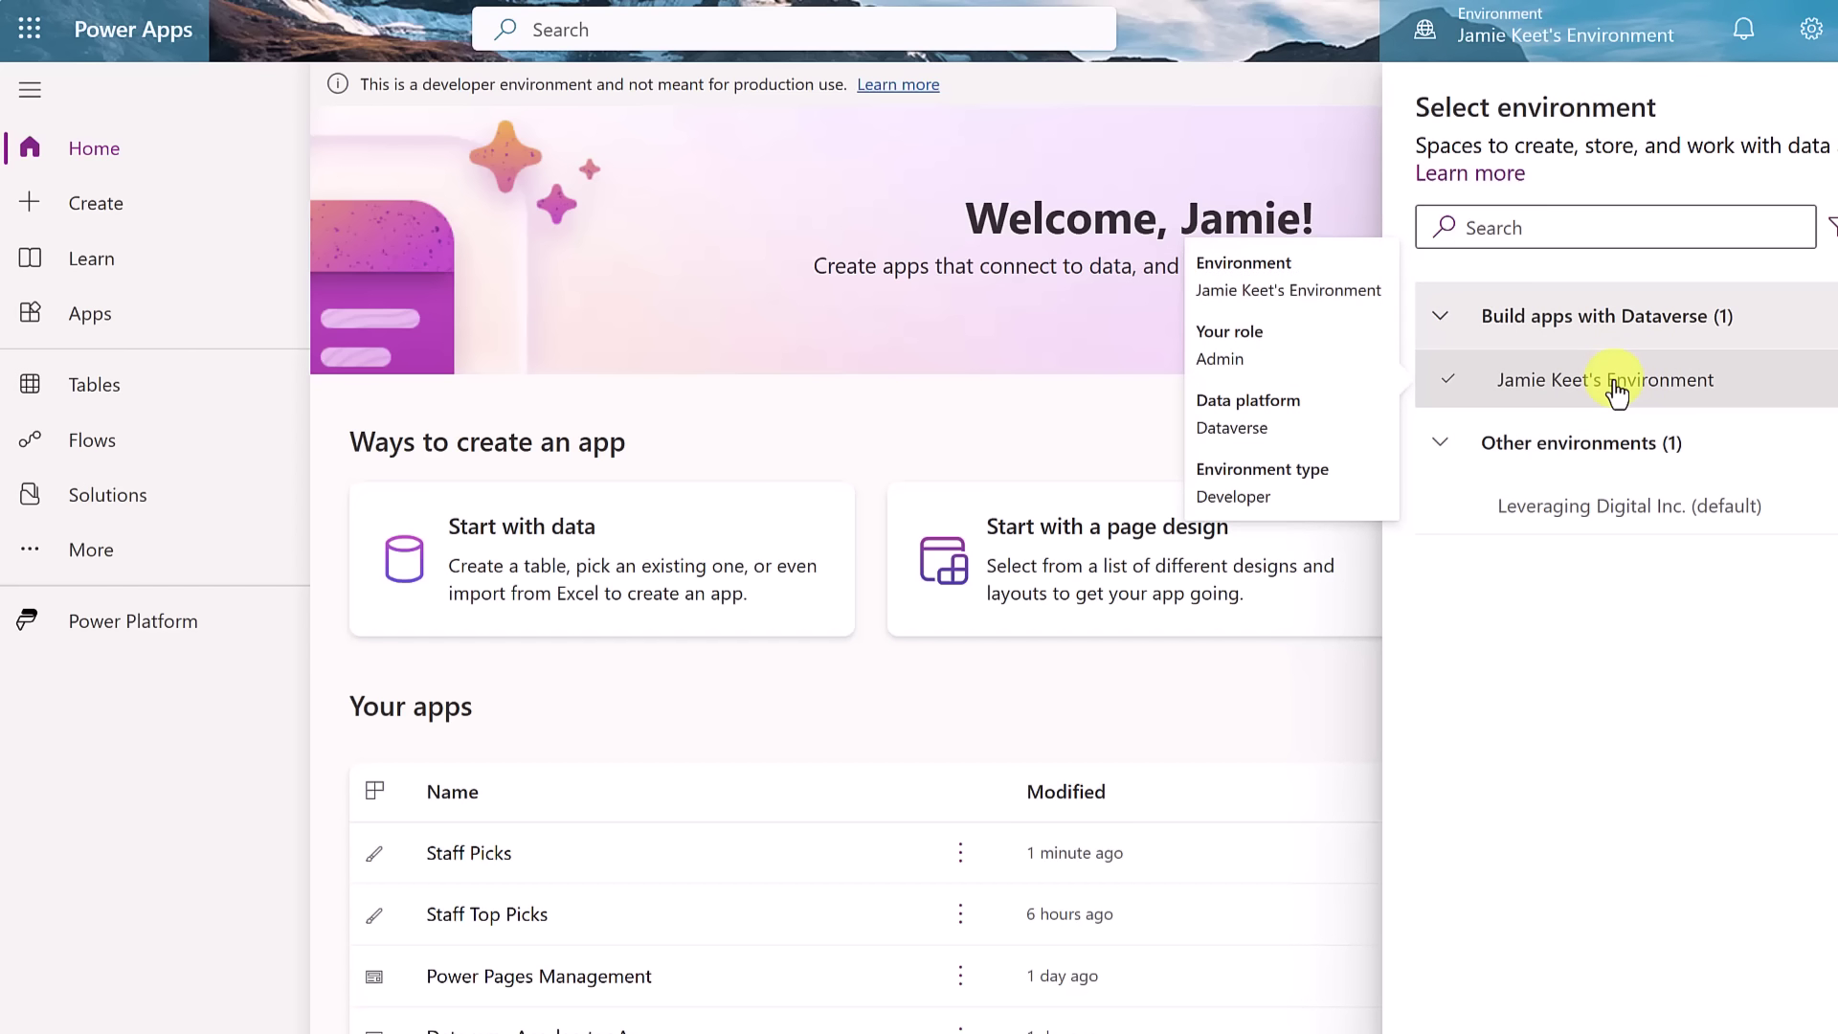
{"action": "mouse_move", "coordinate": [1639, 510]}
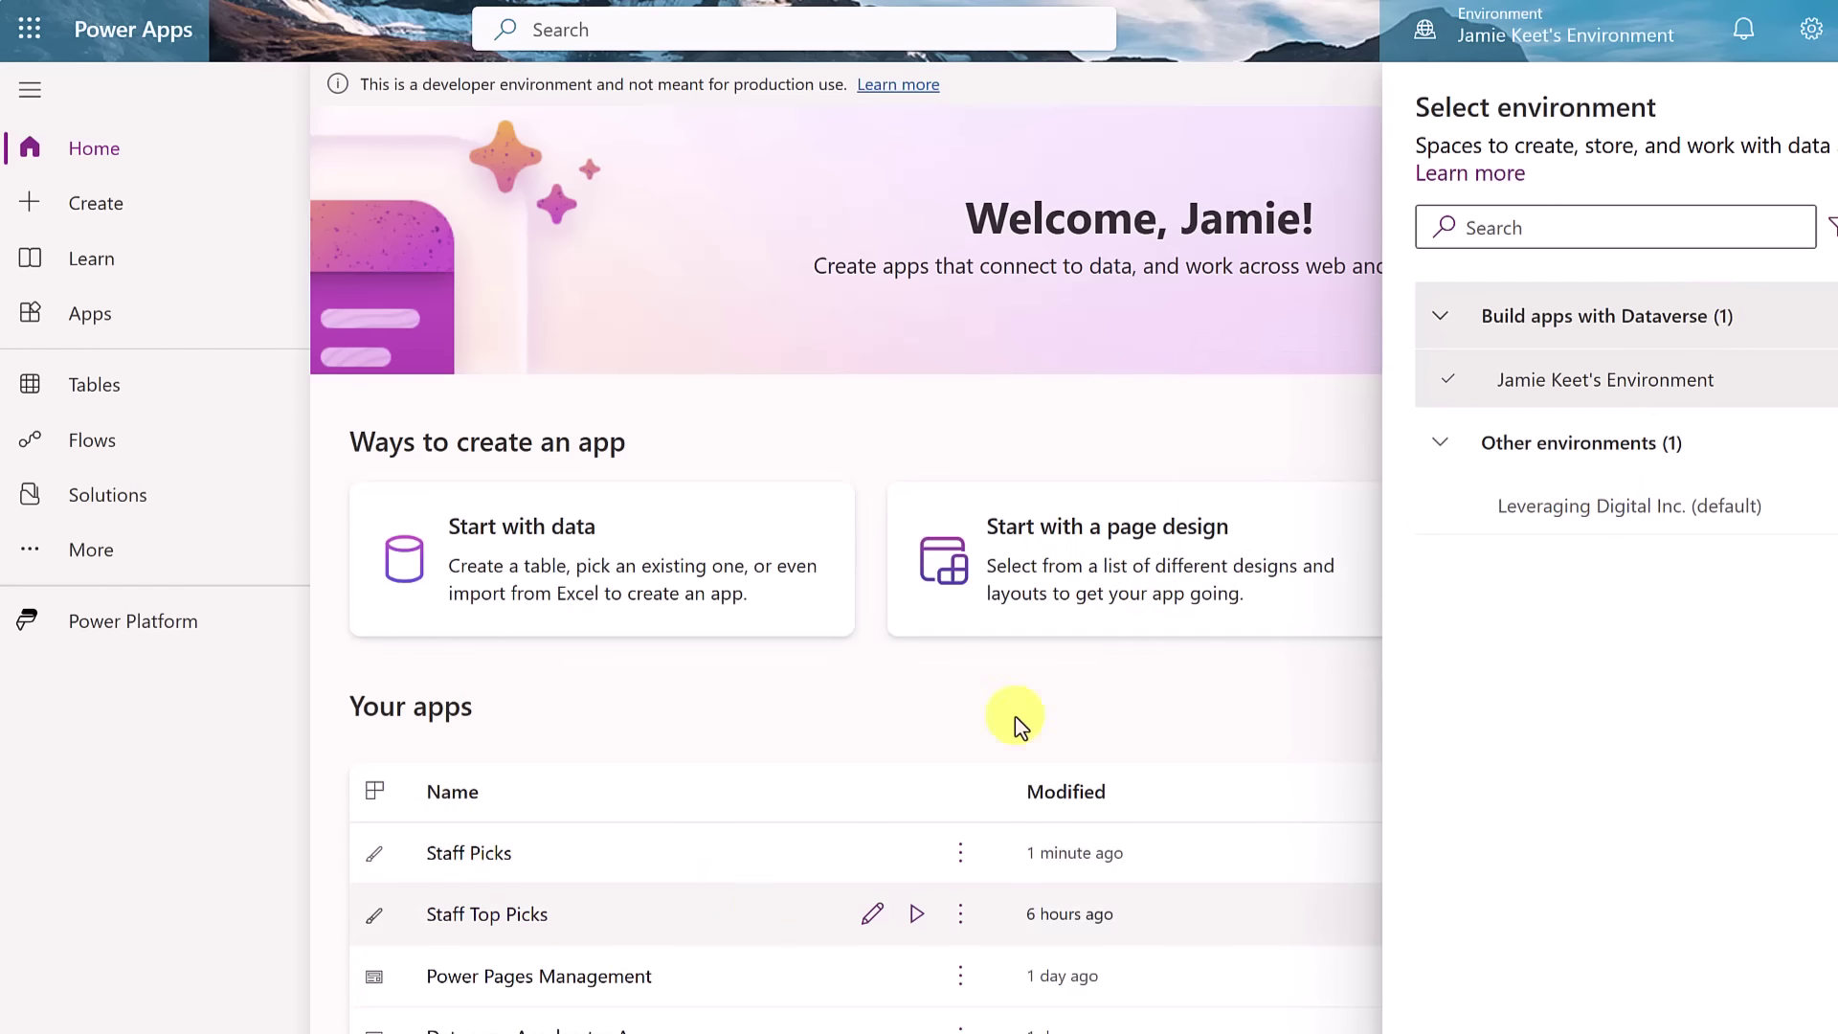
- Close the environment list and open the Staff Picks app for editing
{"action": "left_click", "coordinate": [1264, 326]}
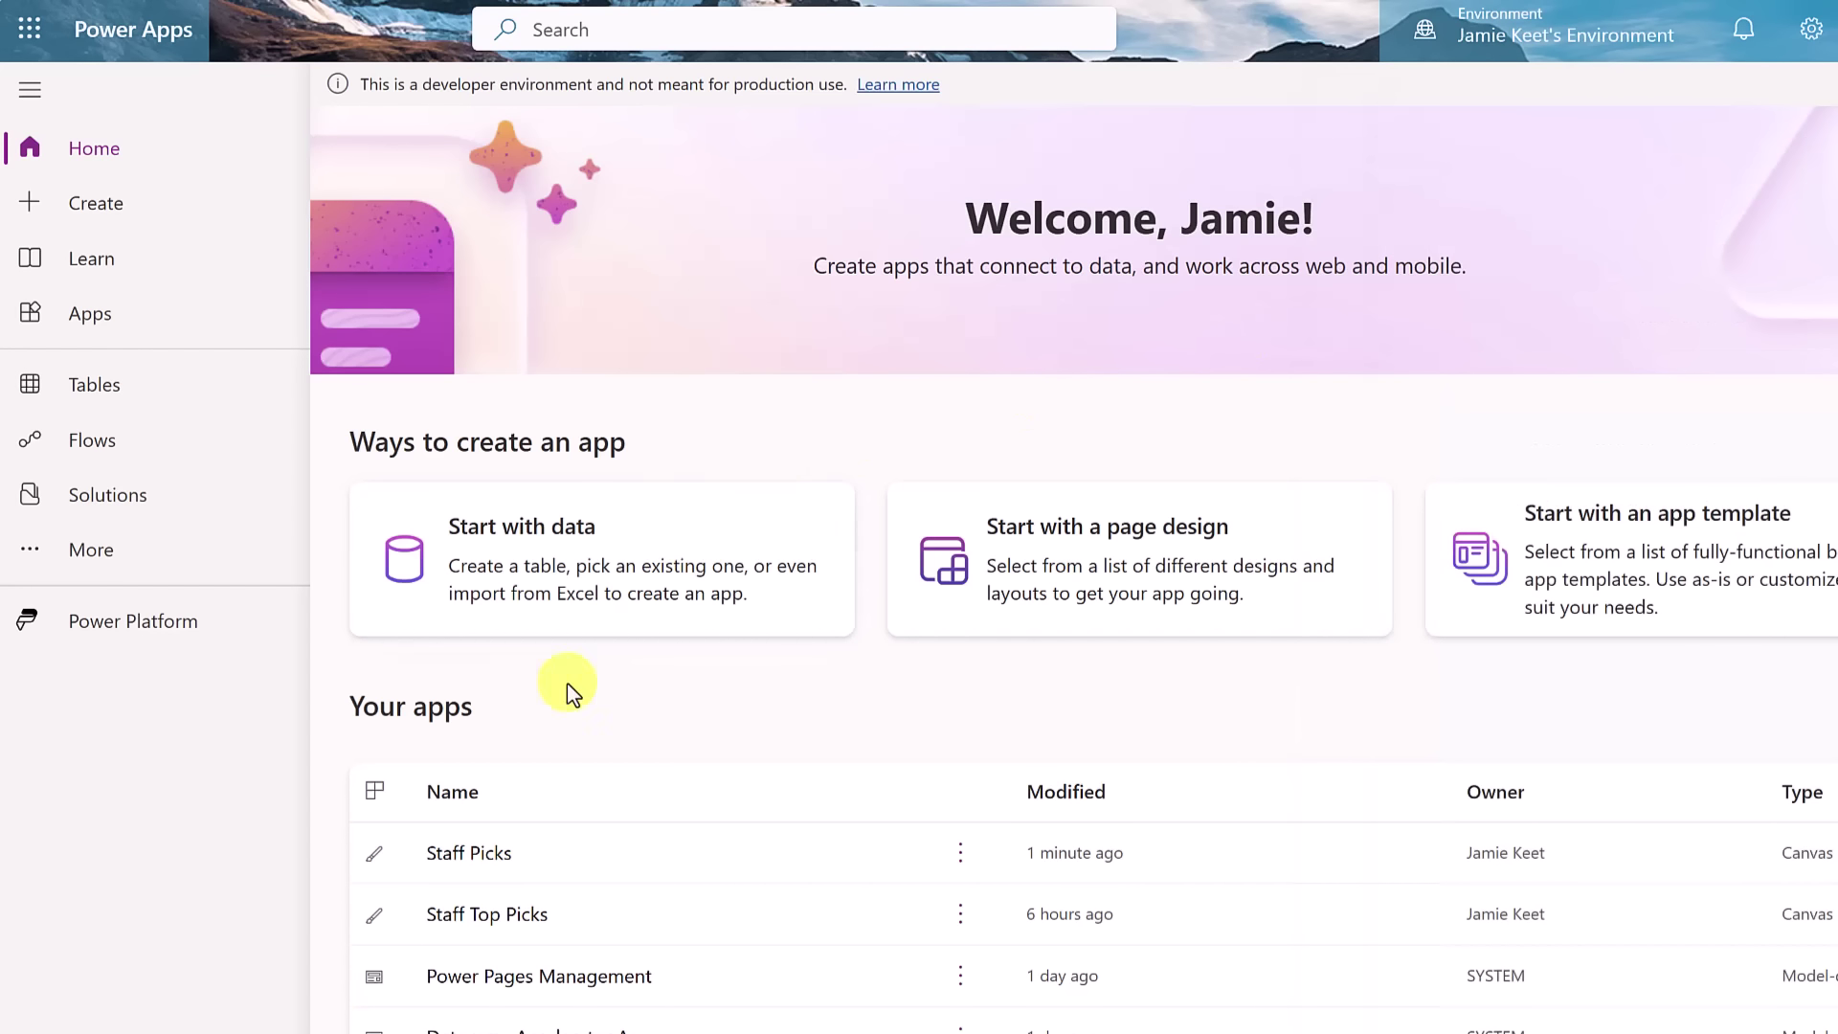
{"action": "left_click", "coordinate": [480, 853]}
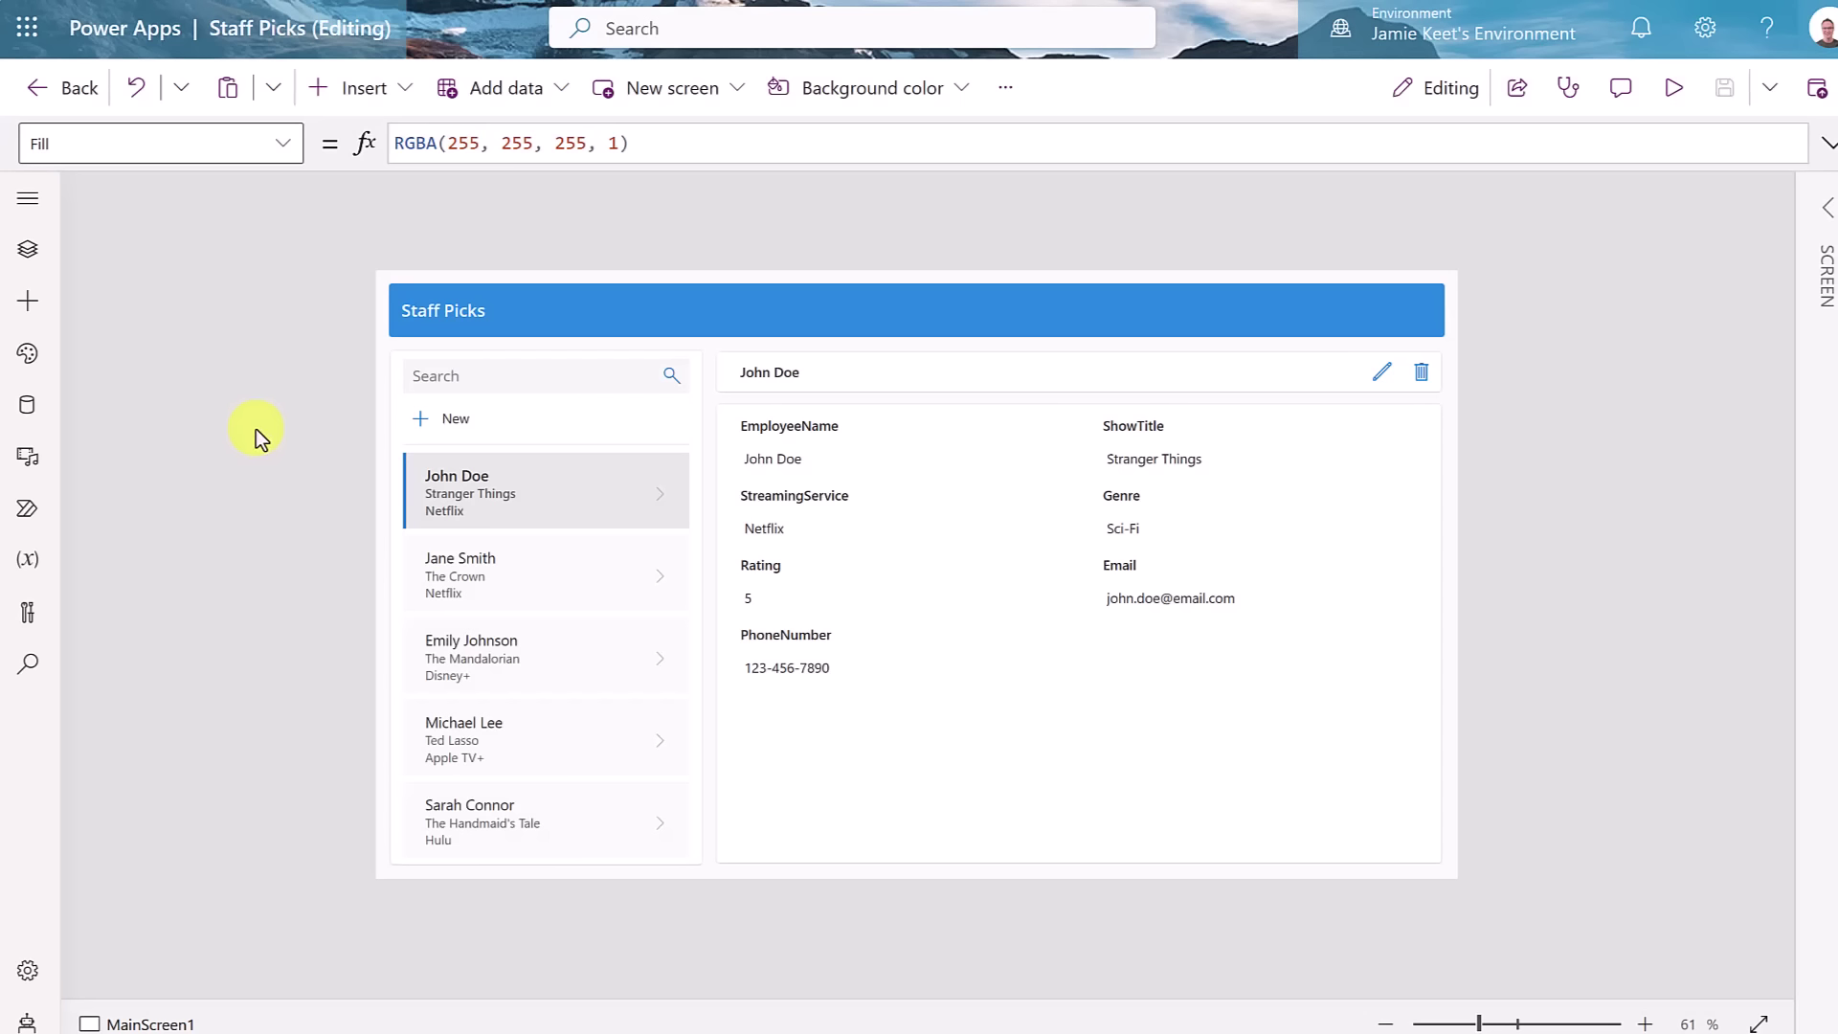
- Expand MainScreen1 in the app's tree of elements and show the properties of ScreenContainer1
{"action": "left_click", "coordinate": [31, 253]}
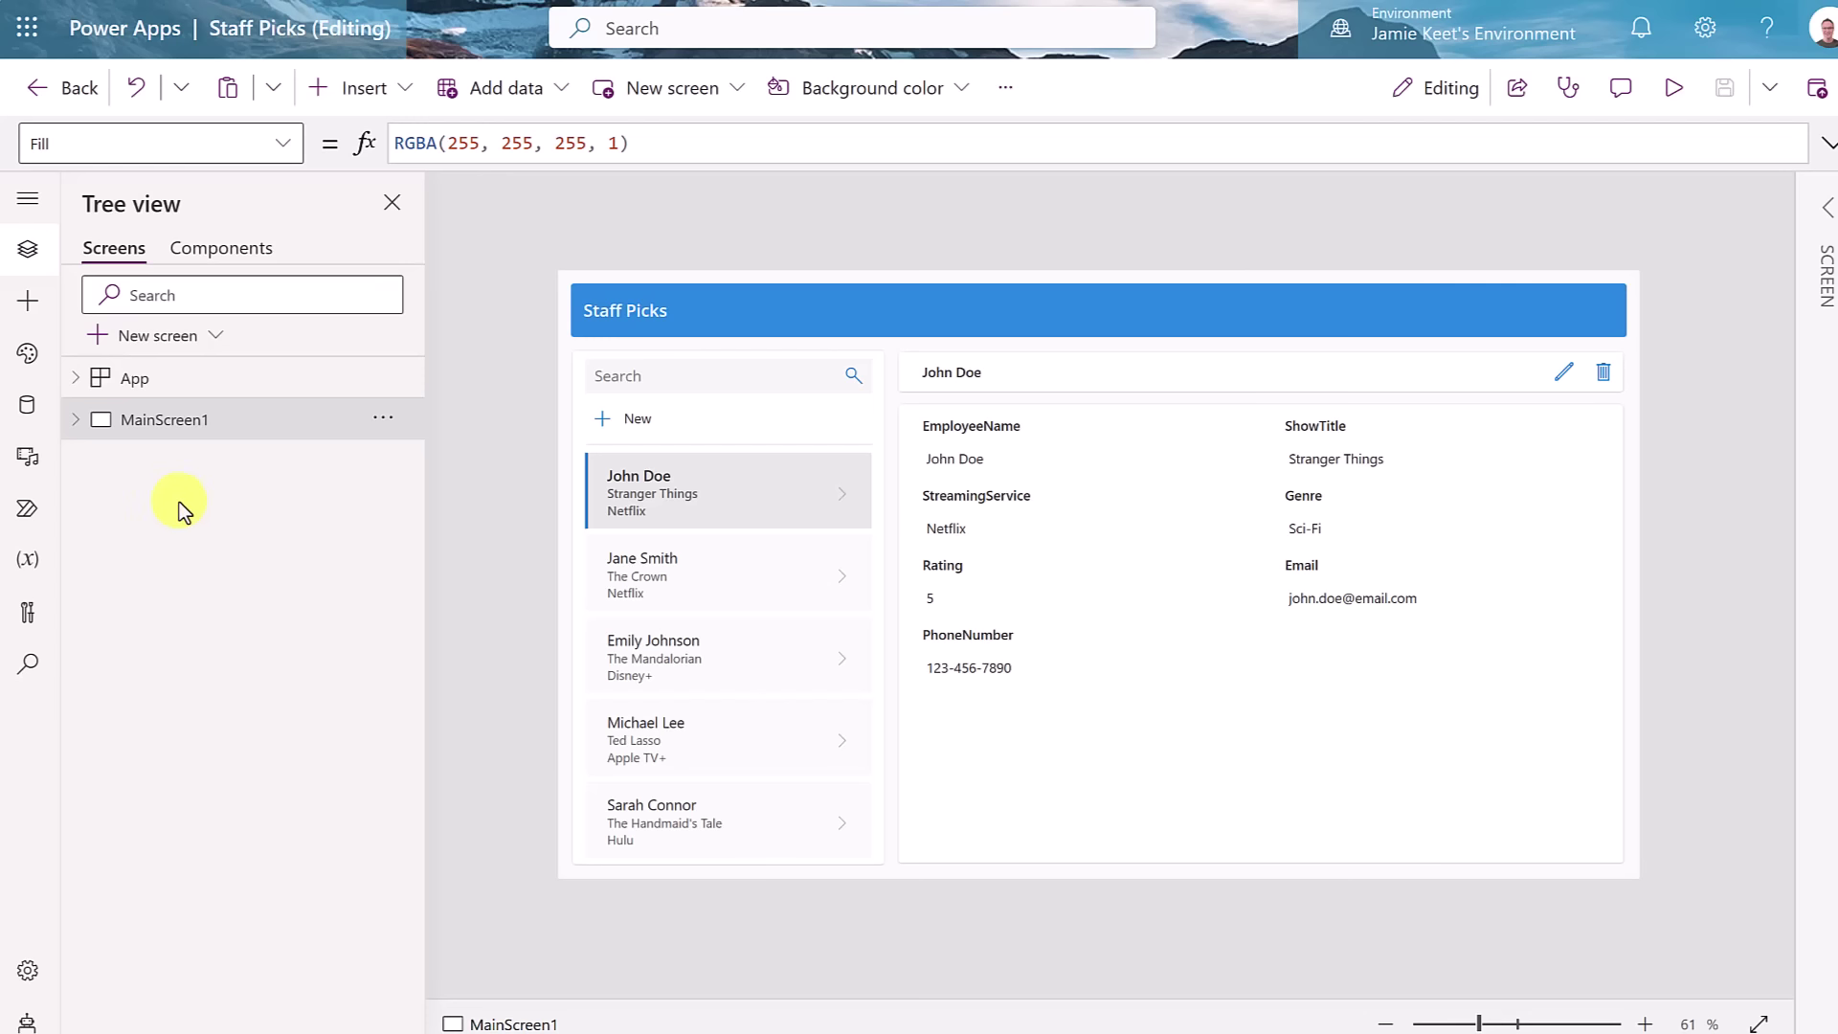
{"action": "left_click", "coordinate": [76, 421]}
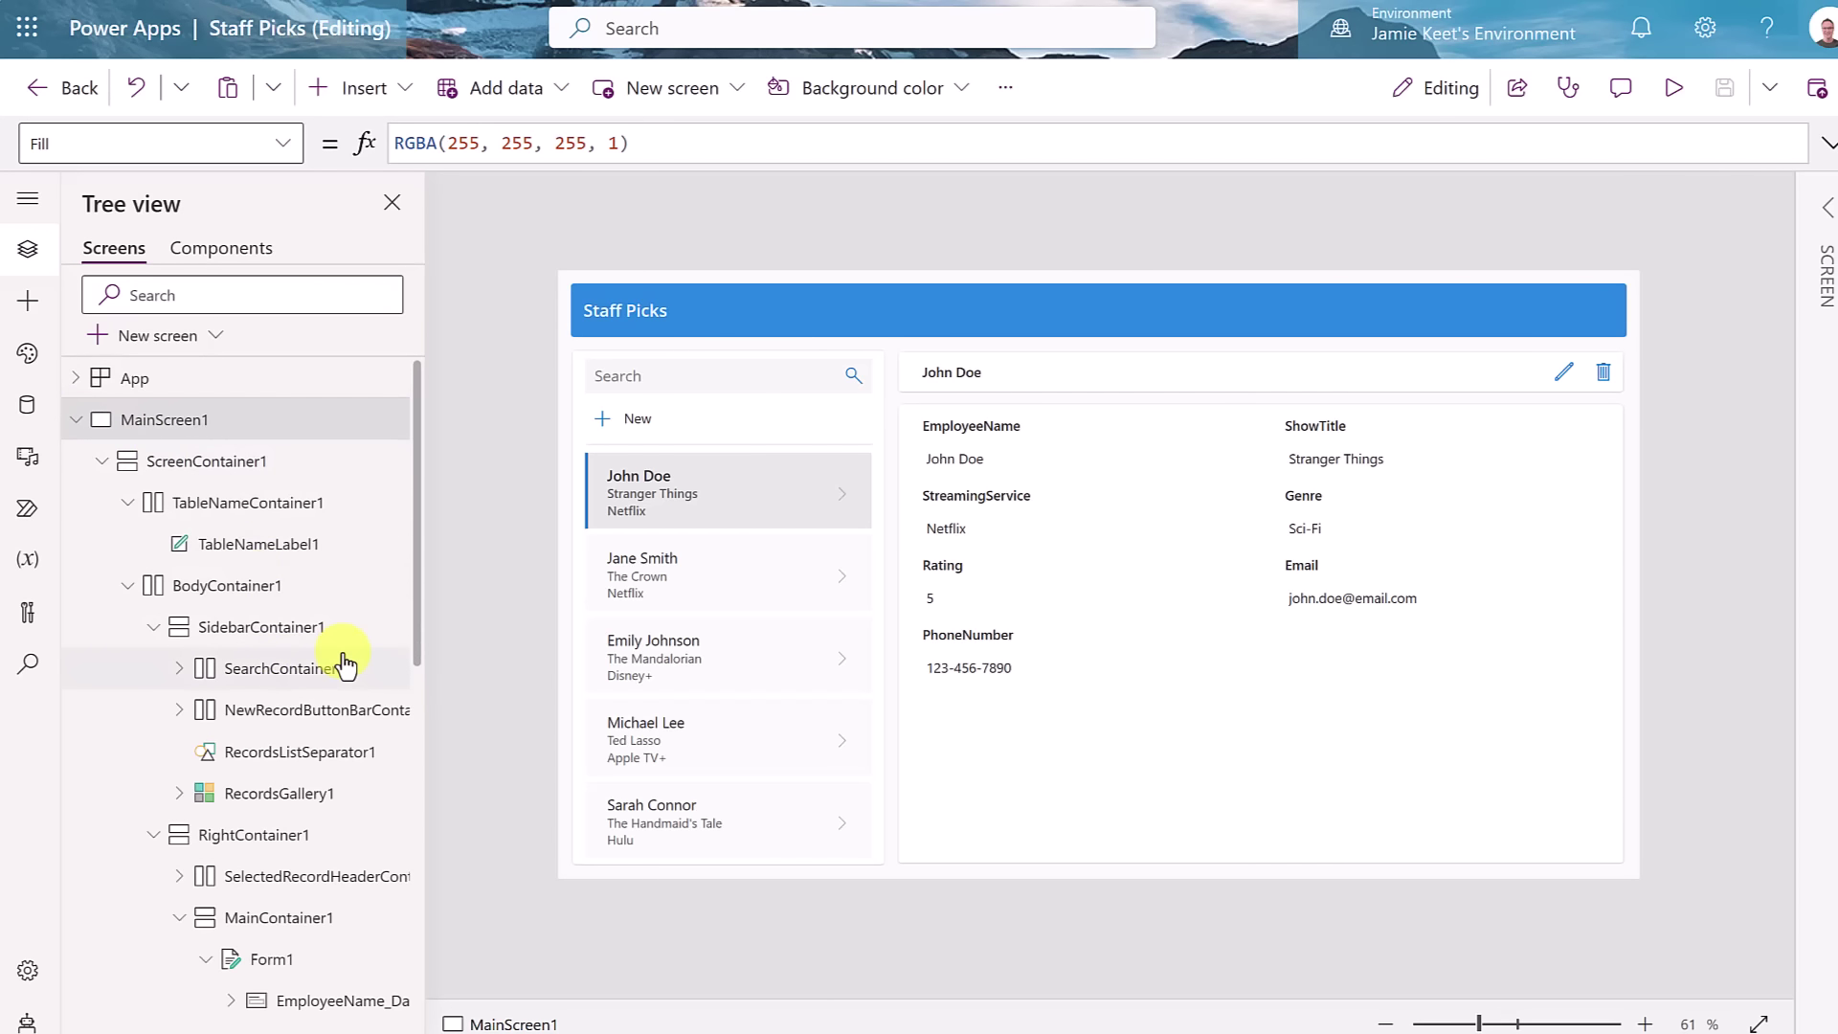
{"action": "left_click", "coordinate": [226, 469]}
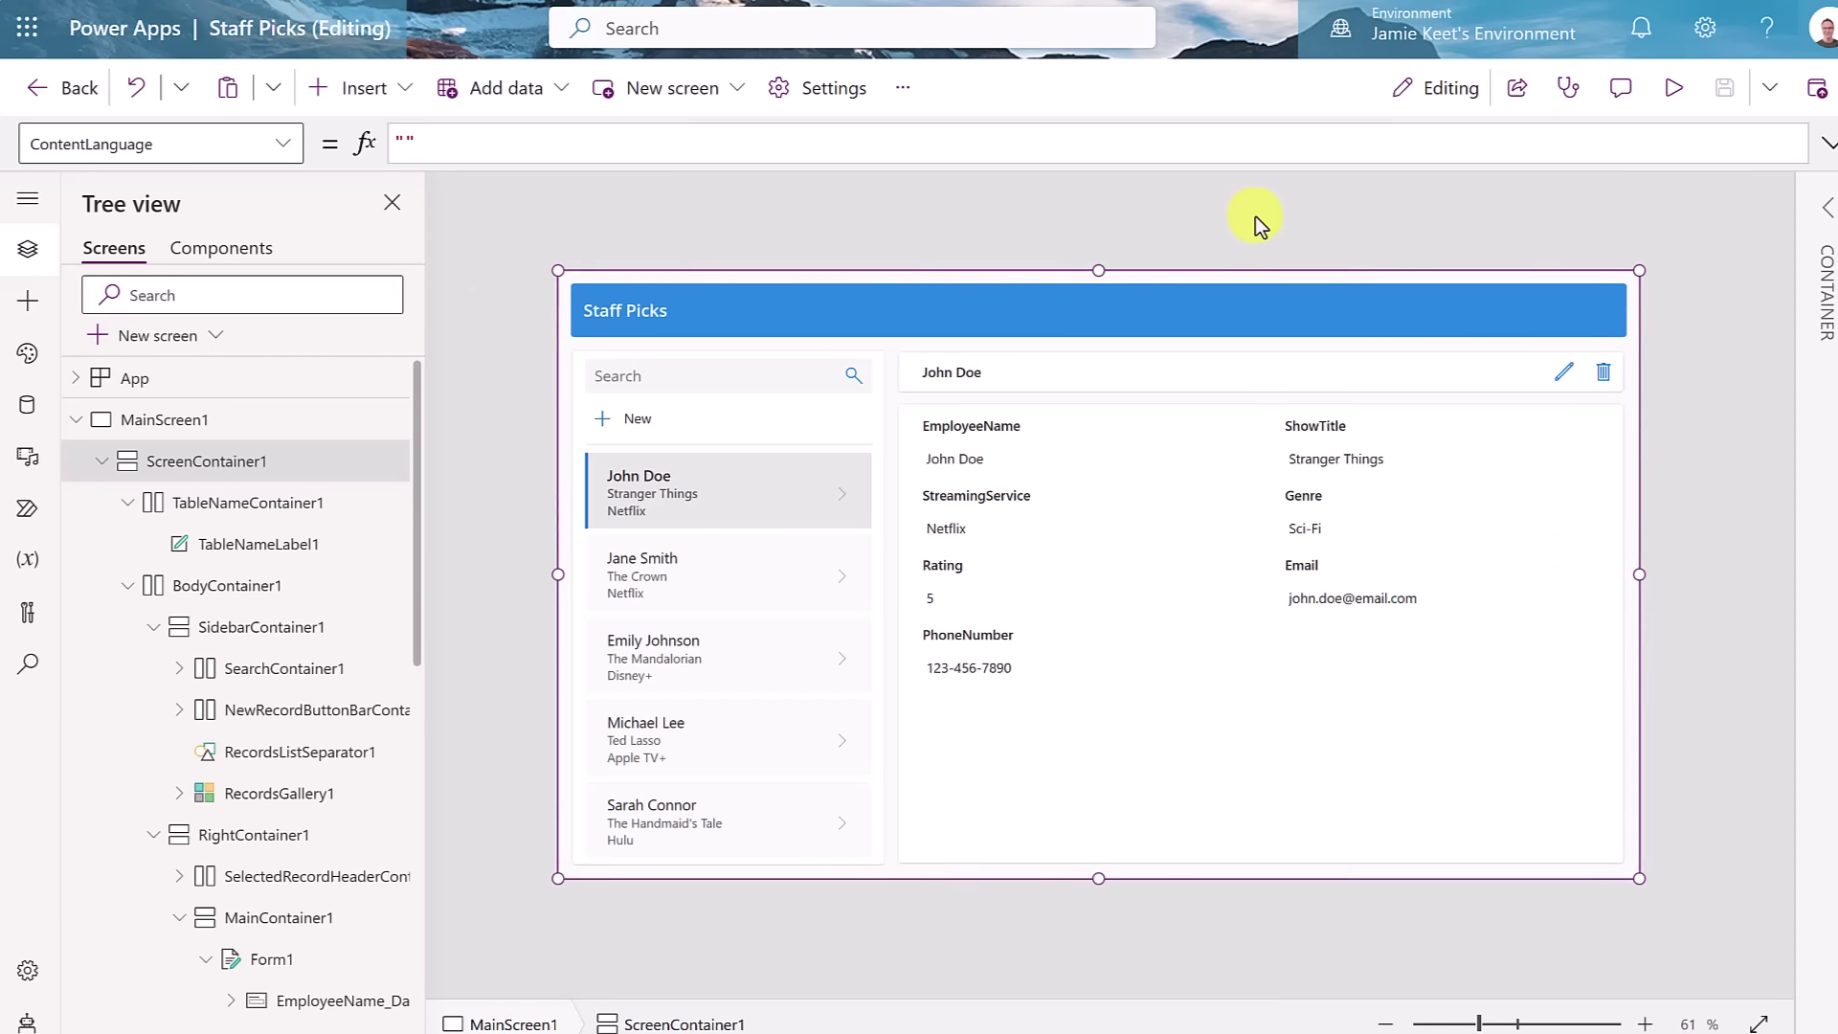
{"action": "left_click", "coordinate": [1827, 217]}
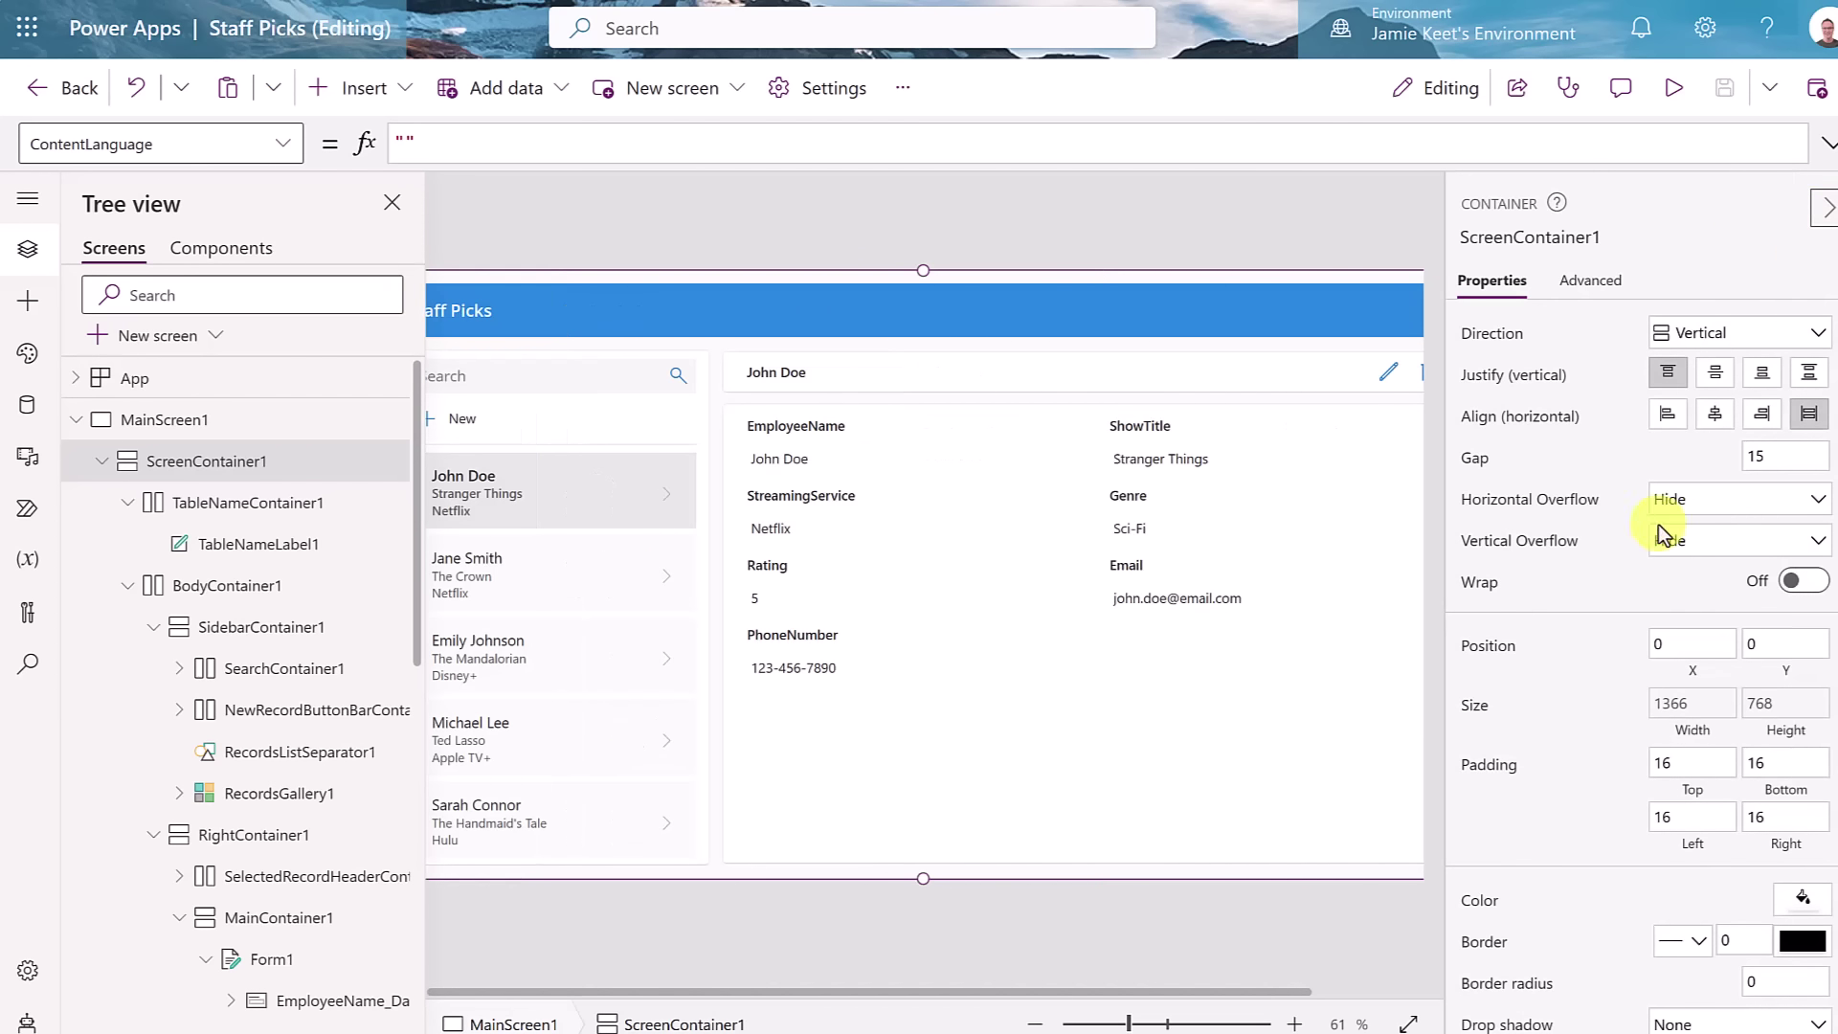
- Try a dark green theme color as the fill of ScreenContainer1 and reset the fill to transparent
{"action": "scroll", "coordinate": [1621, 514], "scroll_direction": "down", "scroll_amount": 1}
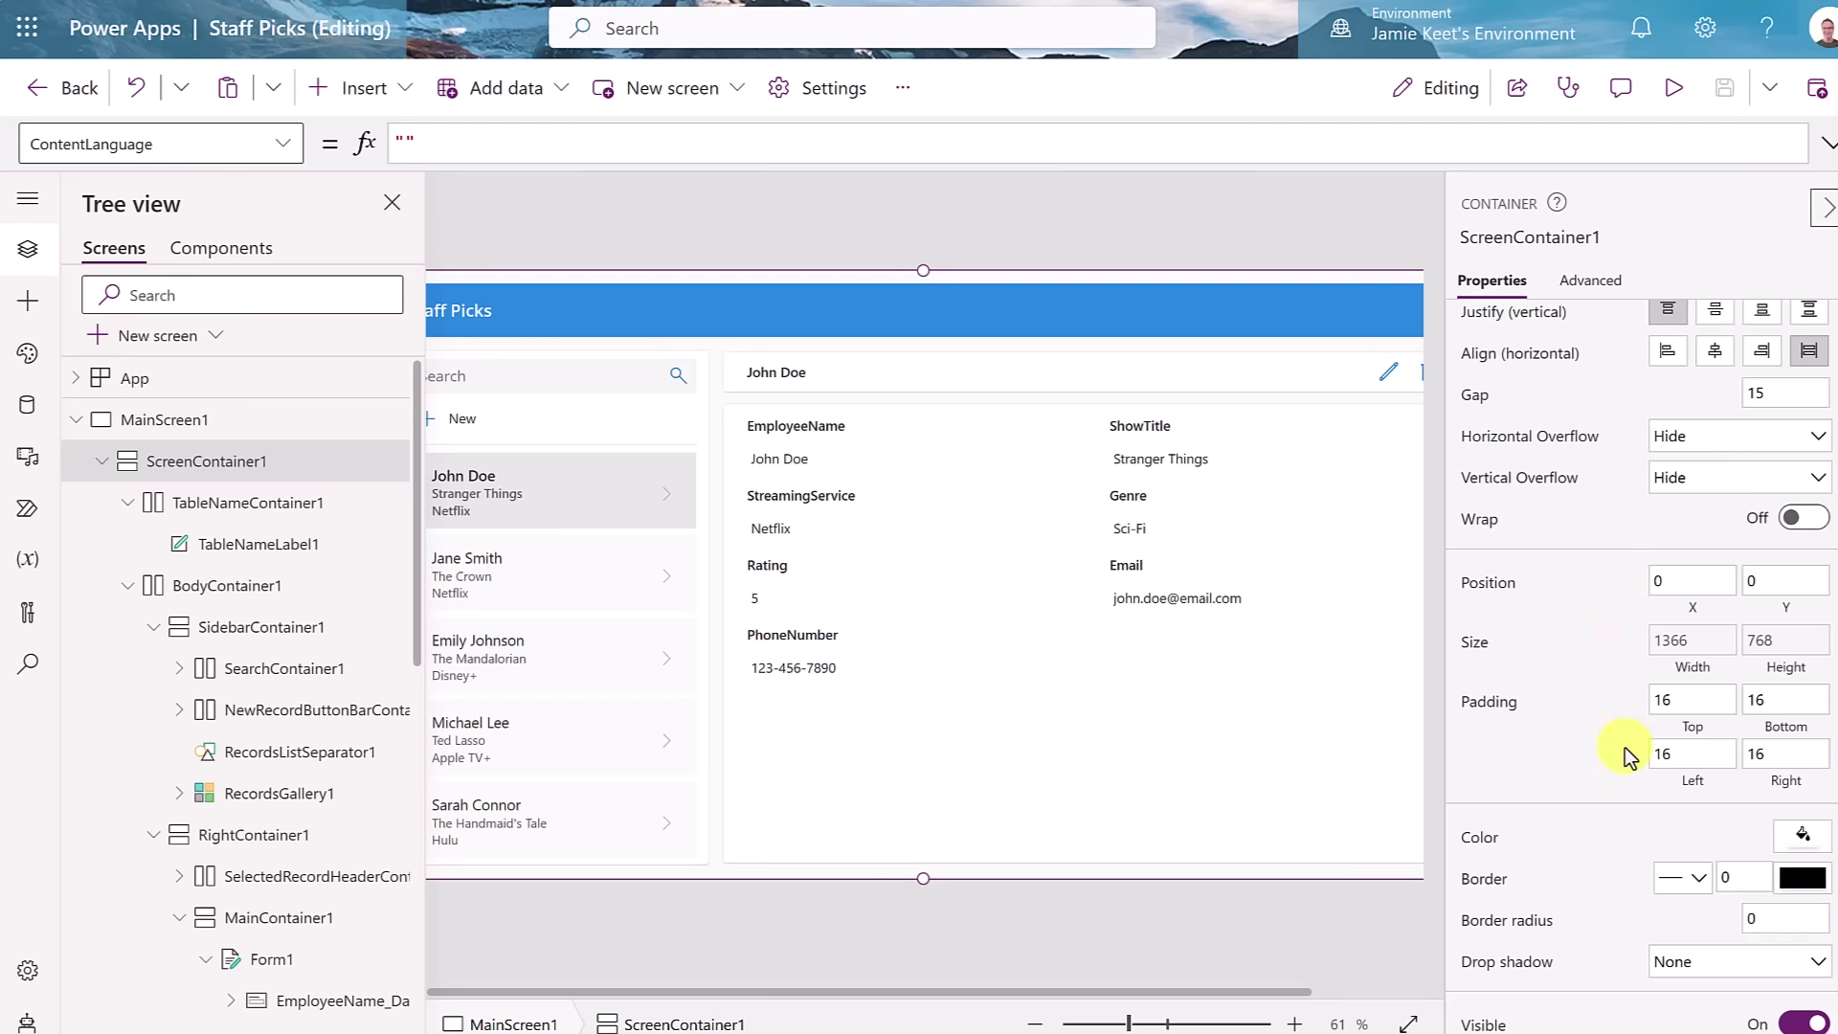
{"action": "left_click", "coordinate": [1803, 842]}
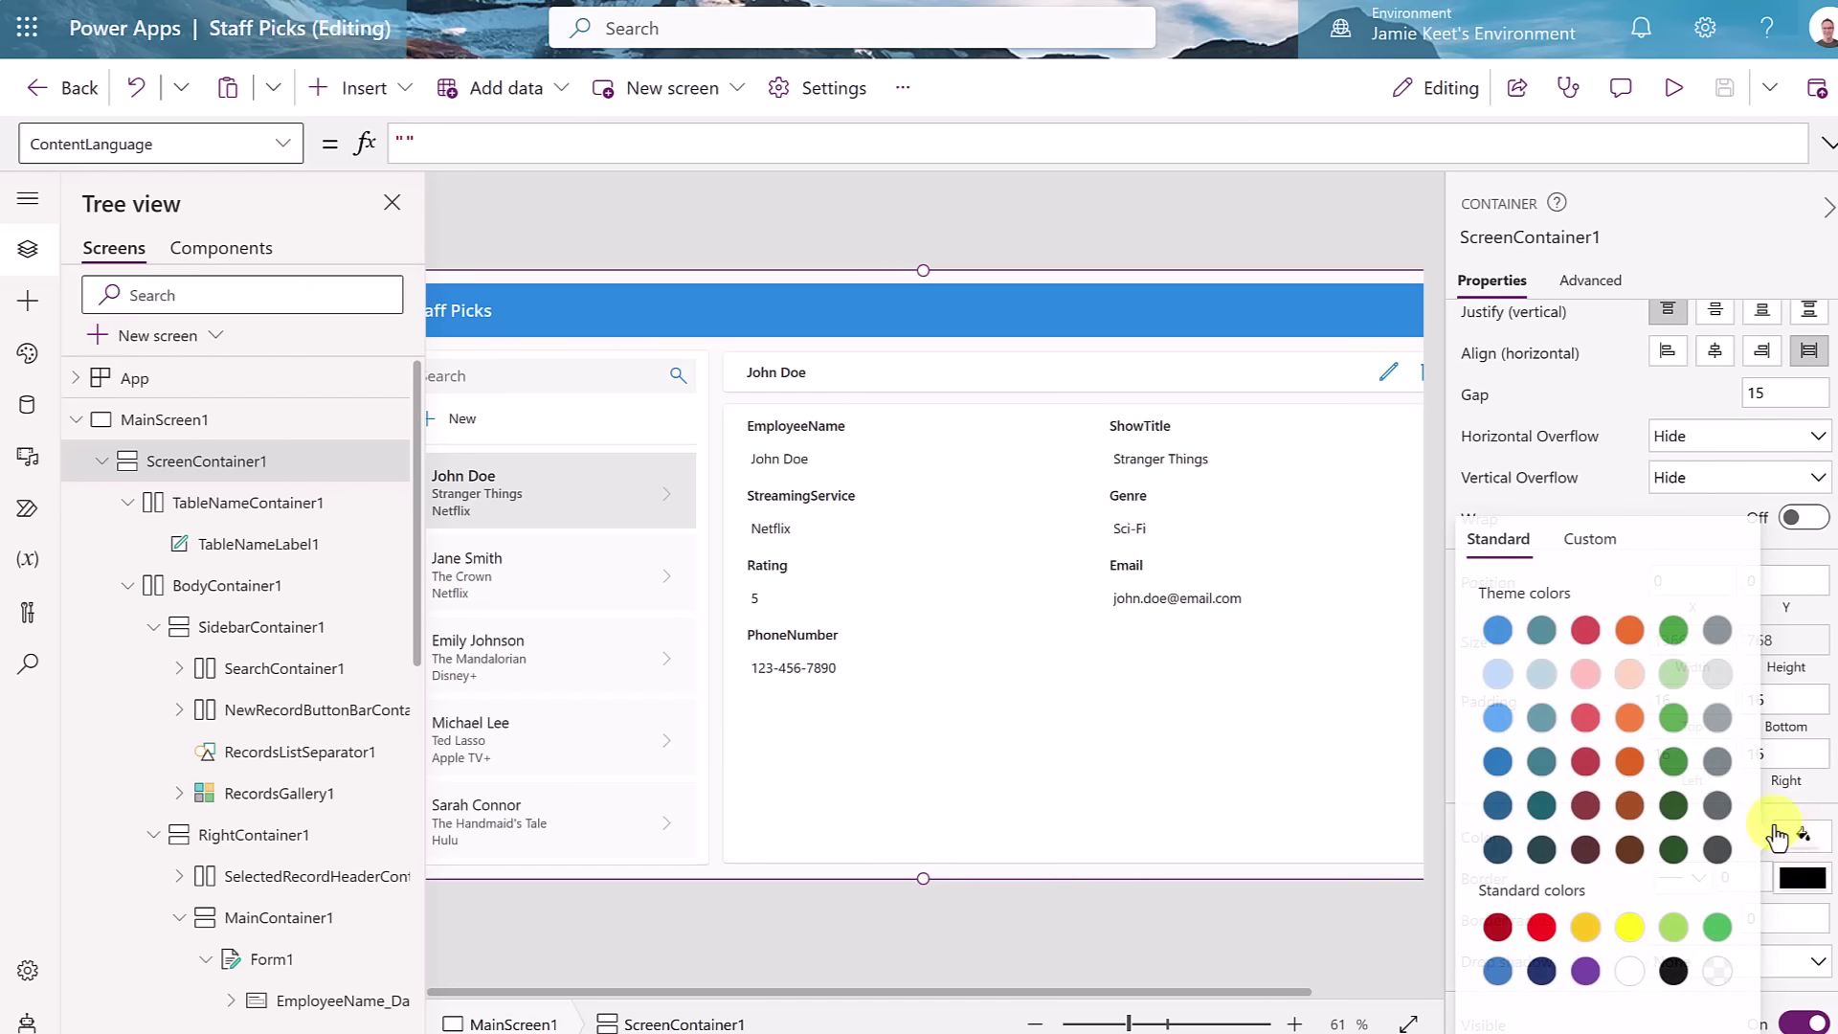
{"action": "left_click", "coordinate": [1672, 763]}
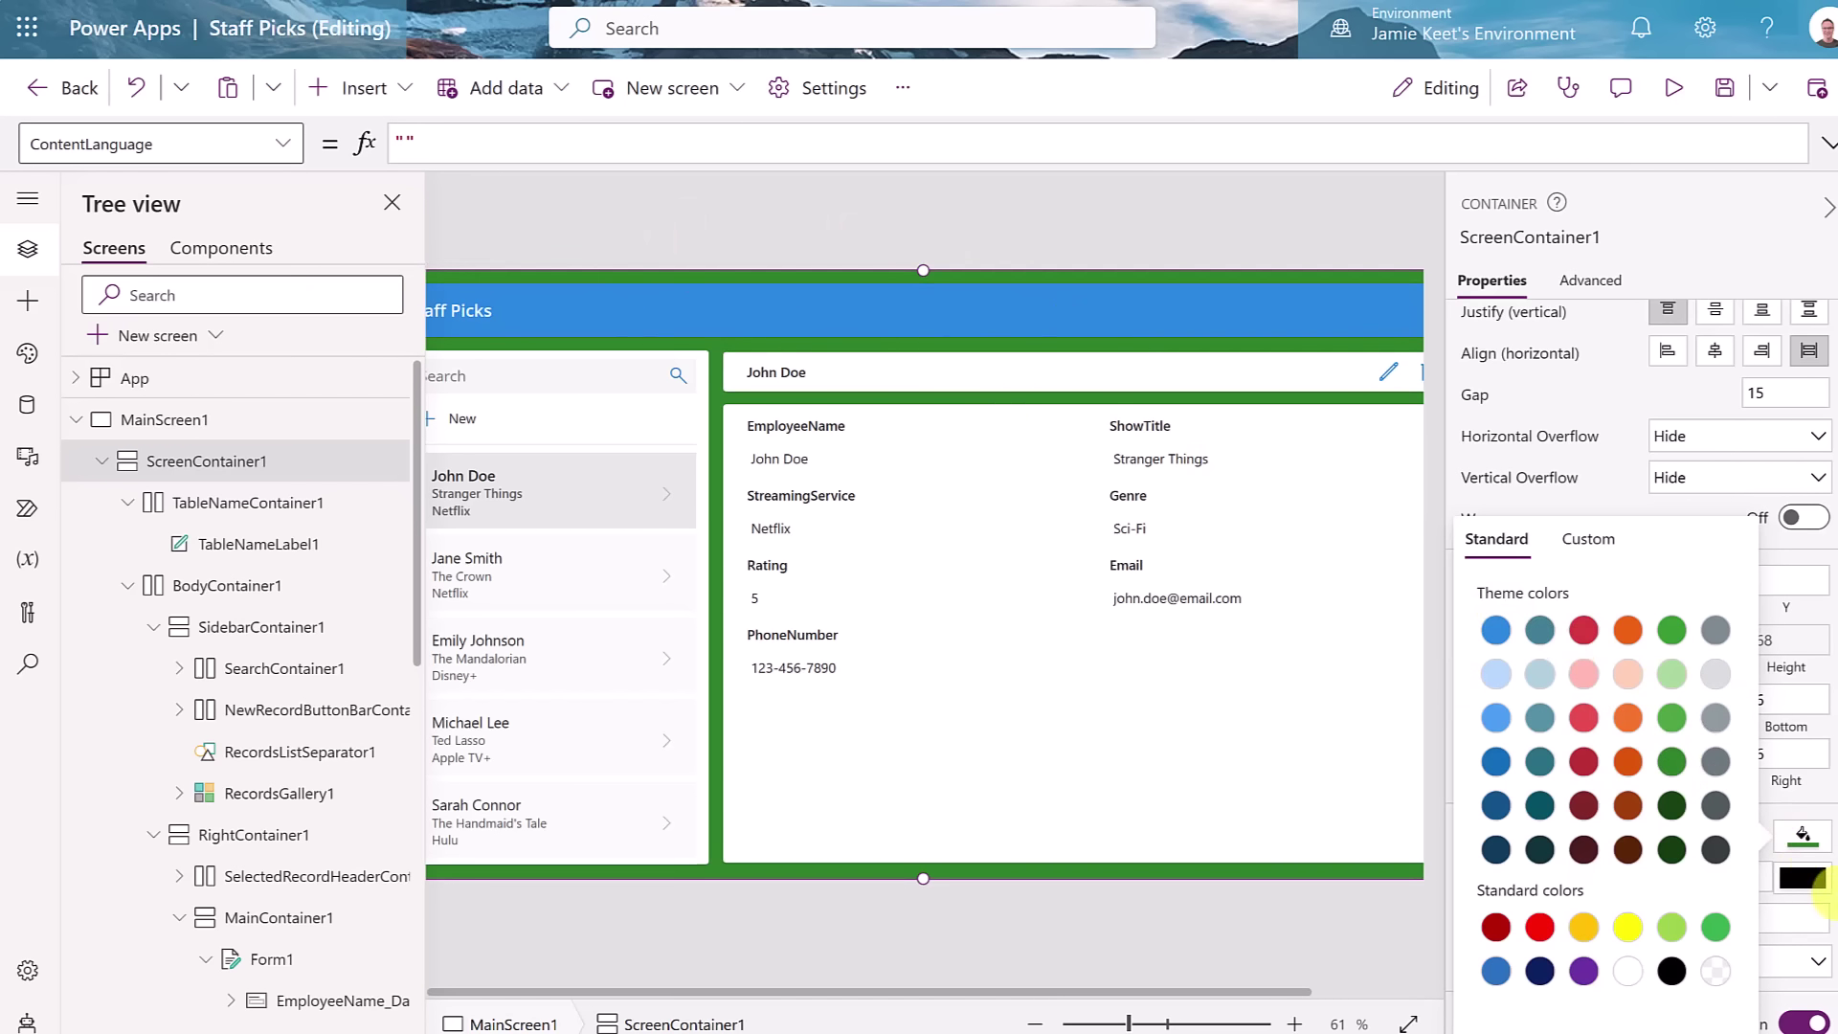
{"action": "left_click", "coordinate": [1716, 973]}
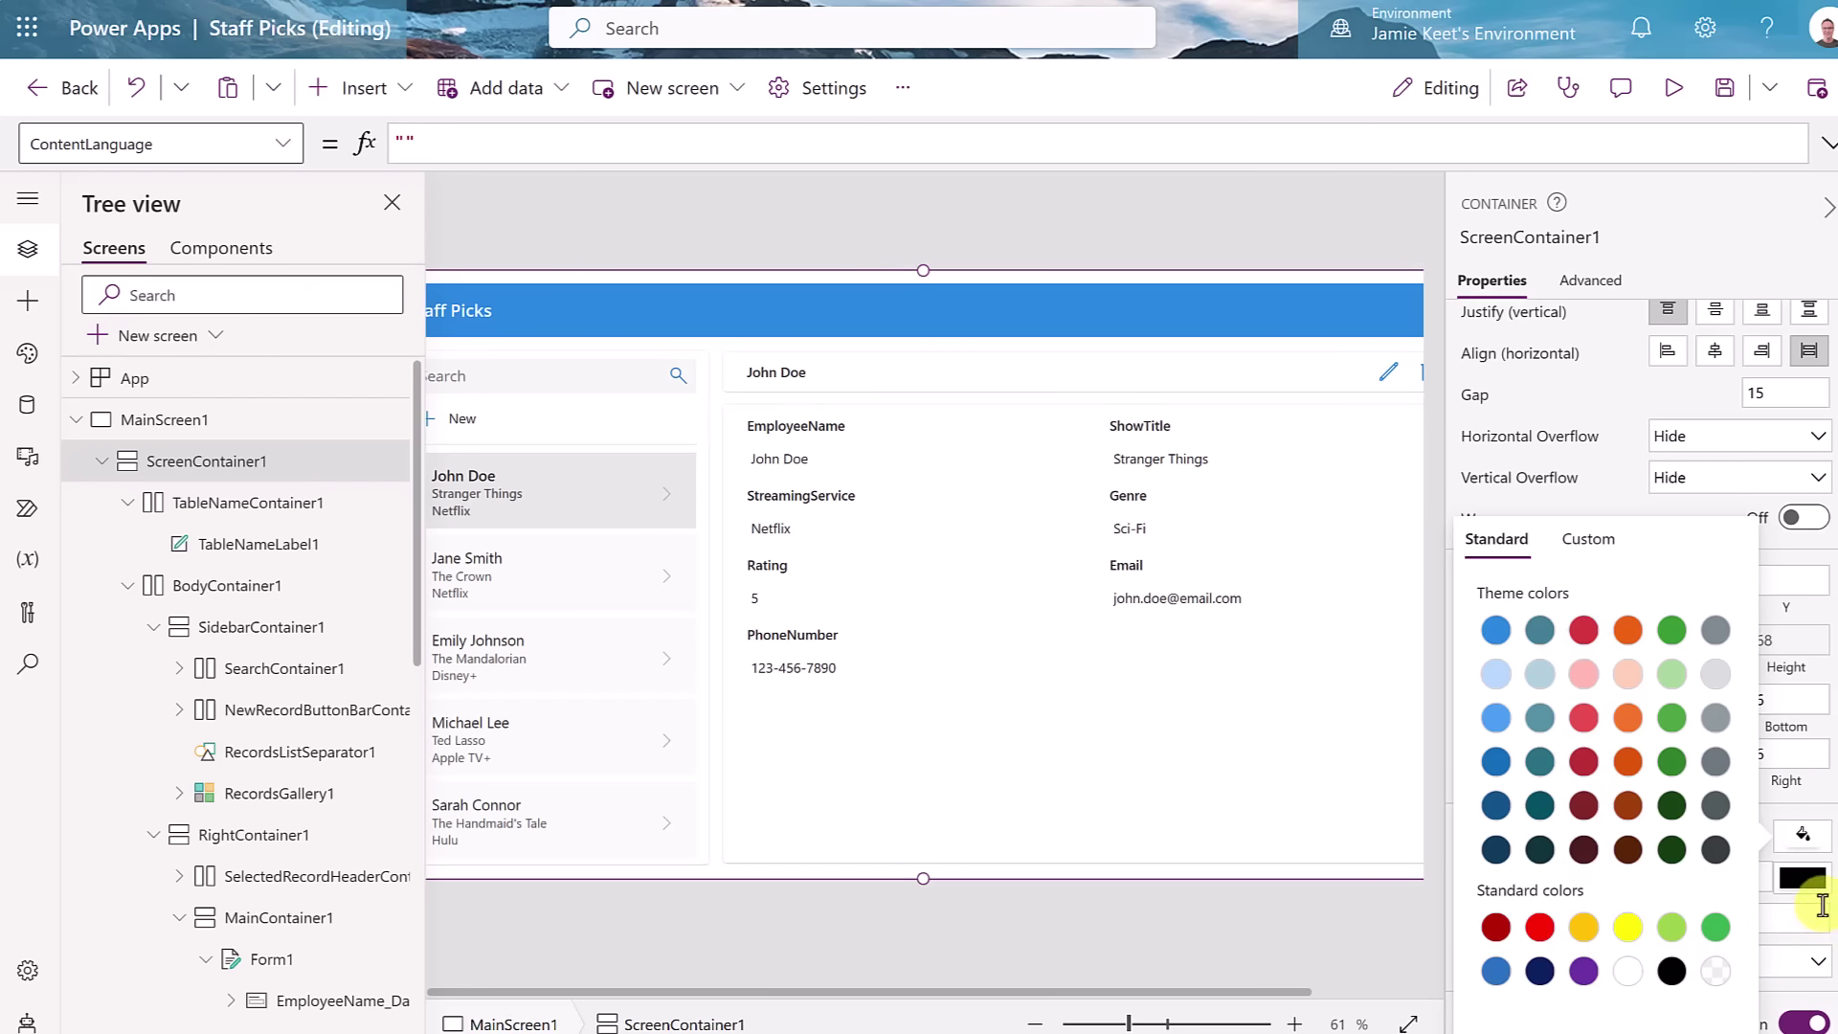
{"action": "left_click", "coordinate": [1692, 251]}
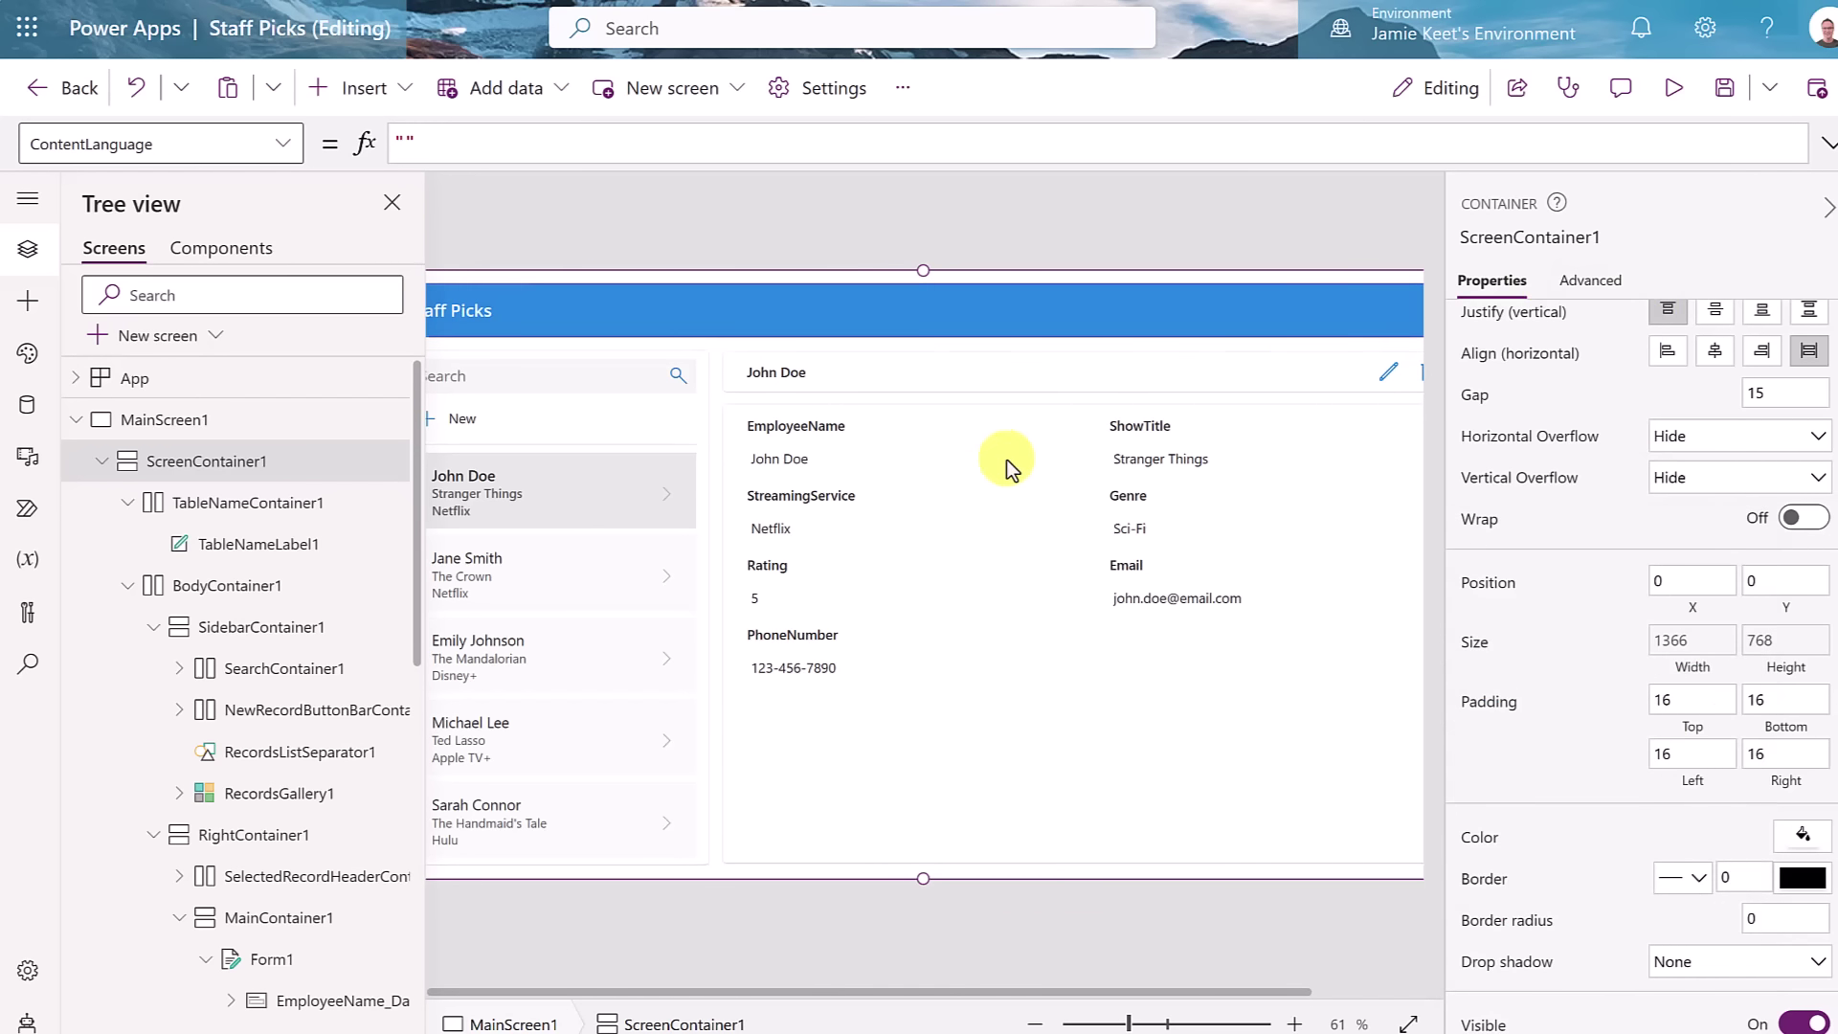
- Examine the properties of the title label, the sidebar and search containers, Form1, and the Email card with its star, error message and label elements
{"action": "left_click", "coordinate": [264, 563]}
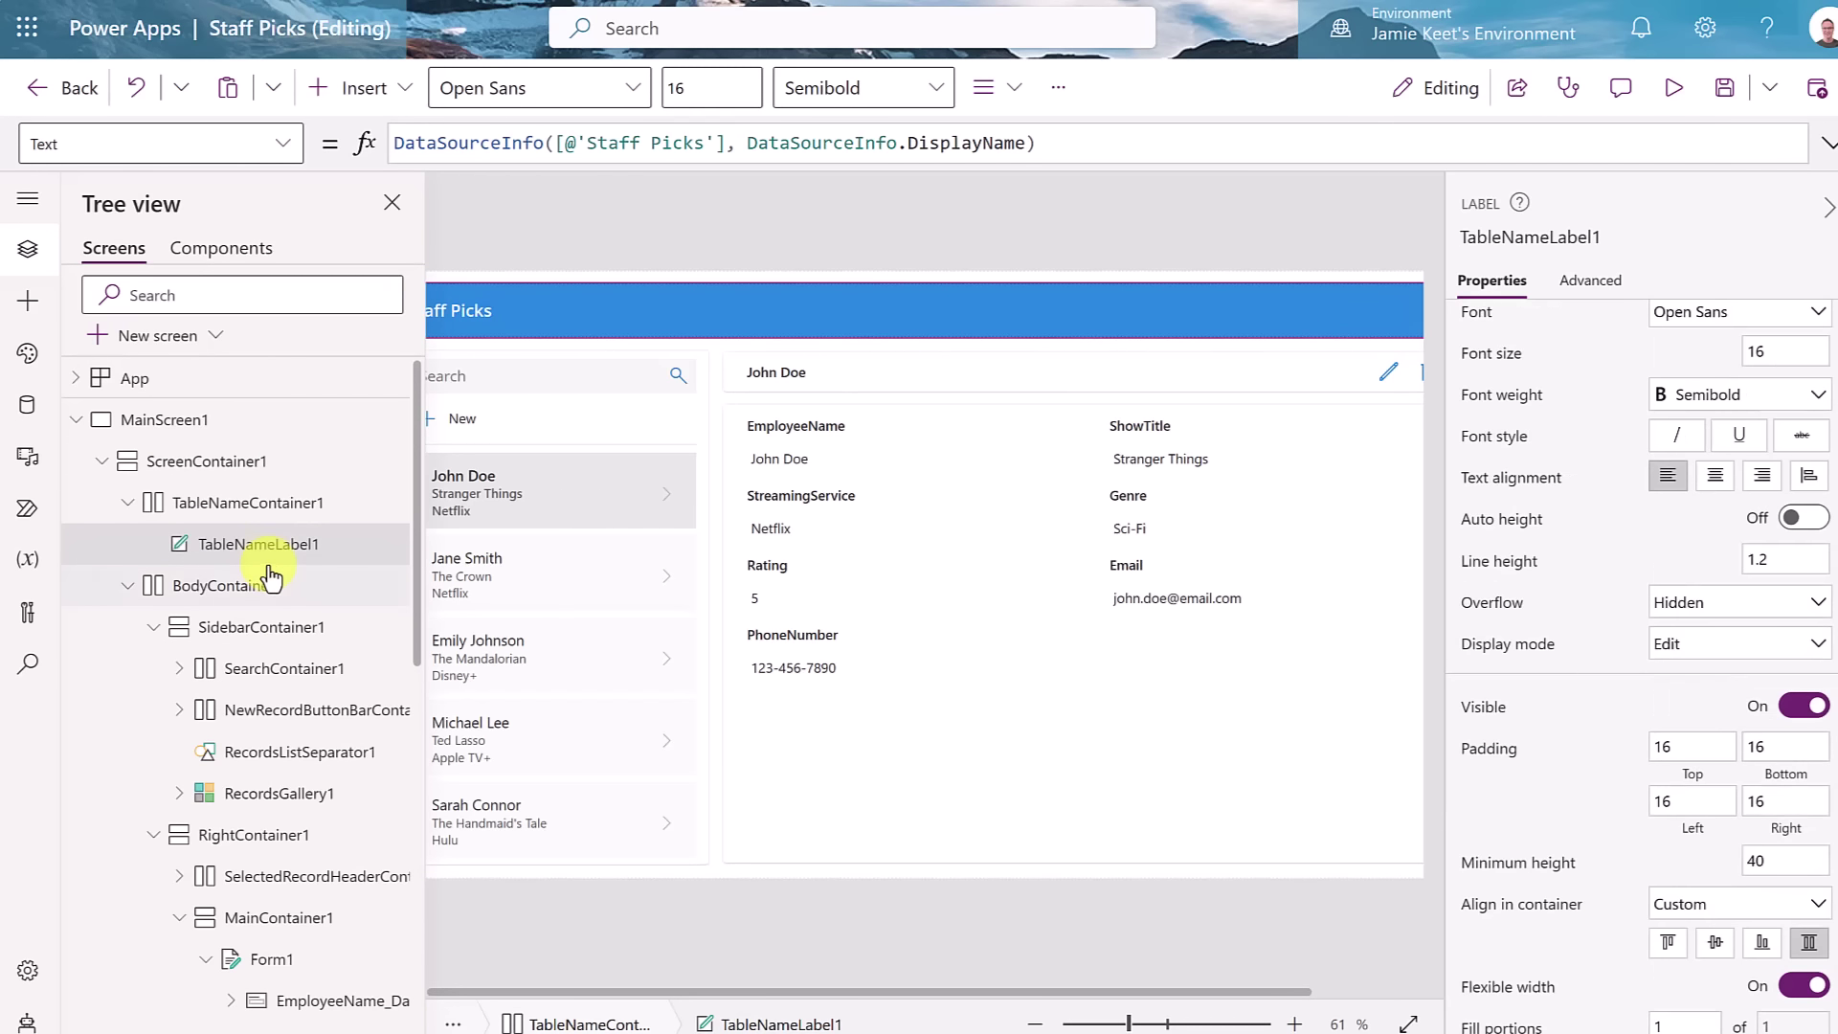
{"action": "left_click", "coordinate": [253, 634]}
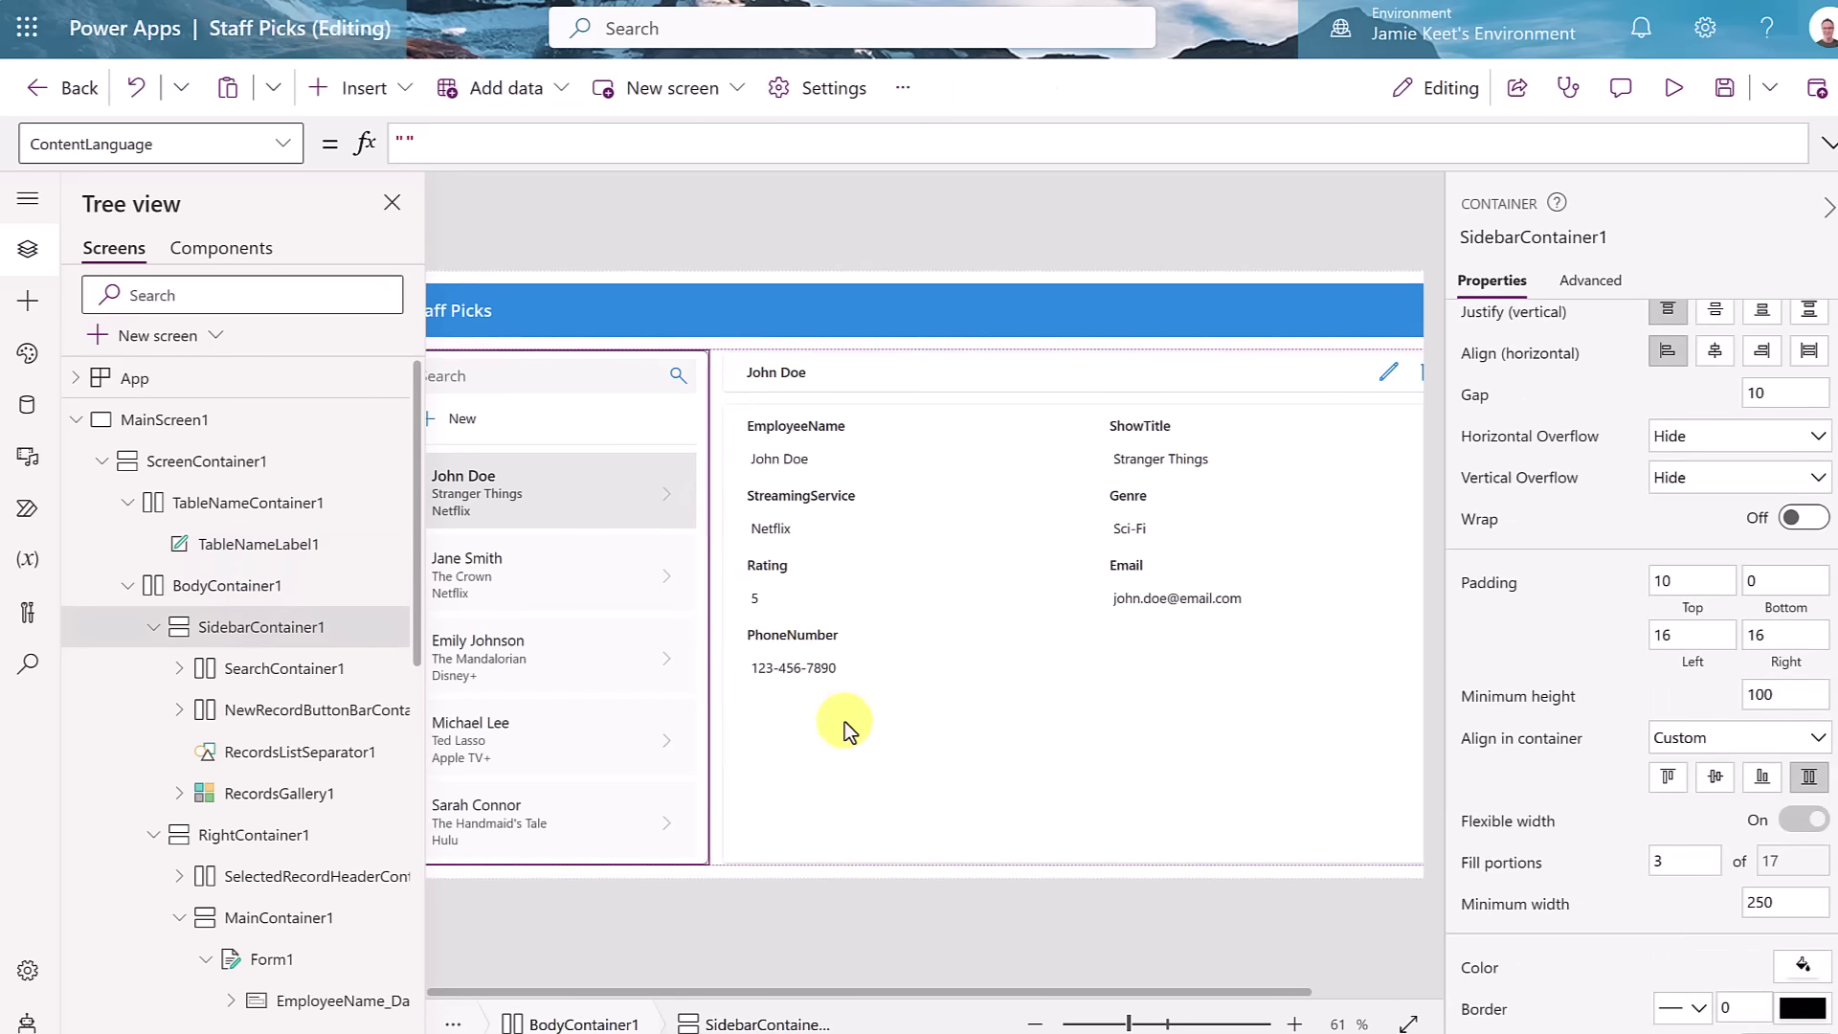
{"action": "left_click", "coordinate": [337, 670]}
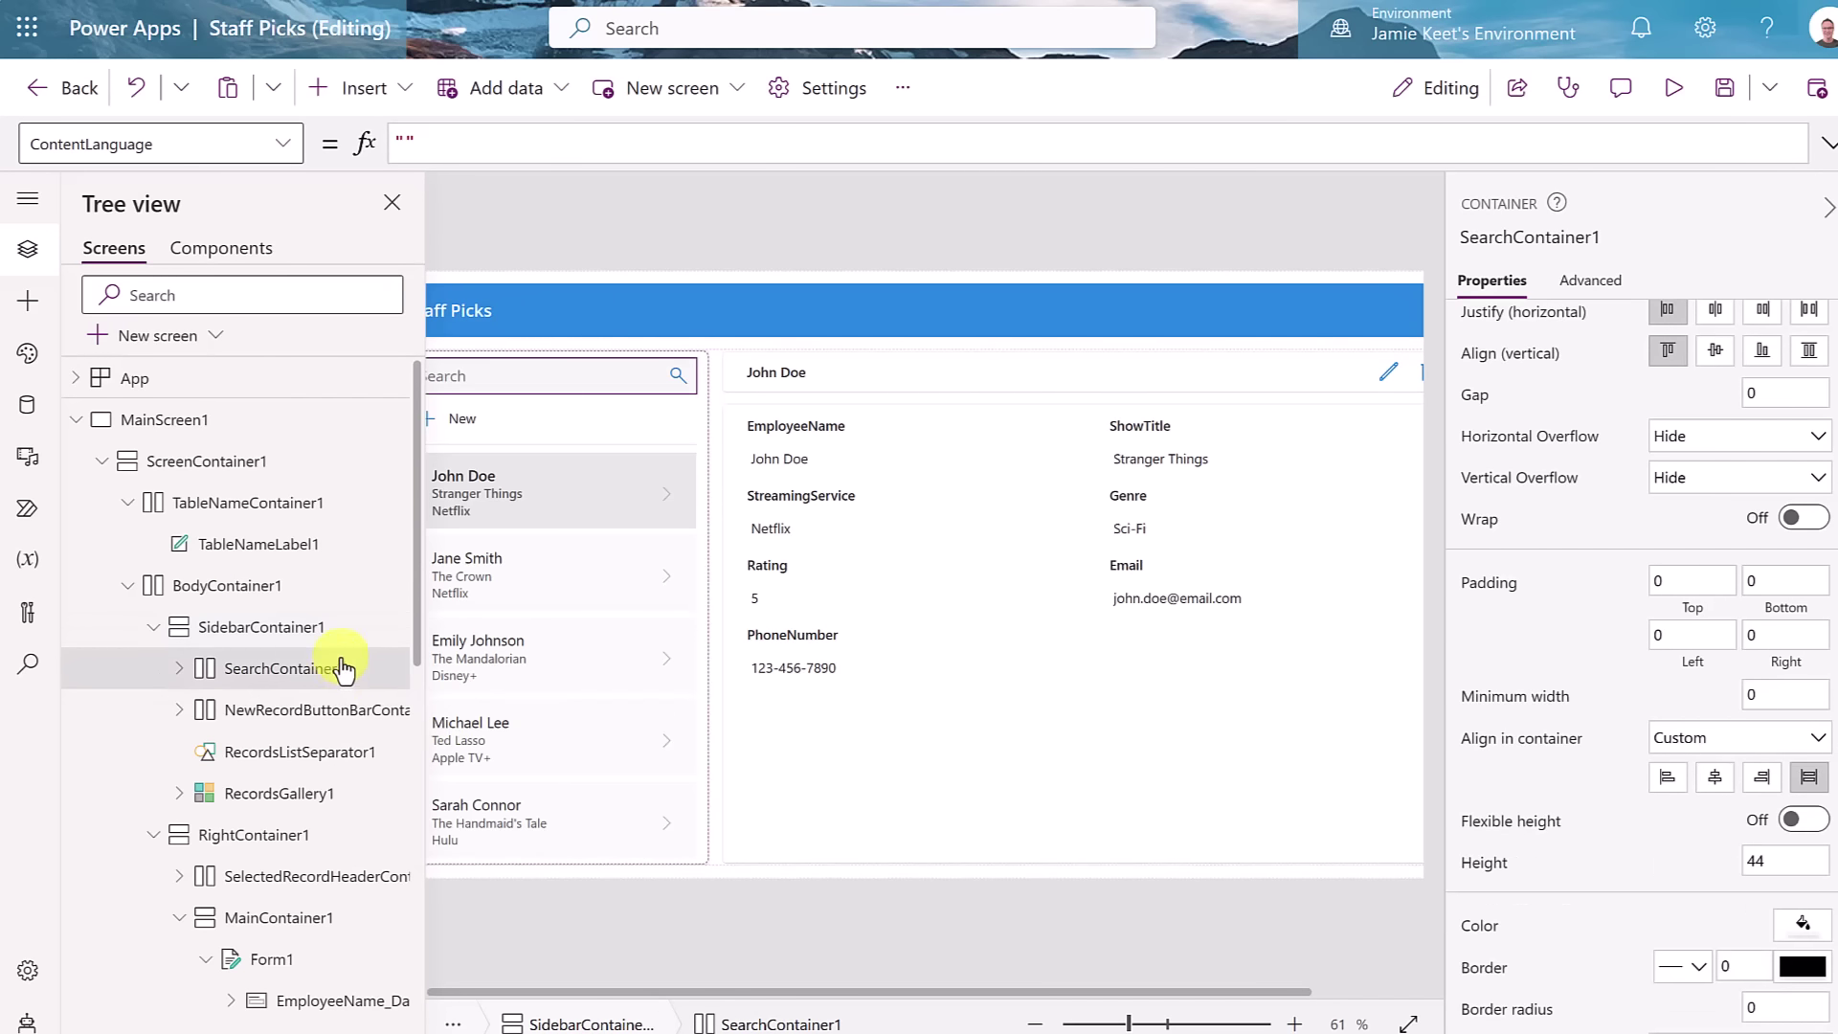
{"action": "left_click", "coordinate": [1131, 579]}
{"action": "scroll", "coordinate": [288, 689], "scroll_direction": "down", "scroll_amount": 10}
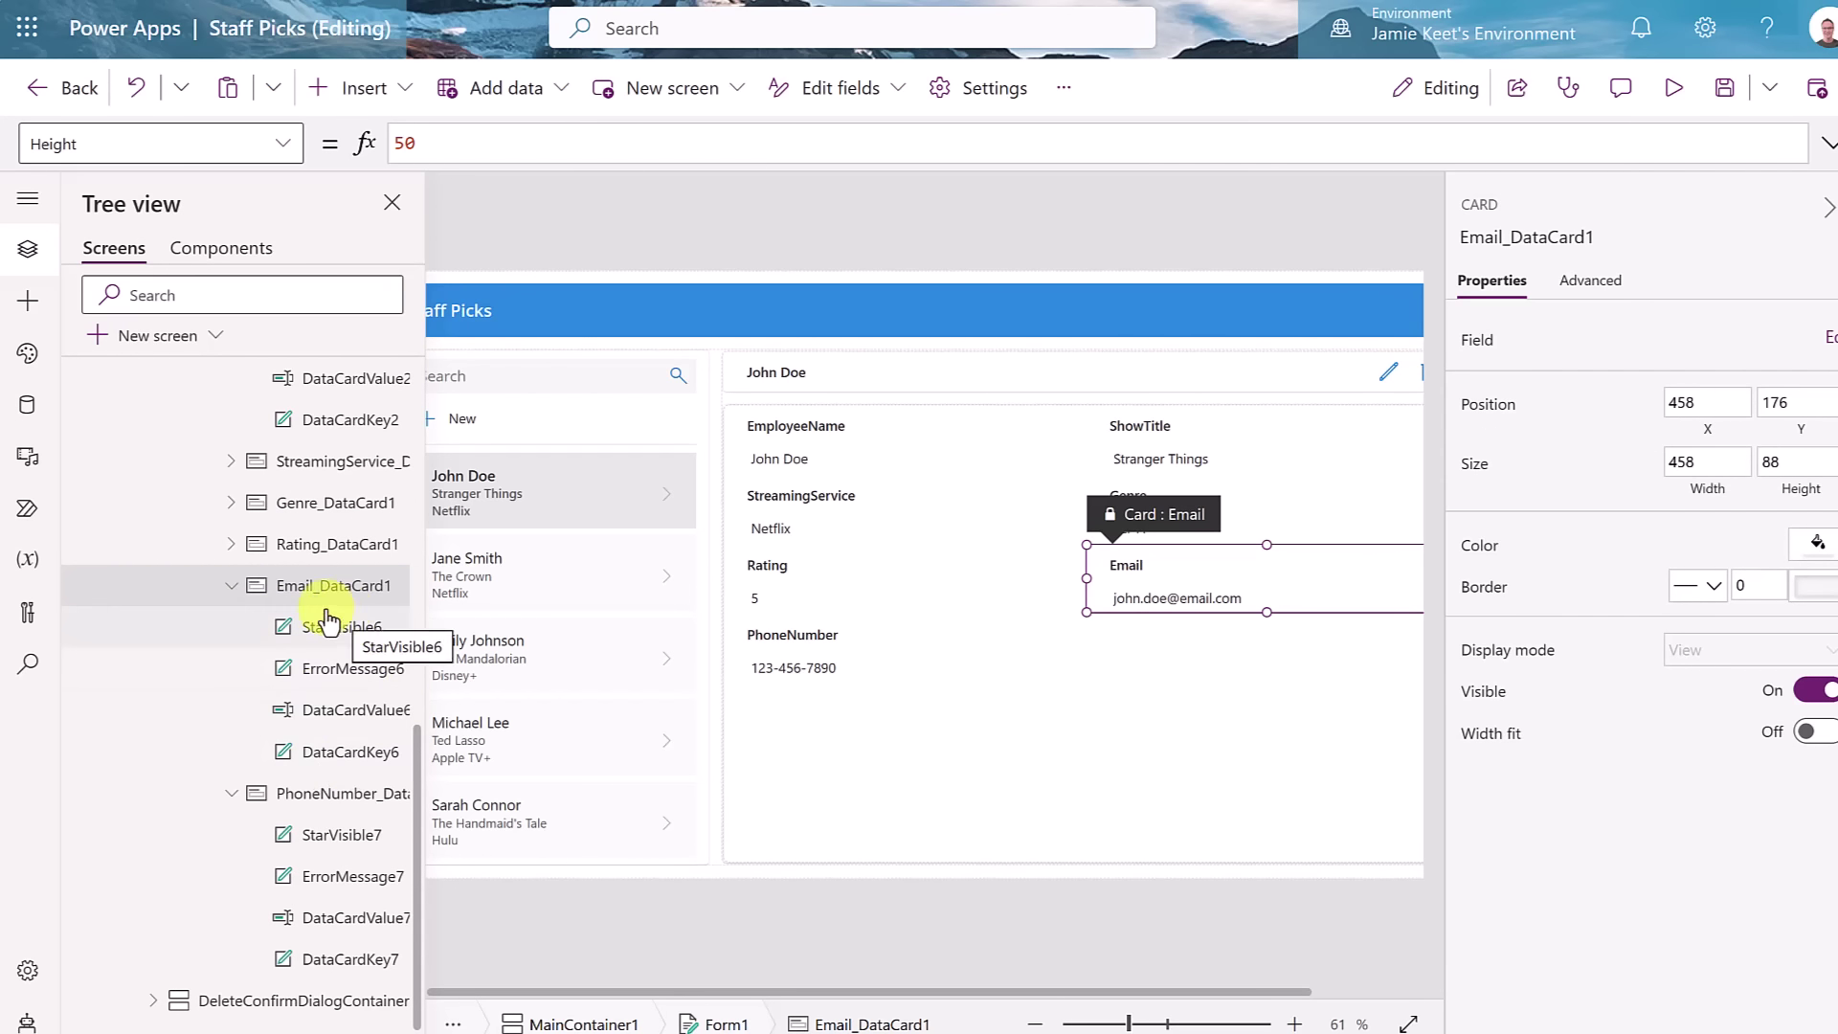
{"action": "left_click", "coordinate": [337, 676]}
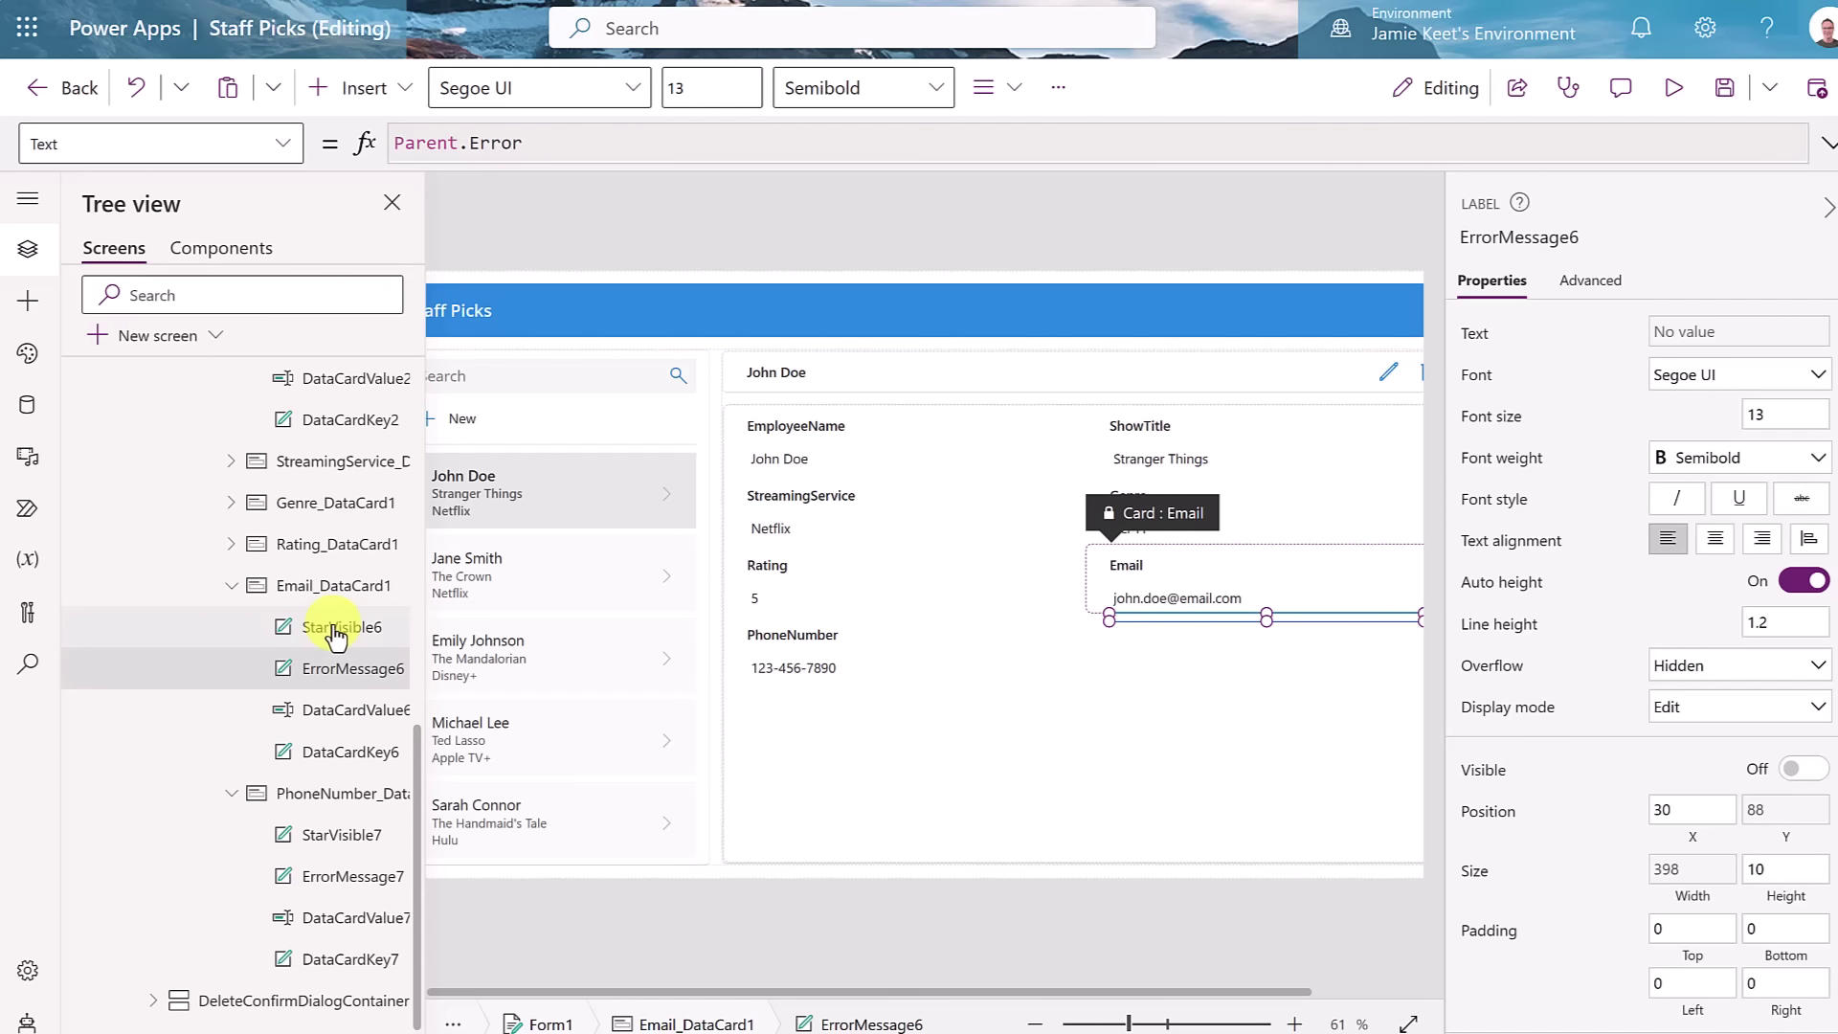
{"action": "left_click", "coordinate": [334, 630]}
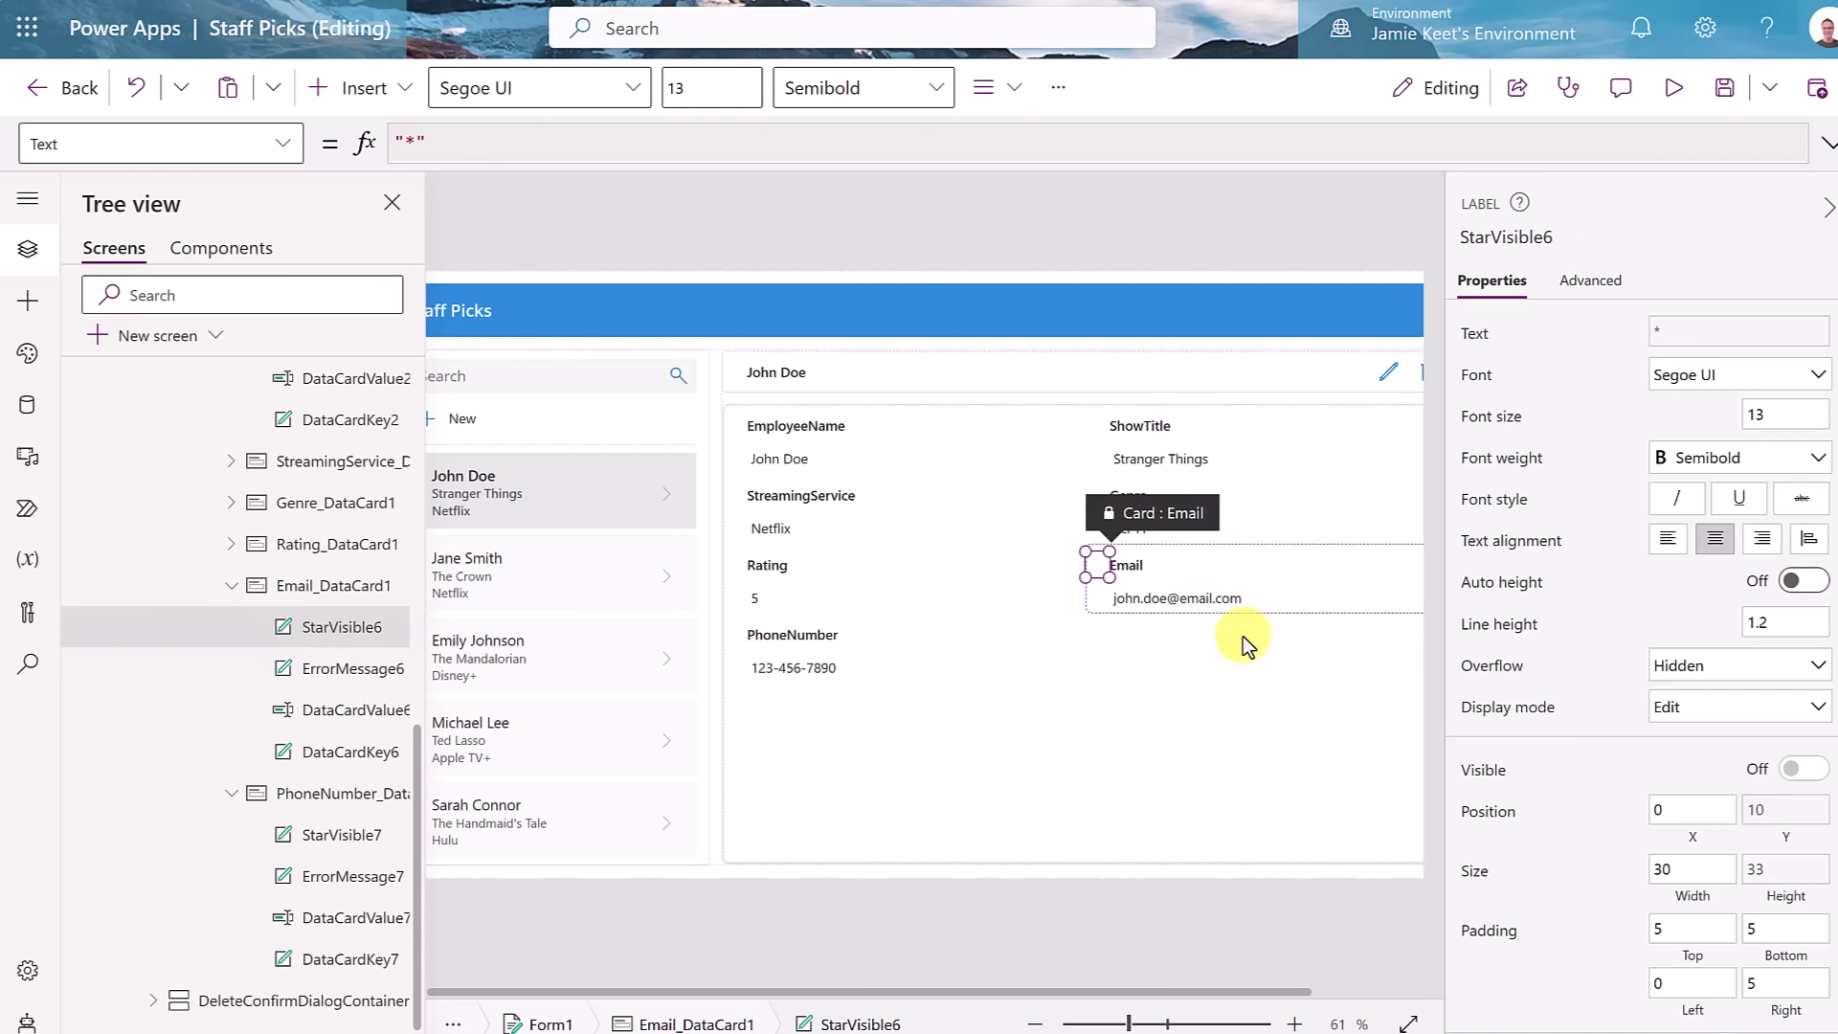
{"action": "left_click", "coordinate": [1214, 660]}
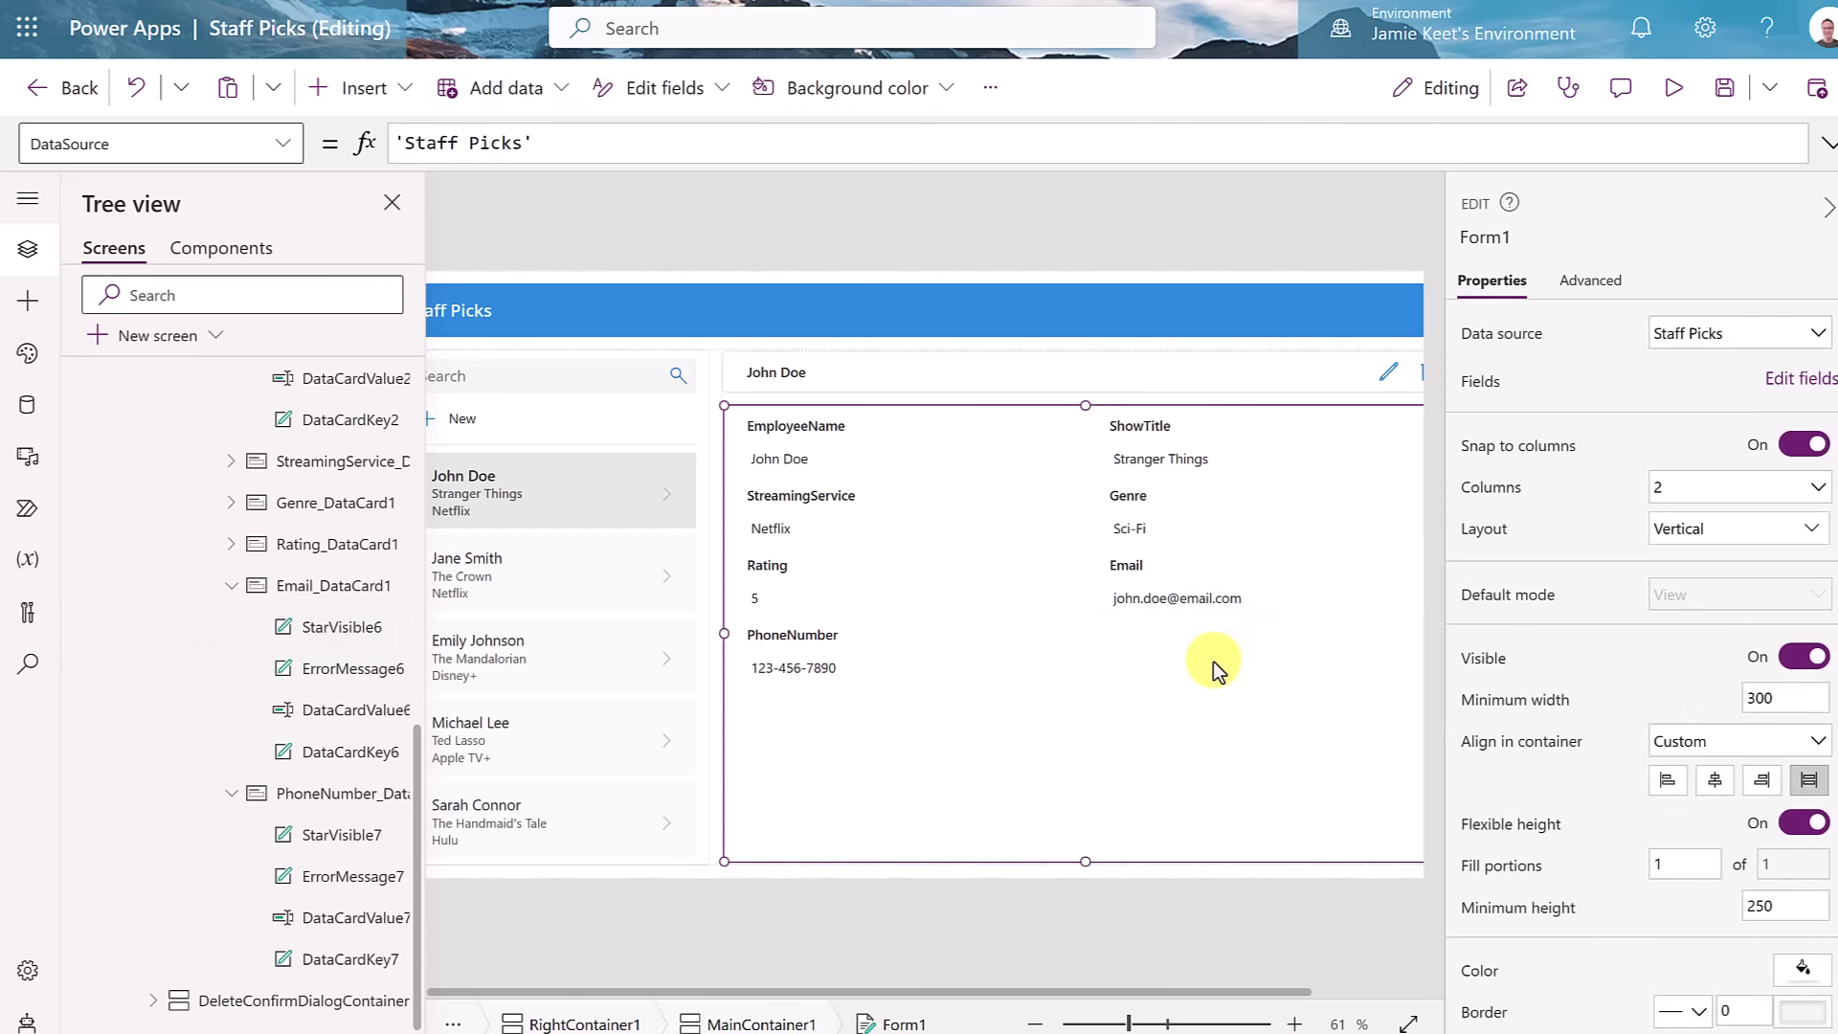
{"action": "left_click", "coordinate": [1146, 603]}
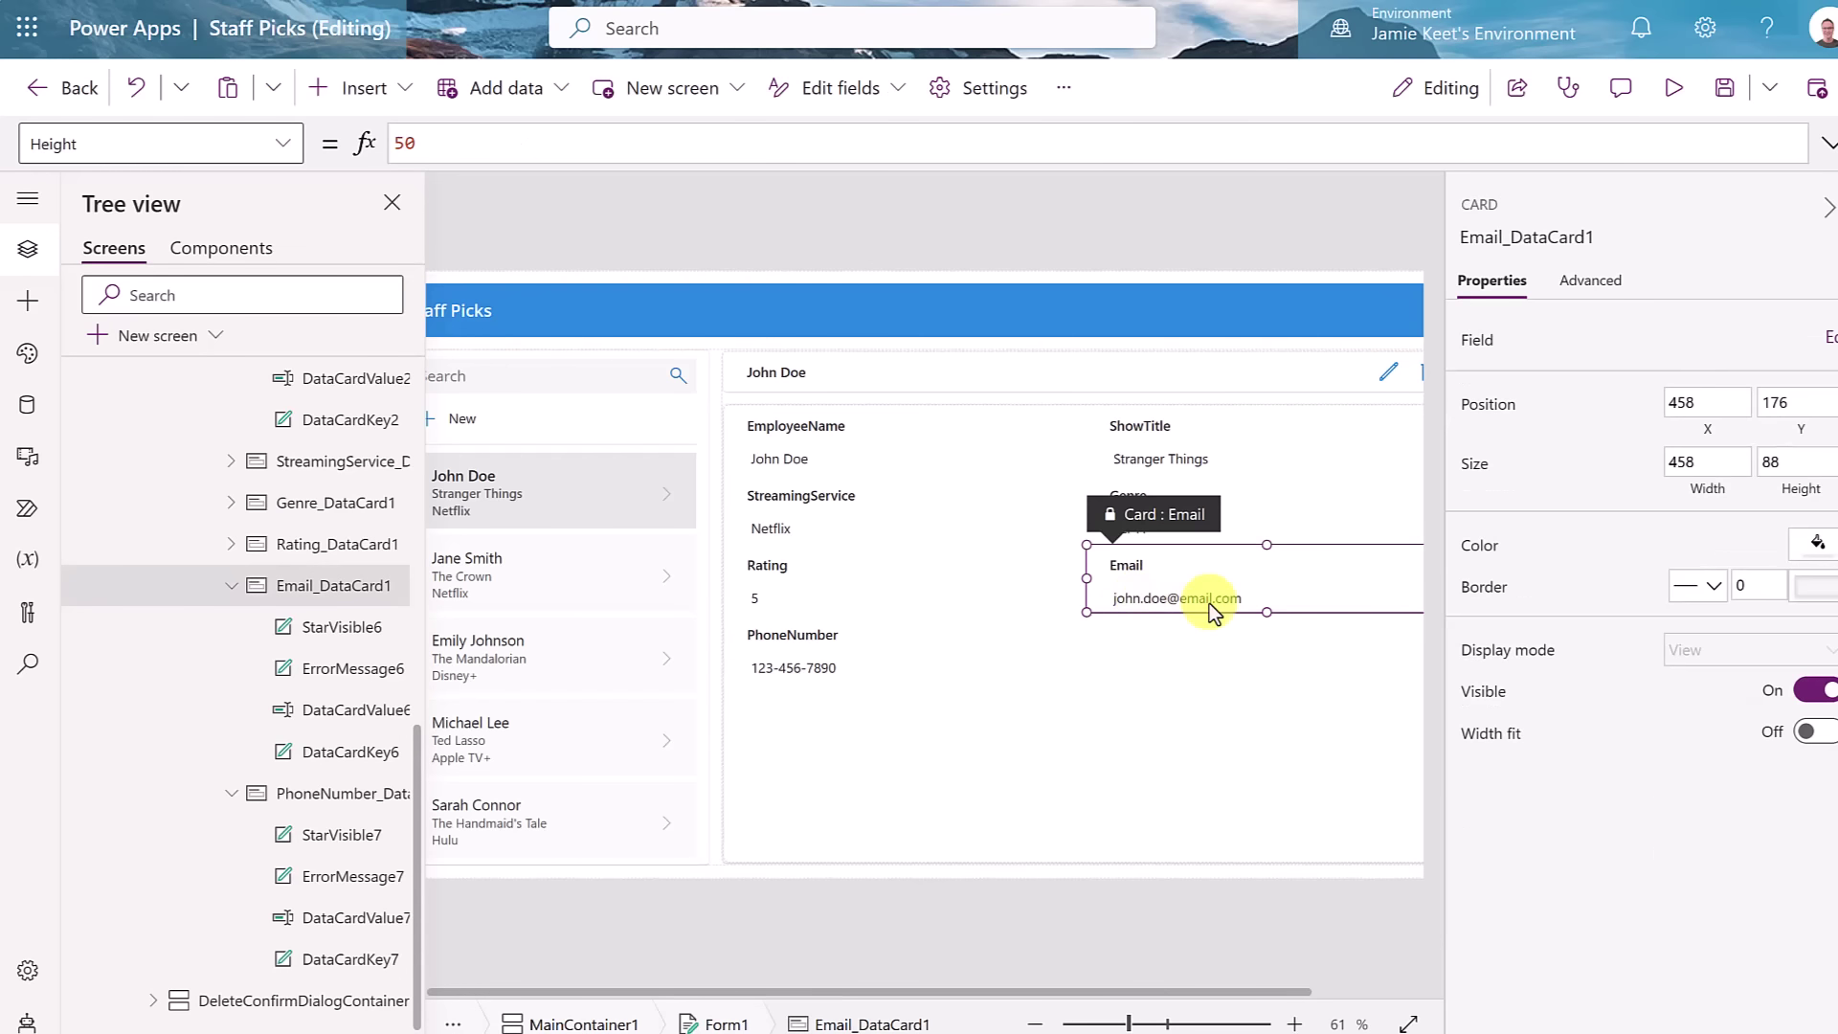
{"action": "double_click", "coordinate": [1126, 566]}
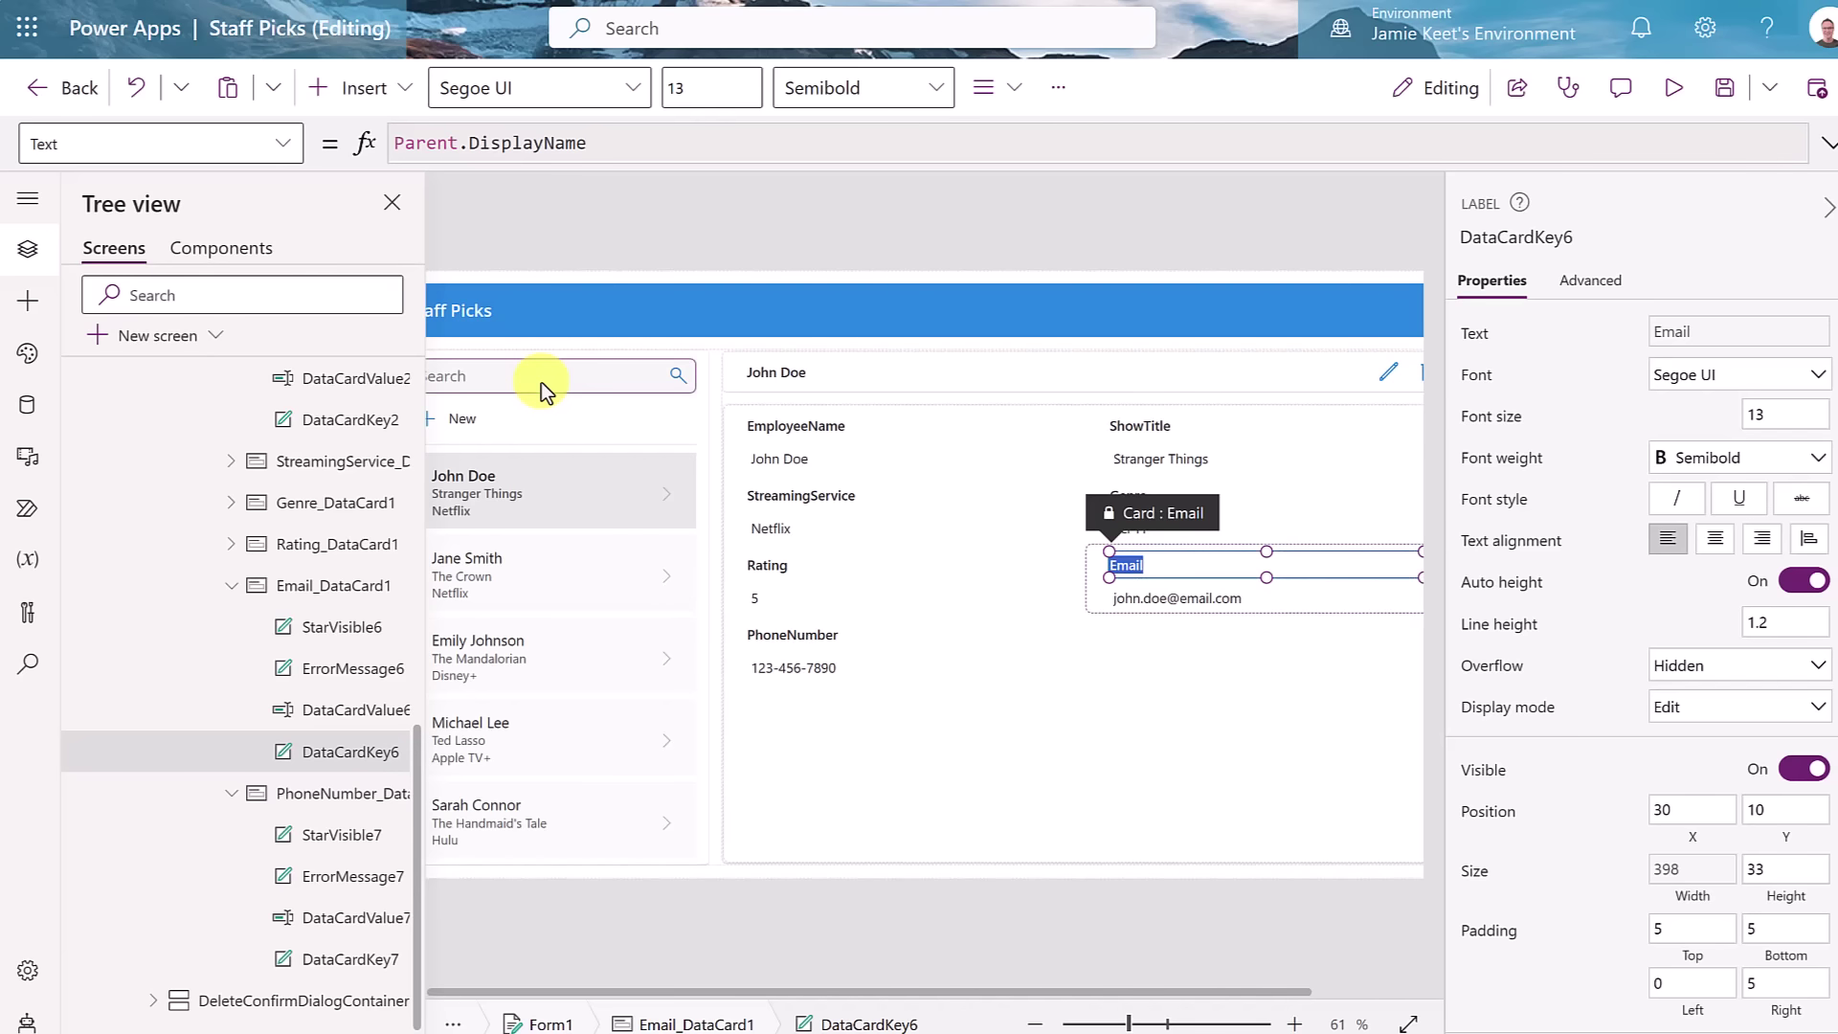
- Try a dark orange background color on the search input in the sidebar and undo it
{"action": "left_click", "coordinate": [575, 388]}
{"action": "scroll", "coordinate": [308, 498], "scroll_direction": "up", "scroll_amount": 10}
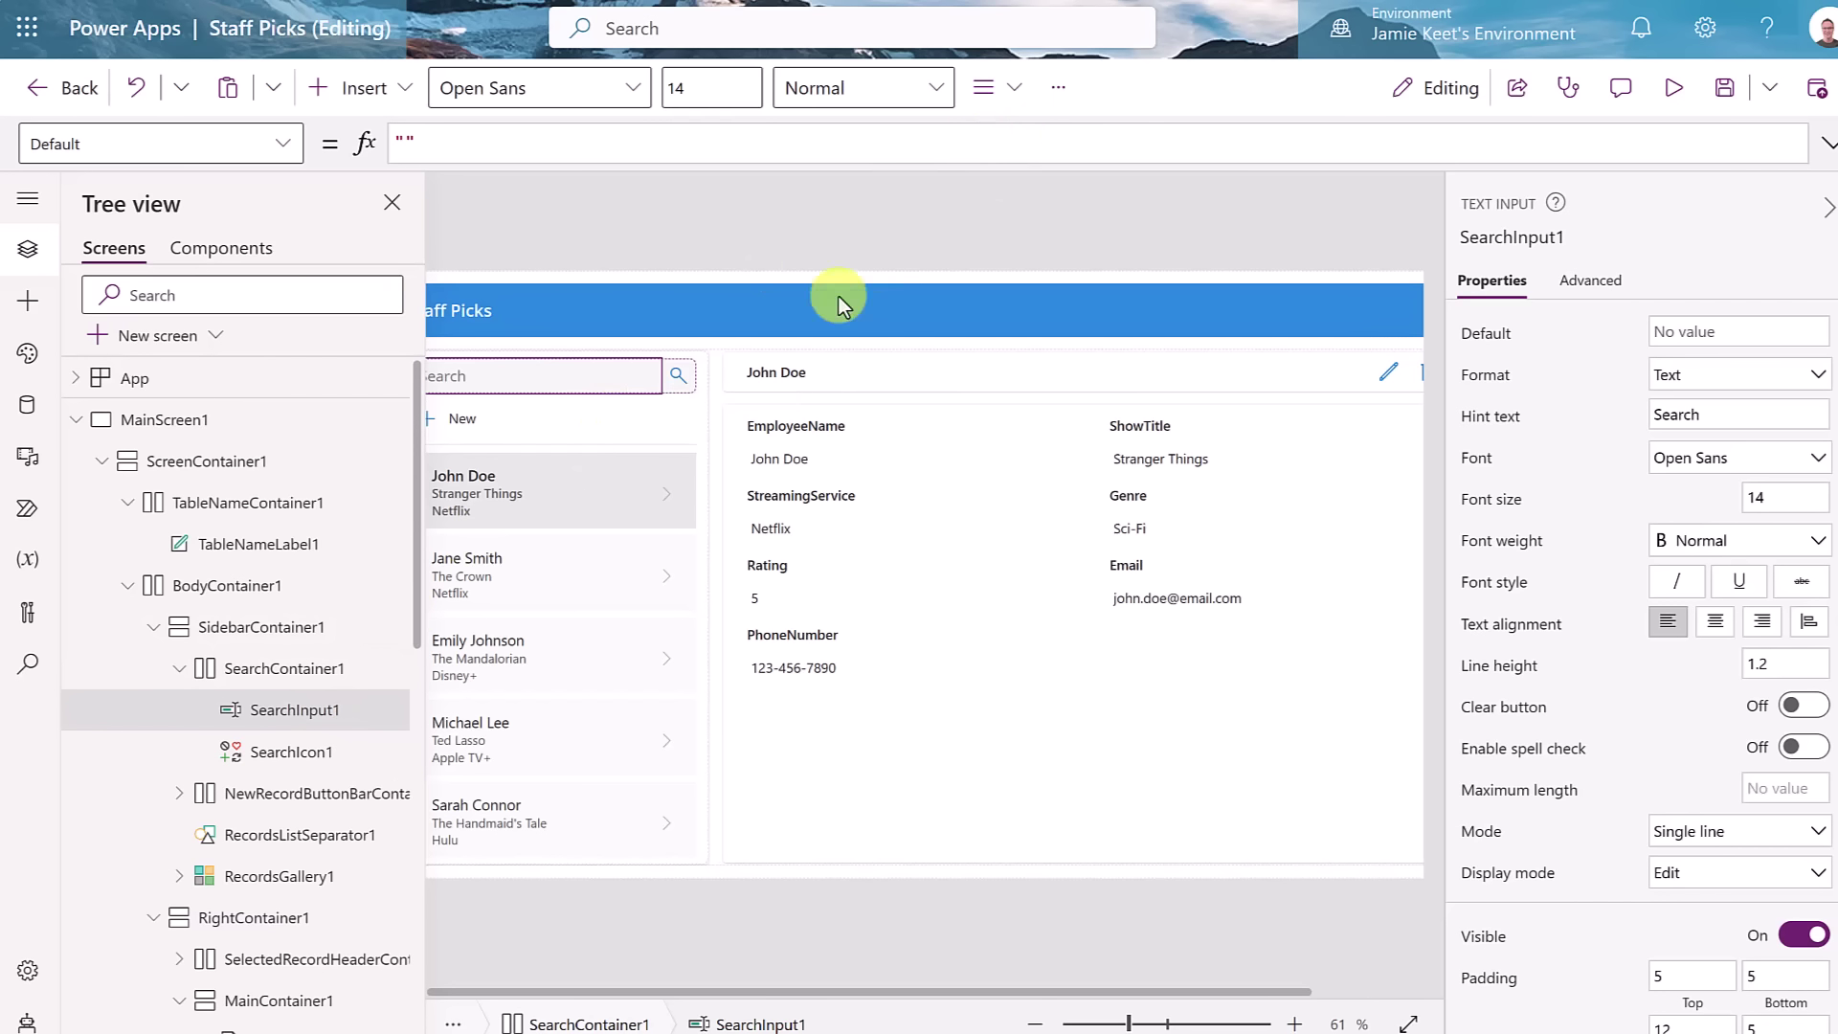
{"action": "left_click", "coordinate": [1059, 89]}
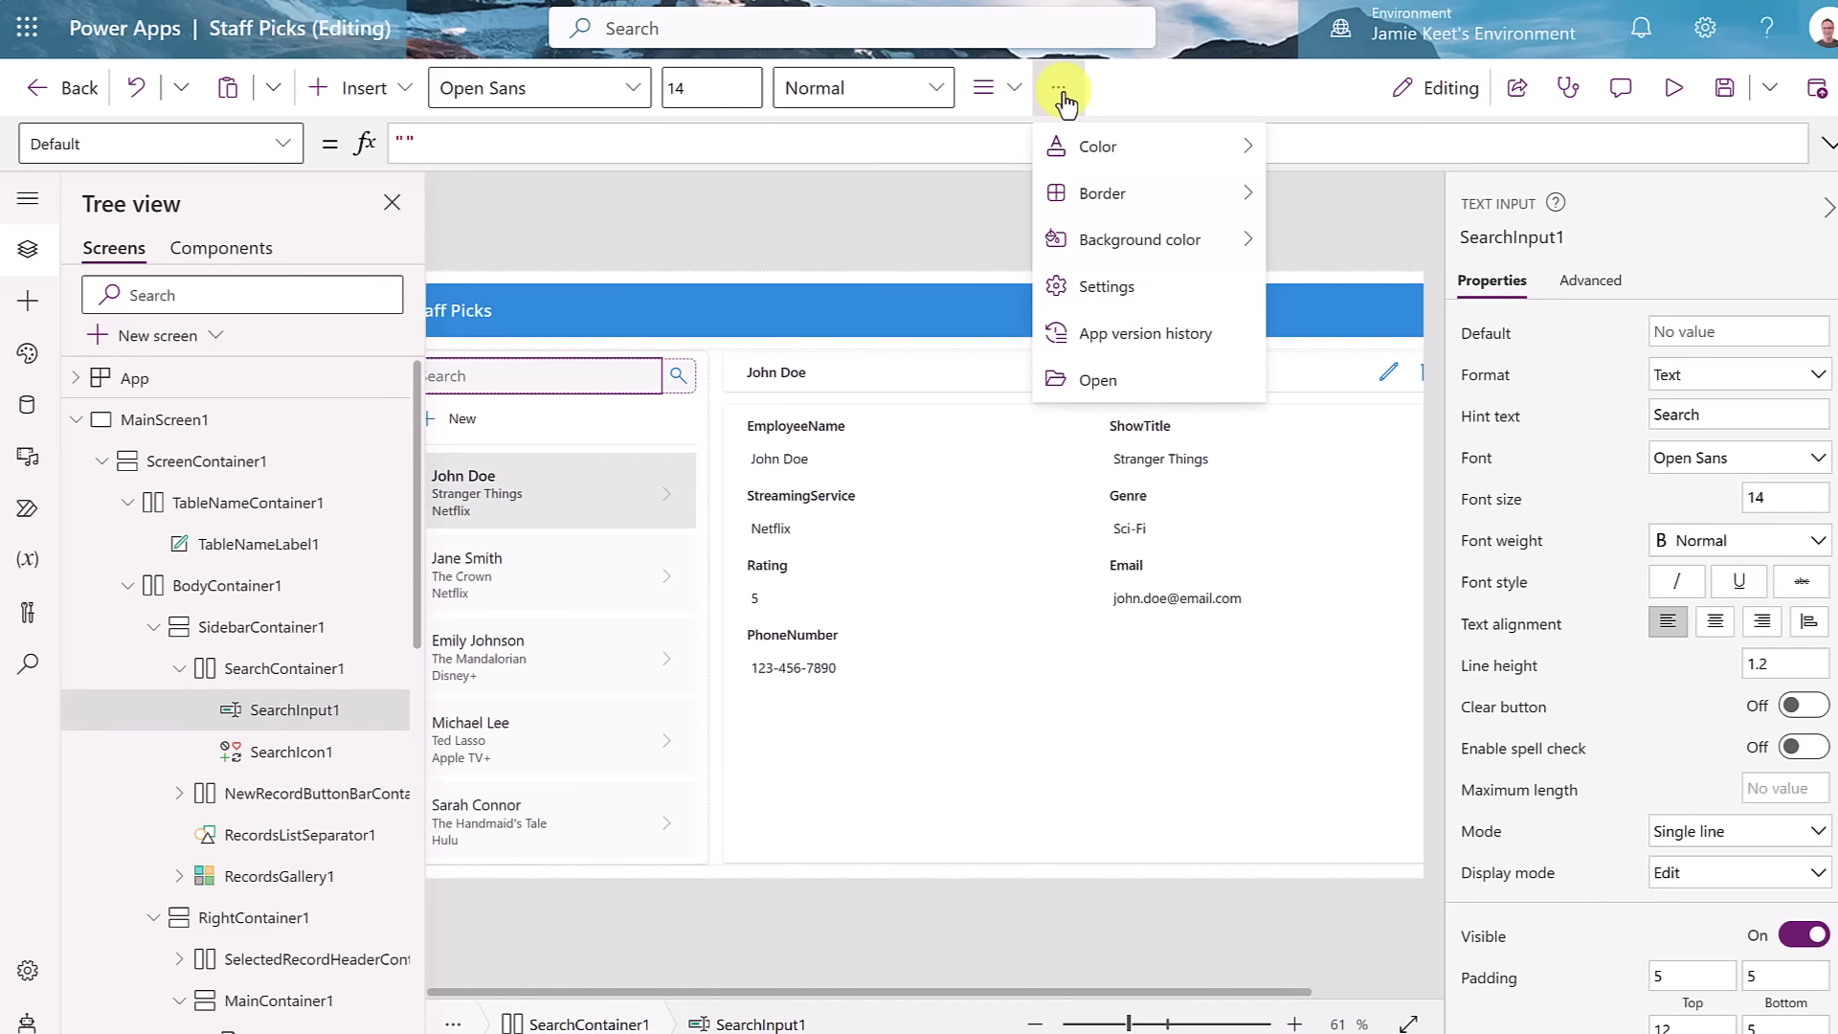
{"action": "mouse_move", "coordinate": [1082, 152]}
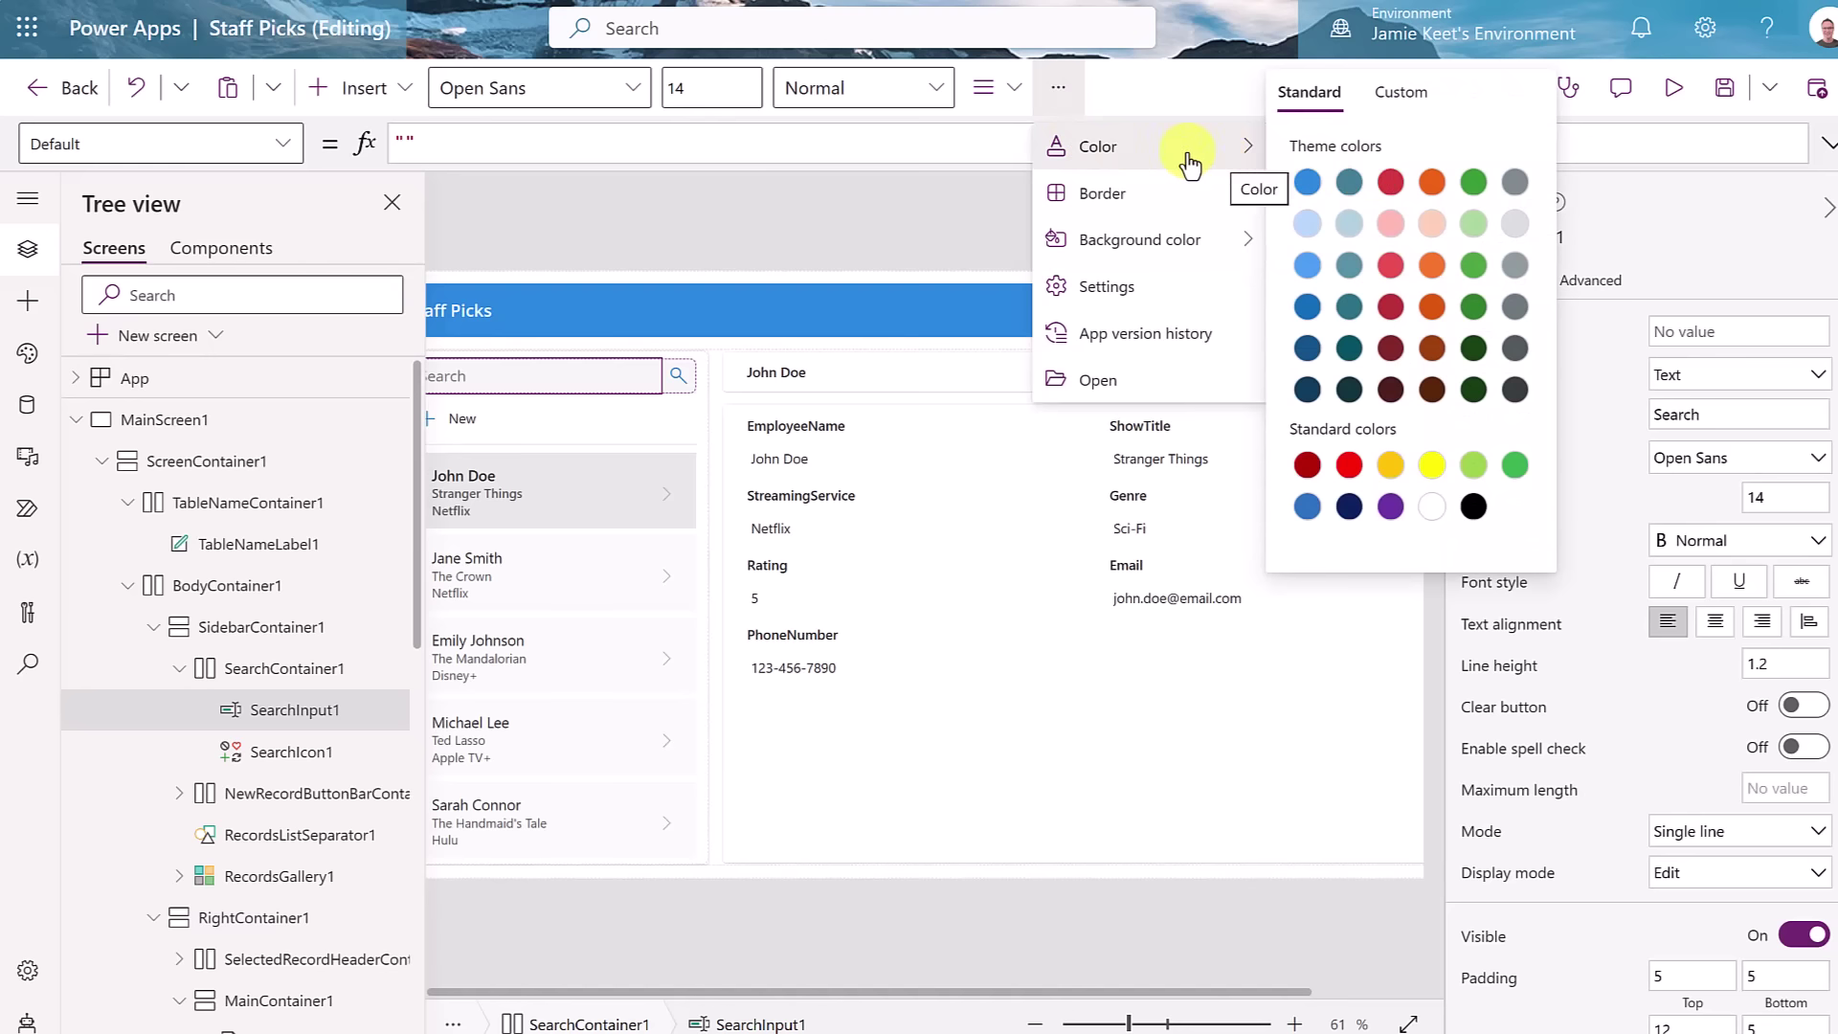
{"action": "mouse_move", "coordinate": [1178, 247]}
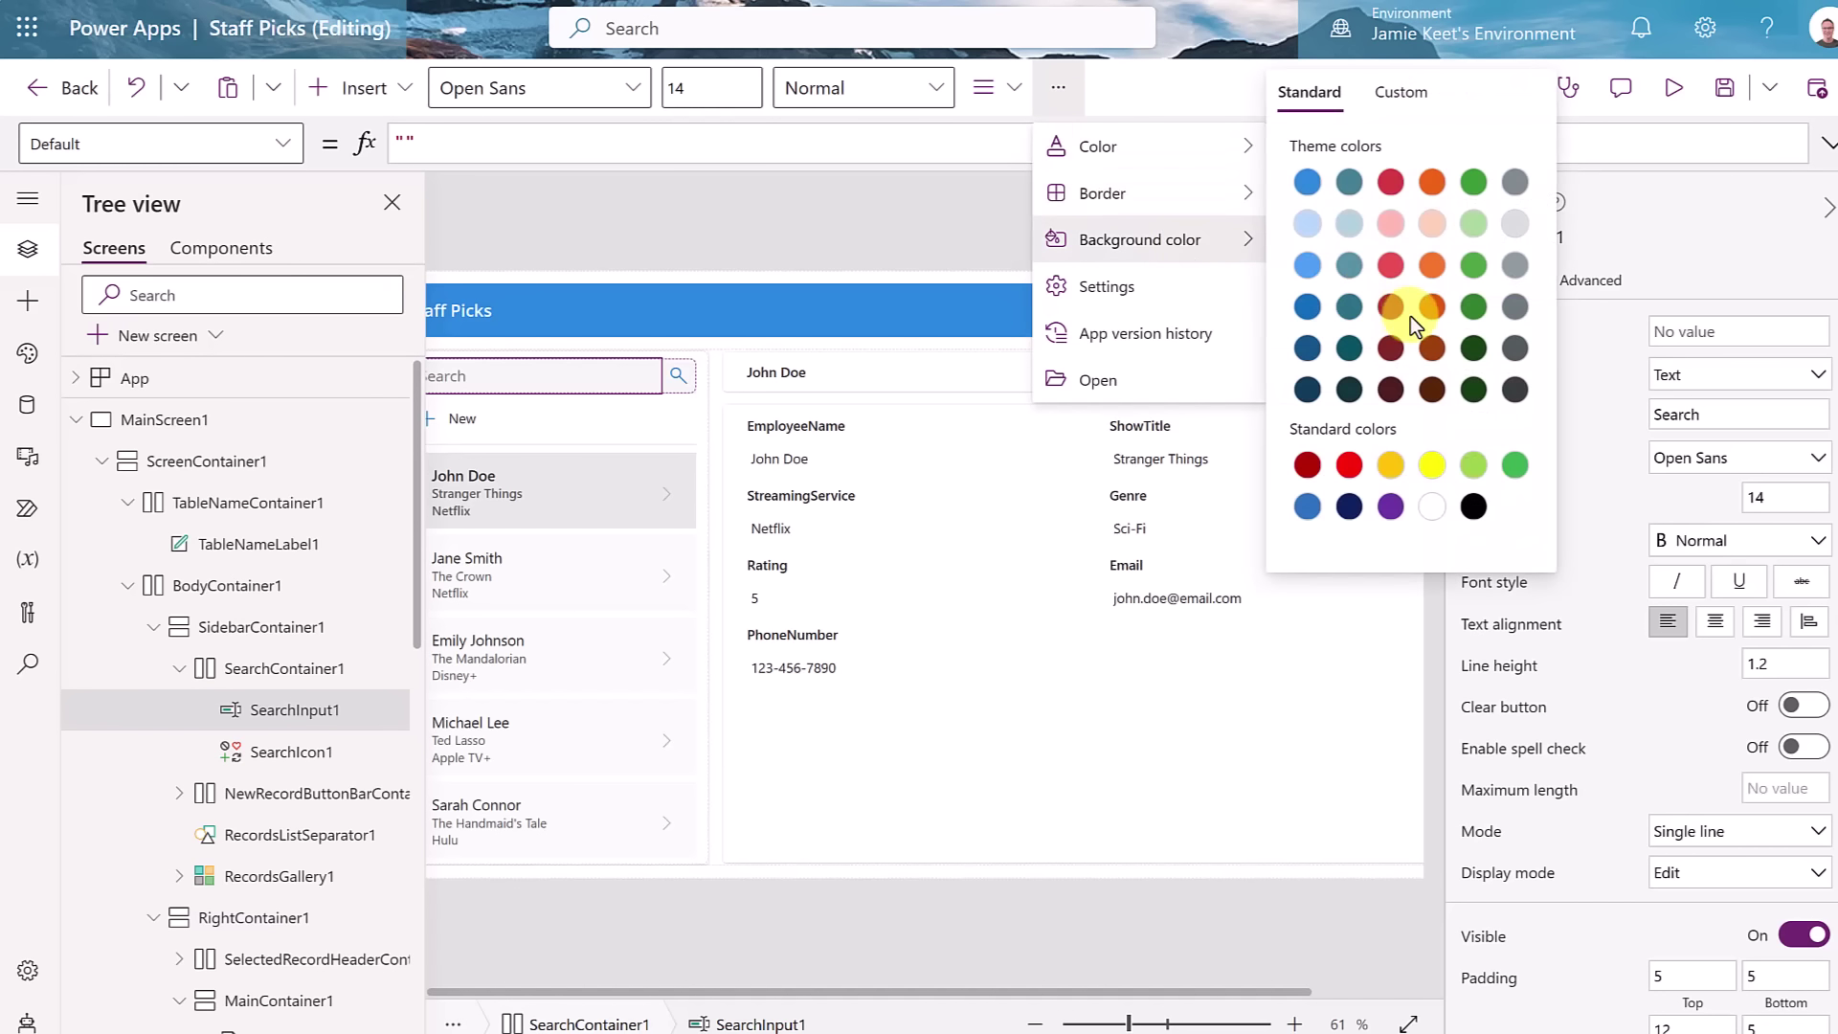
{"action": "left_click", "coordinate": [1432, 306]}
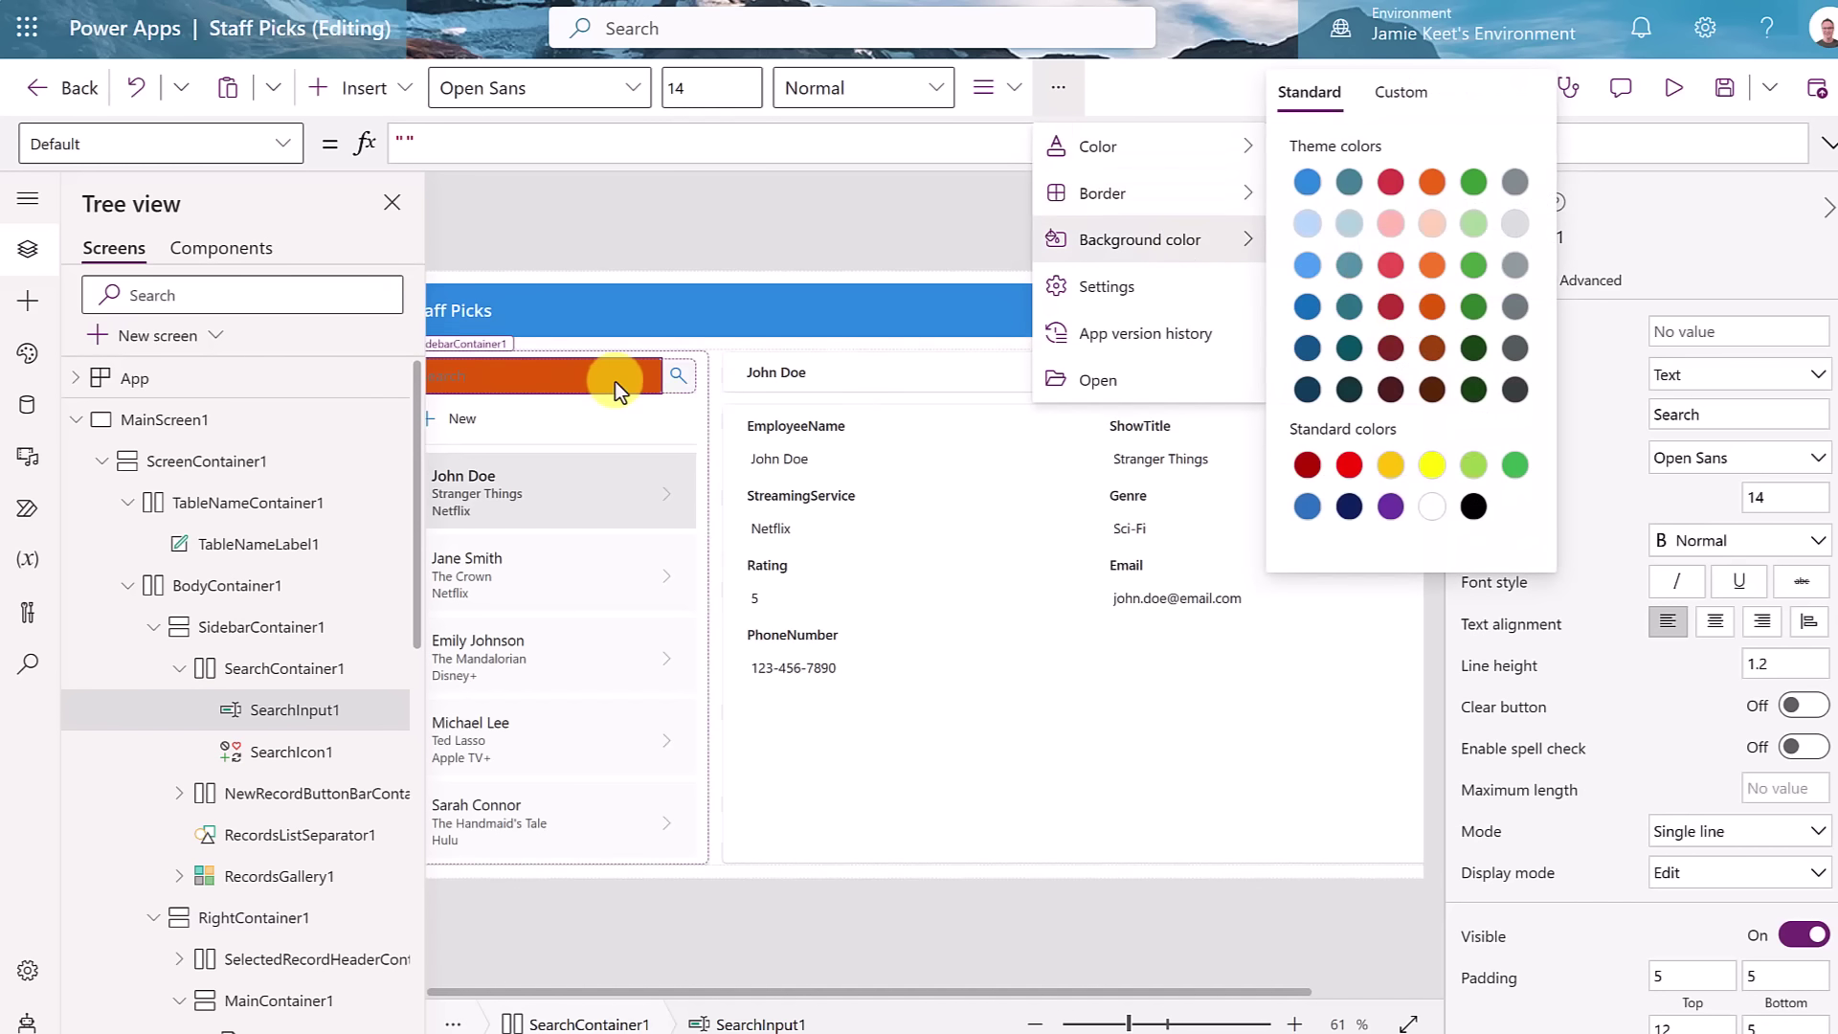
{"action": "left_click", "coordinate": [695, 184]}
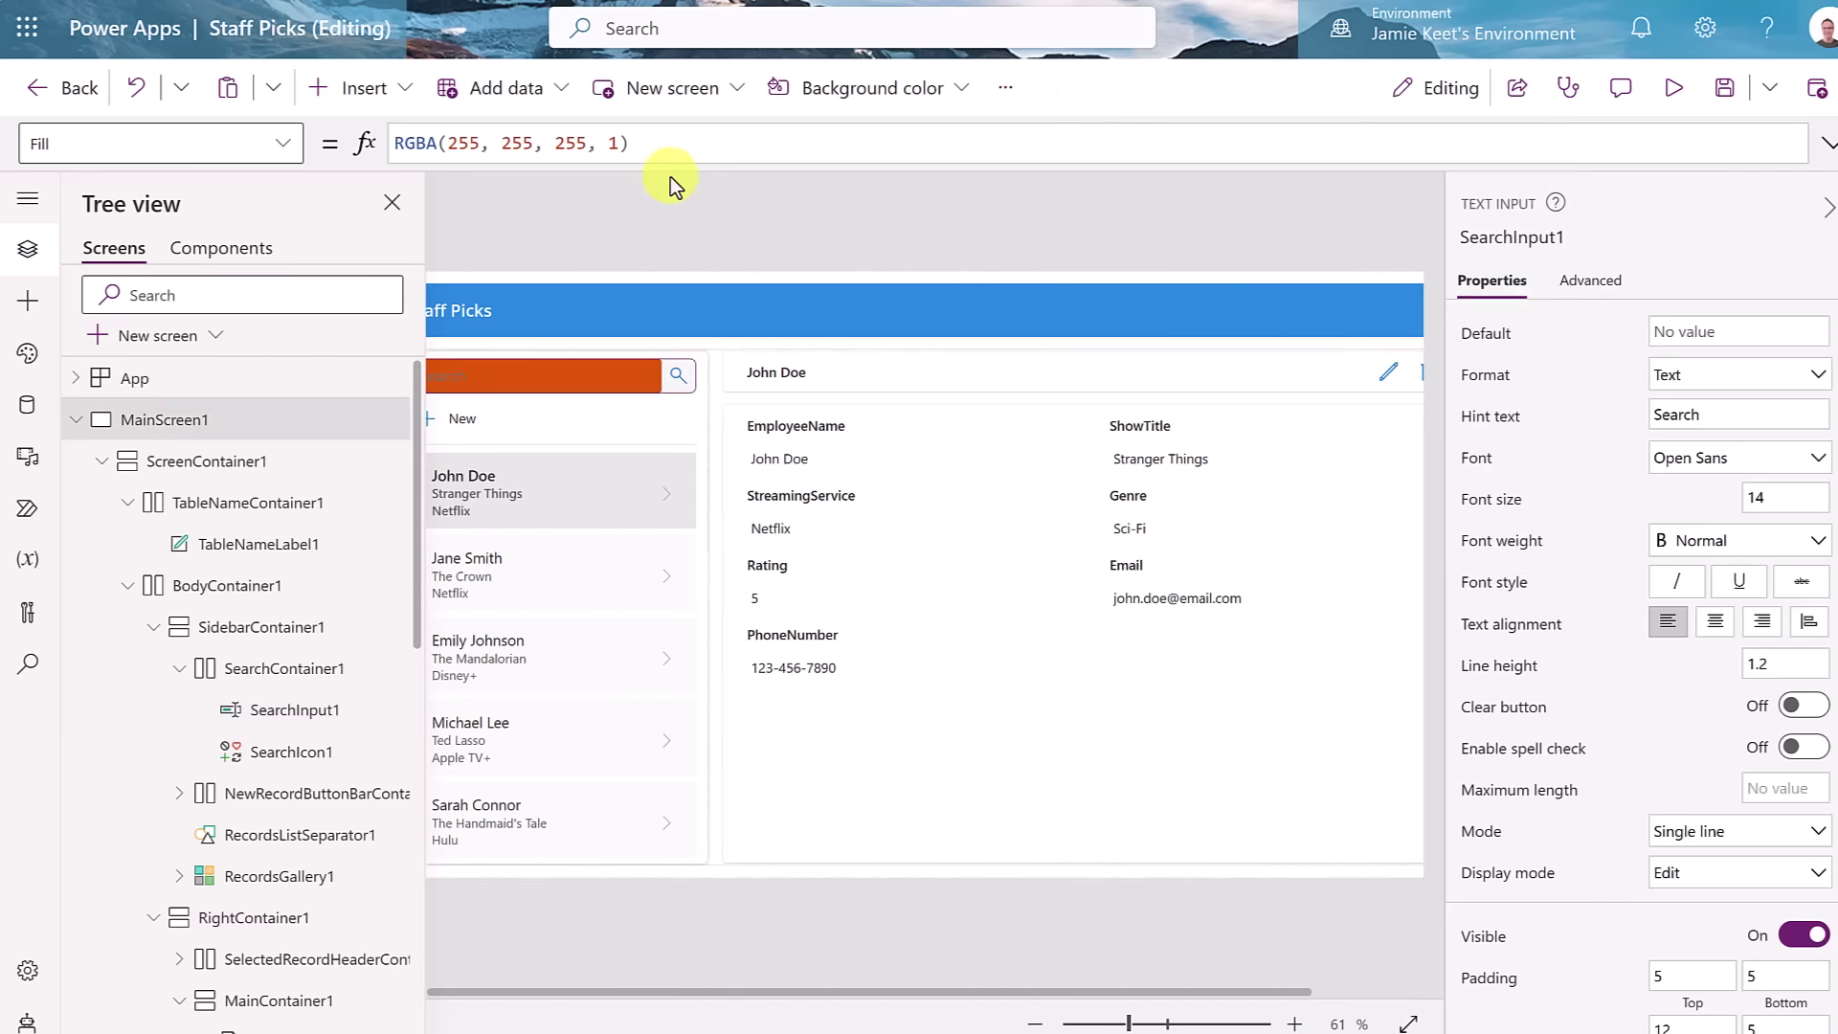
{"action": "left_click", "coordinate": [137, 88]}
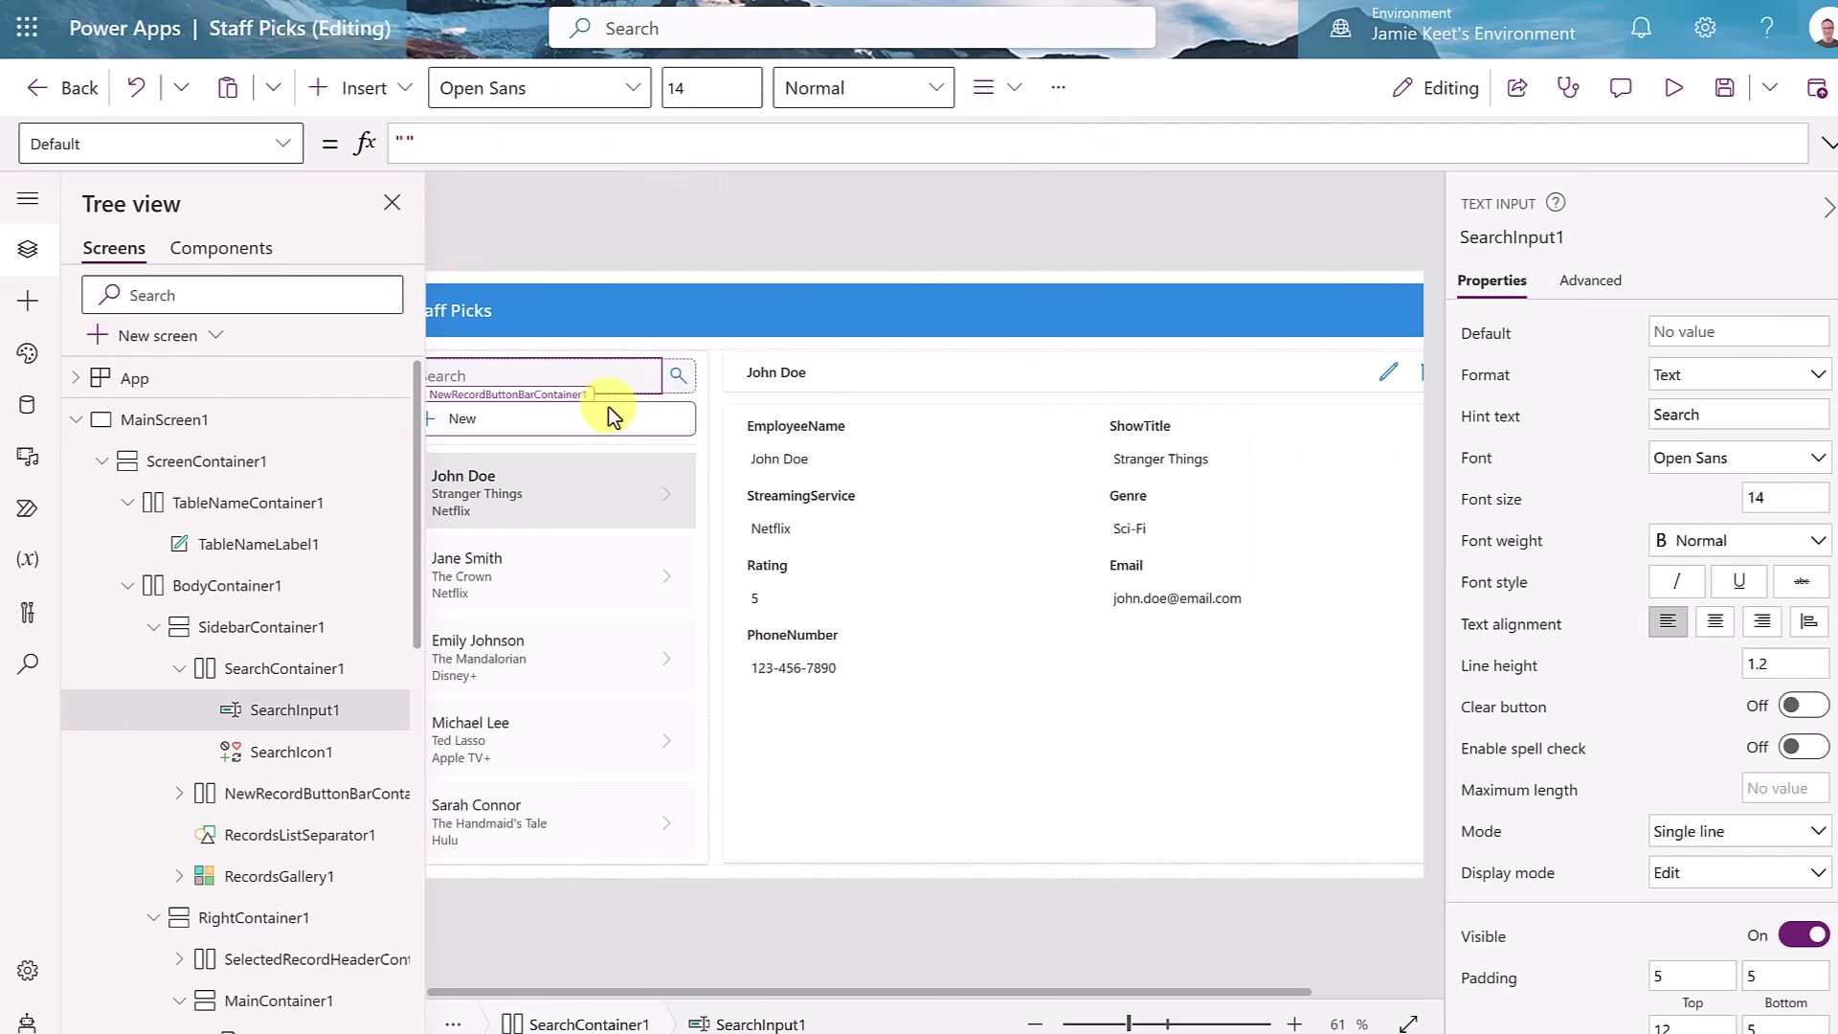
- Set the fill color of BodyContainer1 to the light blue theme color
{"action": "left_click", "coordinate": [259, 598]}
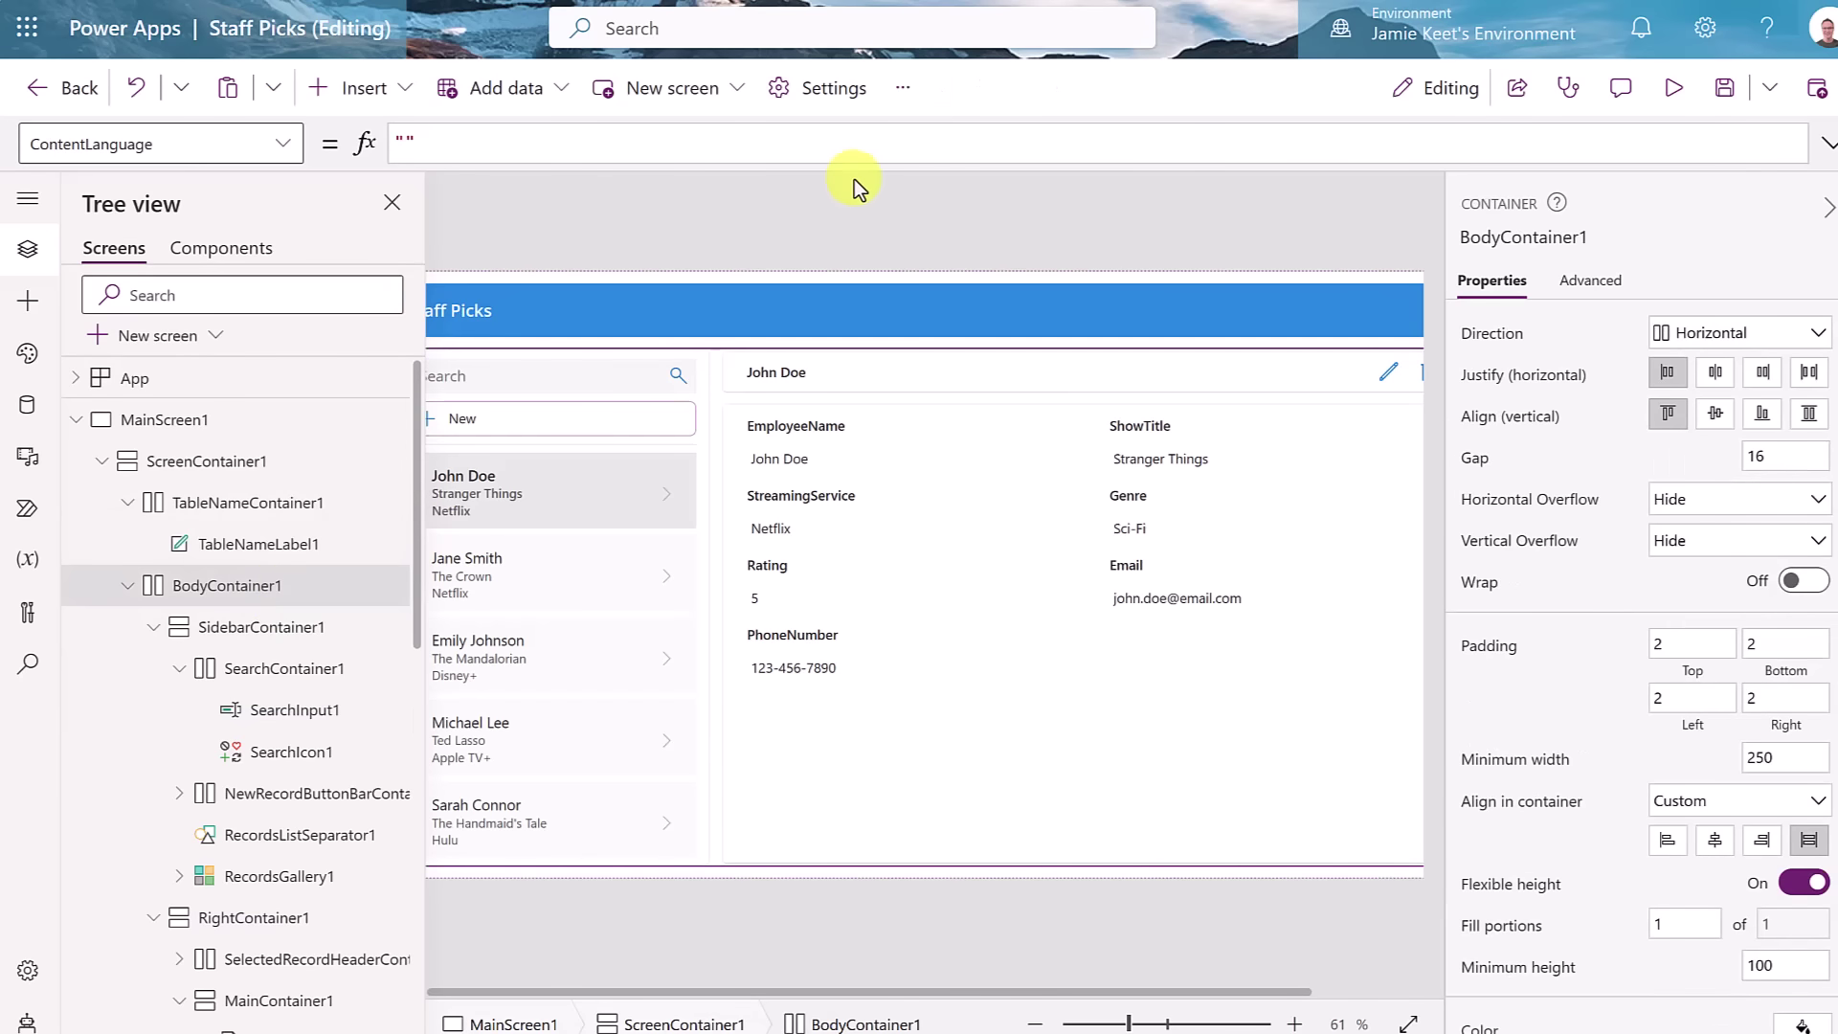
{"action": "left_click", "coordinate": [903, 87]}
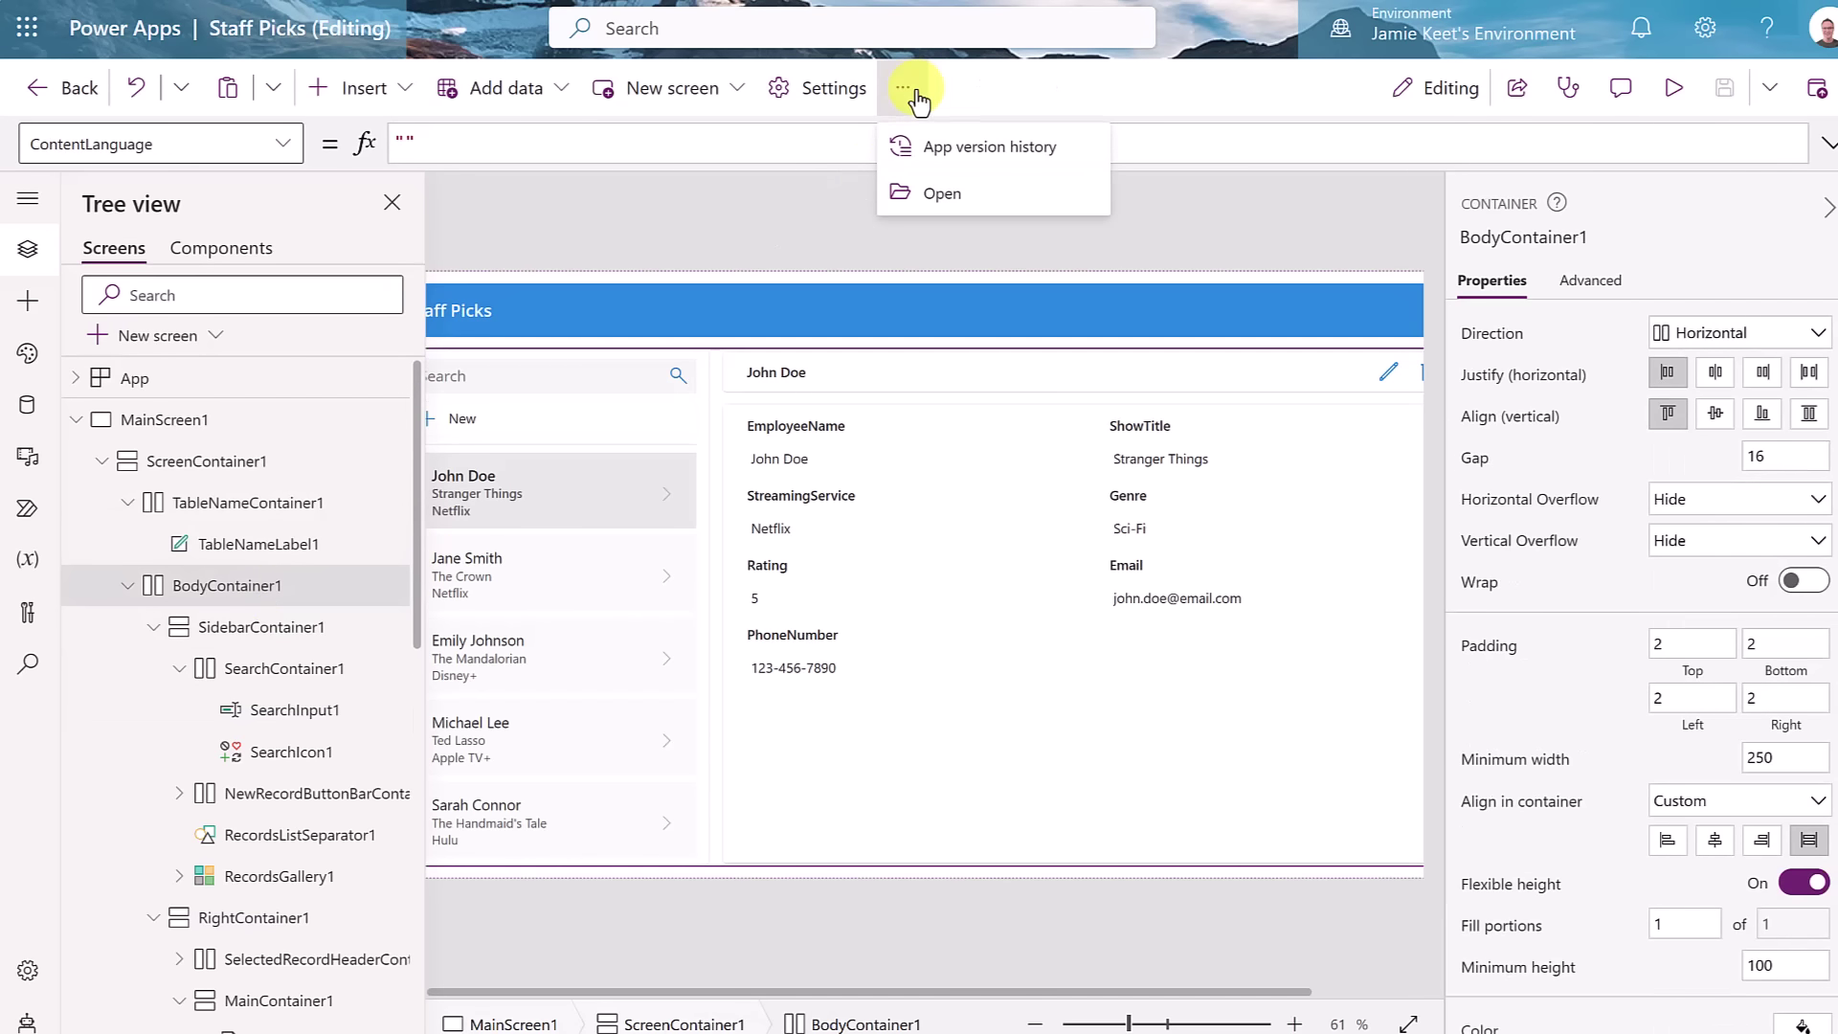
{"action": "left_click", "coordinate": [783, 220]}
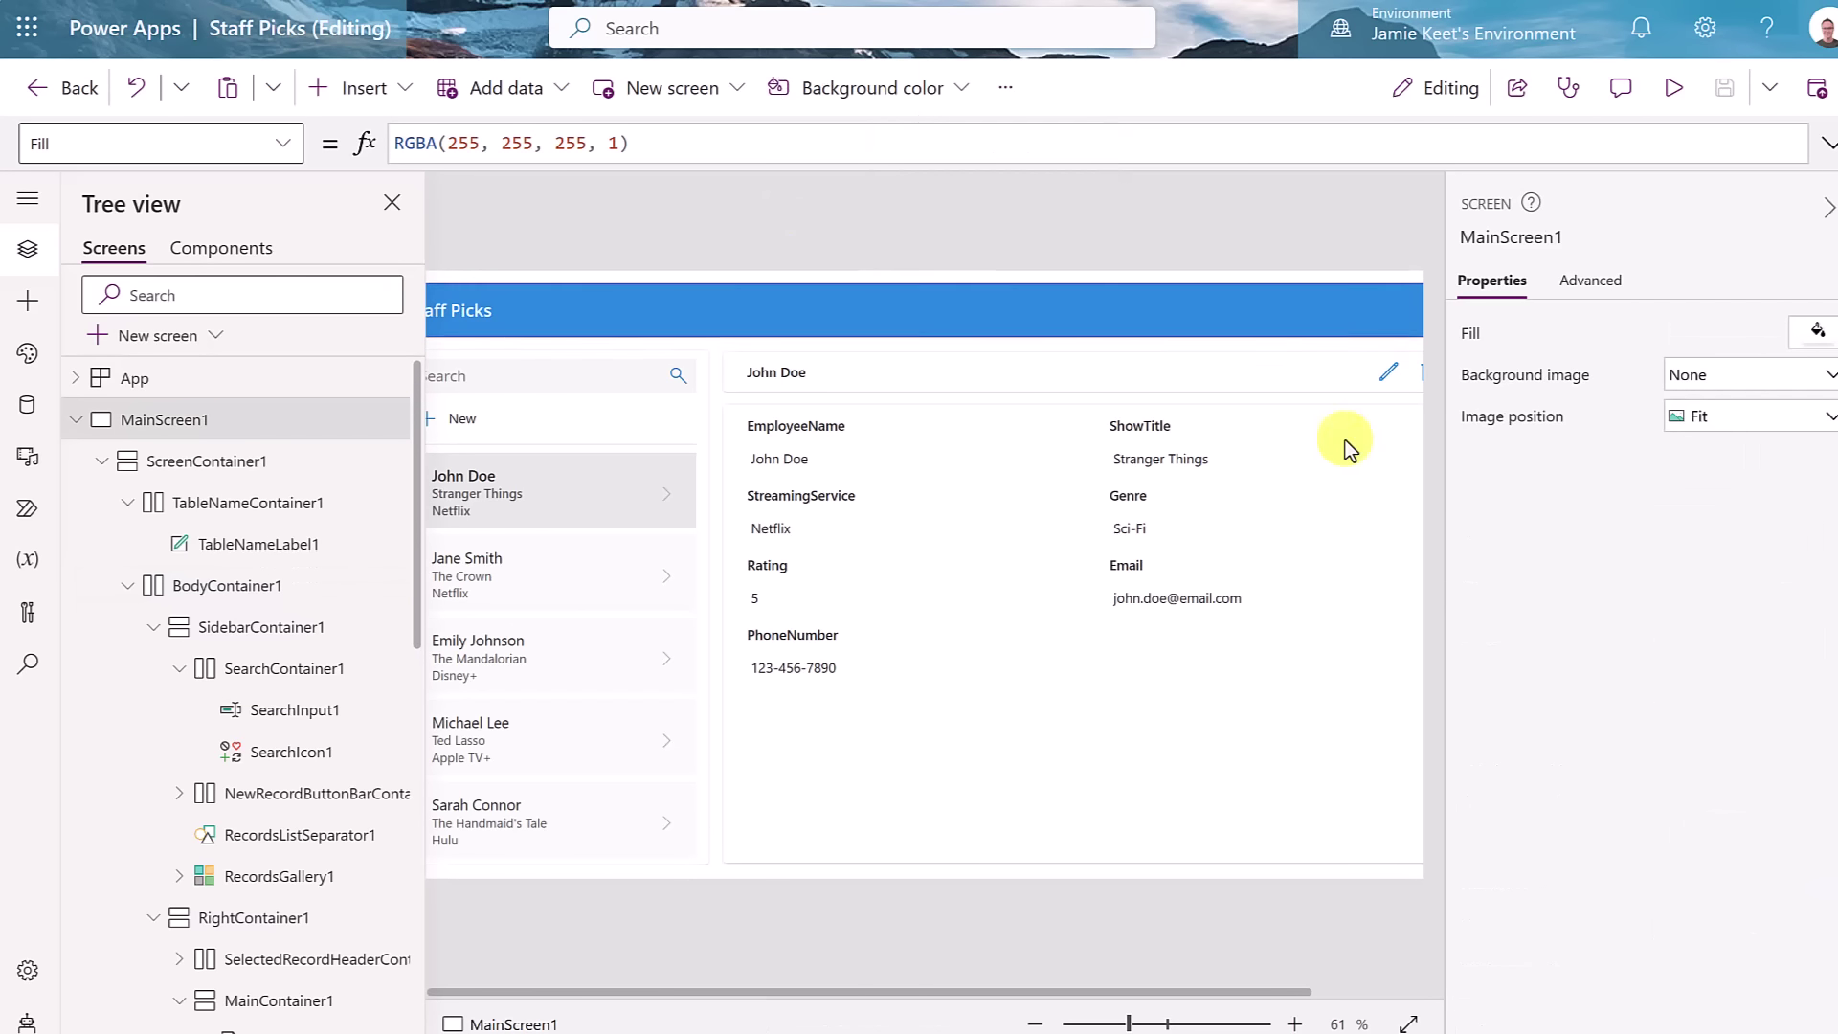
{"action": "left_click", "coordinate": [240, 613]}
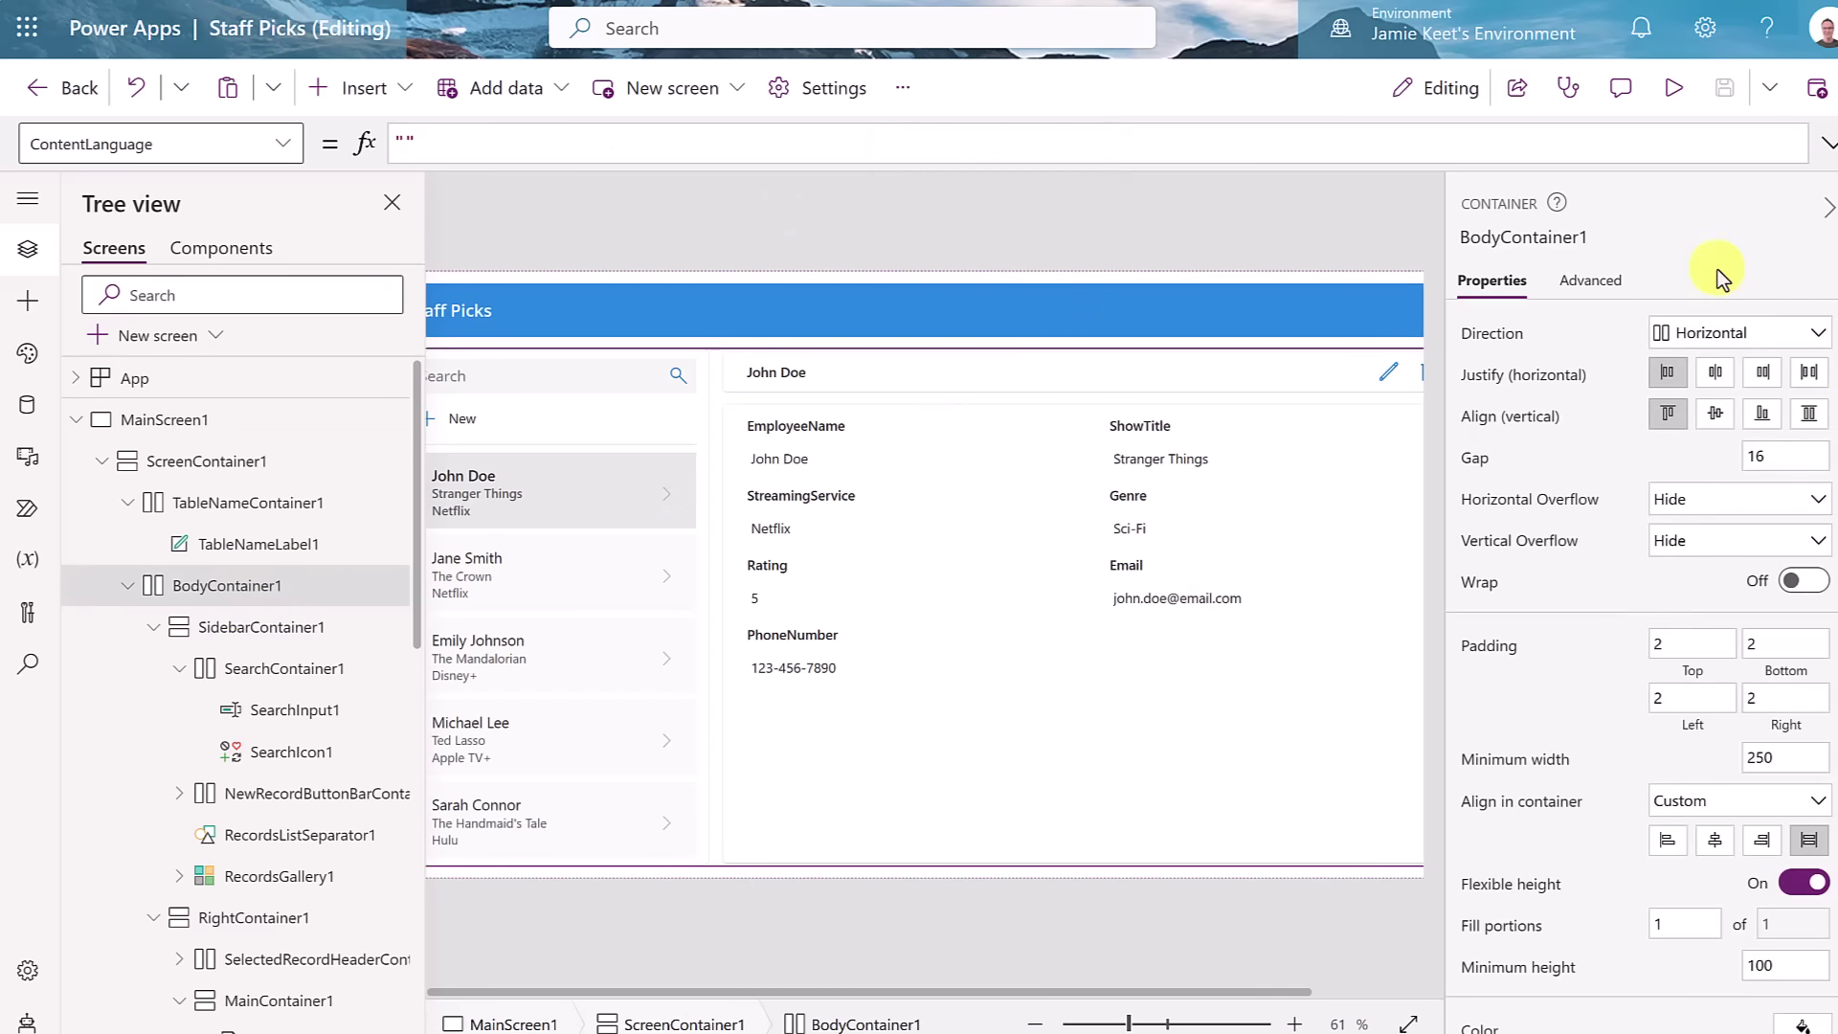
{"action": "scroll", "coordinate": [1598, 680], "scroll_direction": "down", "scroll_amount": 2}
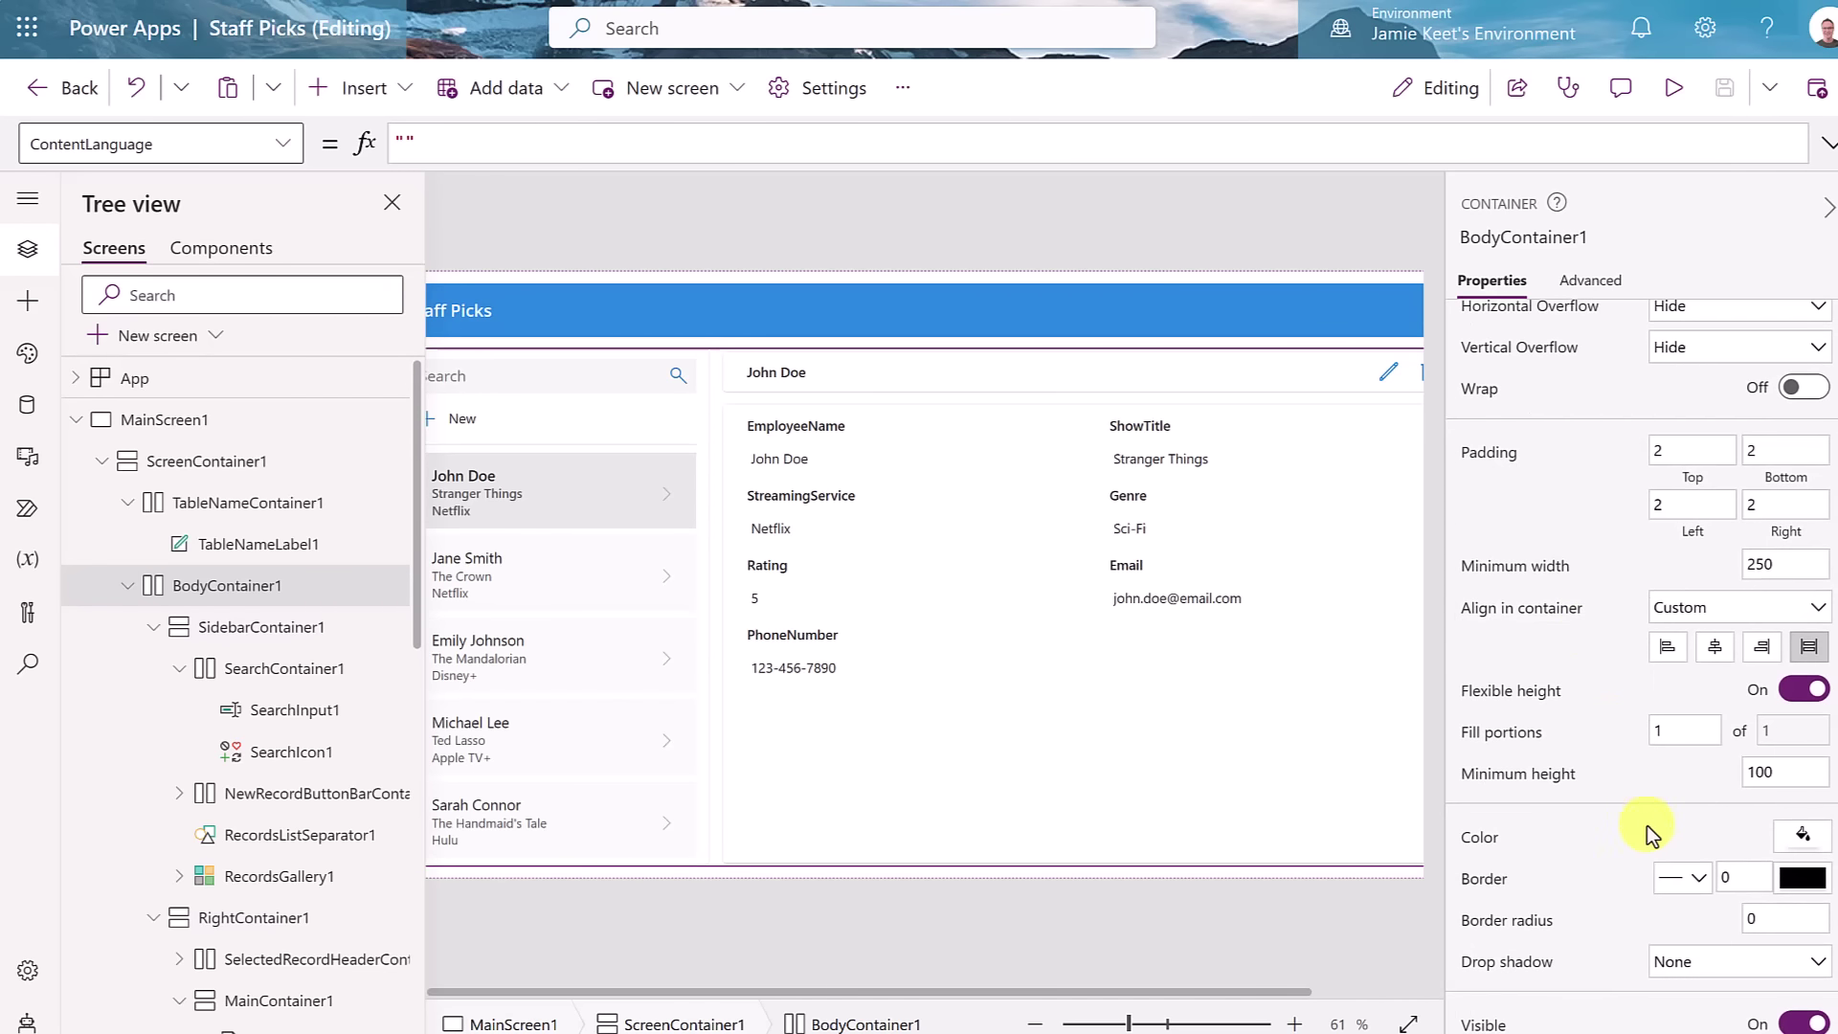
{"action": "left_click", "coordinate": [1801, 840]}
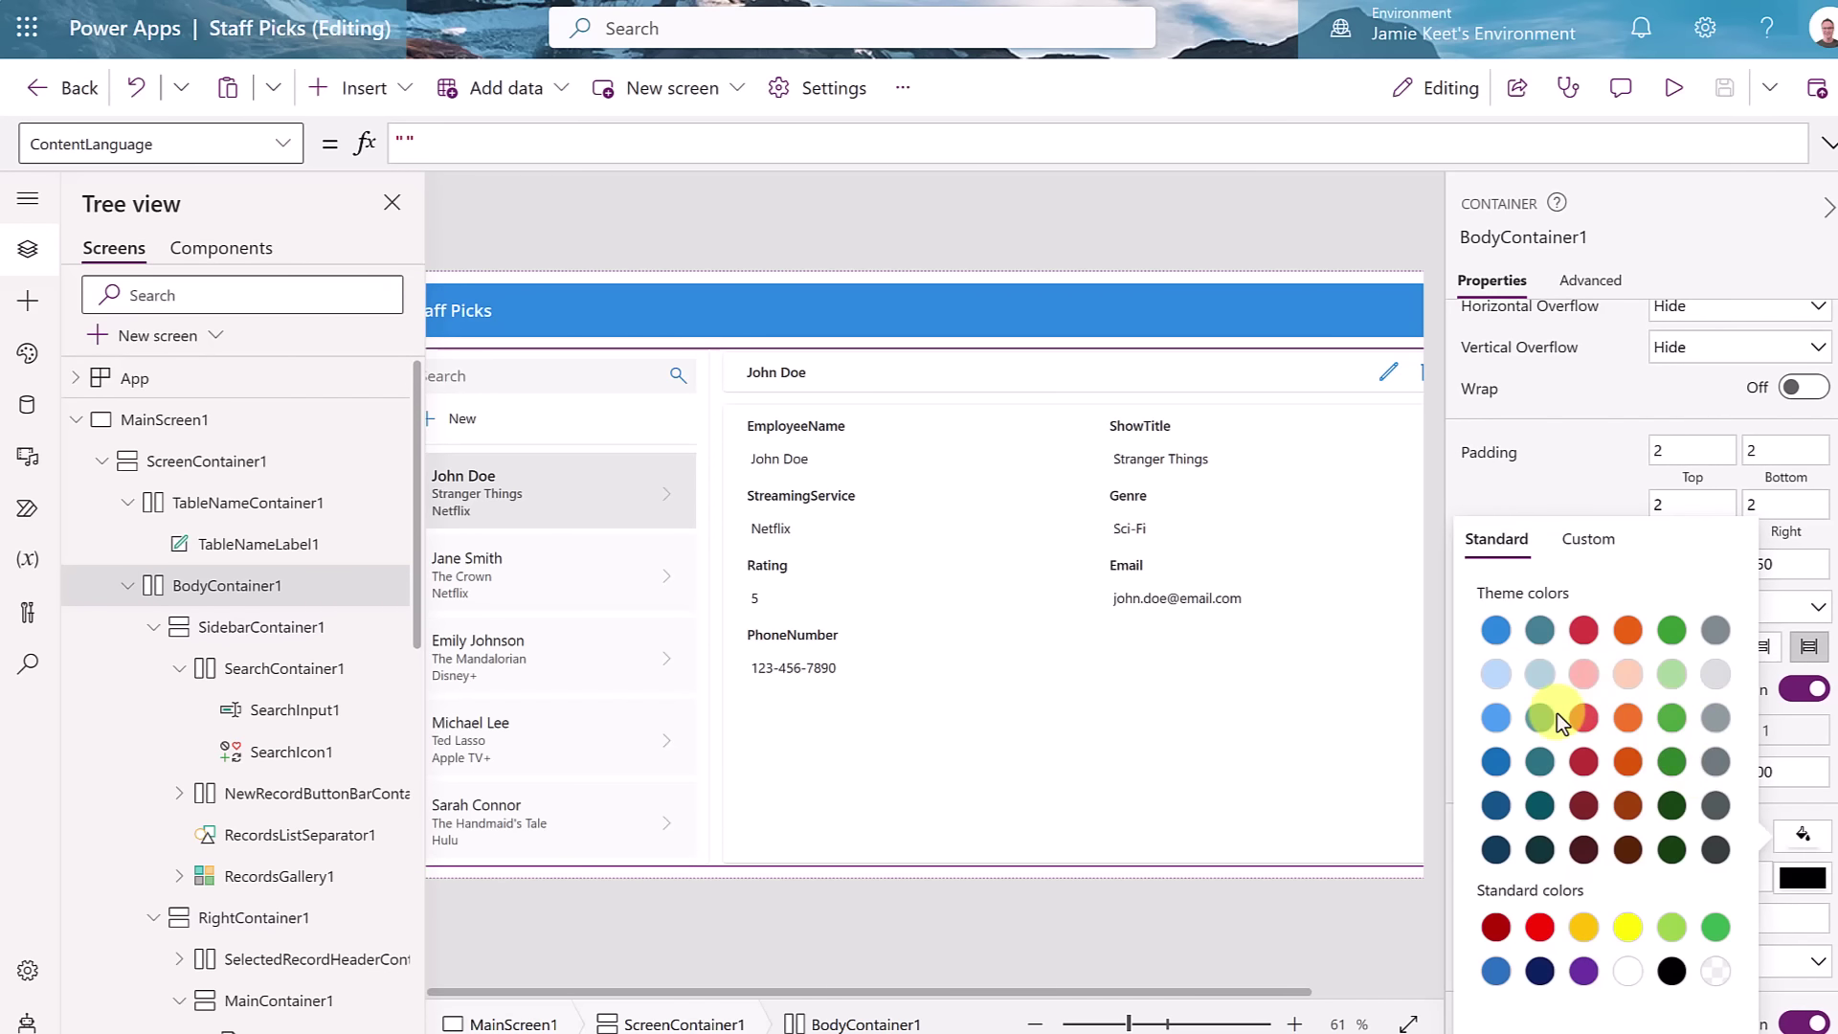
{"action": "left_click", "coordinate": [1499, 724]}
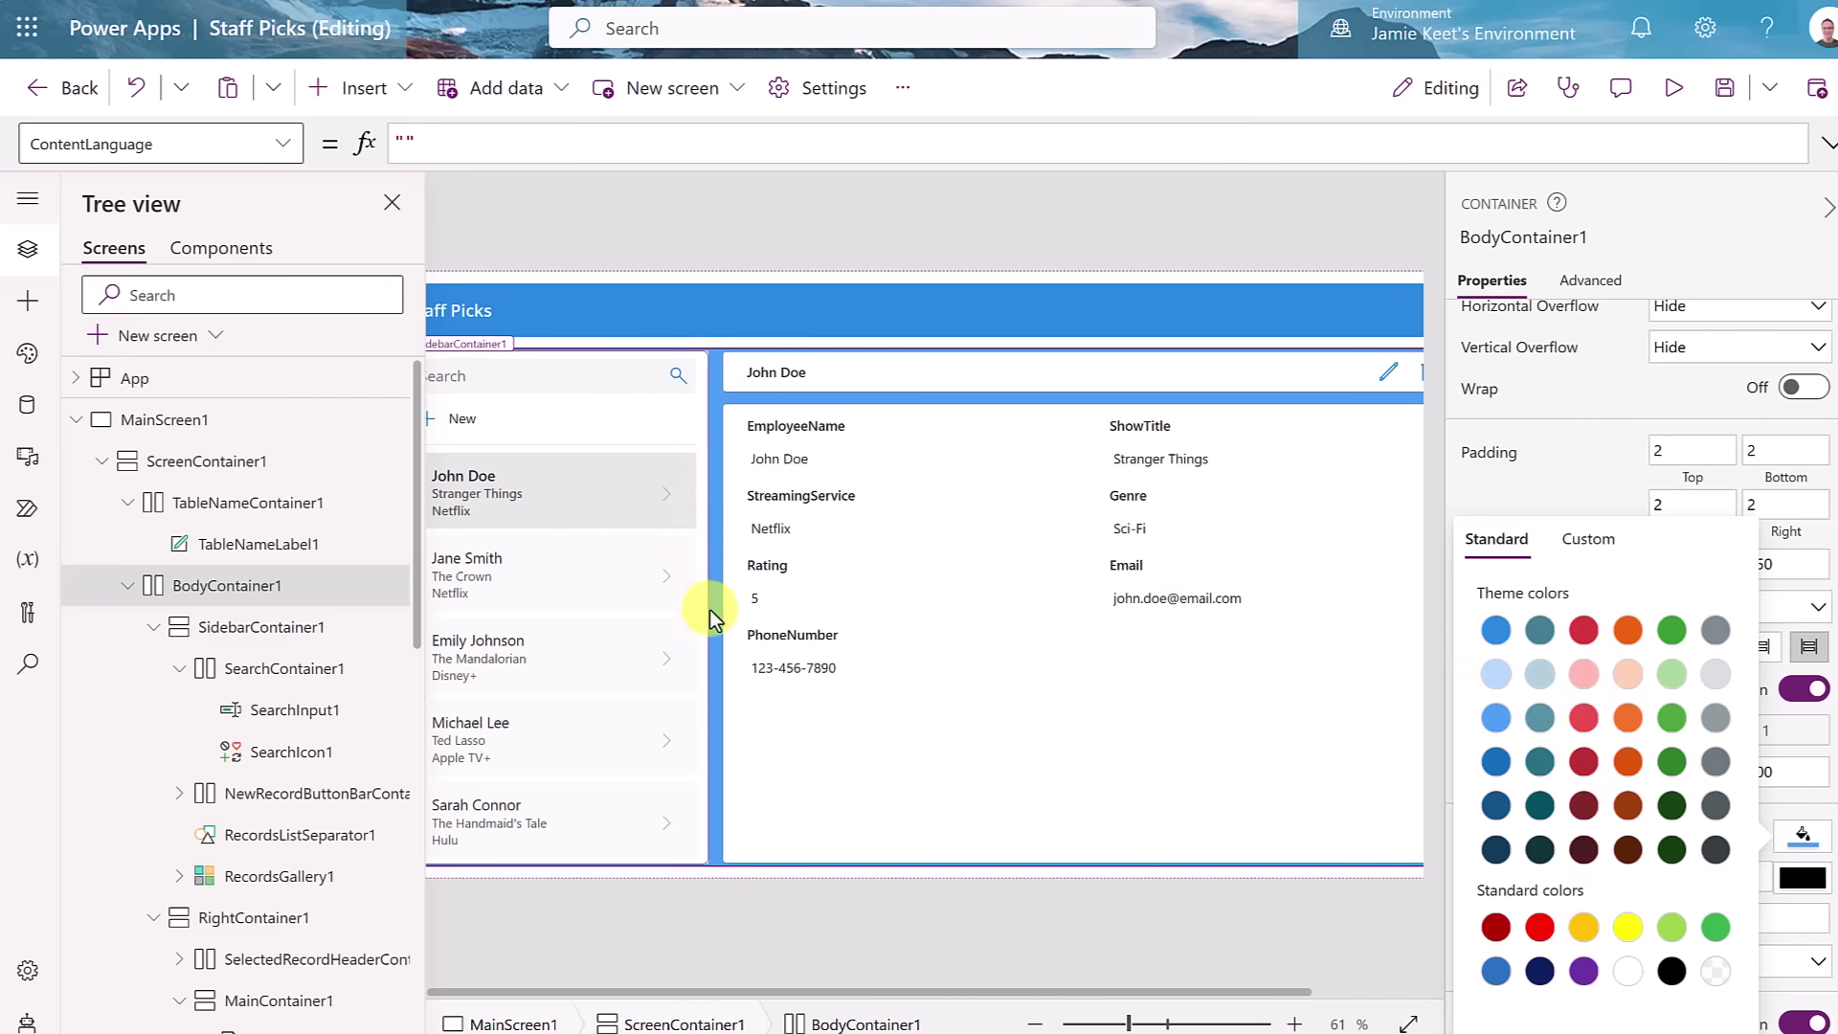
{"action": "left_click", "coordinate": [1561, 488]}
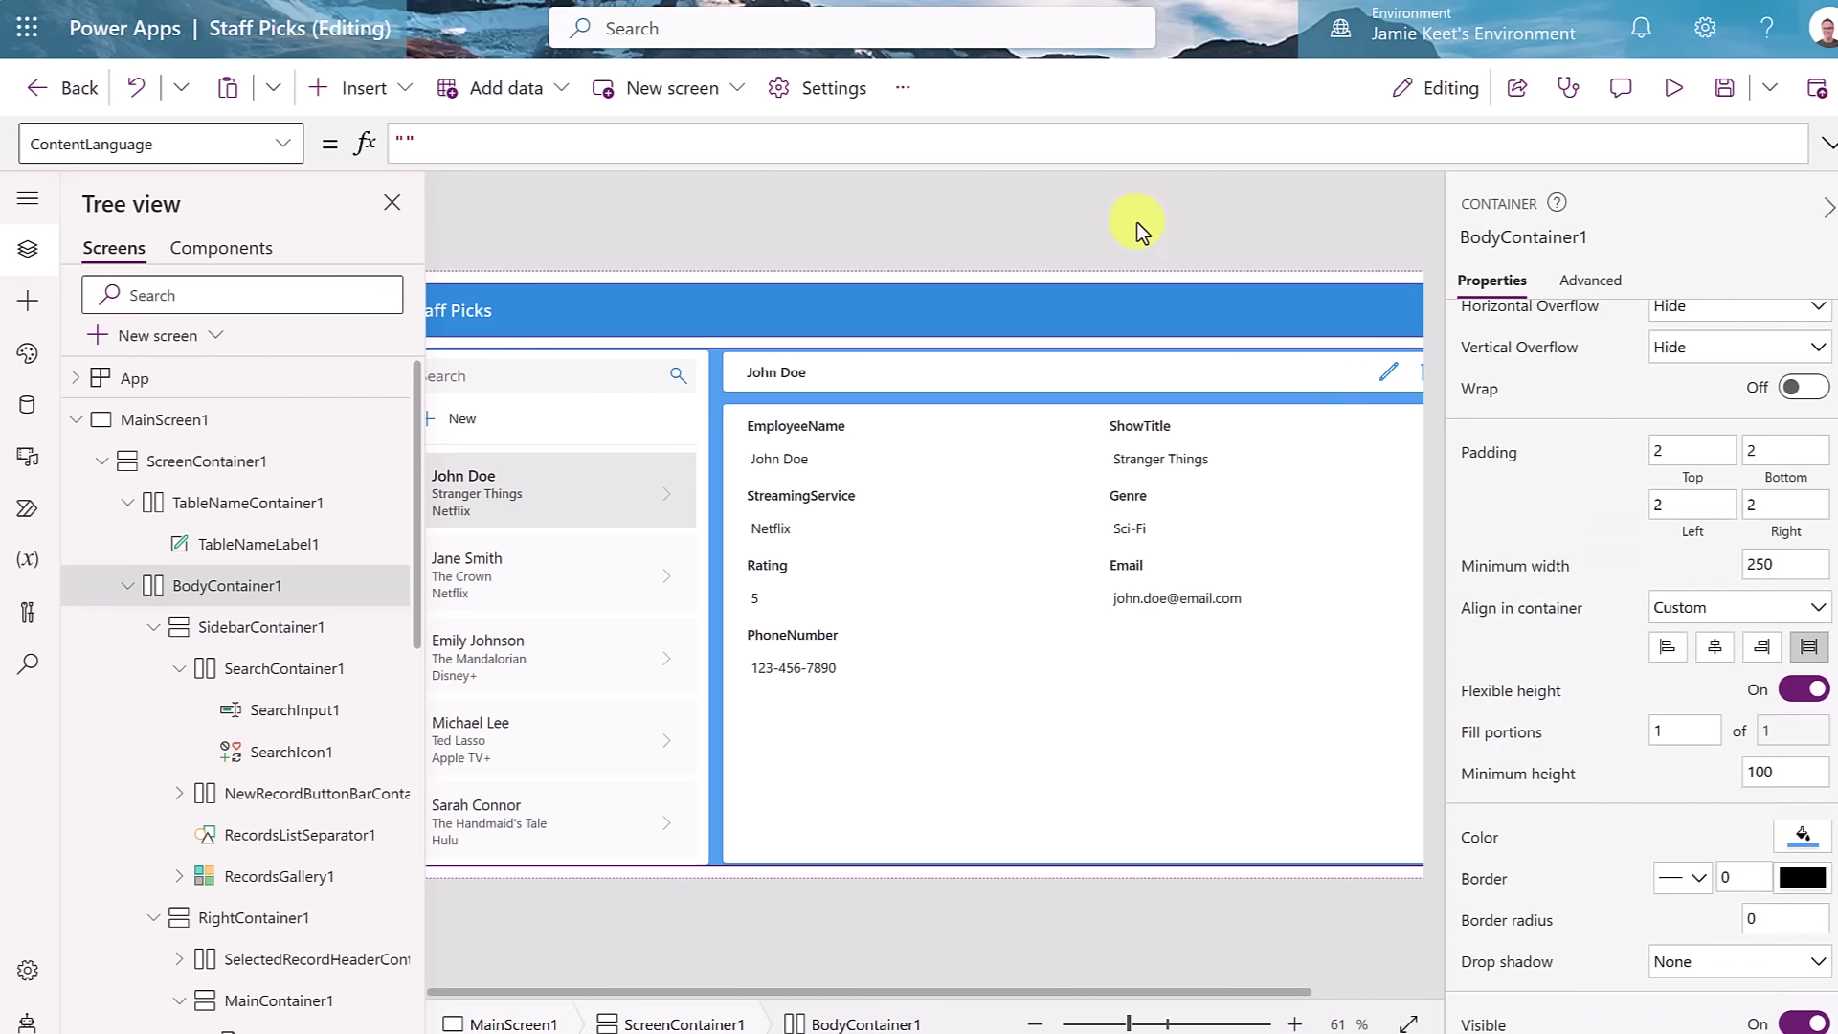
- Set the background image of MainScreen1 to movie night.png, replacing the existing media file, and check the image position options
{"action": "left_click", "coordinate": [1036, 219]}
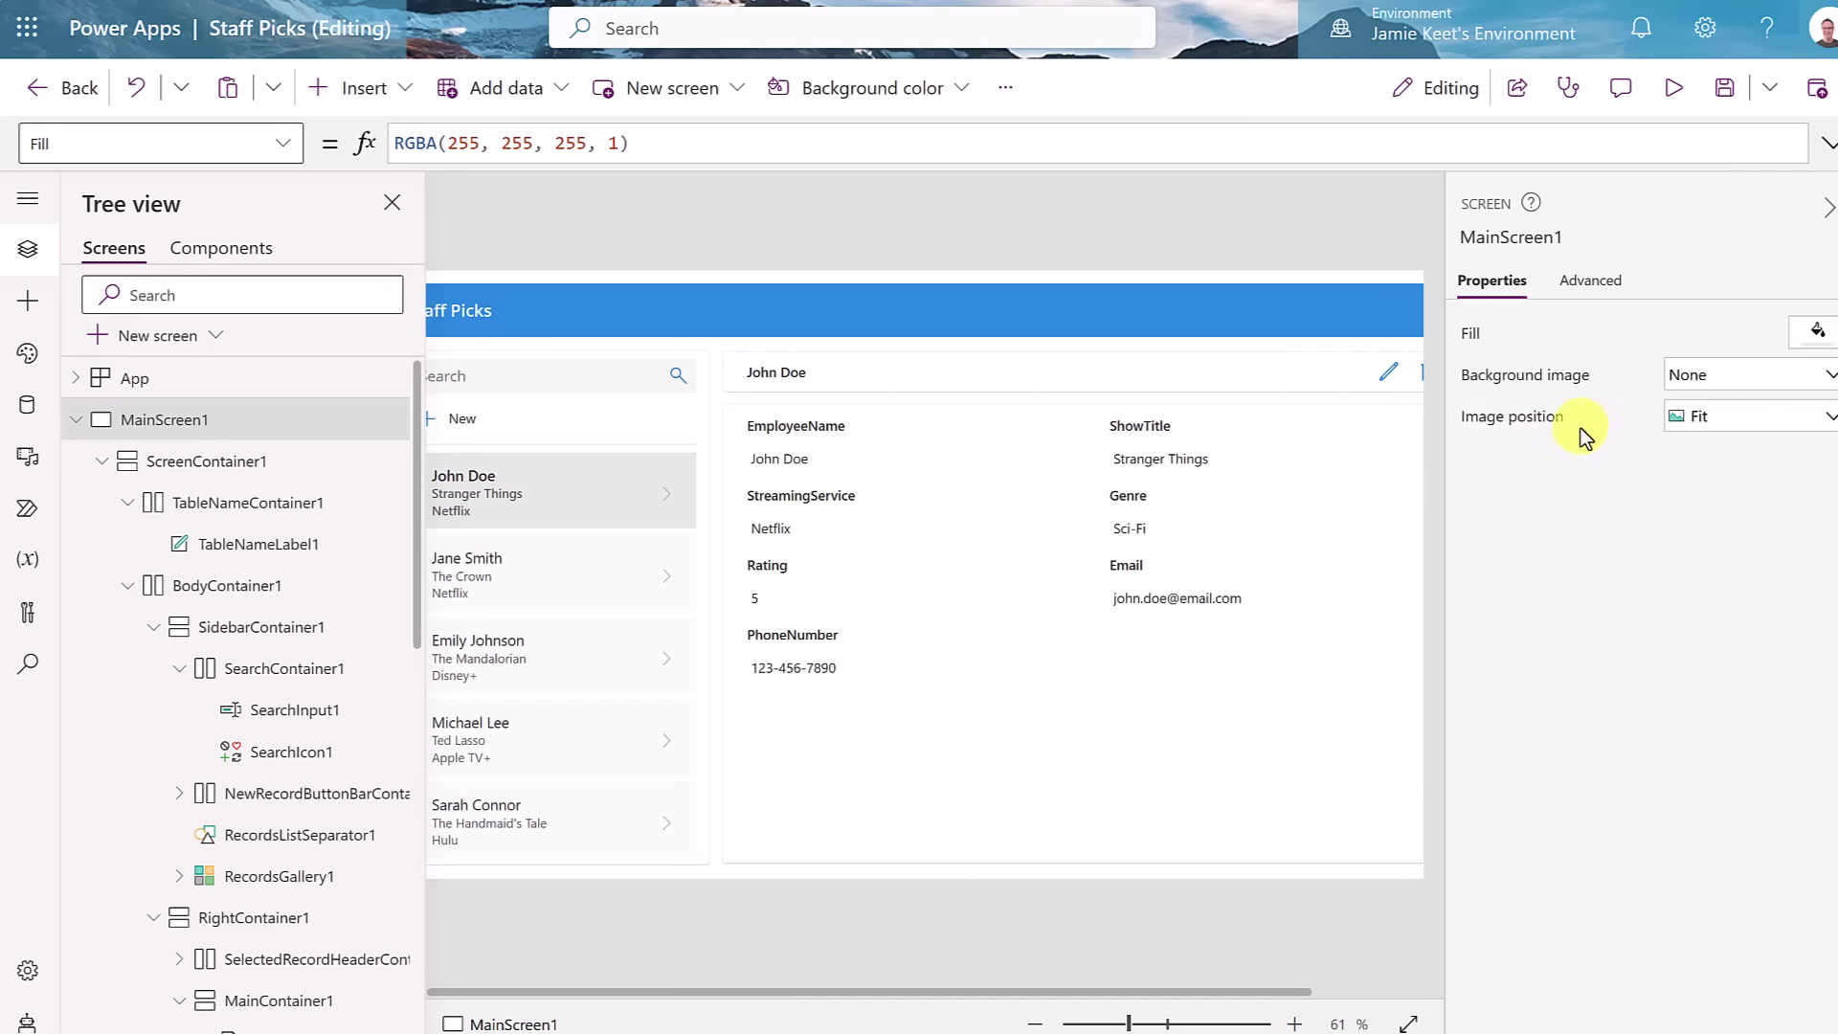
{"action": "left_click", "coordinate": [1824, 382]}
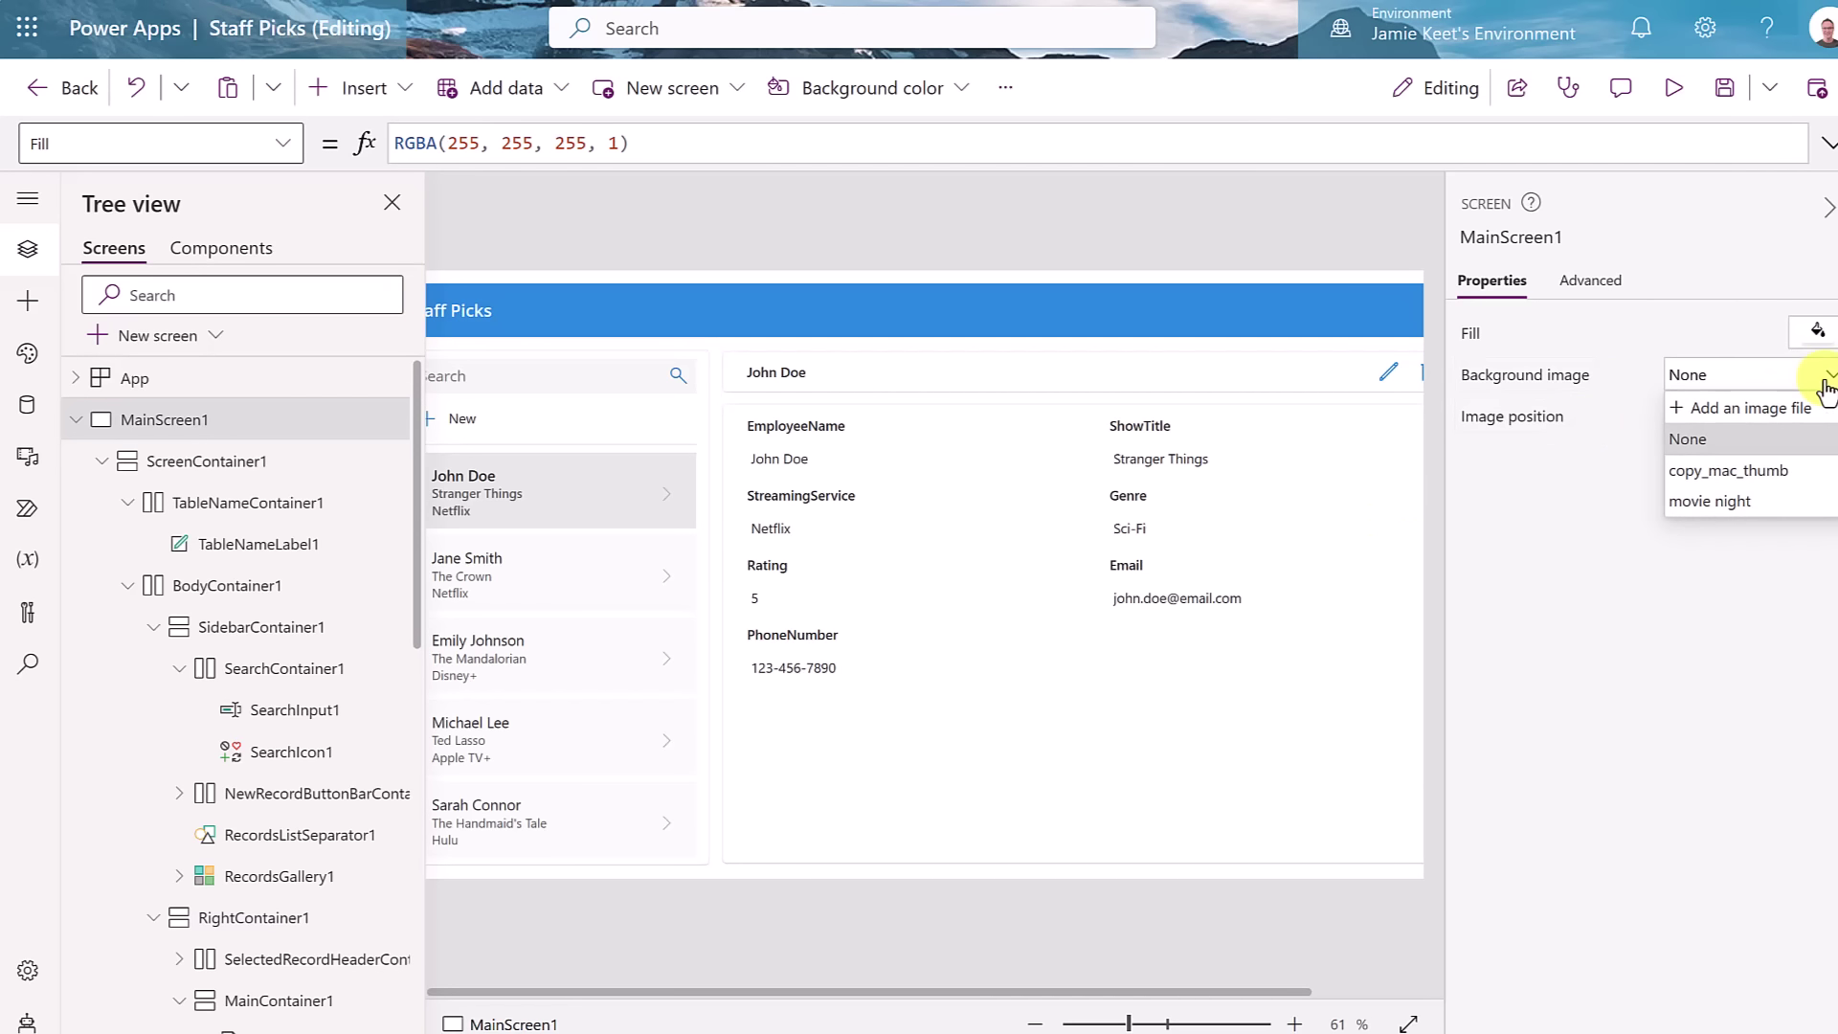
{"action": "left_click", "coordinate": [1752, 430]}
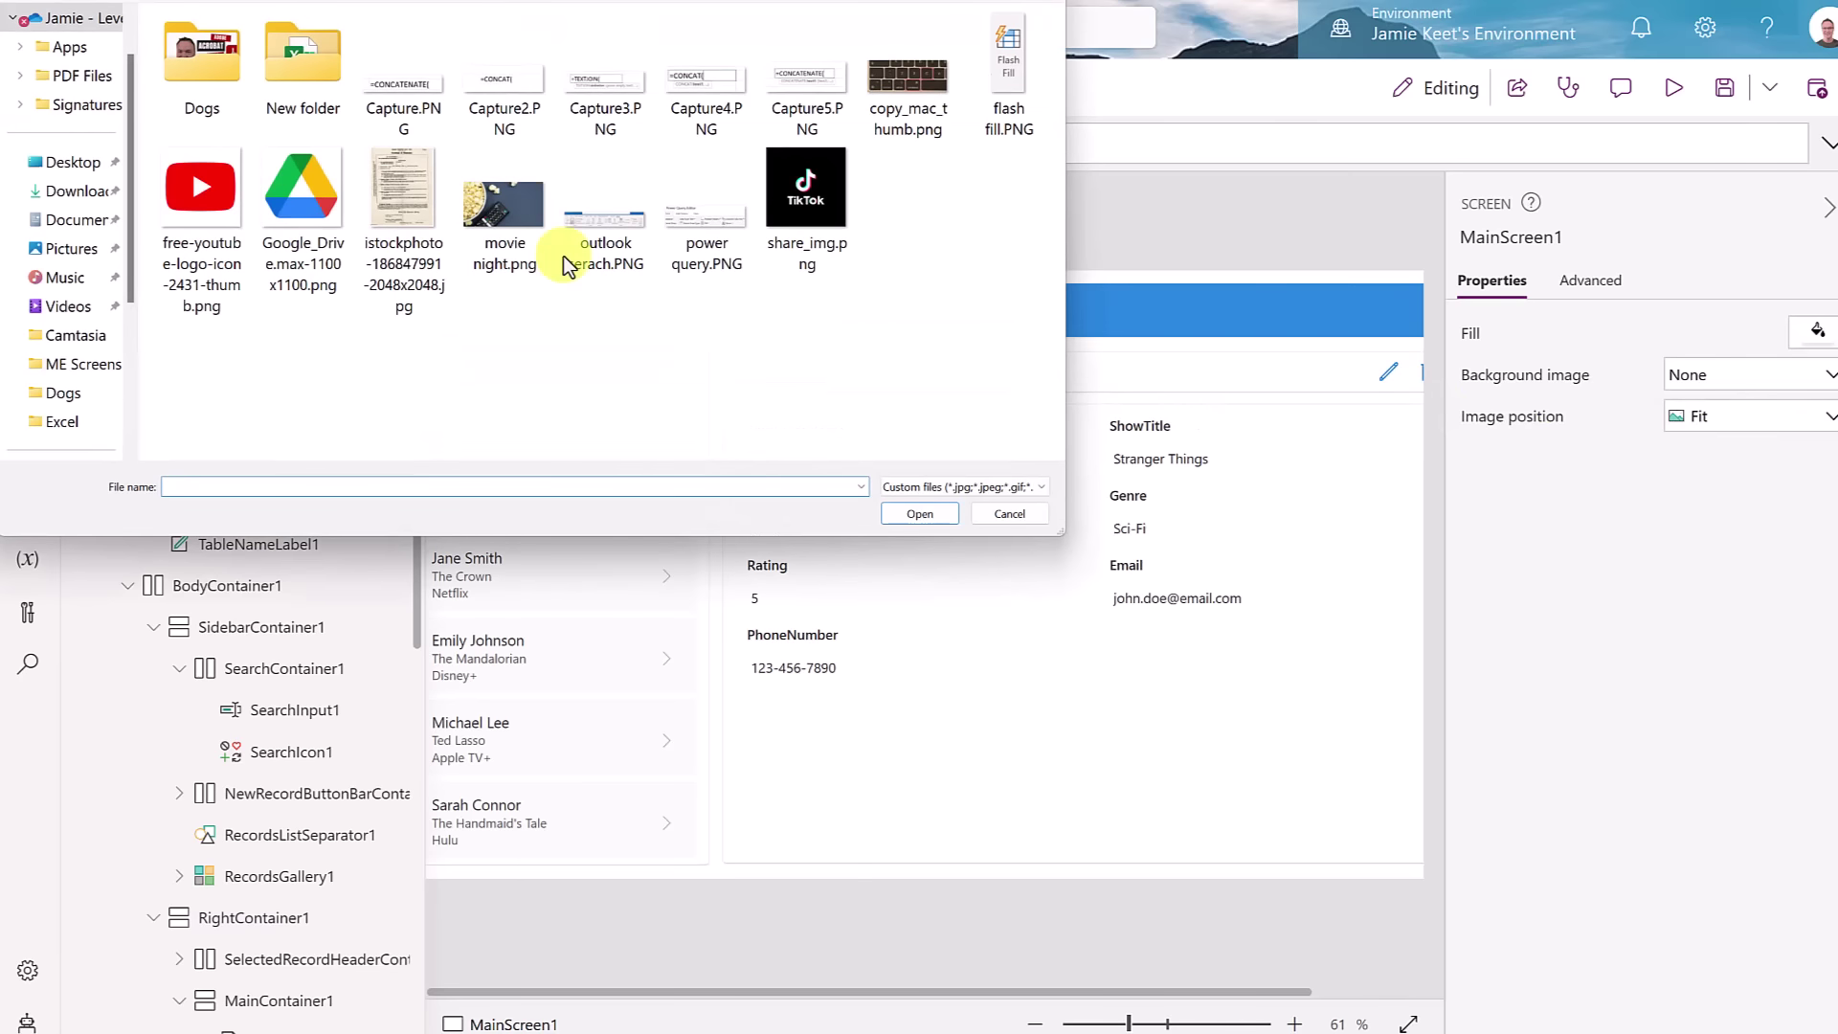
{"action": "left_click", "coordinate": [505, 225]}
{"action": "left_click", "coordinate": [919, 513]}
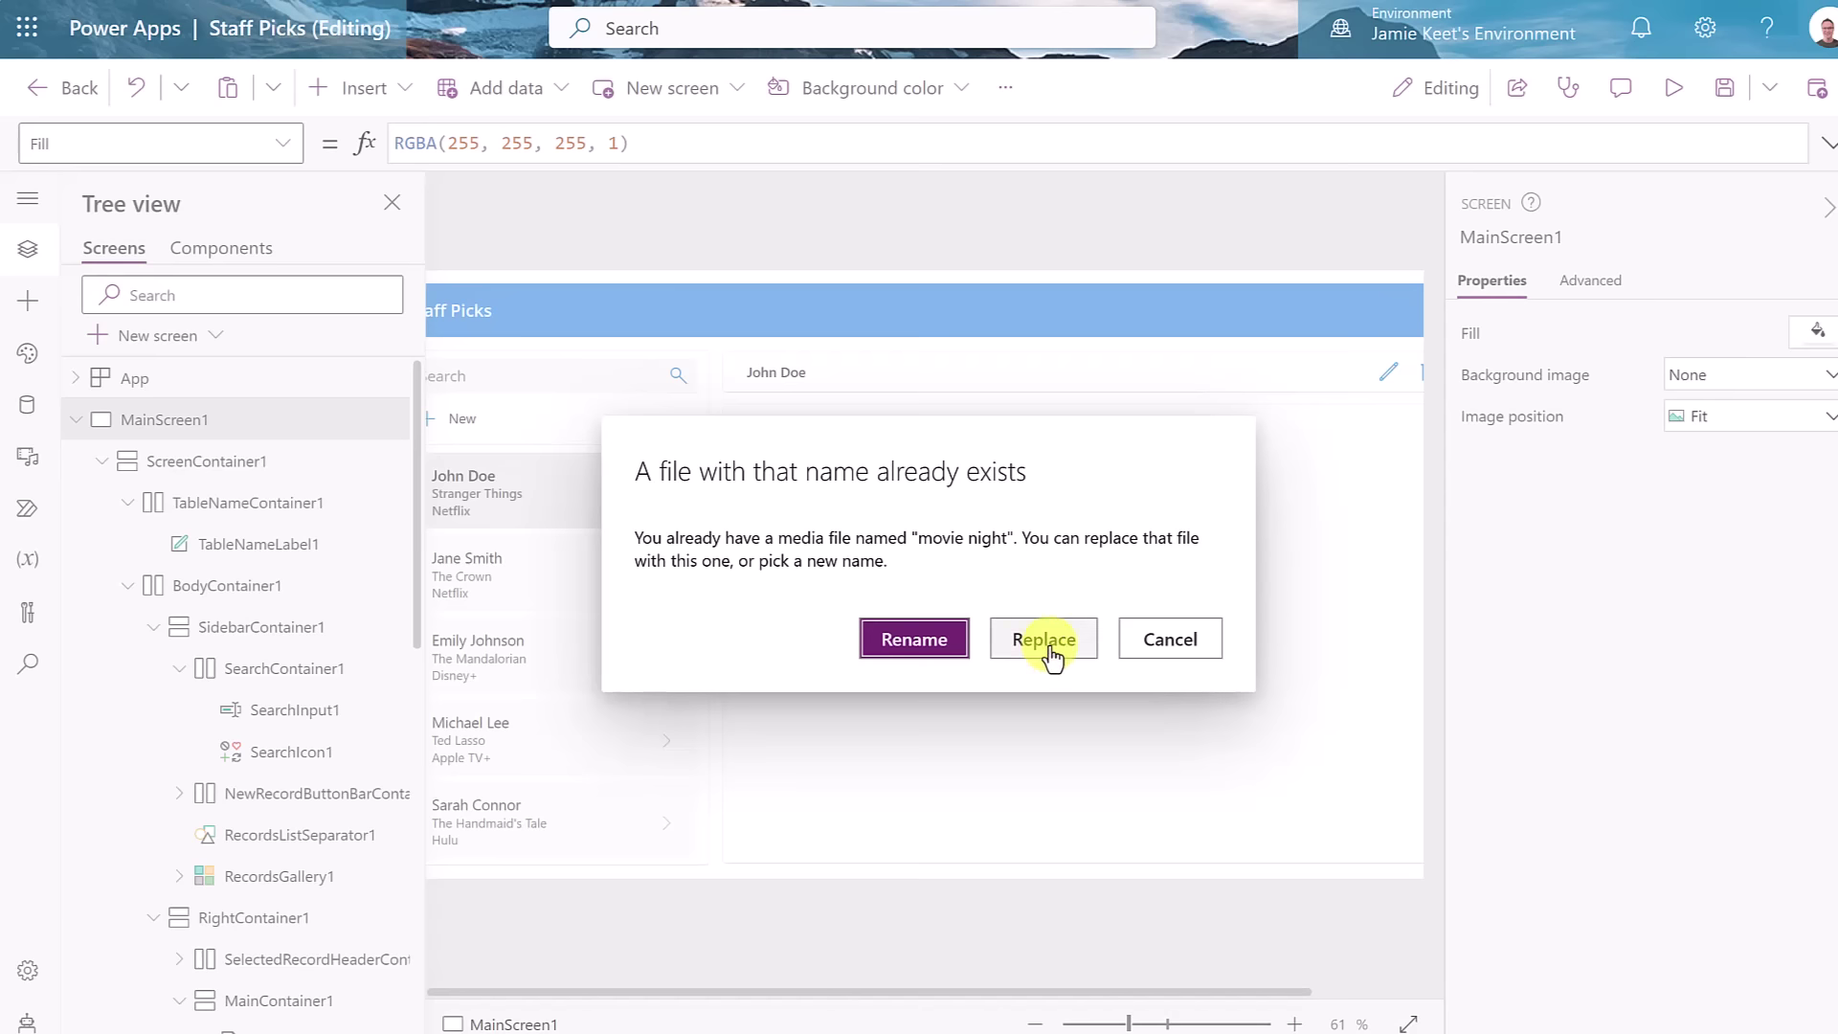
{"action": "left_click", "coordinate": [1044, 639]}
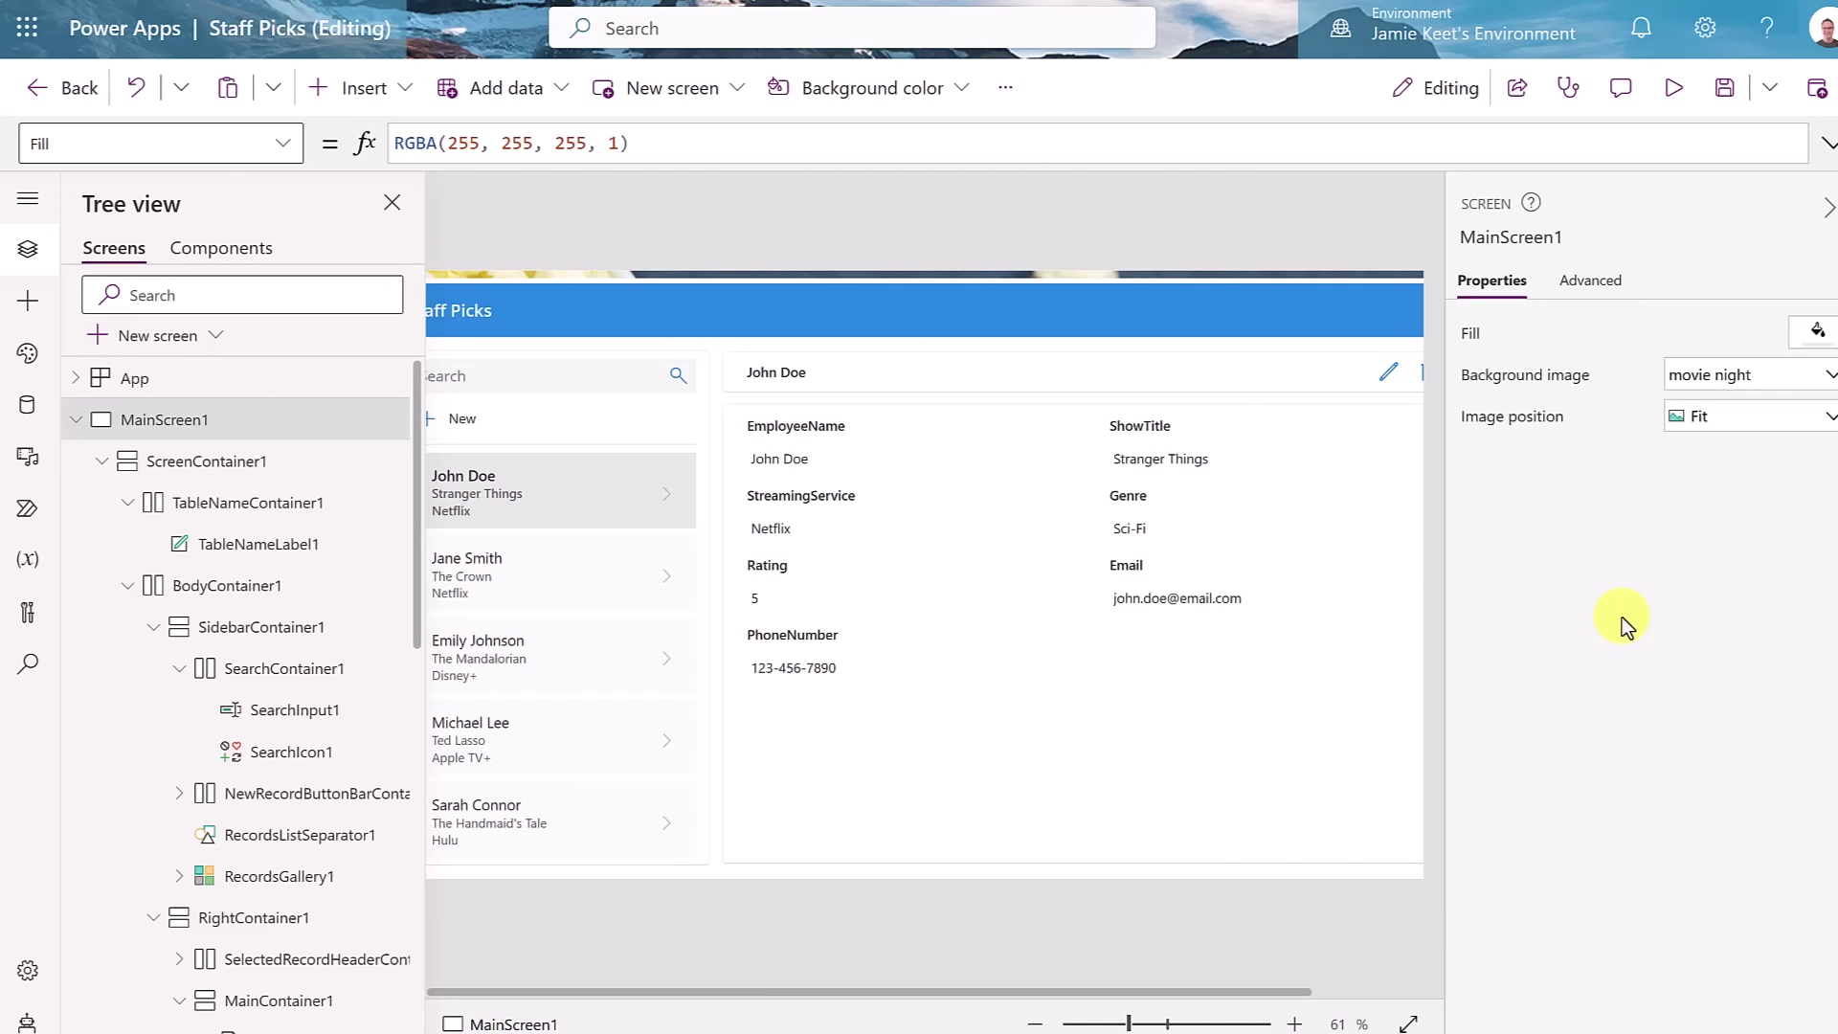
{"action": "left_click", "coordinate": [1739, 419]}
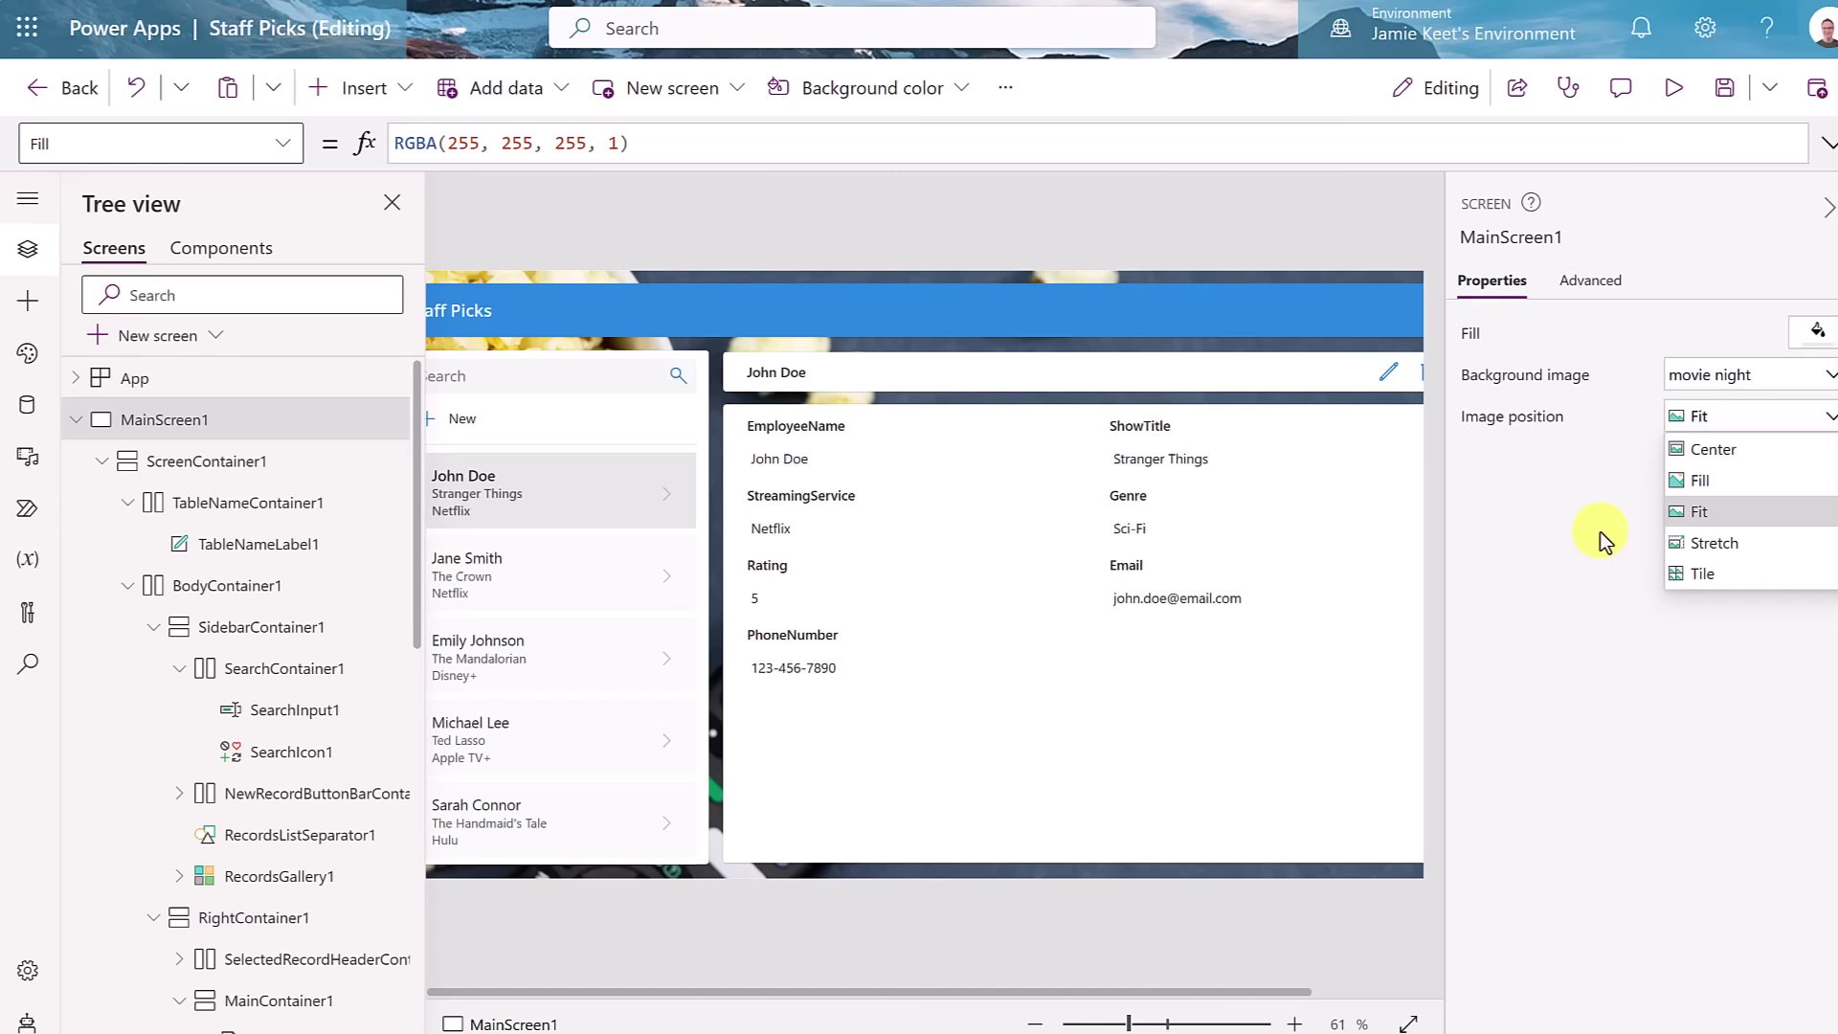
{"action": "left_click", "coordinate": [1557, 515]}
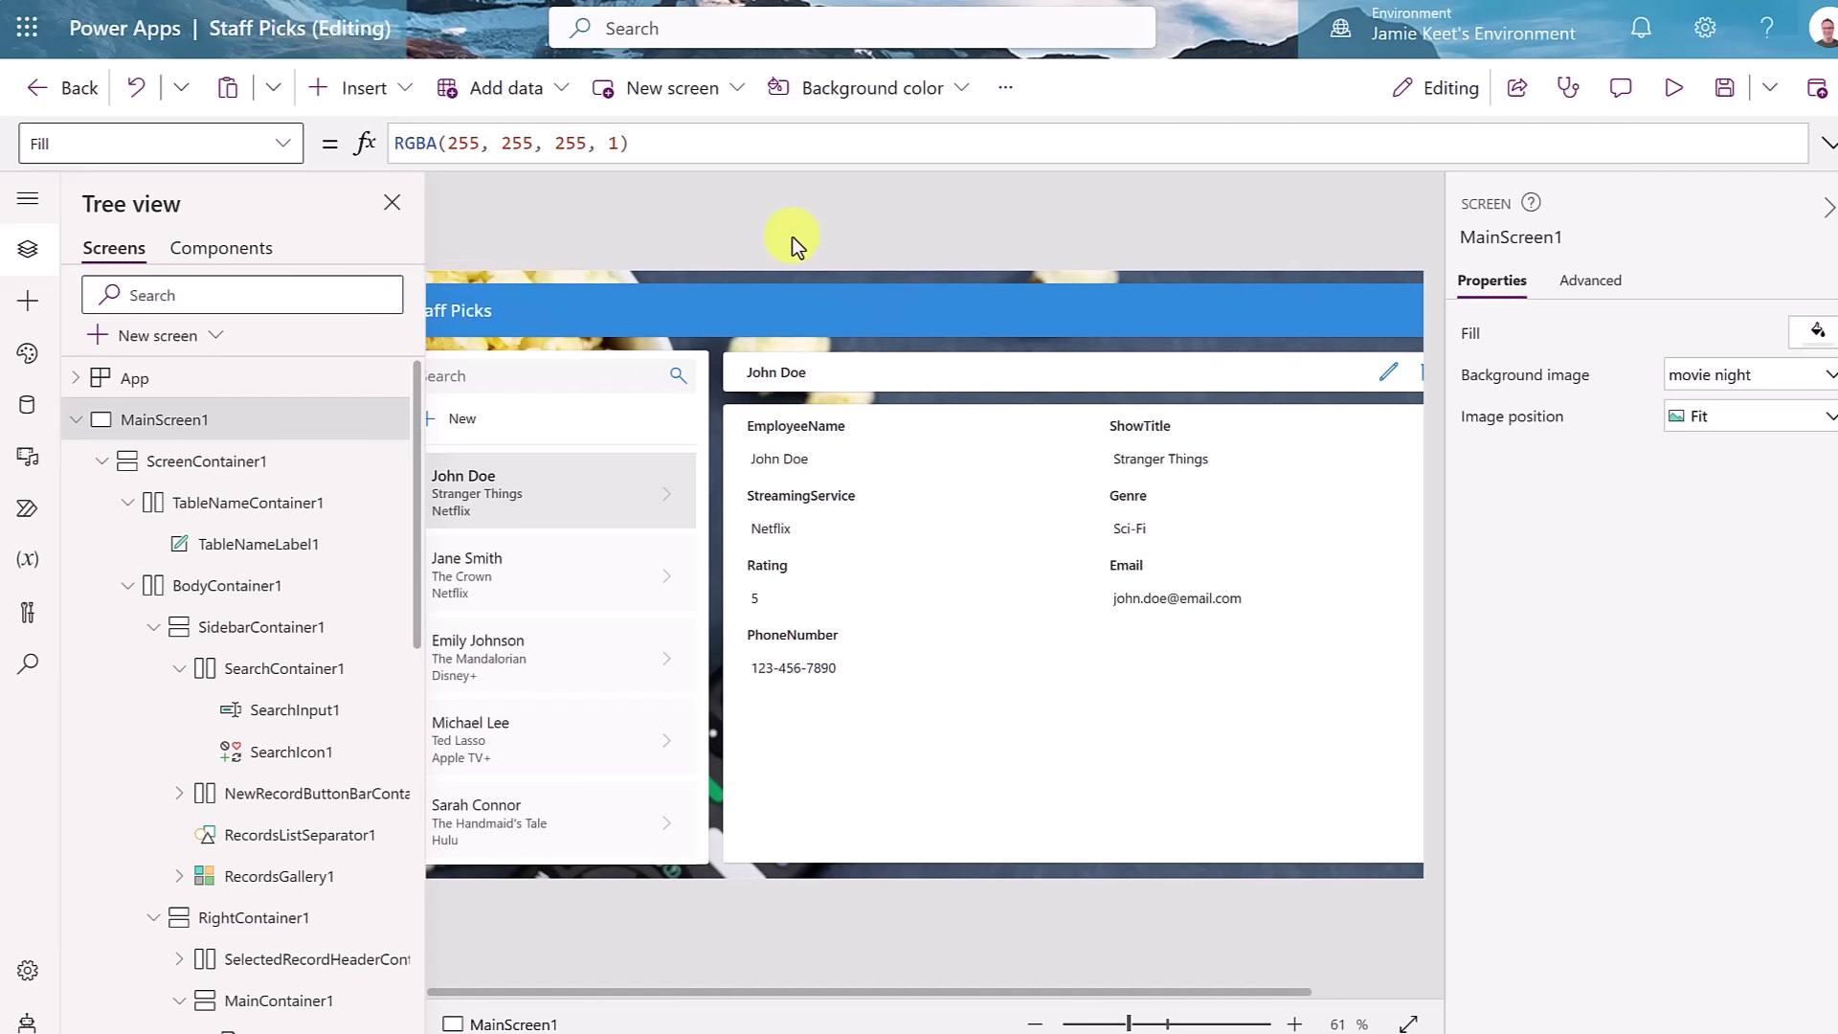
- Set the font size of the Staff Picks title label to 20
{"action": "left_click", "coordinate": [766, 327]}
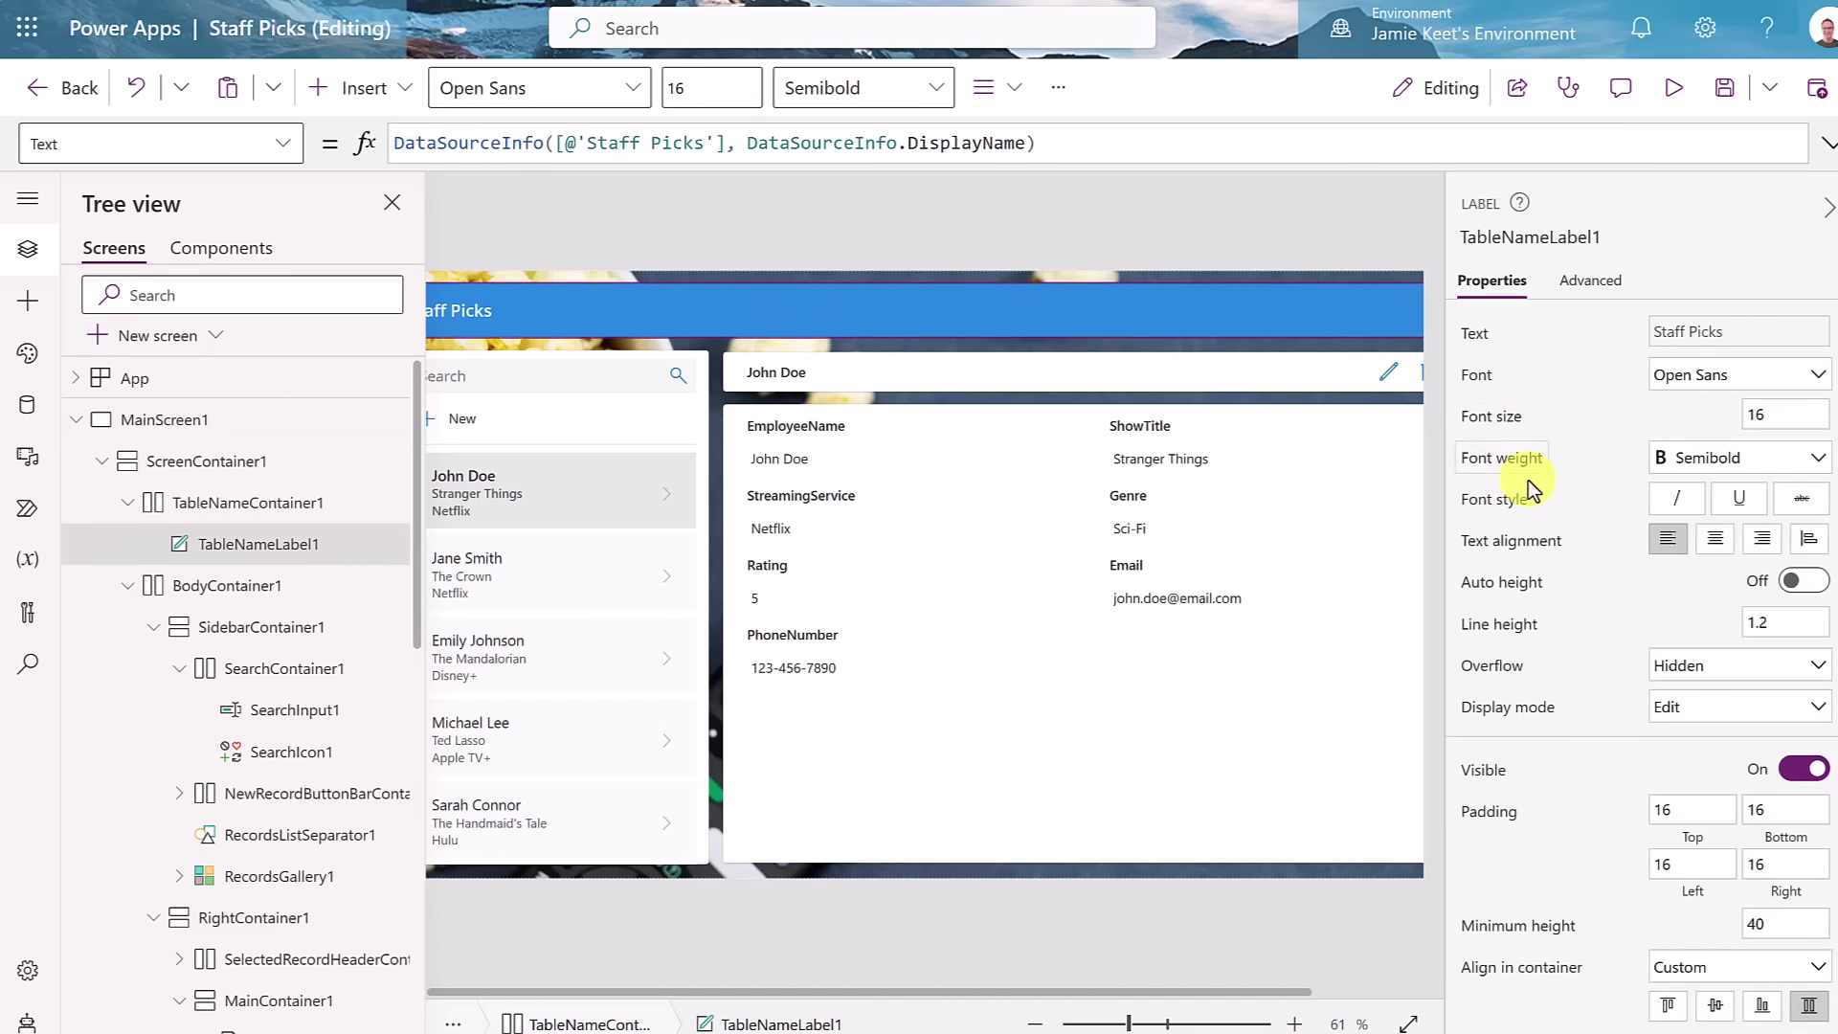
{"action": "left_click", "coordinate": [1783, 417]}
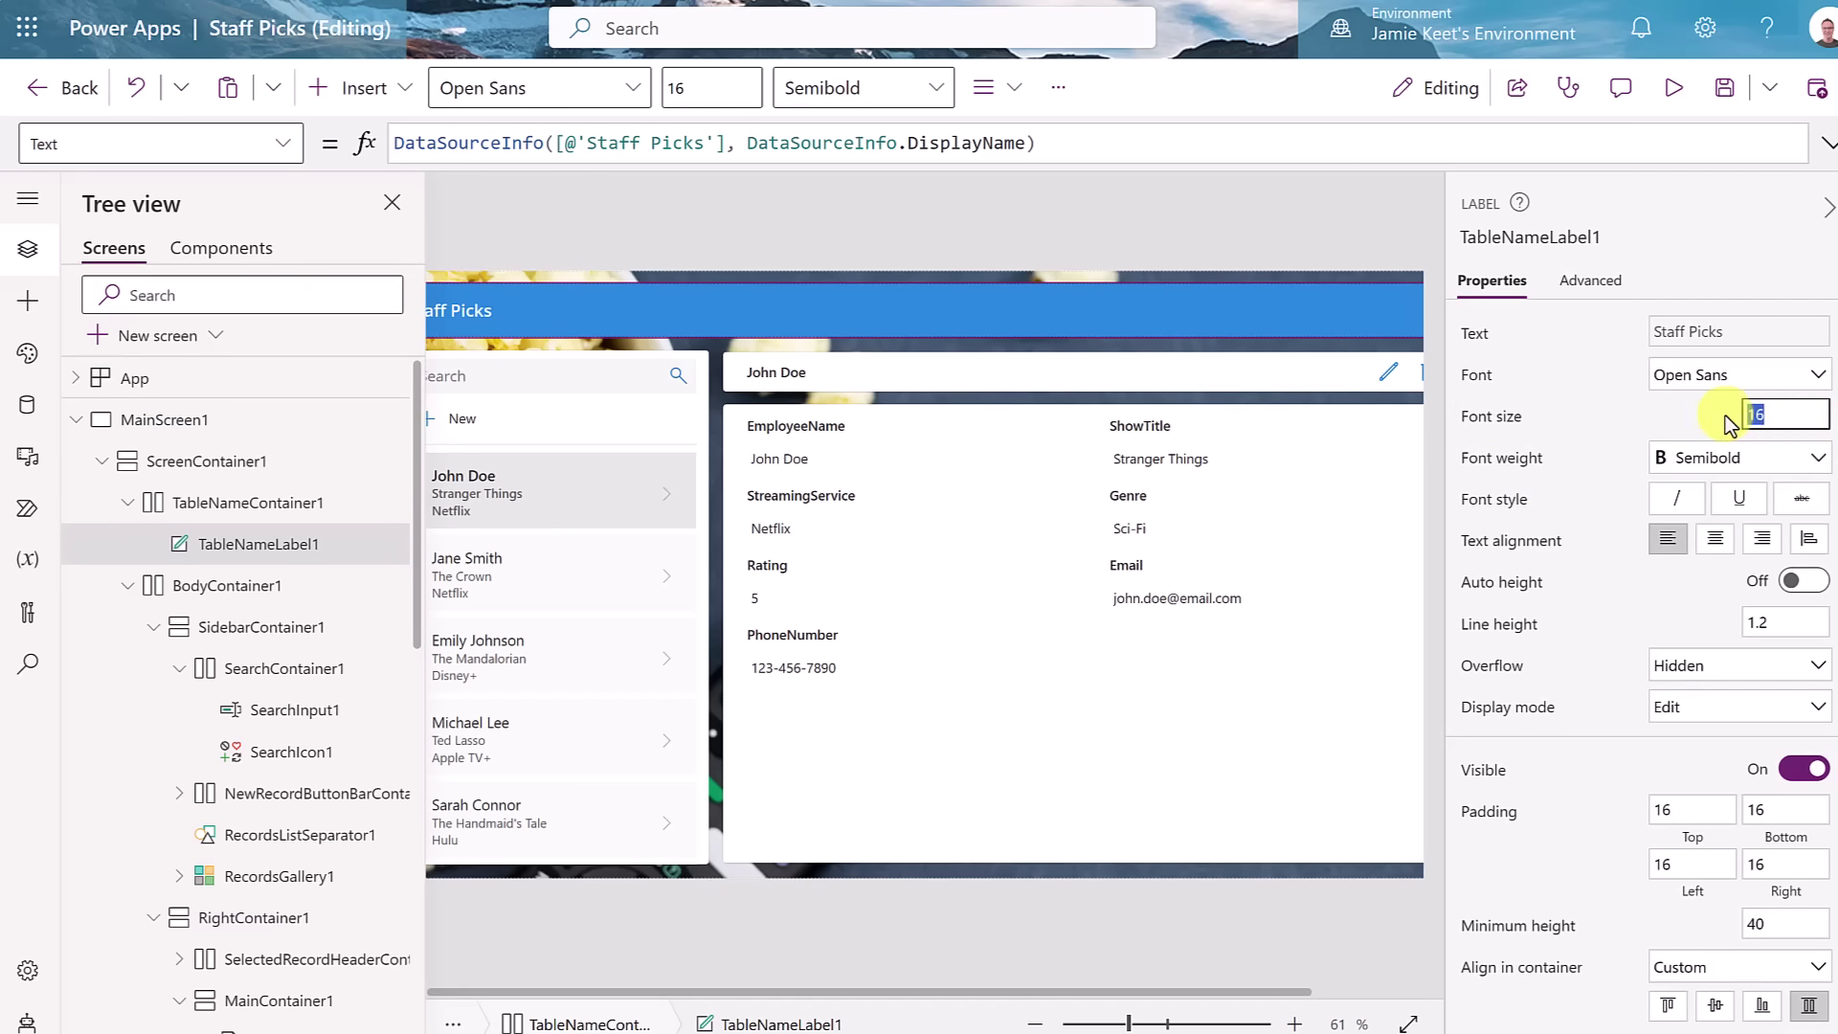
{"action": "type", "text": "20"}
{"action": "scroll", "coordinate": [1501, 563], "scroll_direction": "down", "scroll_amount": 5}
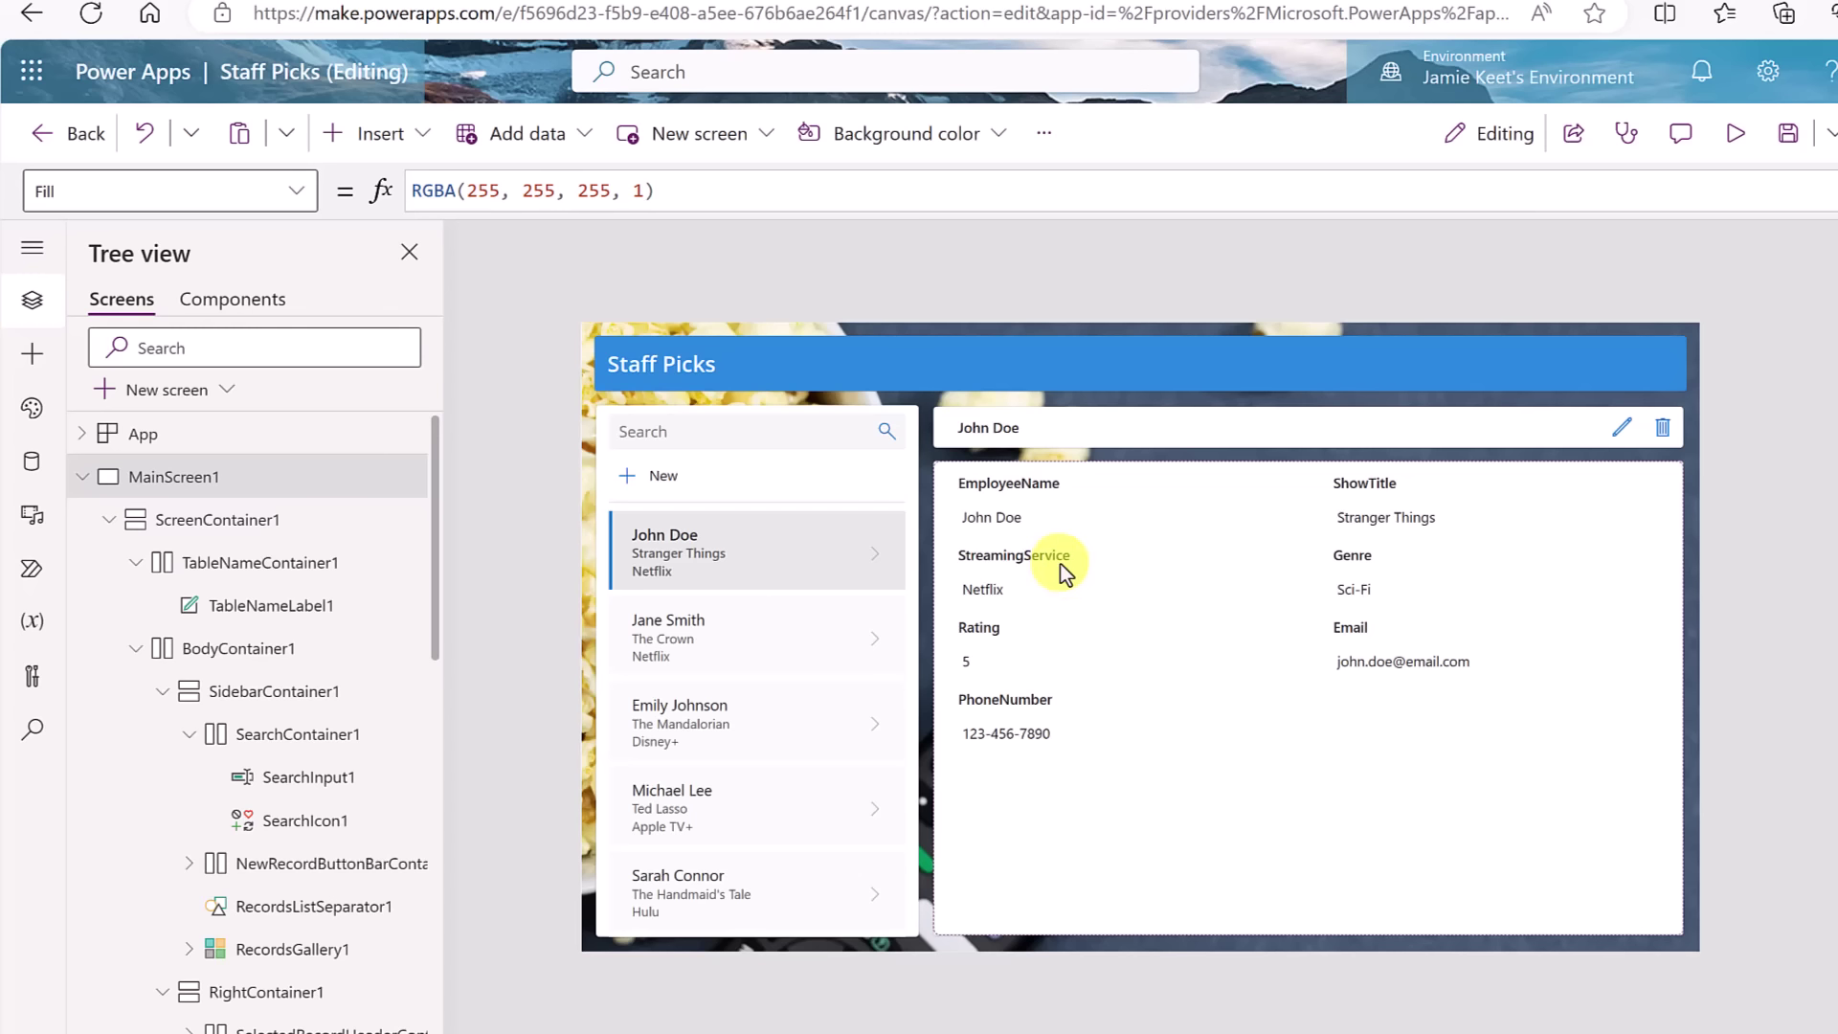
- Open the Staff Picks data table for editing and change the EmployeeName column's display name to Employee Name
{"action": "left_click", "coordinate": [32, 469]}
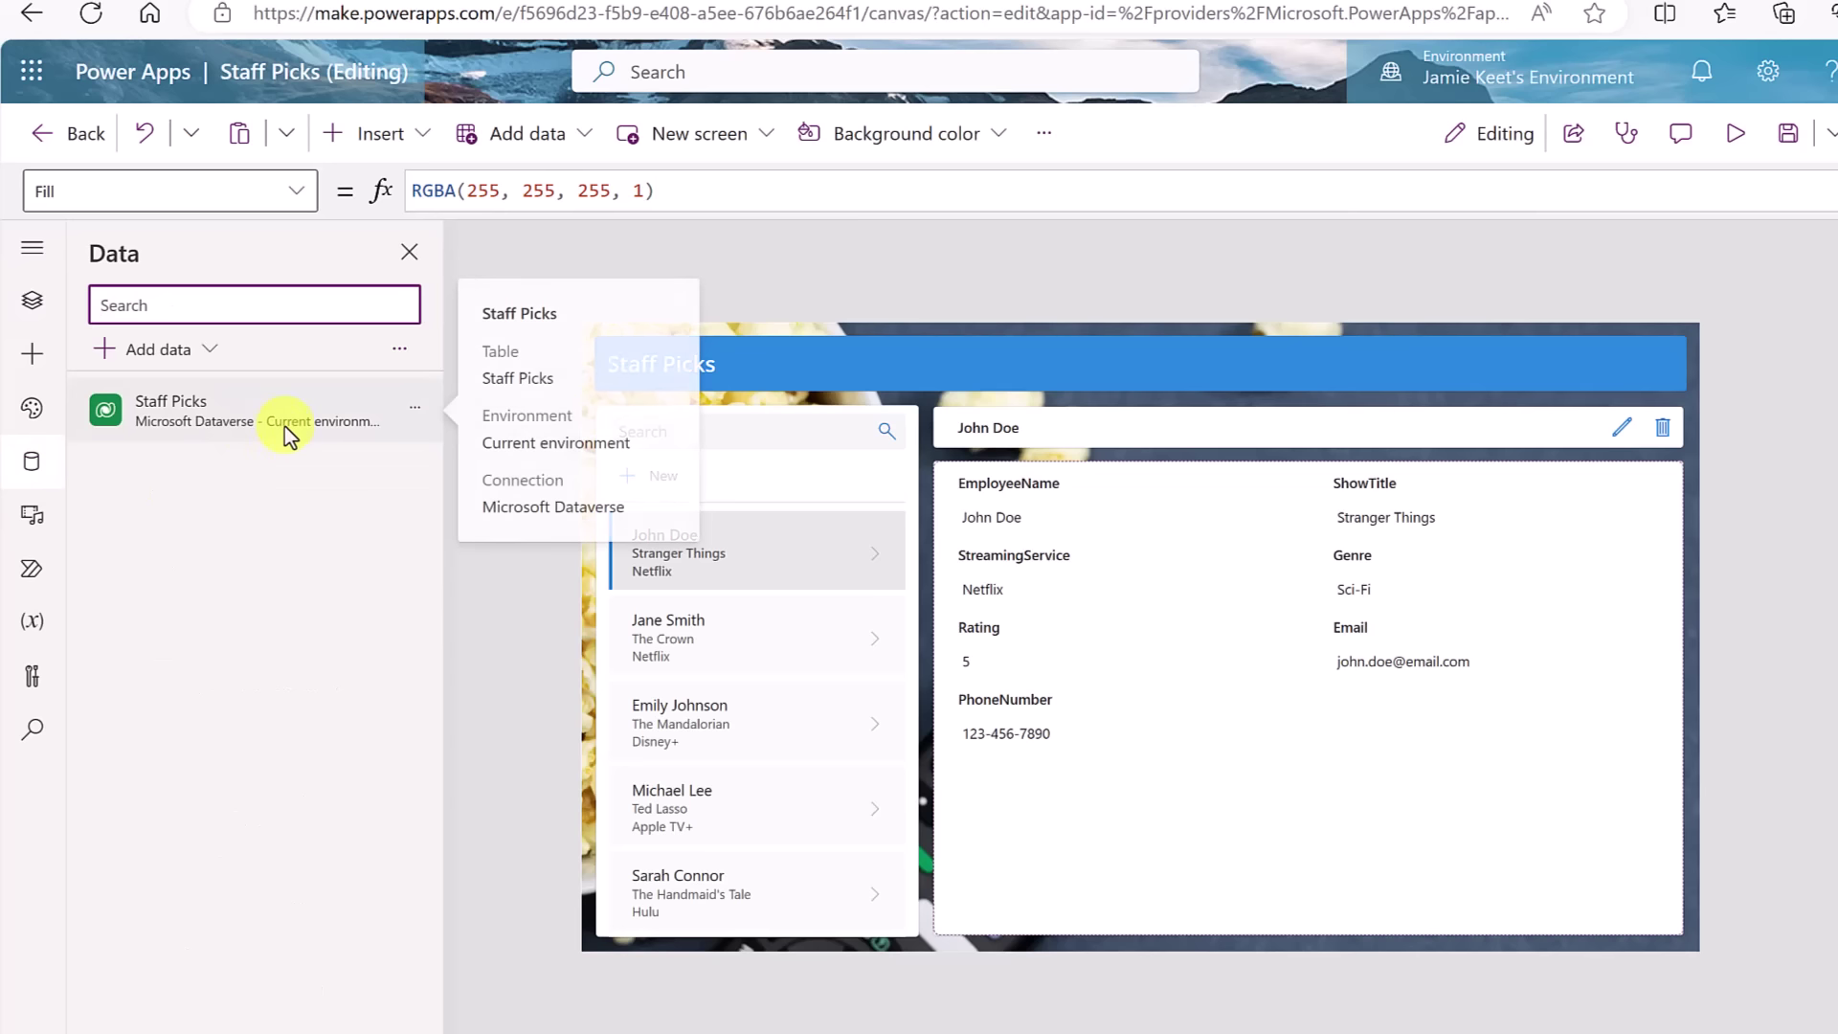
{"action": "left_click", "coordinate": [417, 419]}
{"action": "left_click", "coordinate": [468, 477]}
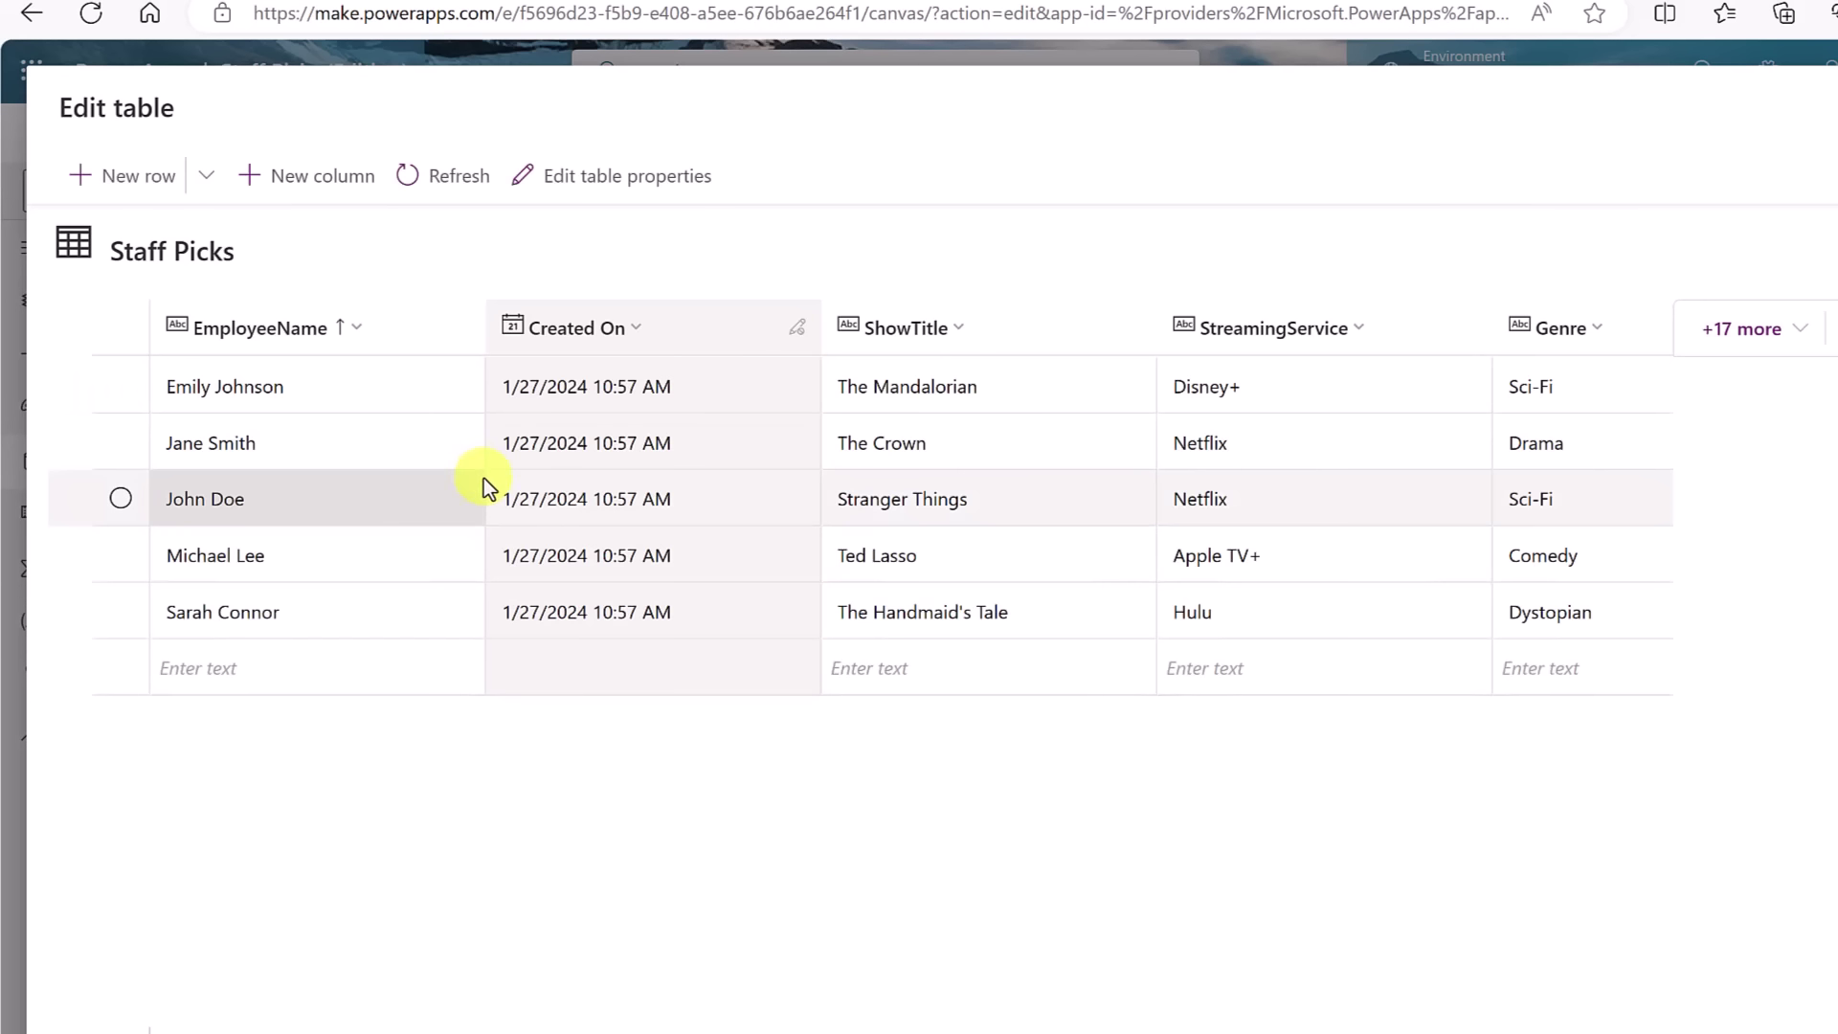
{"action": "left_click", "coordinate": [358, 335]}
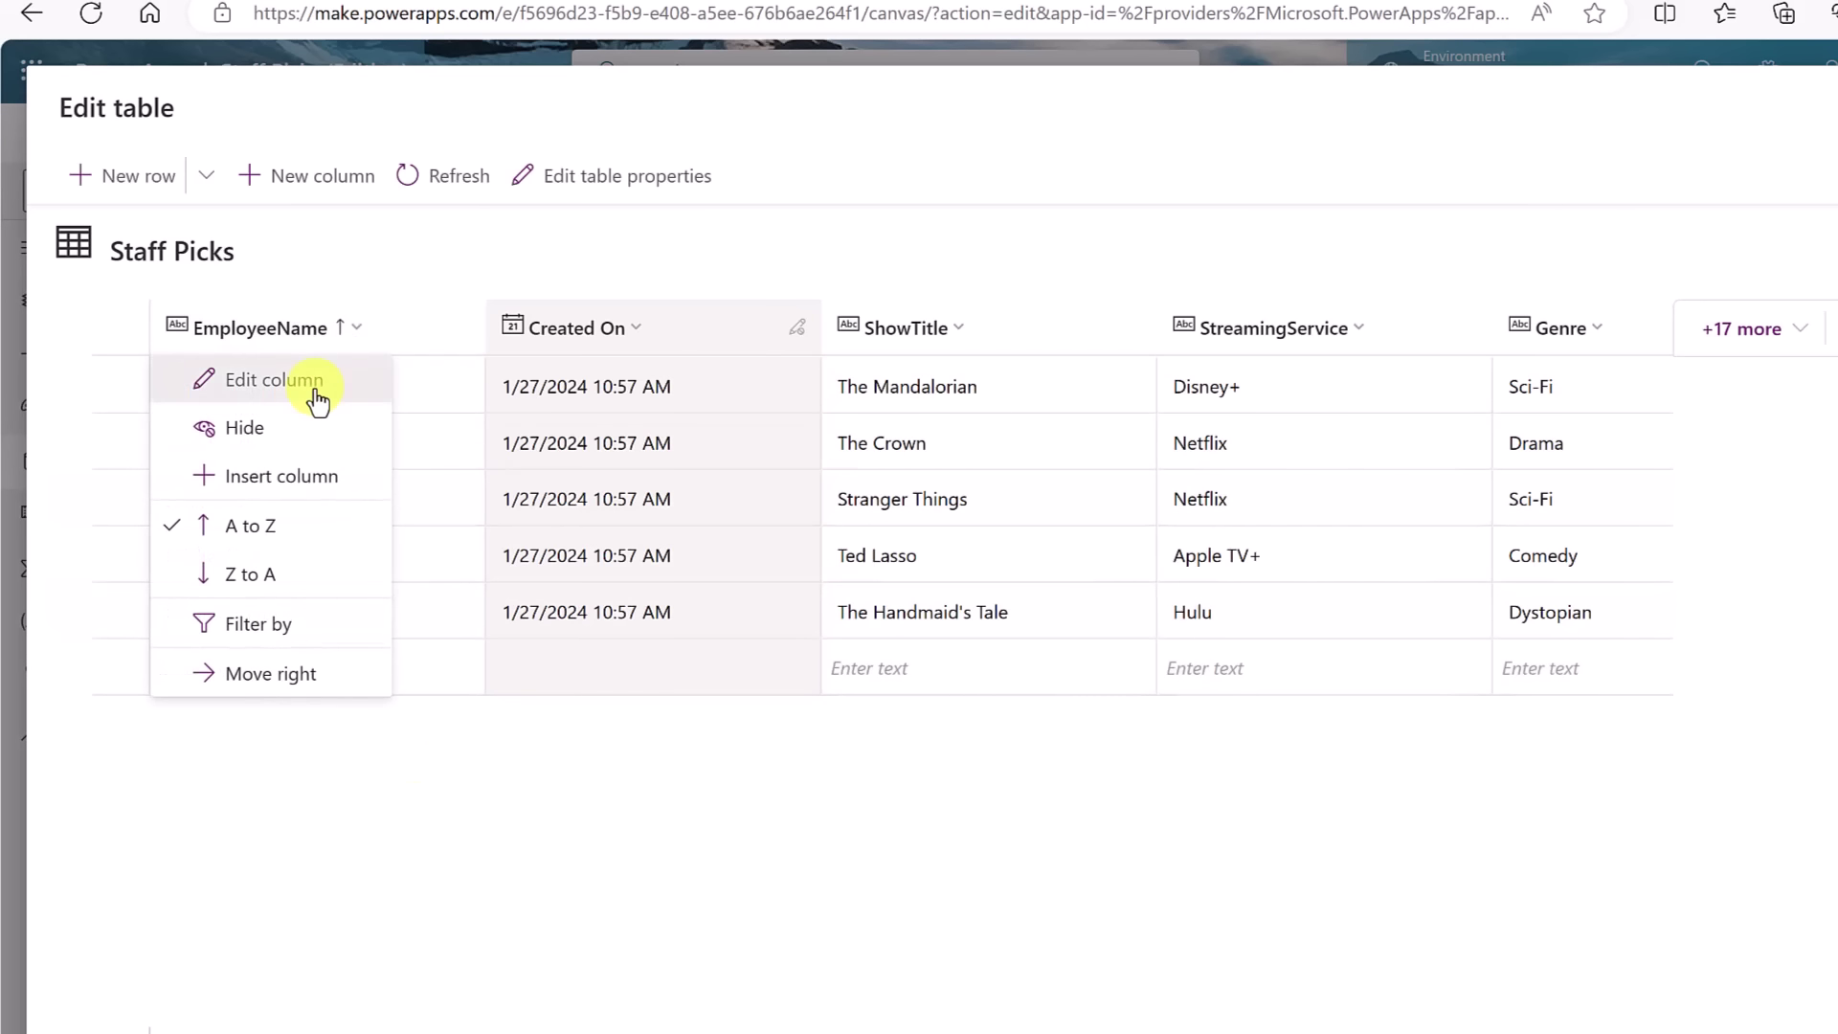
{"action": "left_click", "coordinate": [317, 404]}
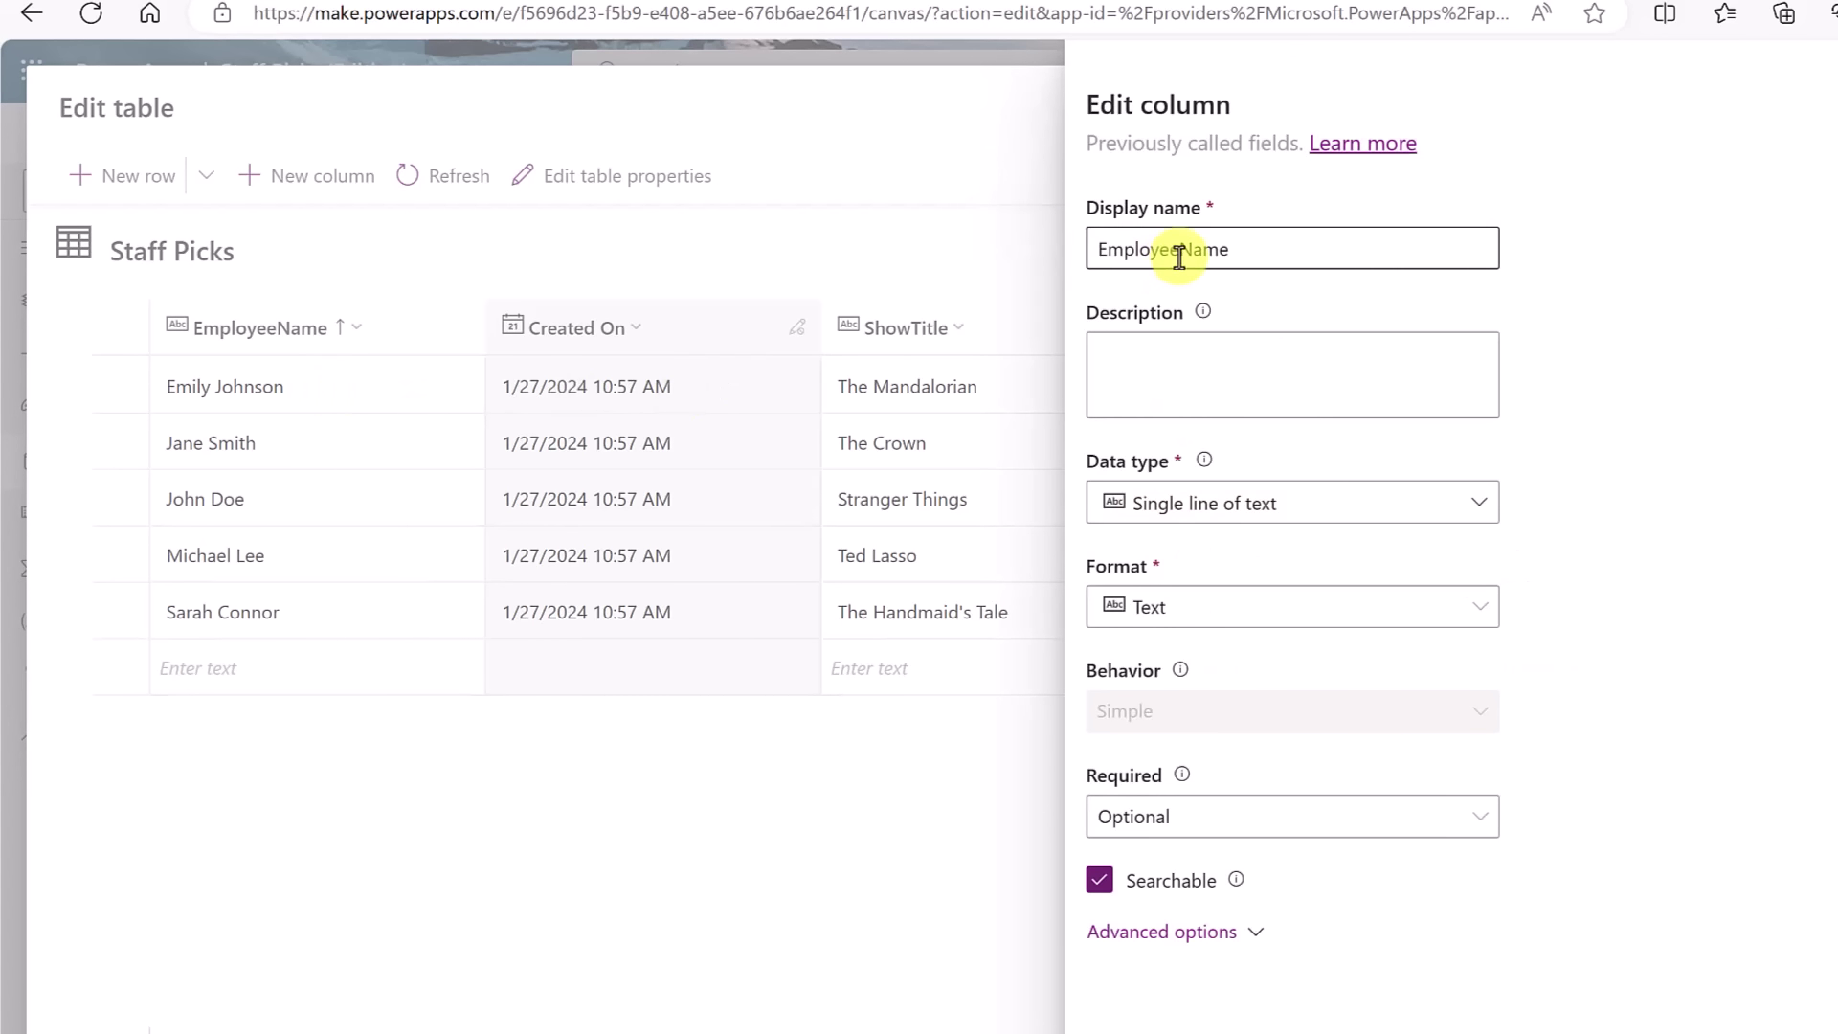
{"action": "left_click", "coordinate": [1177, 251]}
{"action": "key", "text": "Return"}
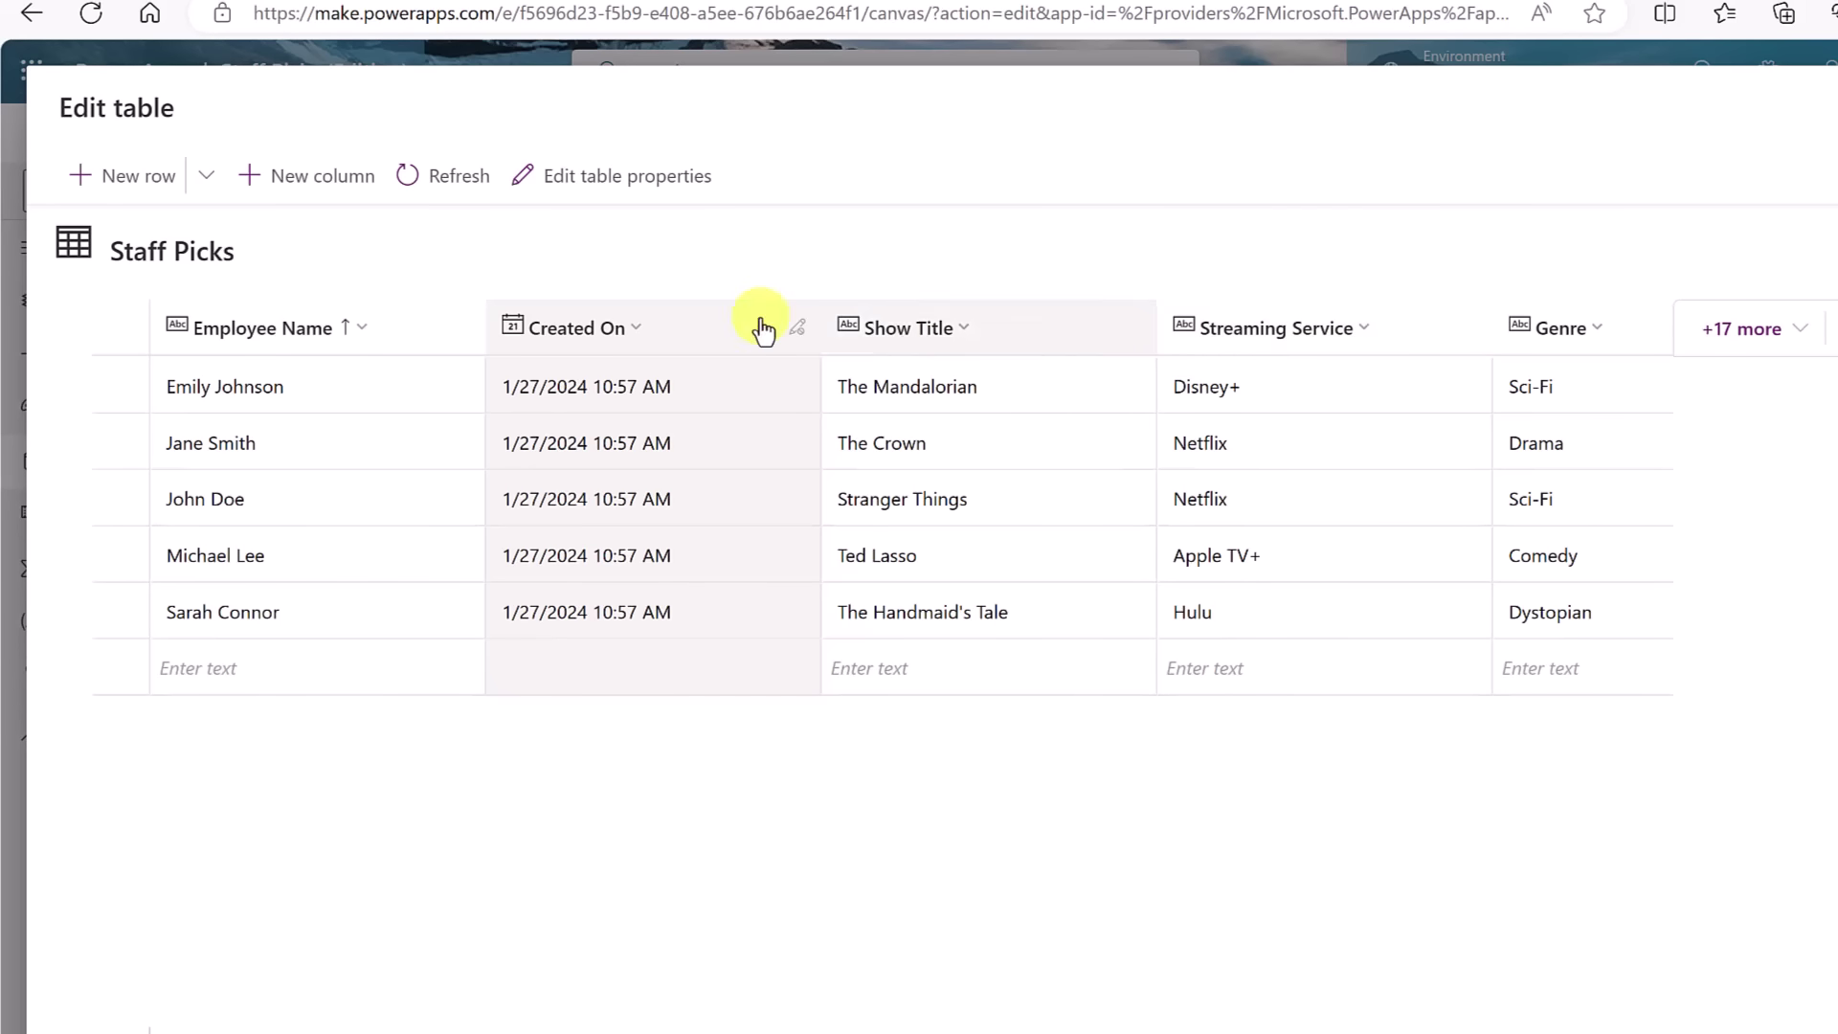
- Delete the first three records from the Staff Picks table and close the table editor
{"action": "left_click", "coordinate": [119, 392]}
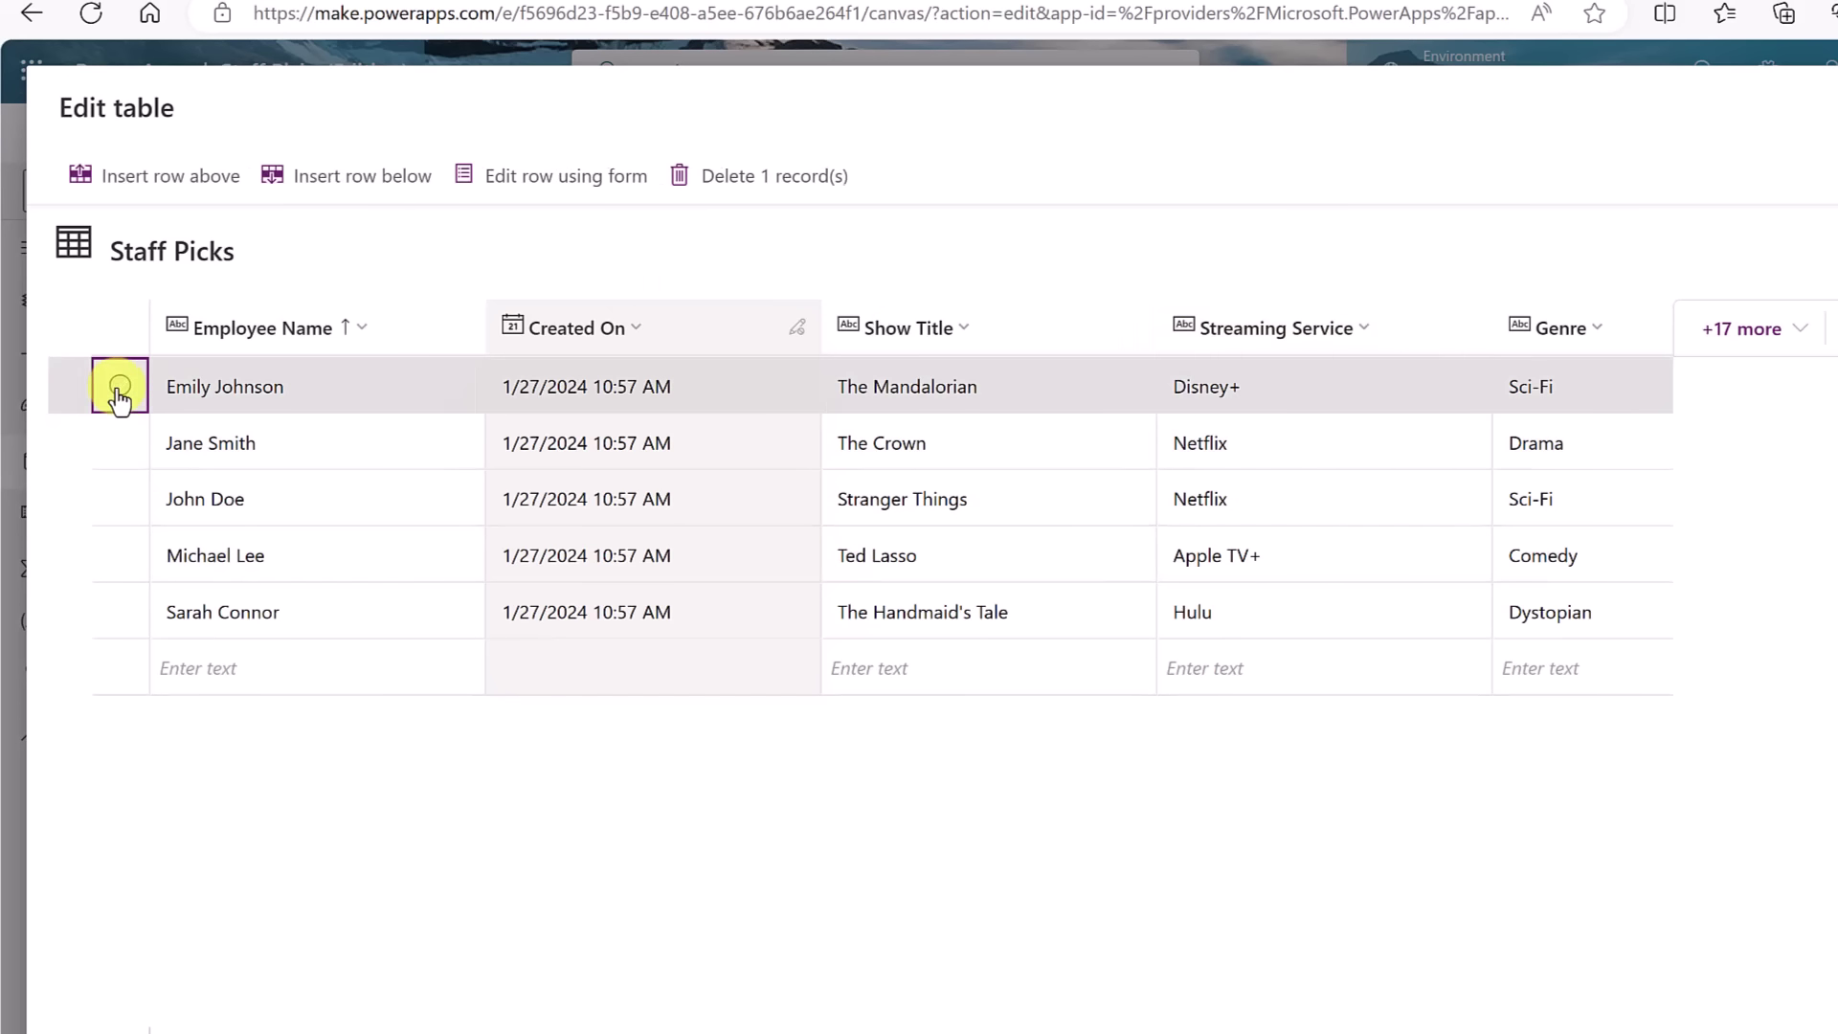
{"action": "left_click", "coordinate": [122, 455]}
{"action": "left_click", "coordinate": [120, 498]}
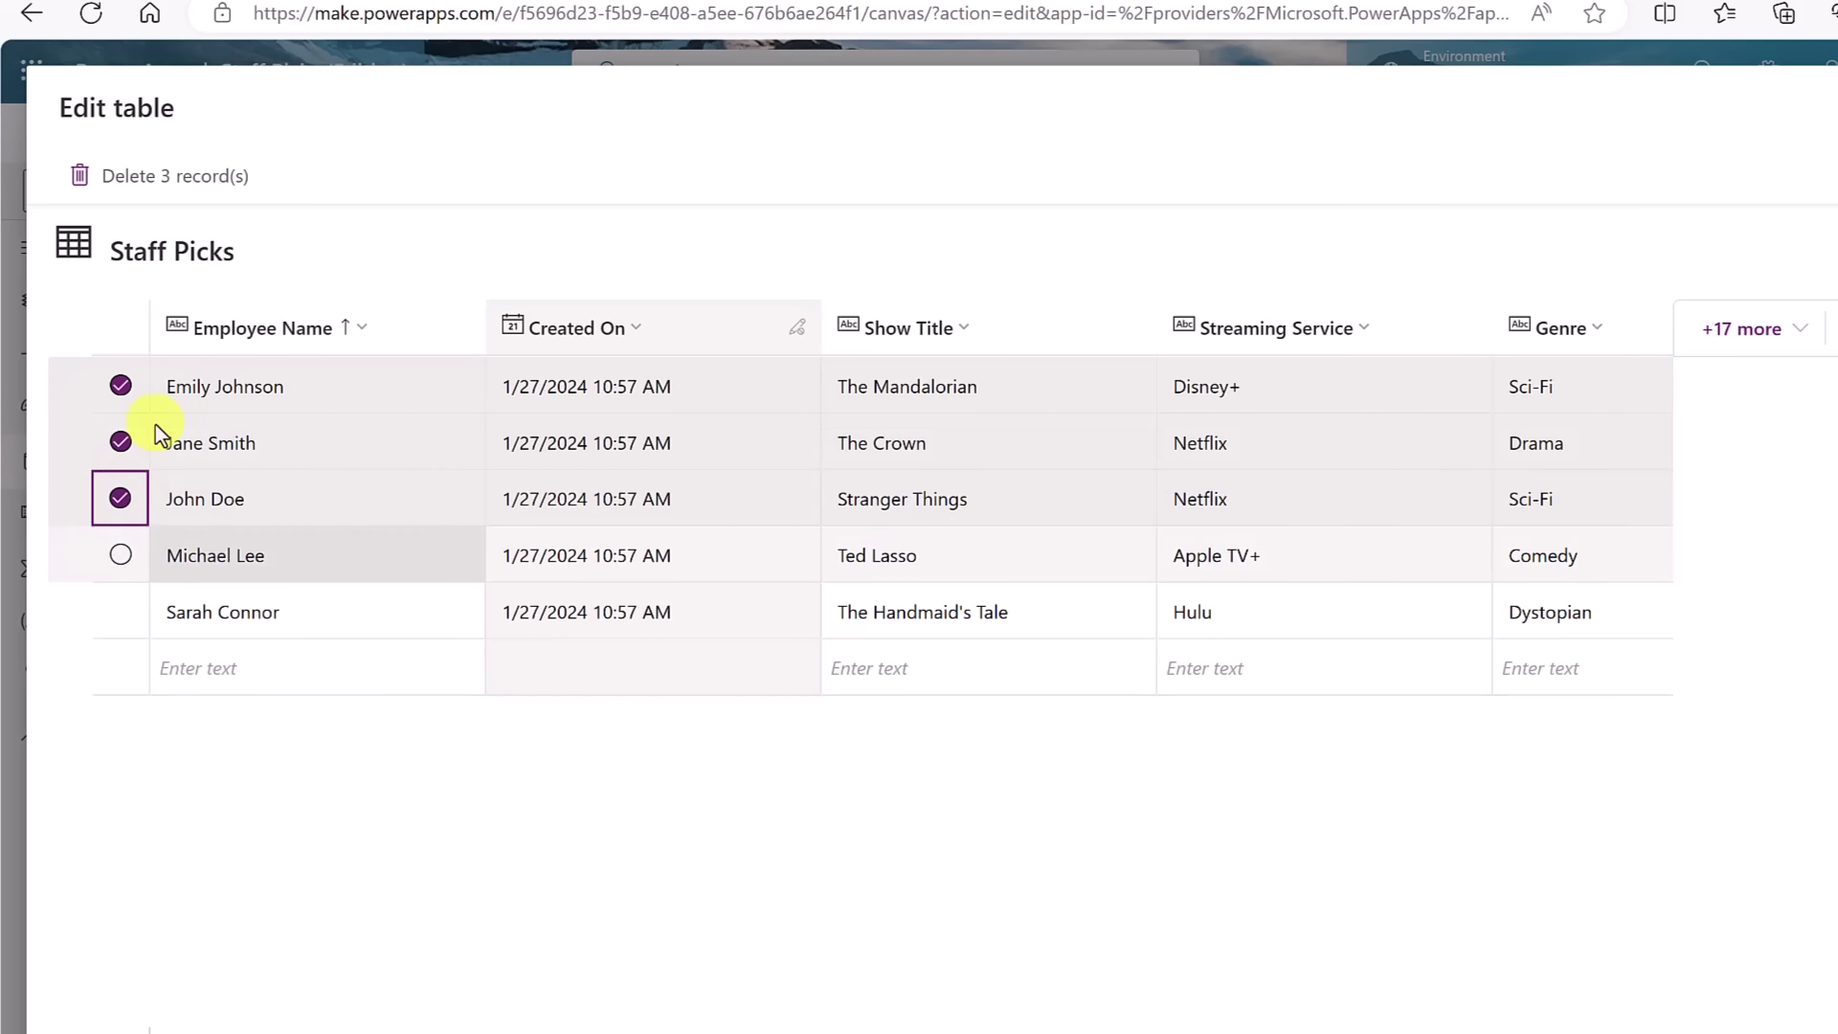
{"action": "left_click", "coordinate": [113, 184]}
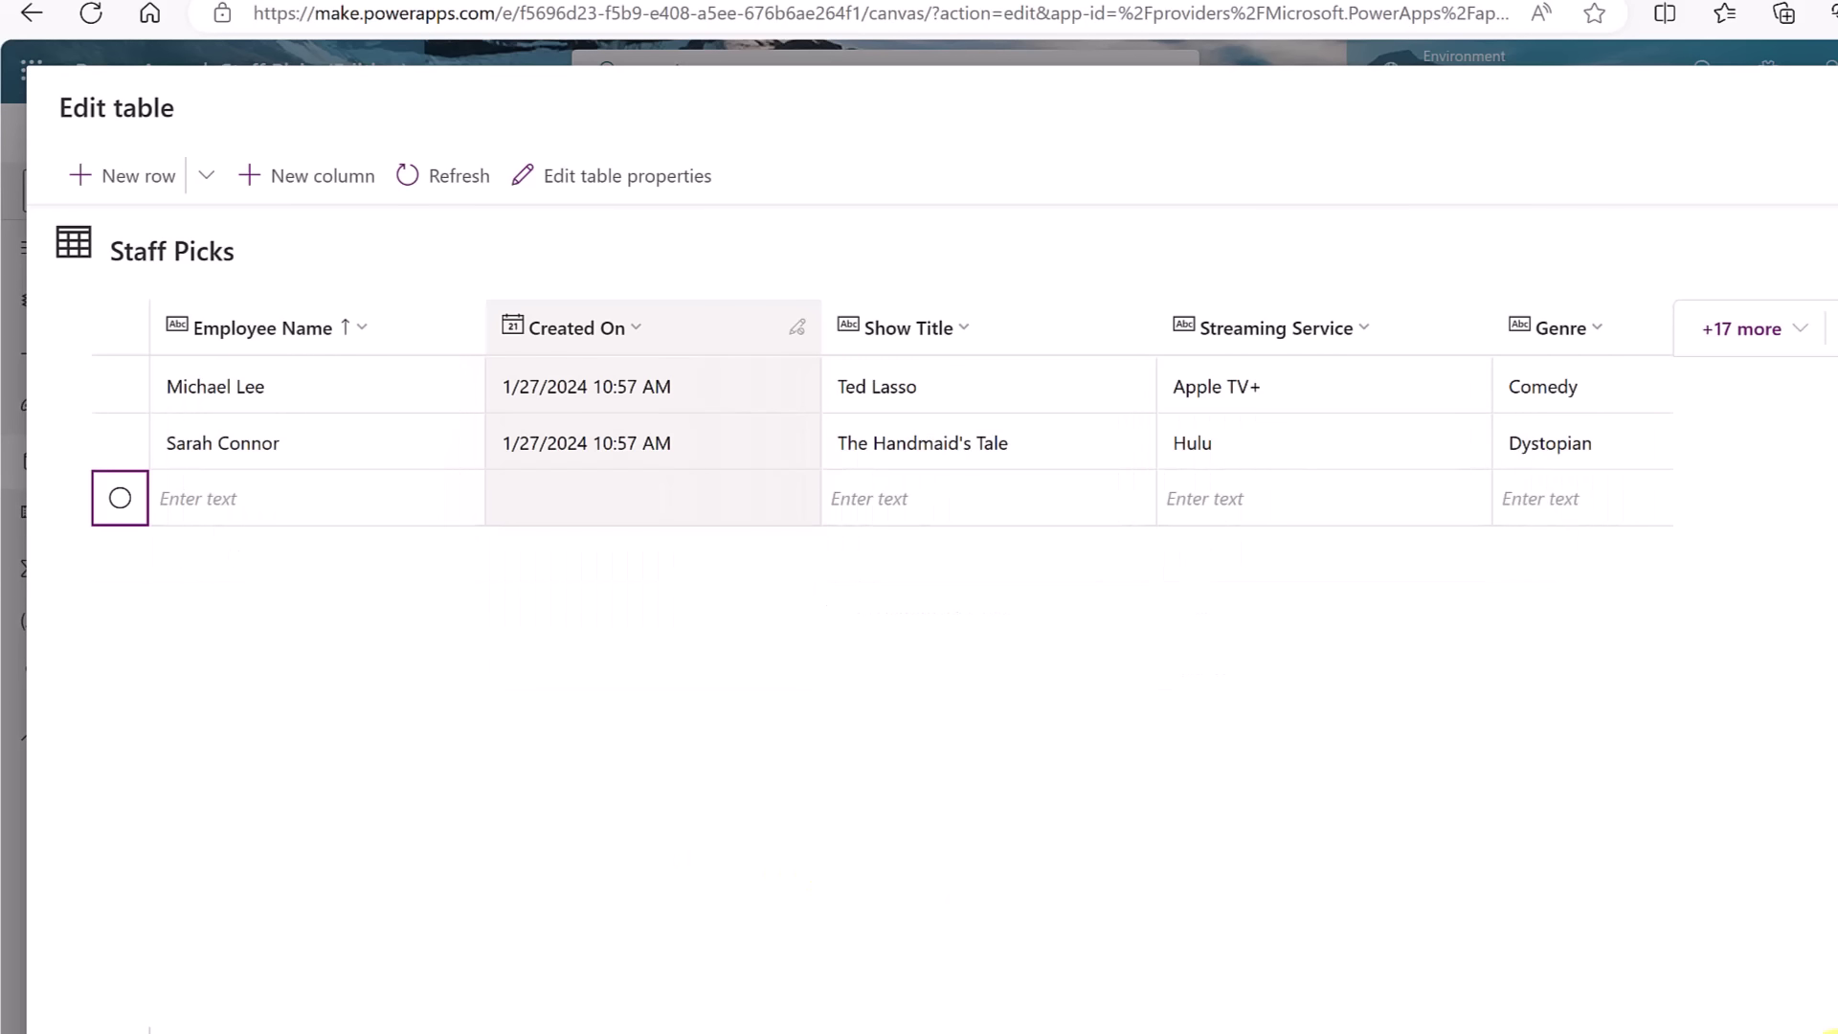
{"action": "left_click", "coordinate": [1836, 1032]}
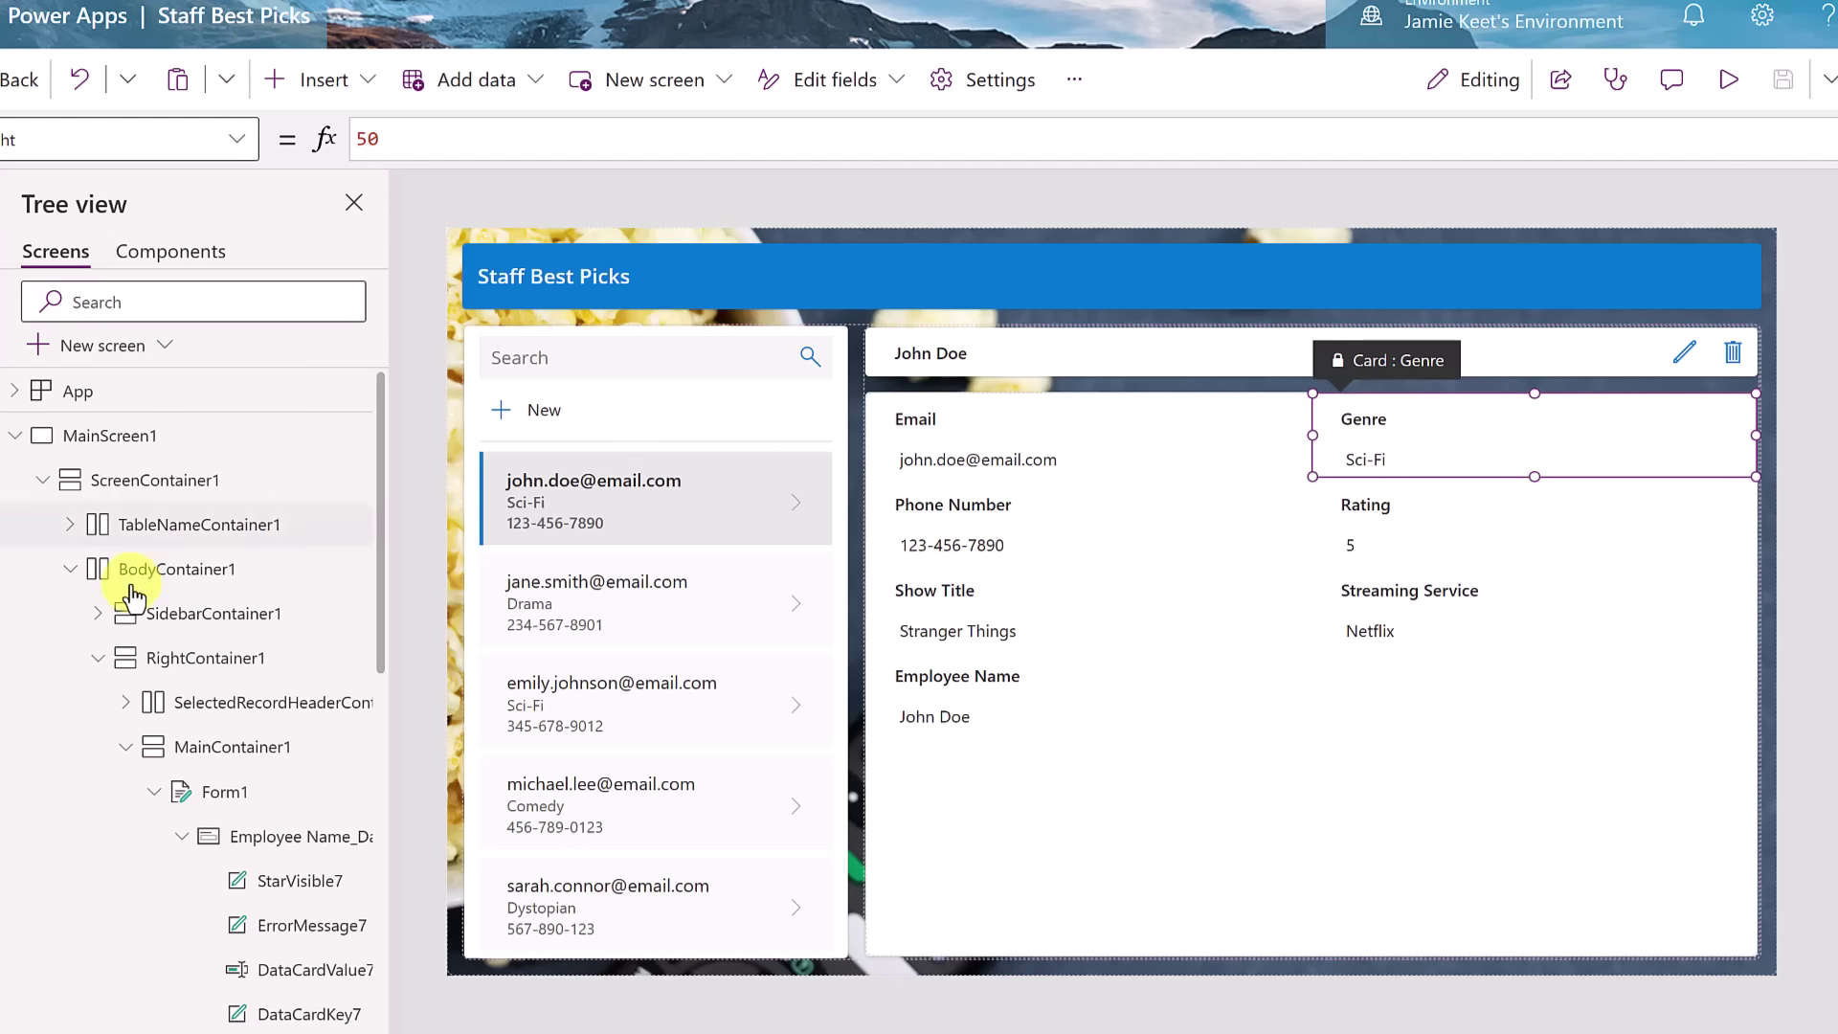
- Open the form's field list from the Genre card and move the Email field below Phone Number
{"action": "scroll", "coordinate": [211, 673], "scroll_direction": "down", "scroll_amount": 1}
{"action": "scroll", "coordinate": [211, 673], "scroll_direction": "down", "scroll_amount": 8}
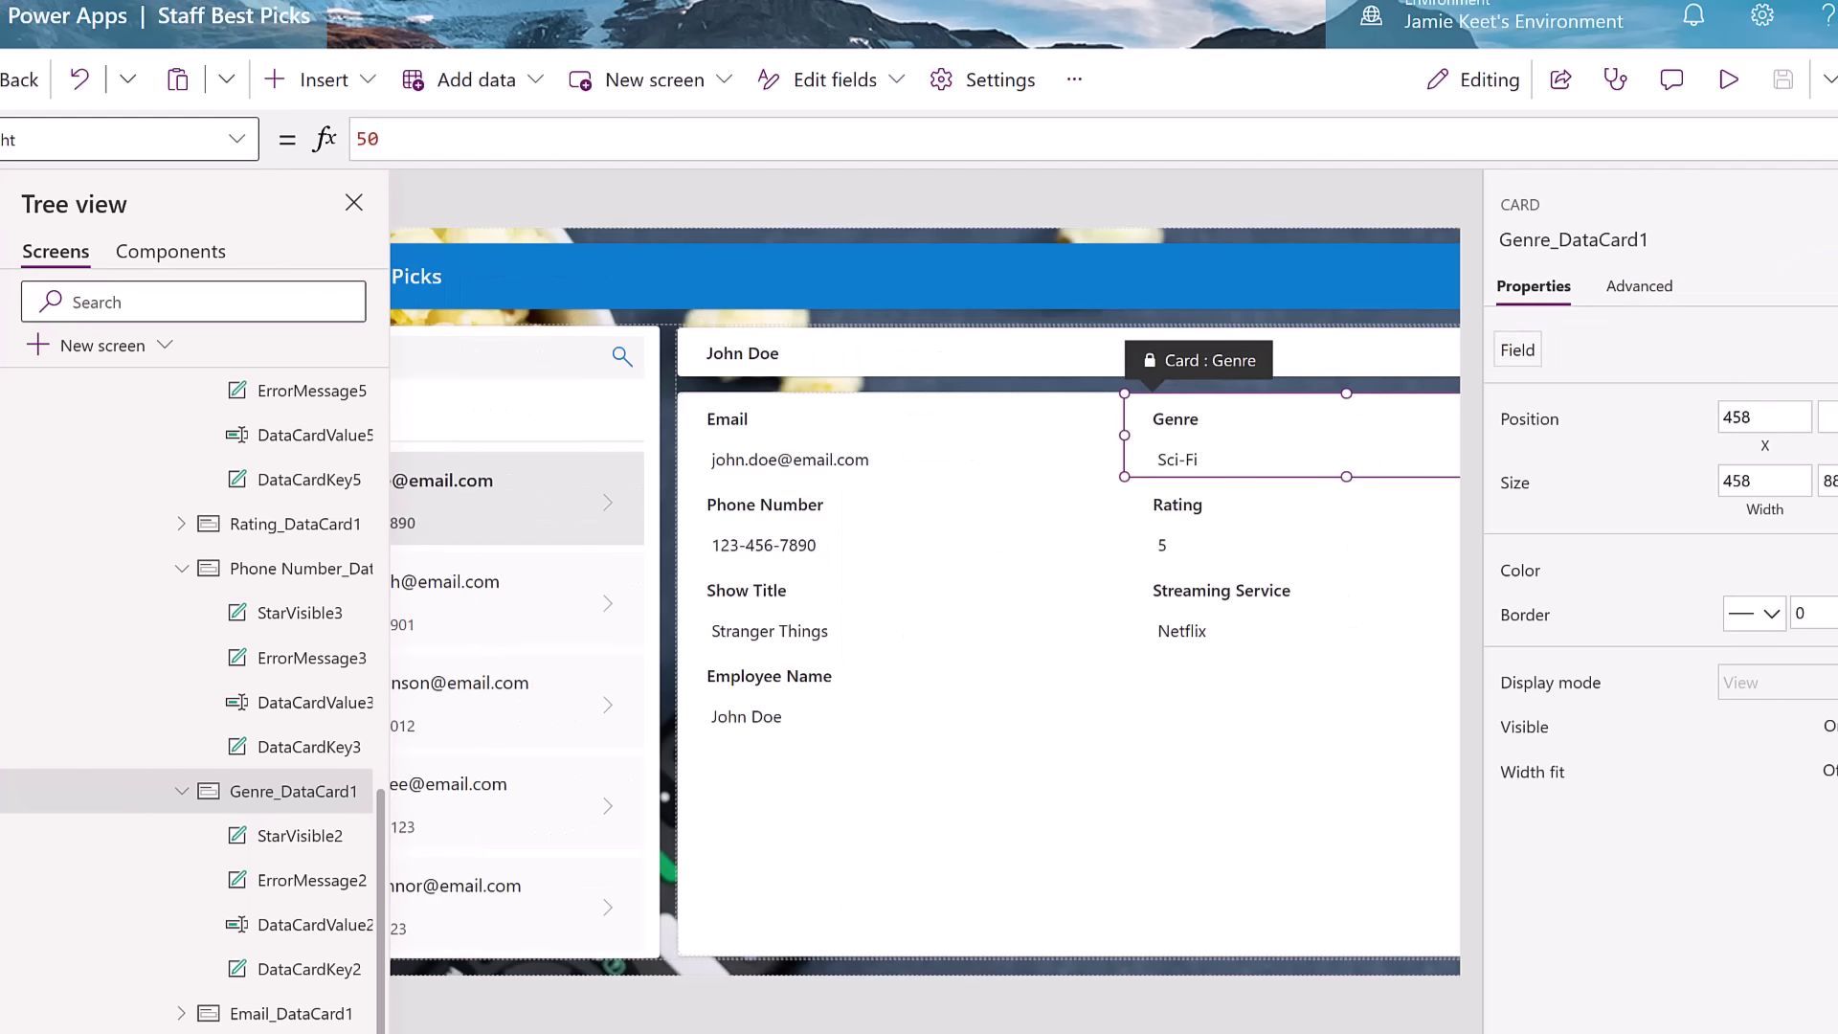
{"action": "left_click", "coordinate": [1824, 346]}
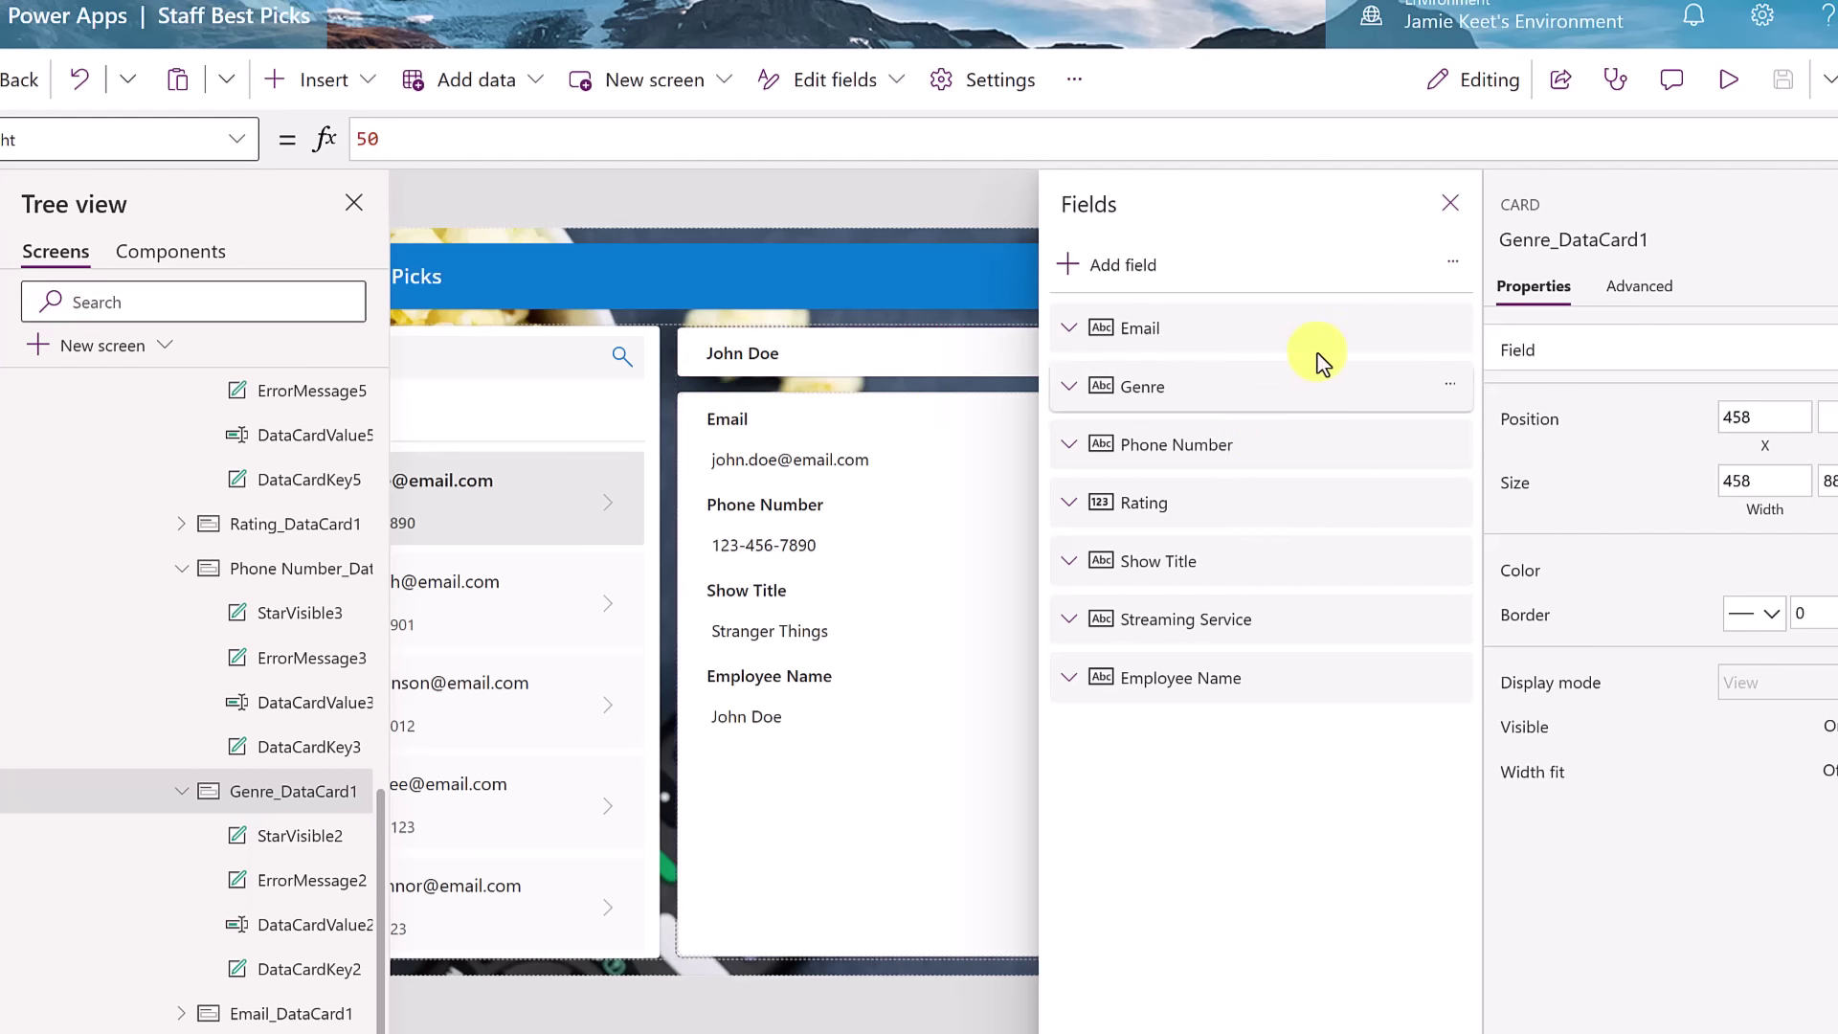
{"action": "left_click_drag", "start_coordinate": [1440, 341], "coordinate": [1440, 513]}
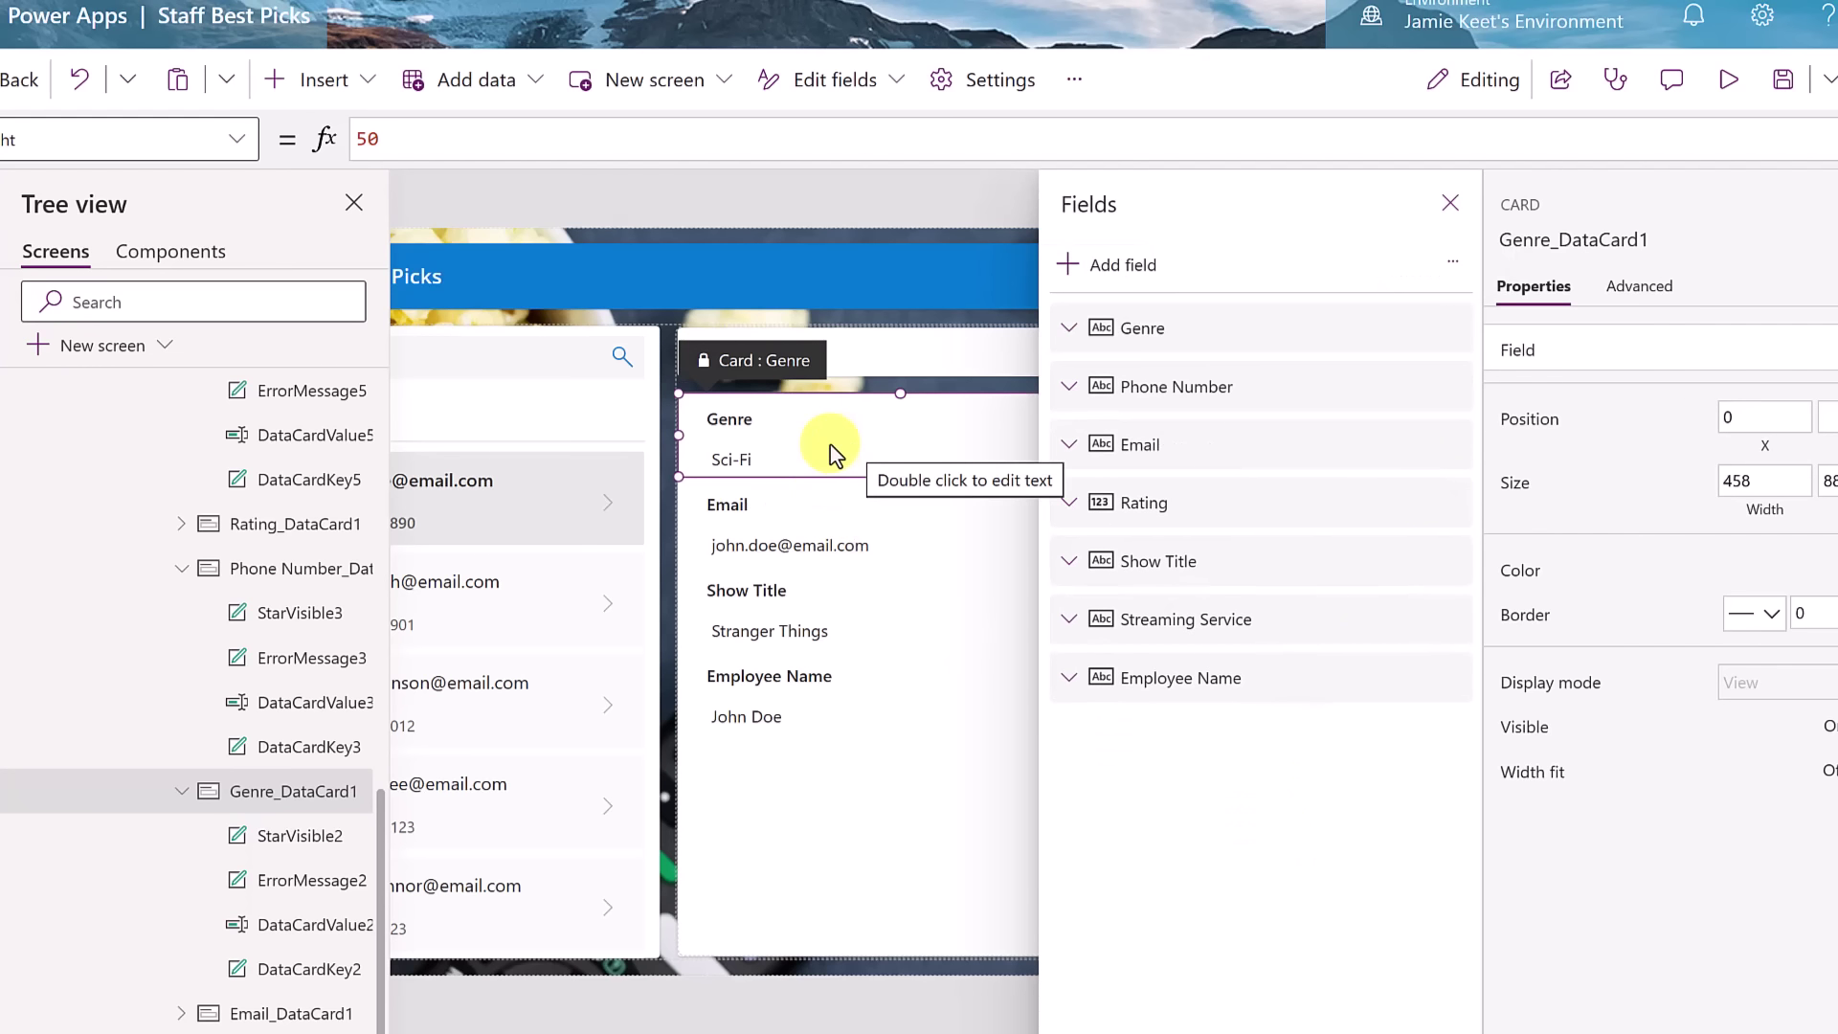
- Change the Genre field's control type to Allowed values and close the field list
{"action": "left_click", "coordinate": [1069, 329]}
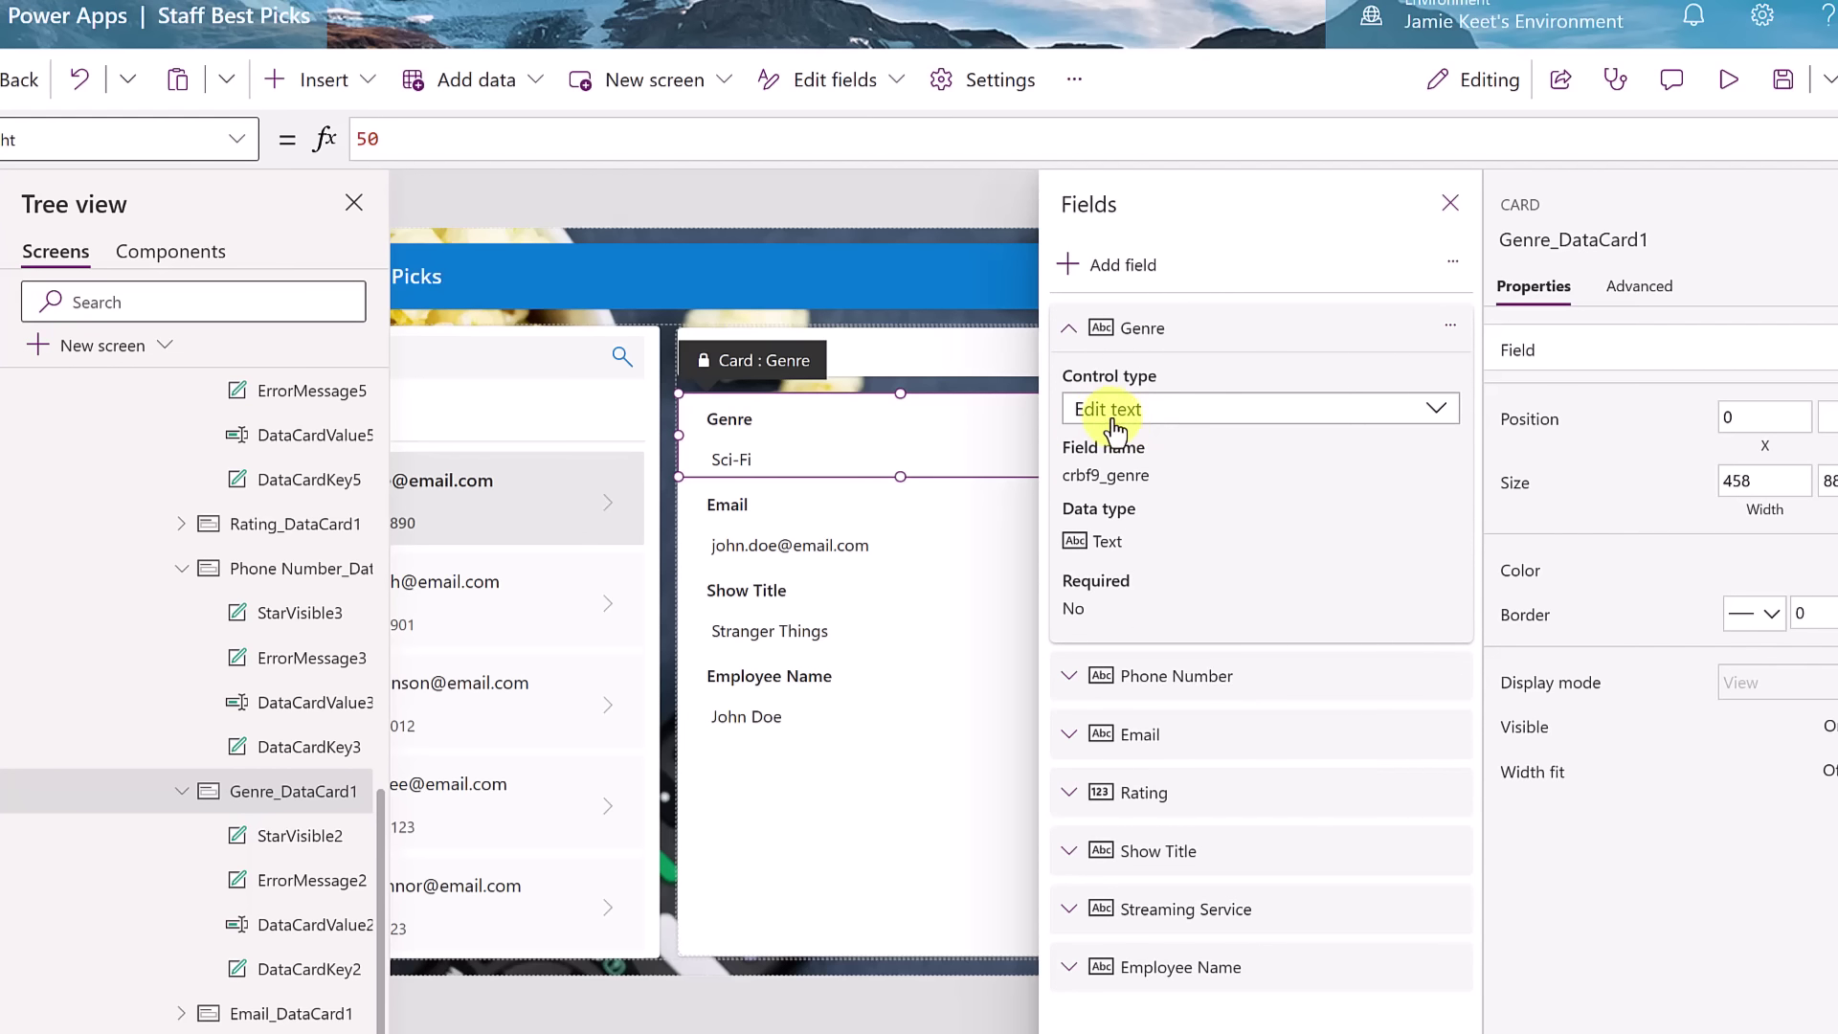
{"action": "left_click", "coordinate": [1437, 421]}
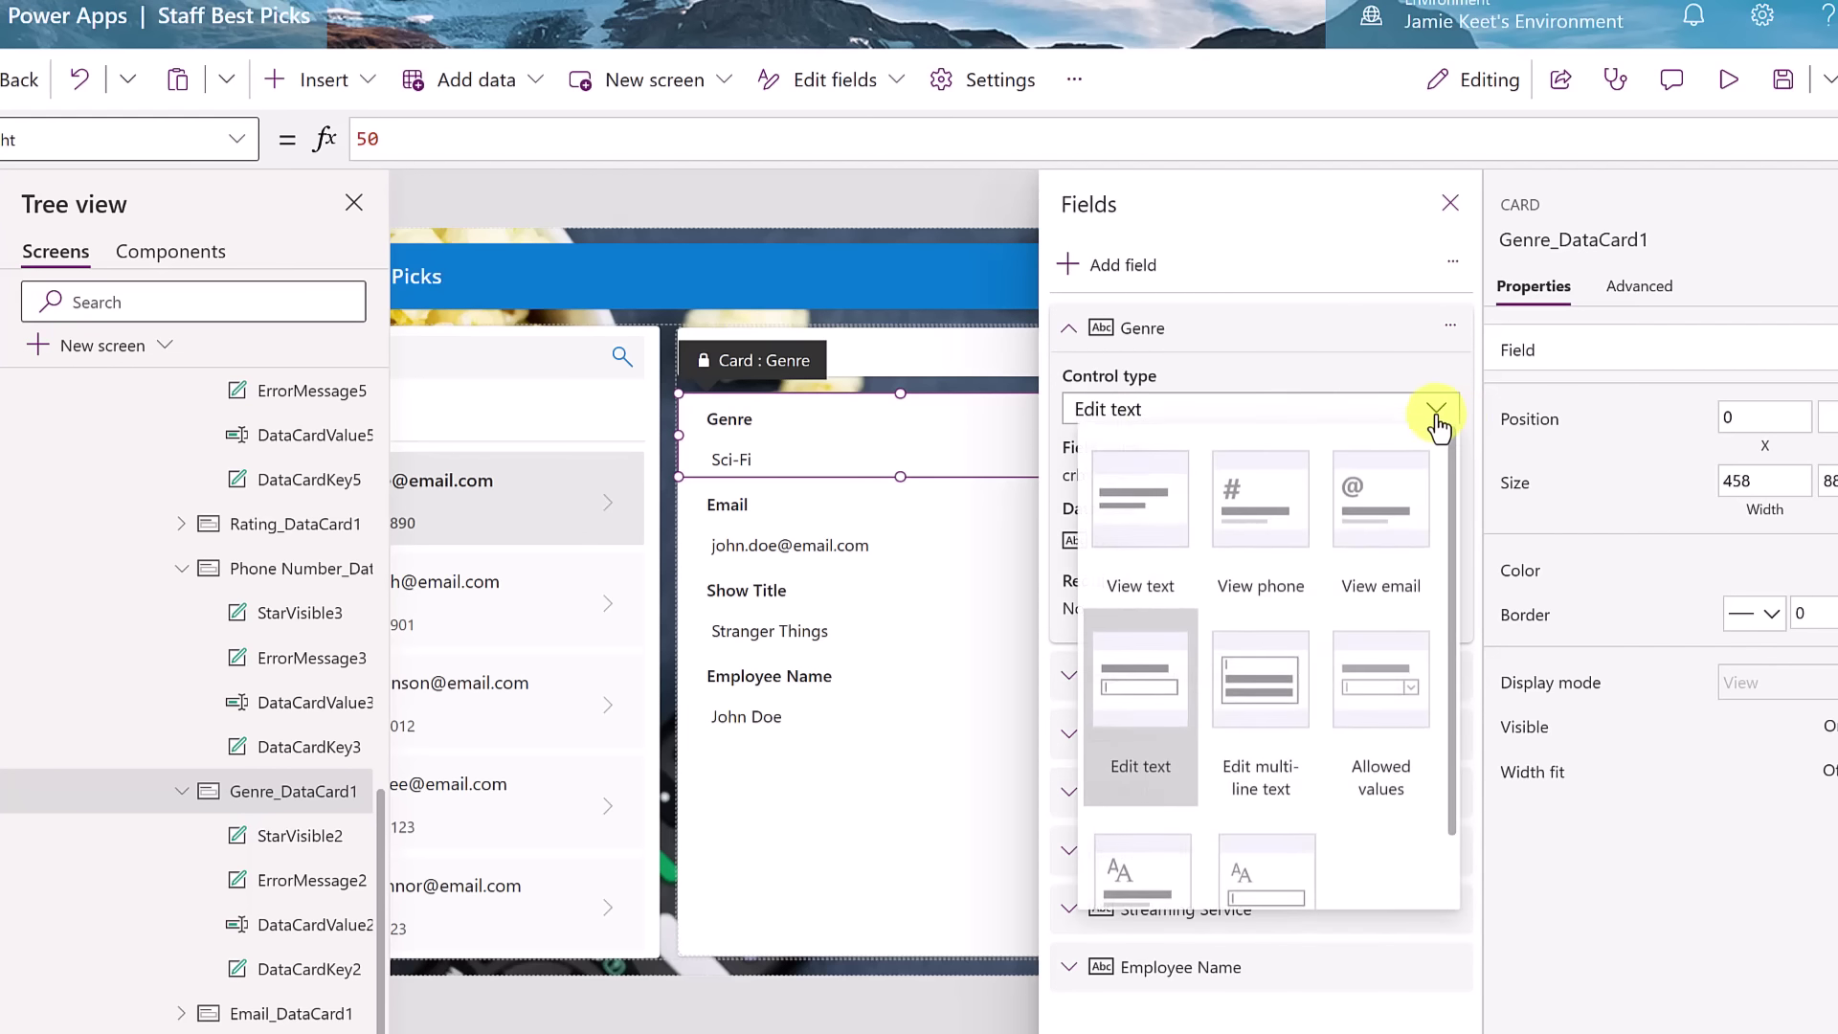
{"action": "left_click", "coordinate": [1384, 713]}
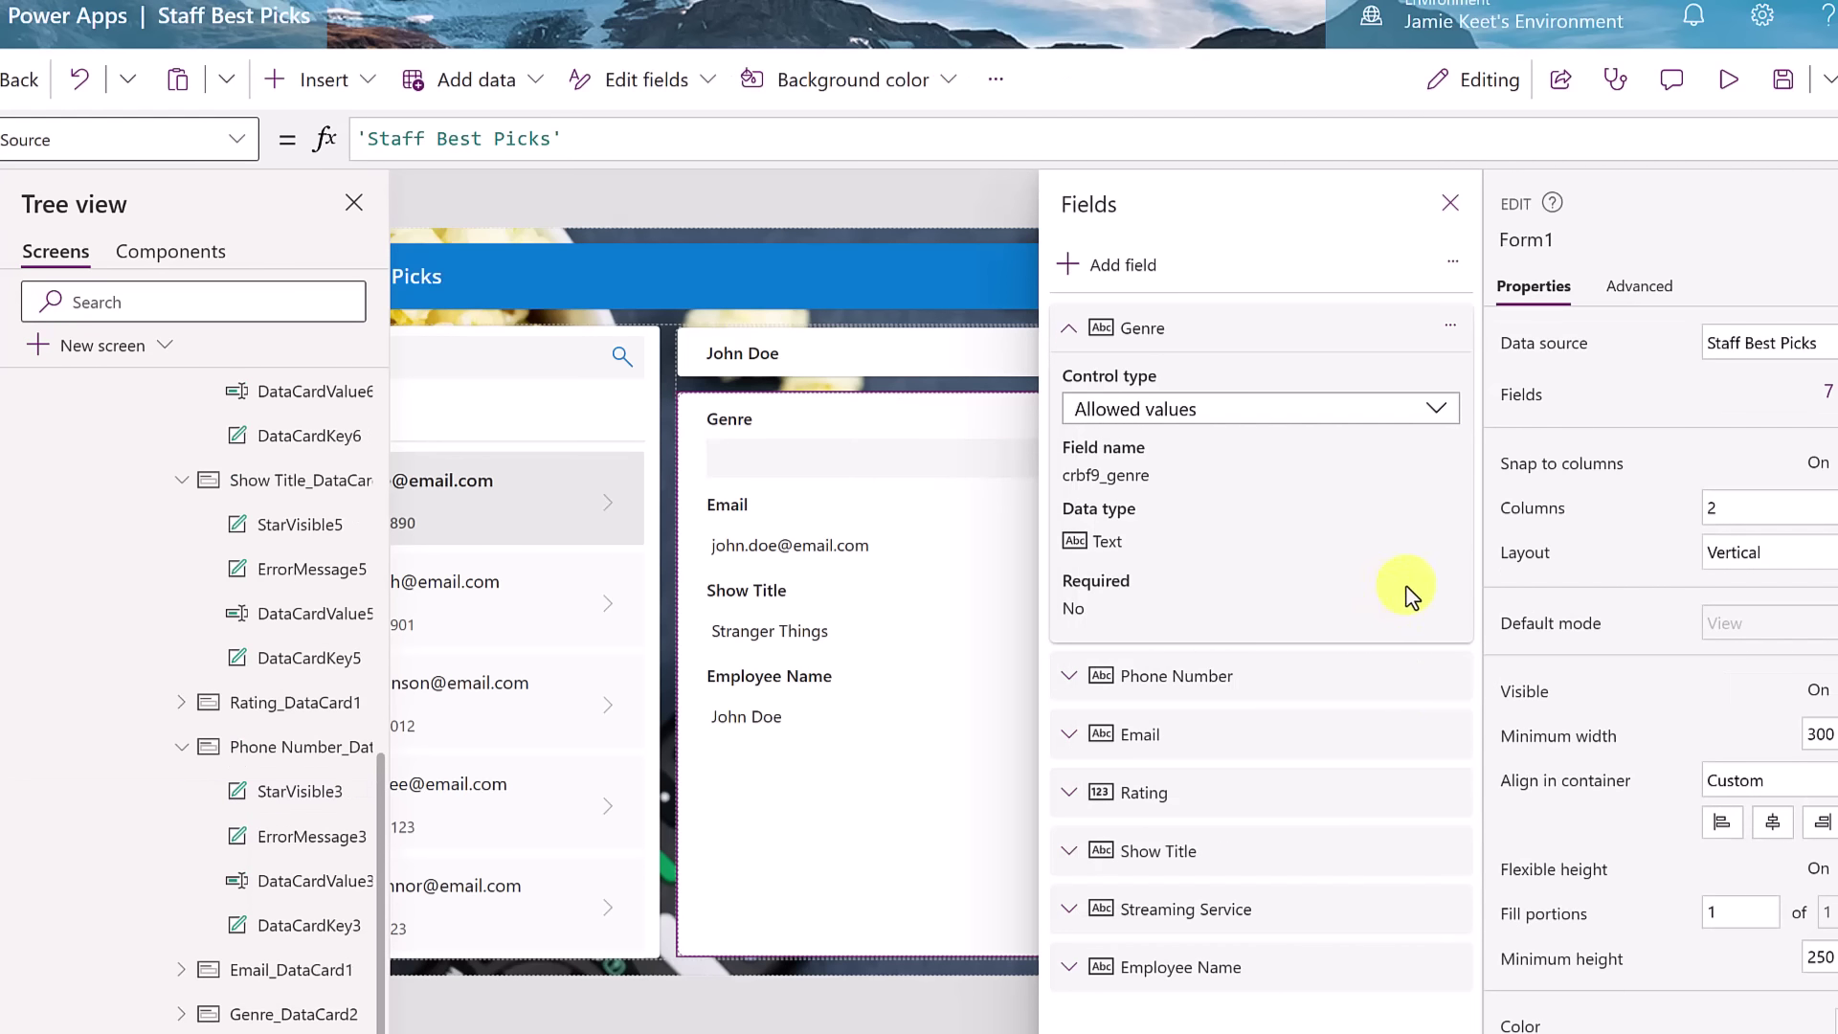
{"action": "left_click", "coordinate": [1450, 203]}
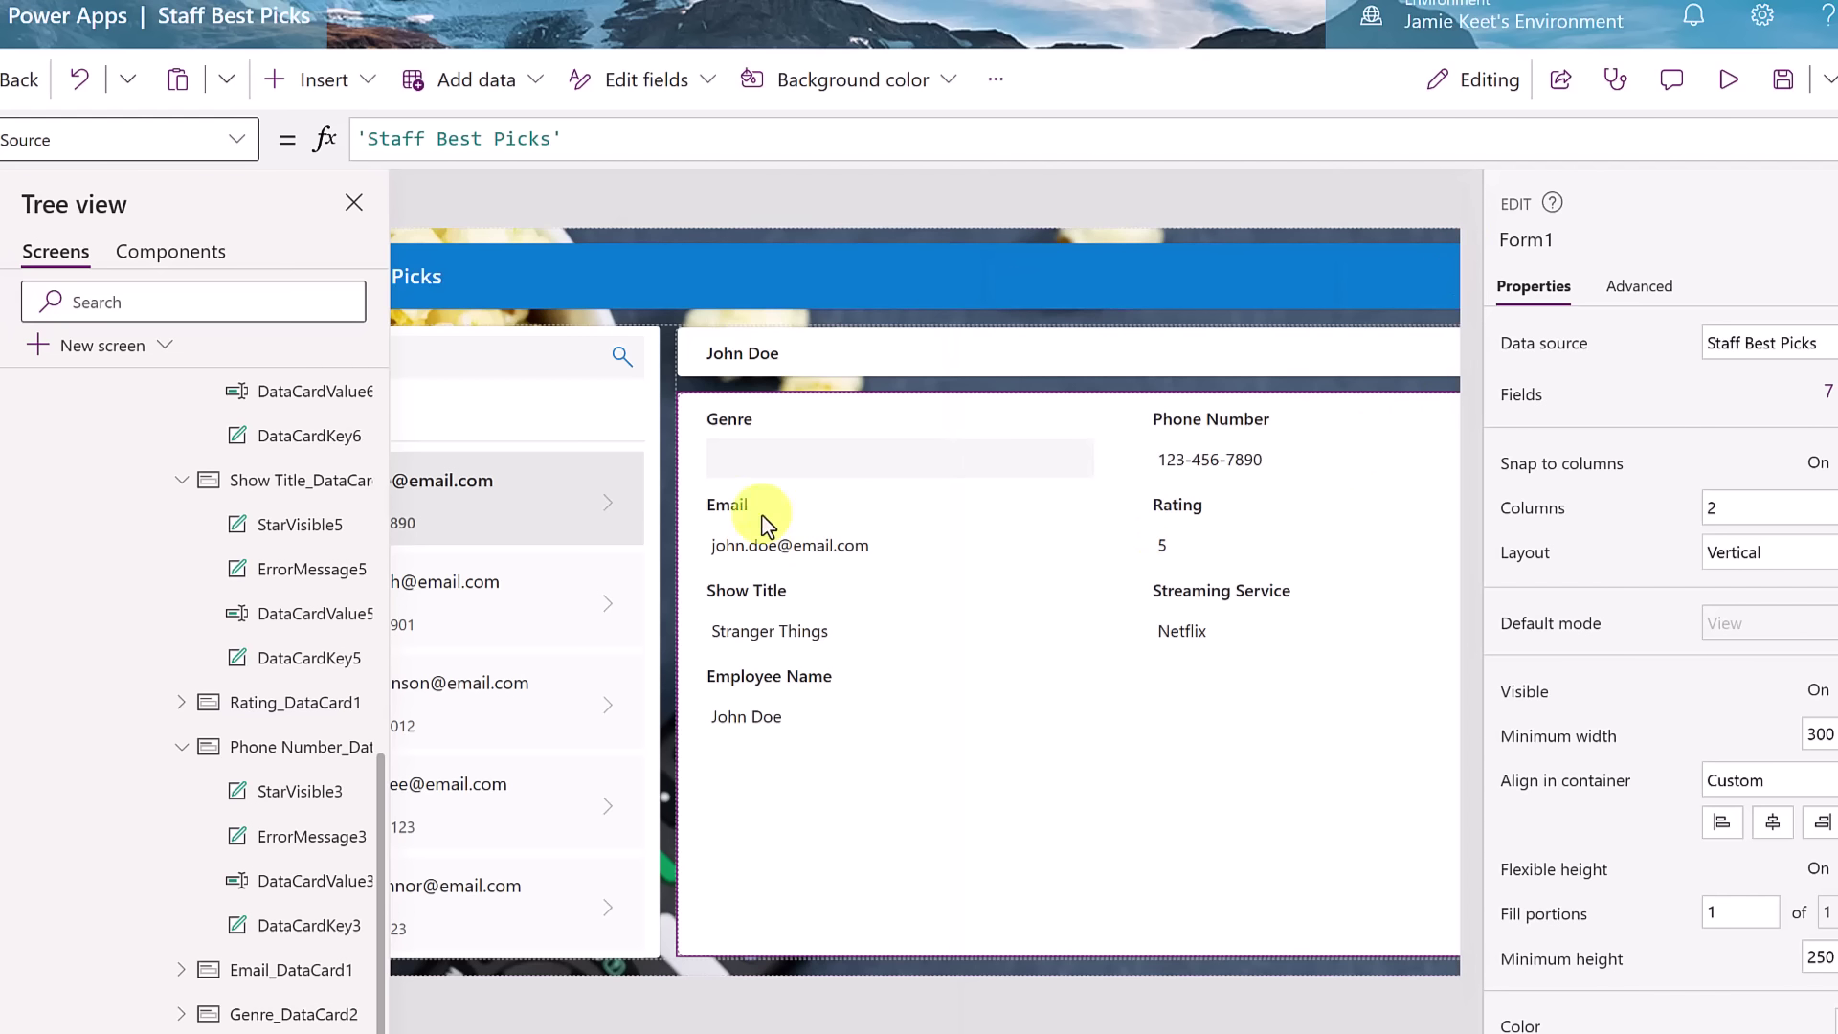
- Select the dropdown in the Genre card and unlock its advanced properties for editing
{"action": "left_click", "coordinate": [779, 463]}
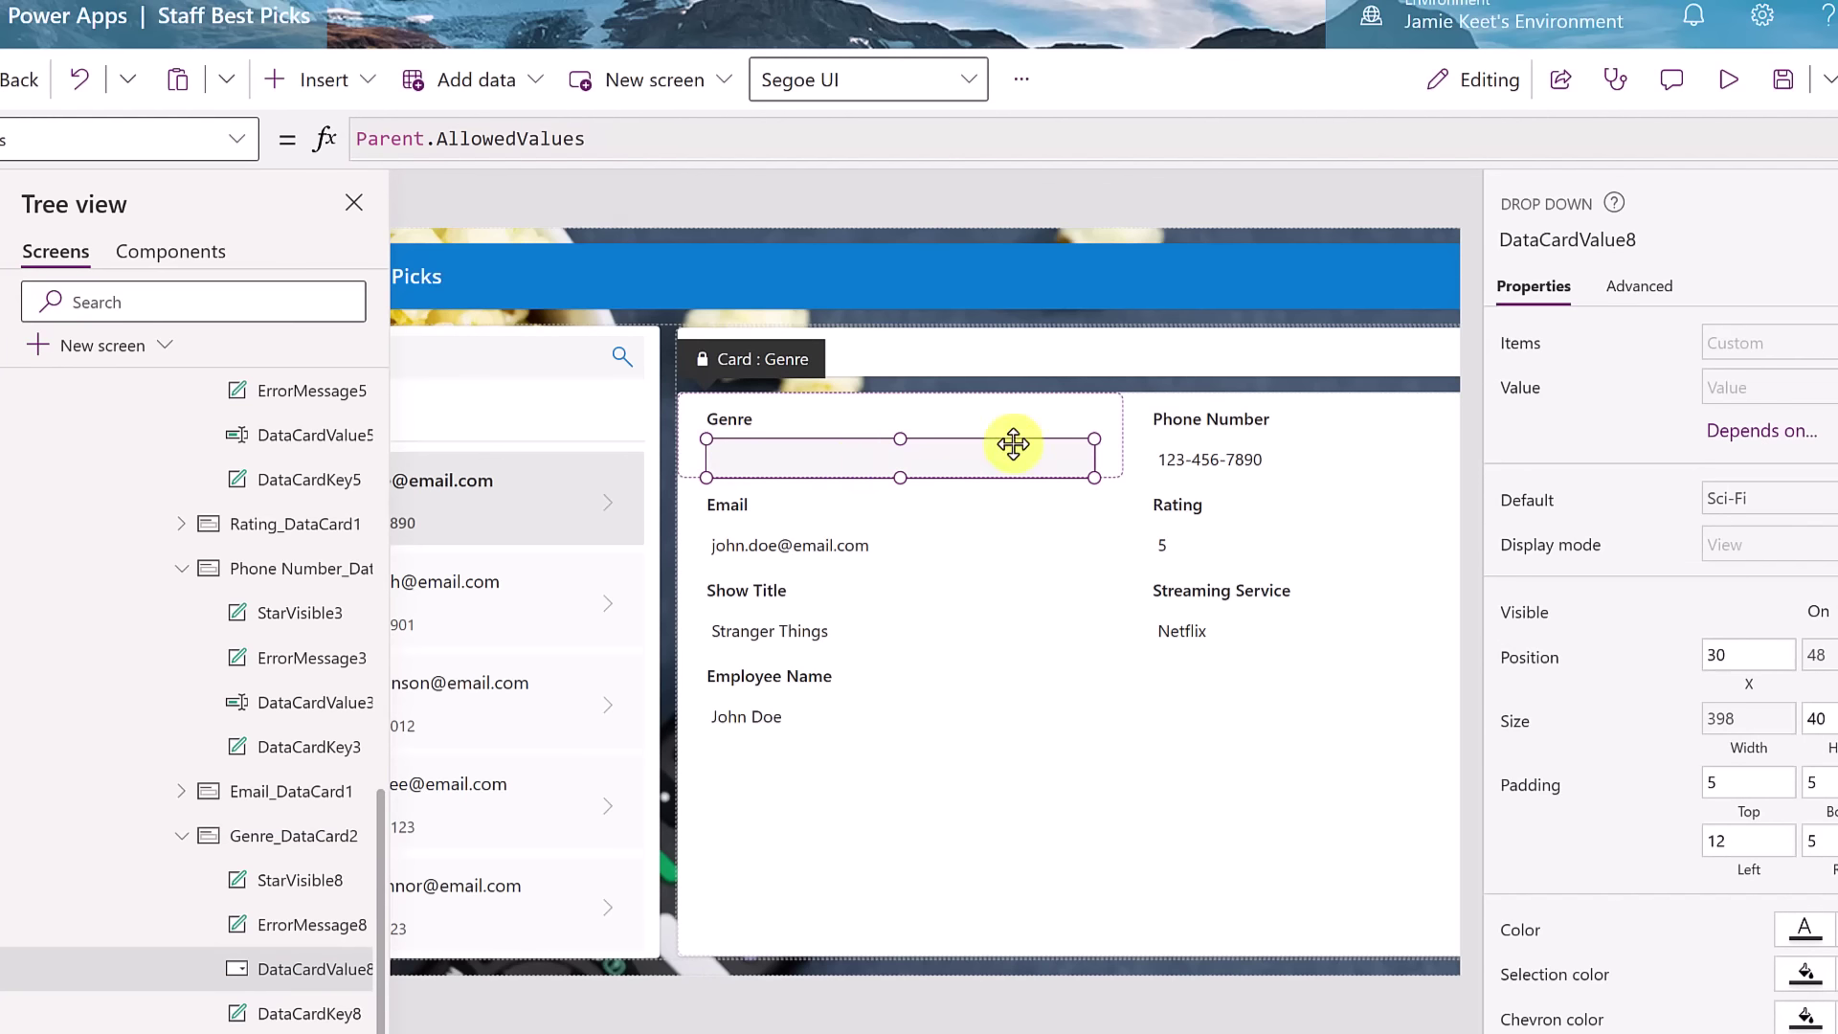
{"action": "left_click", "coordinate": [1628, 300]}
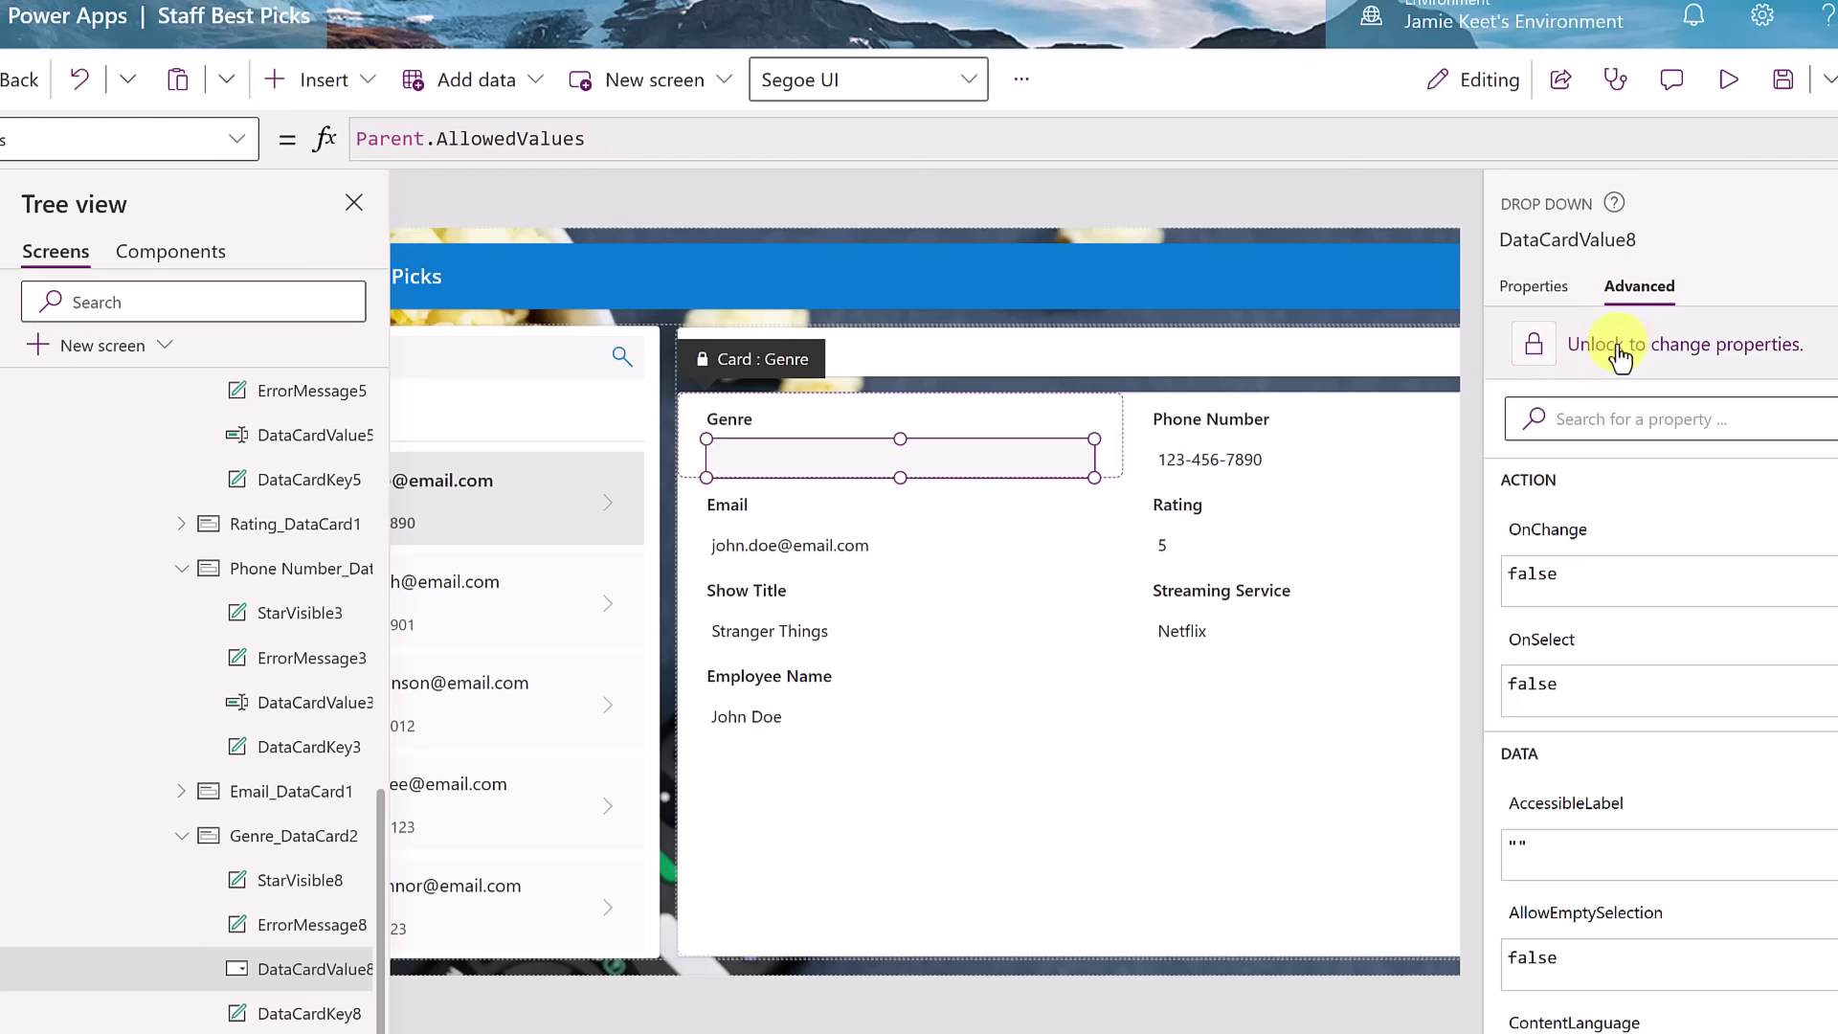
{"action": "left_click", "coordinate": [1533, 351]}
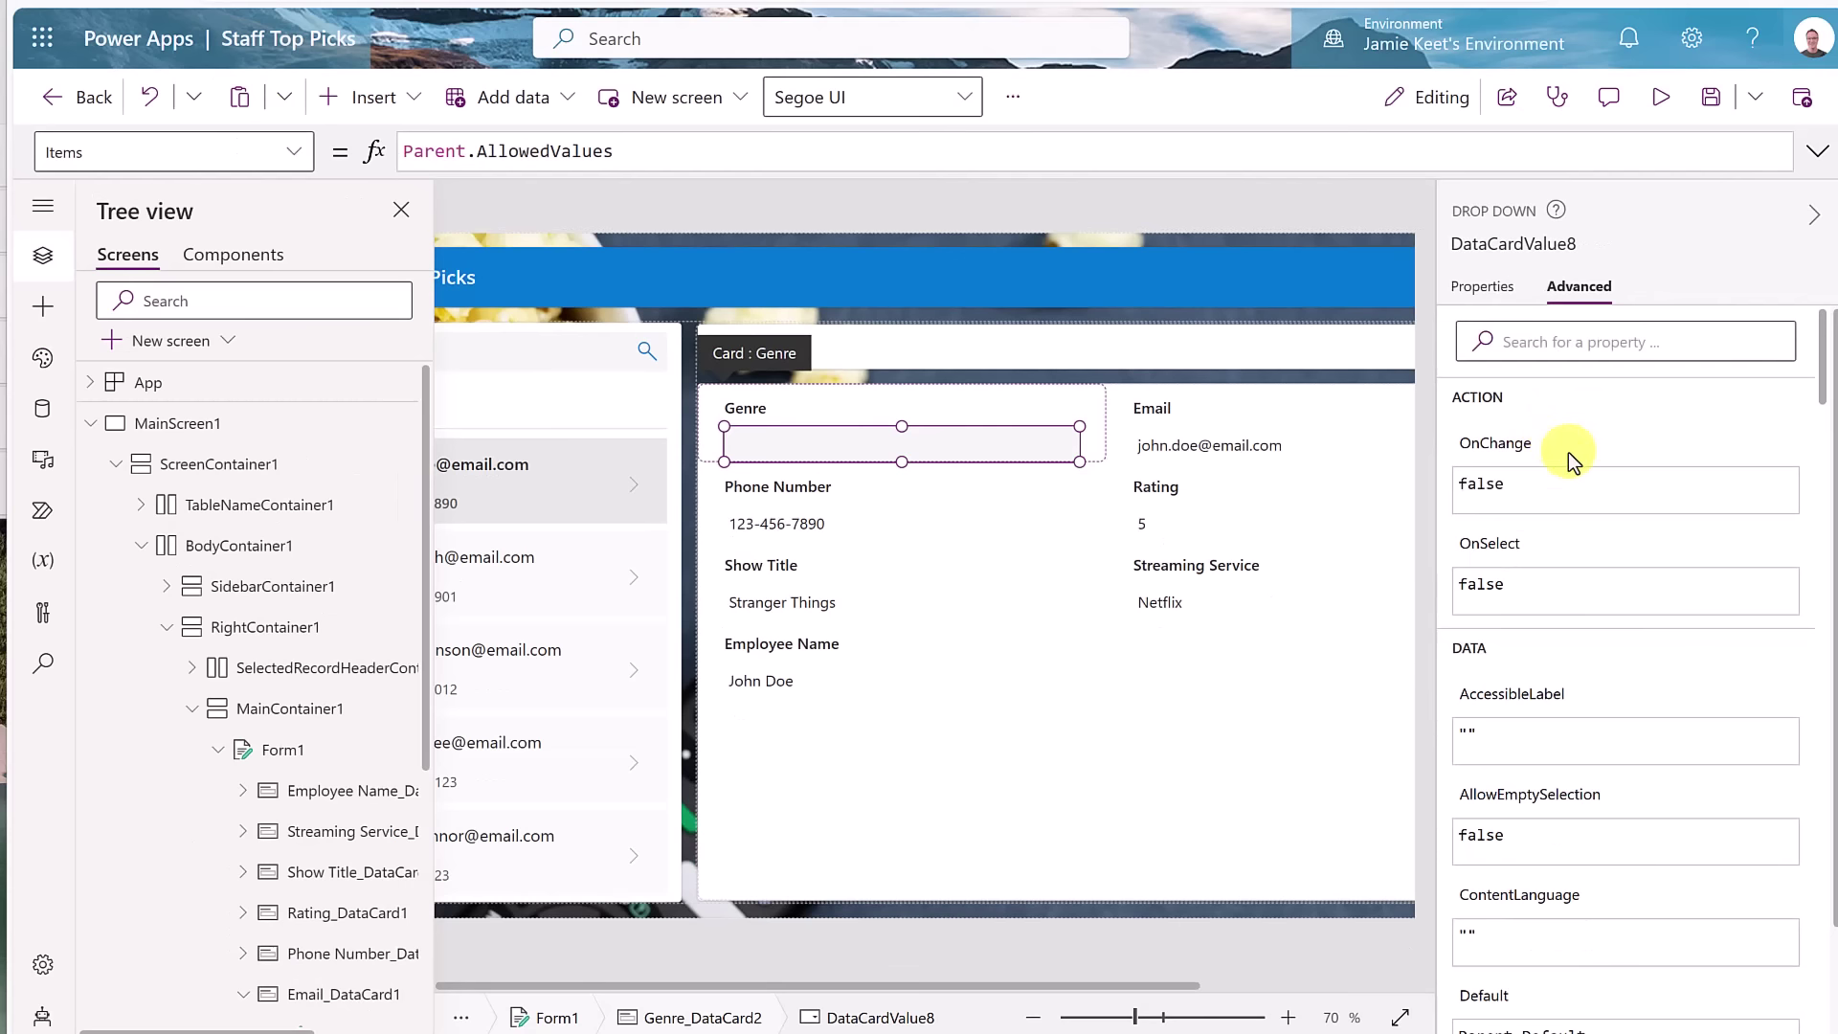
- Set the Genre dropdown's Items property to ["Drama","Comedy","Sci-Fi","Thriller"]
{"action": "scroll", "coordinate": [1570, 469], "scroll_direction": "down", "scroll_amount": 3}
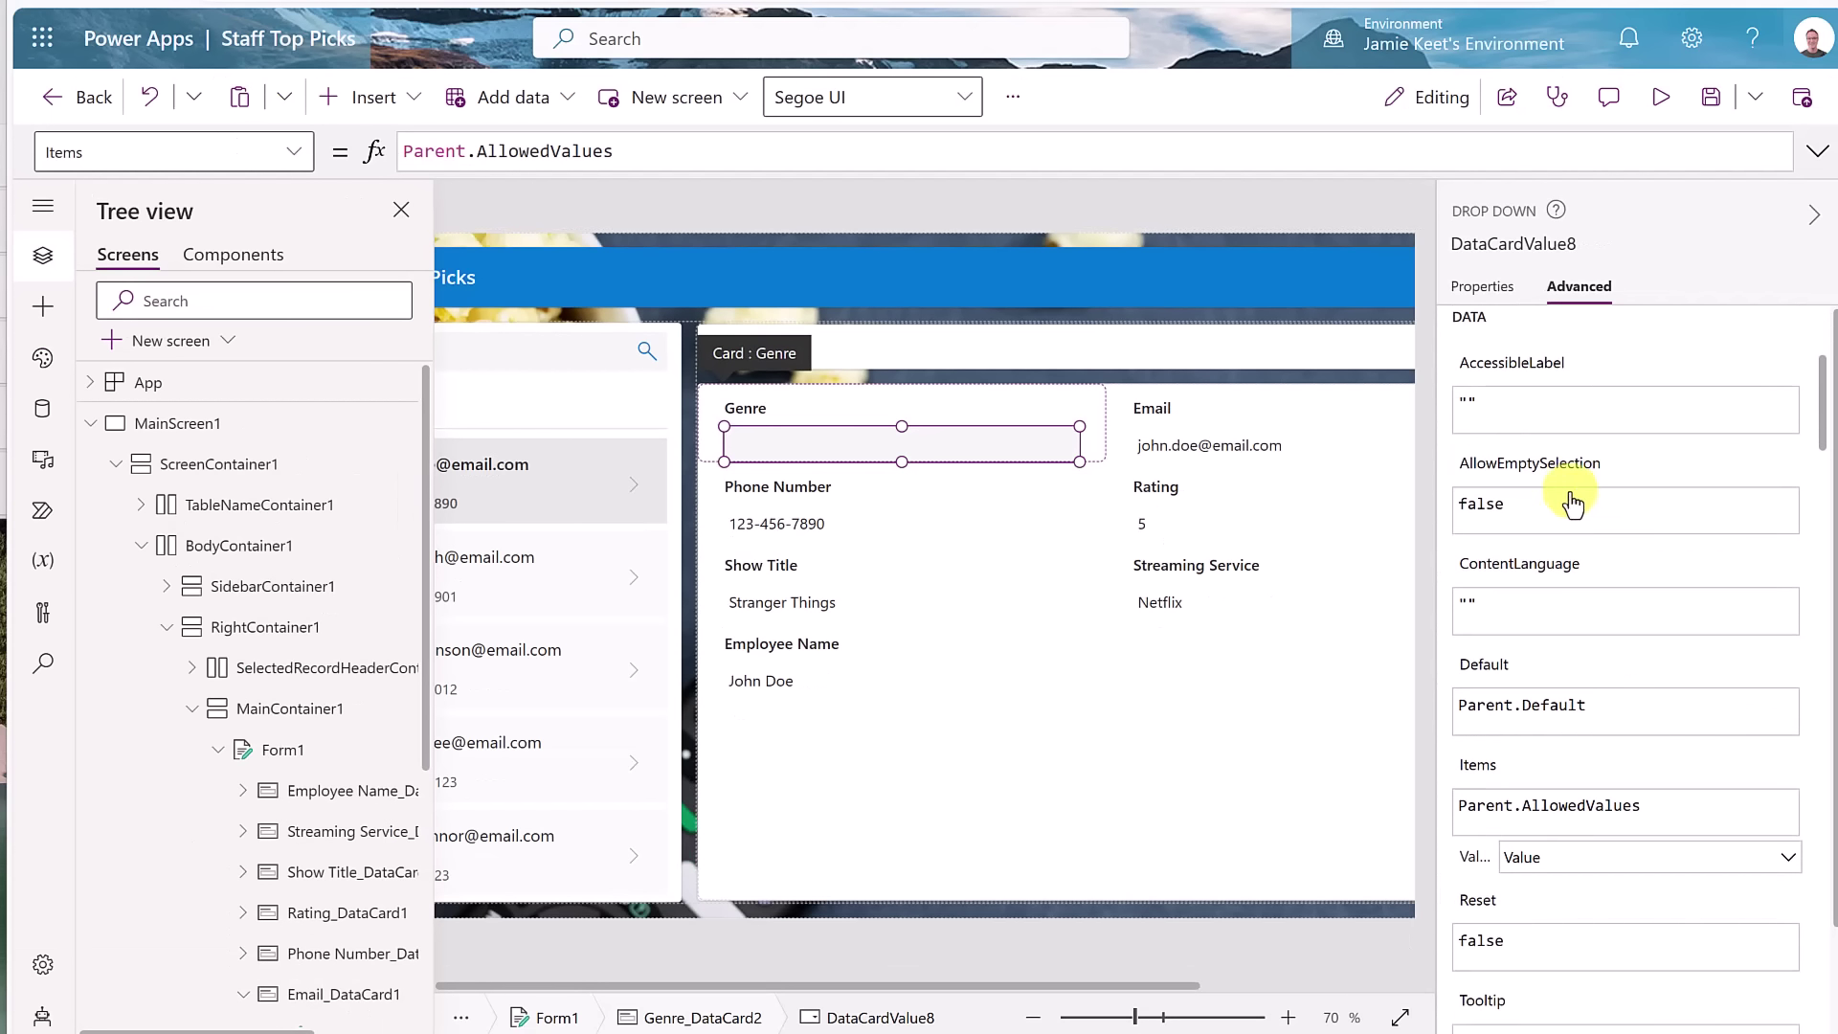
{"action": "scroll", "coordinate": [1627, 728], "scroll_direction": "down", "scroll_amount": 3}
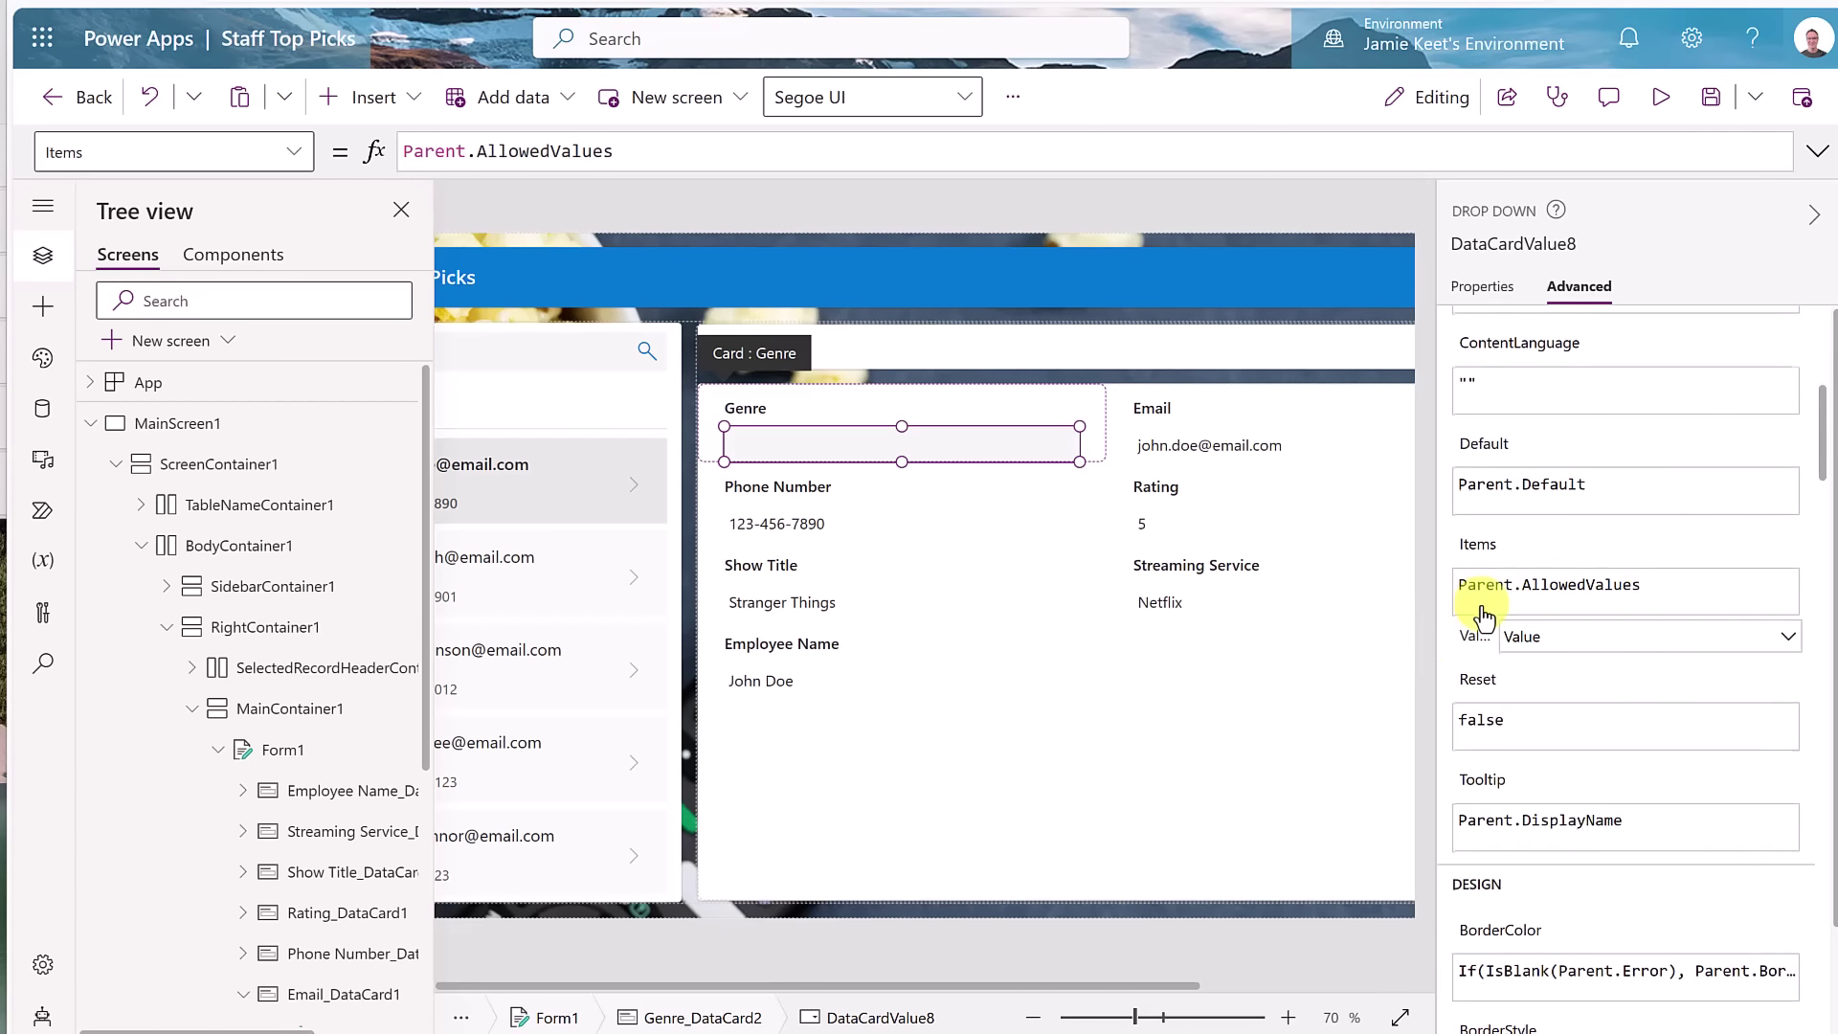
{"action": "left_click_drag", "start_coordinate": [1664, 600], "coordinate": [1417, 576]}
{"action": "key", "text": "BackSpace"}
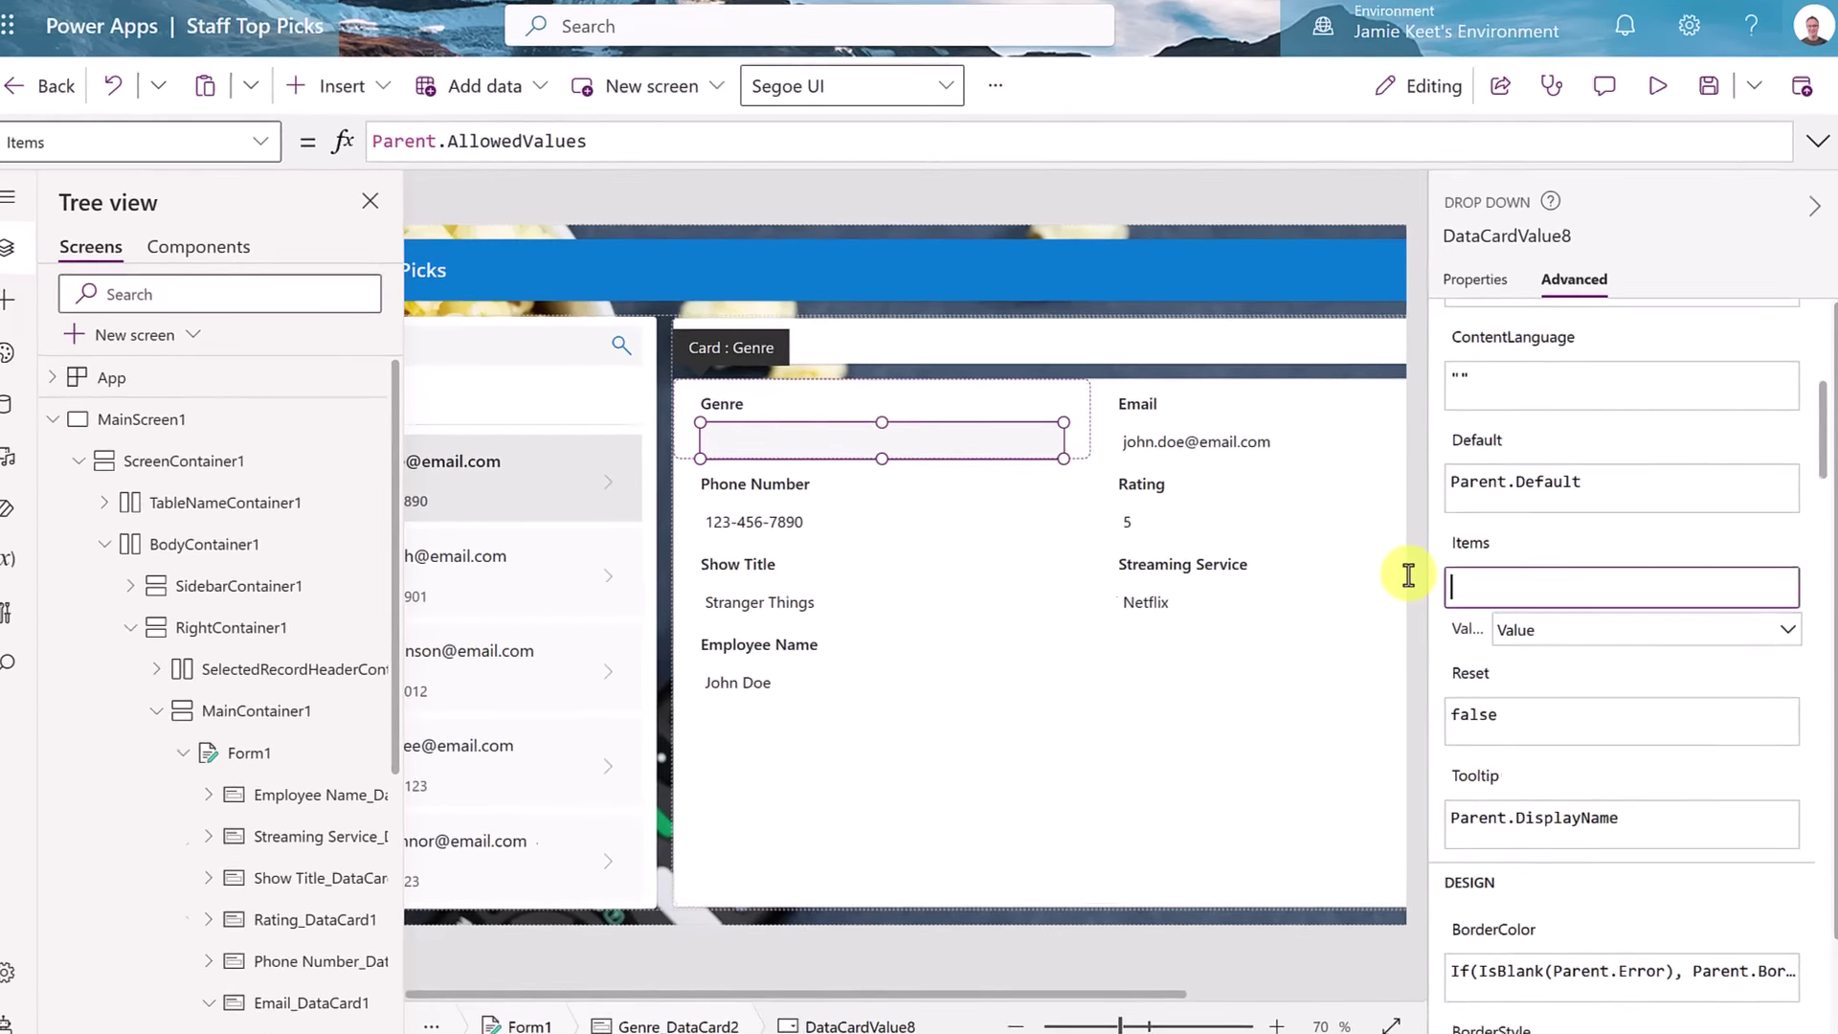
{"action": "type", "text": "["}
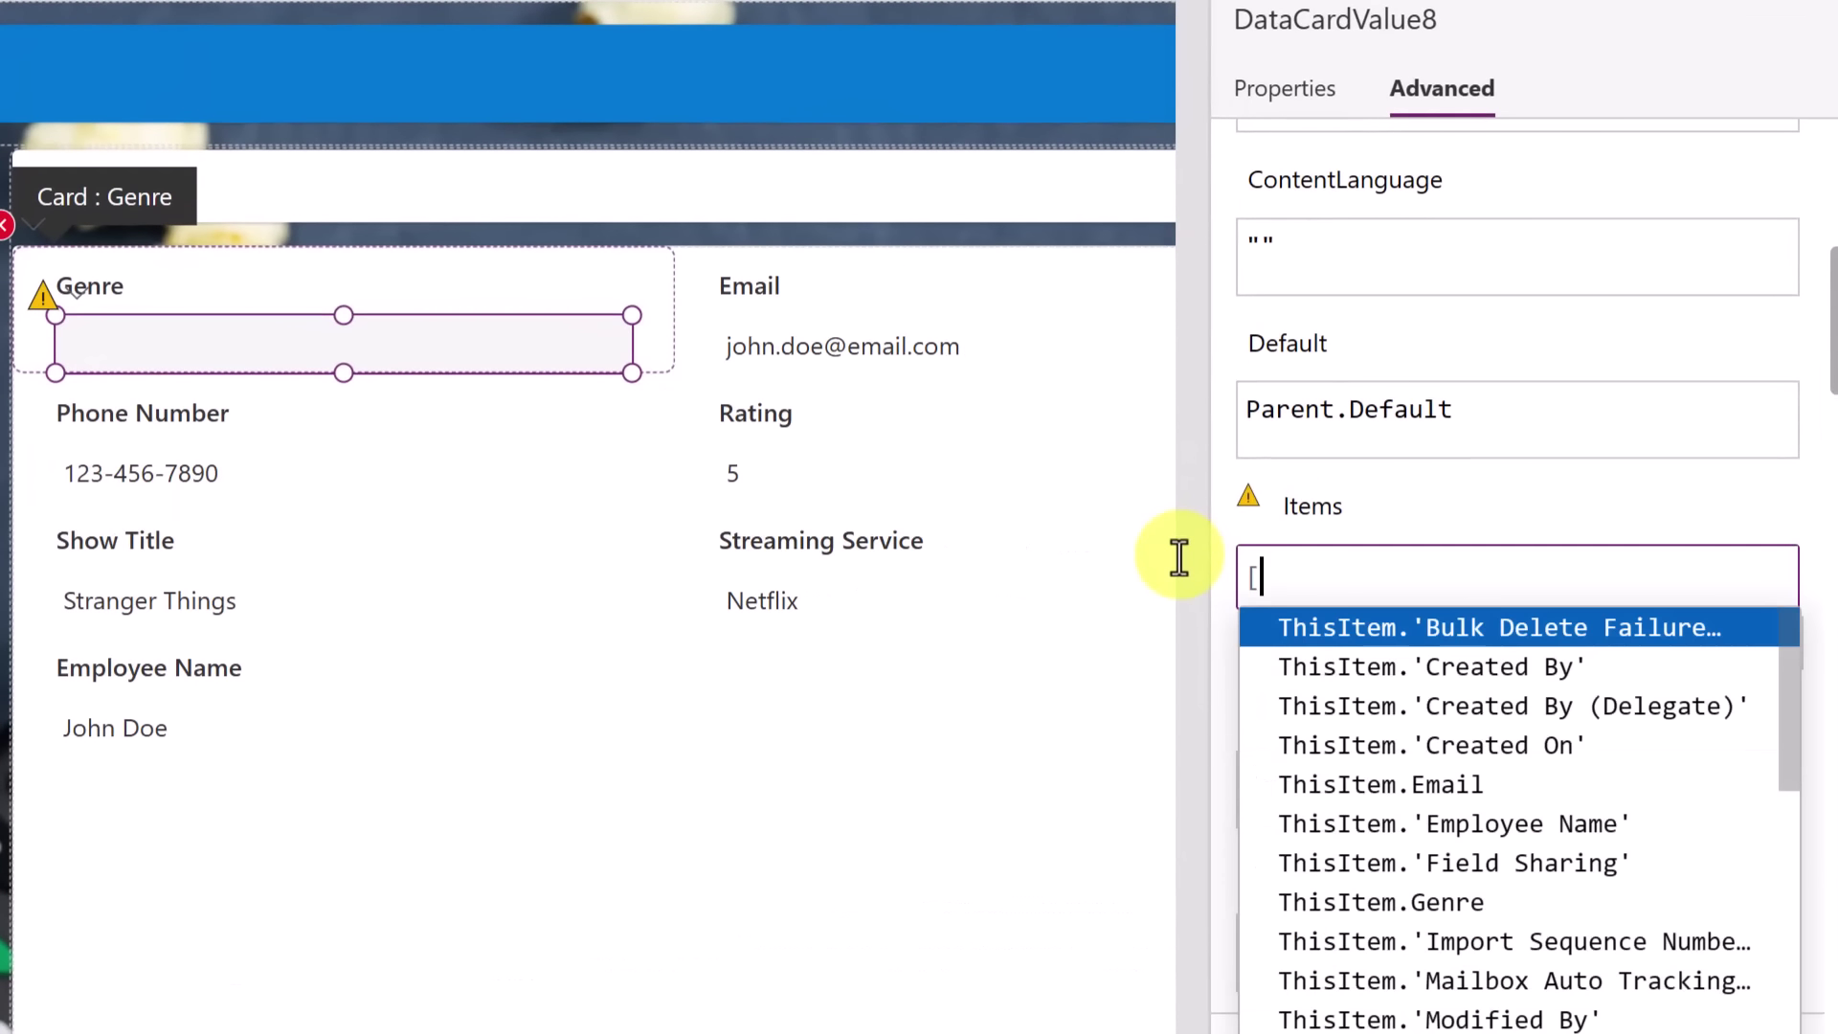
{"action": "type", "text": "\""}
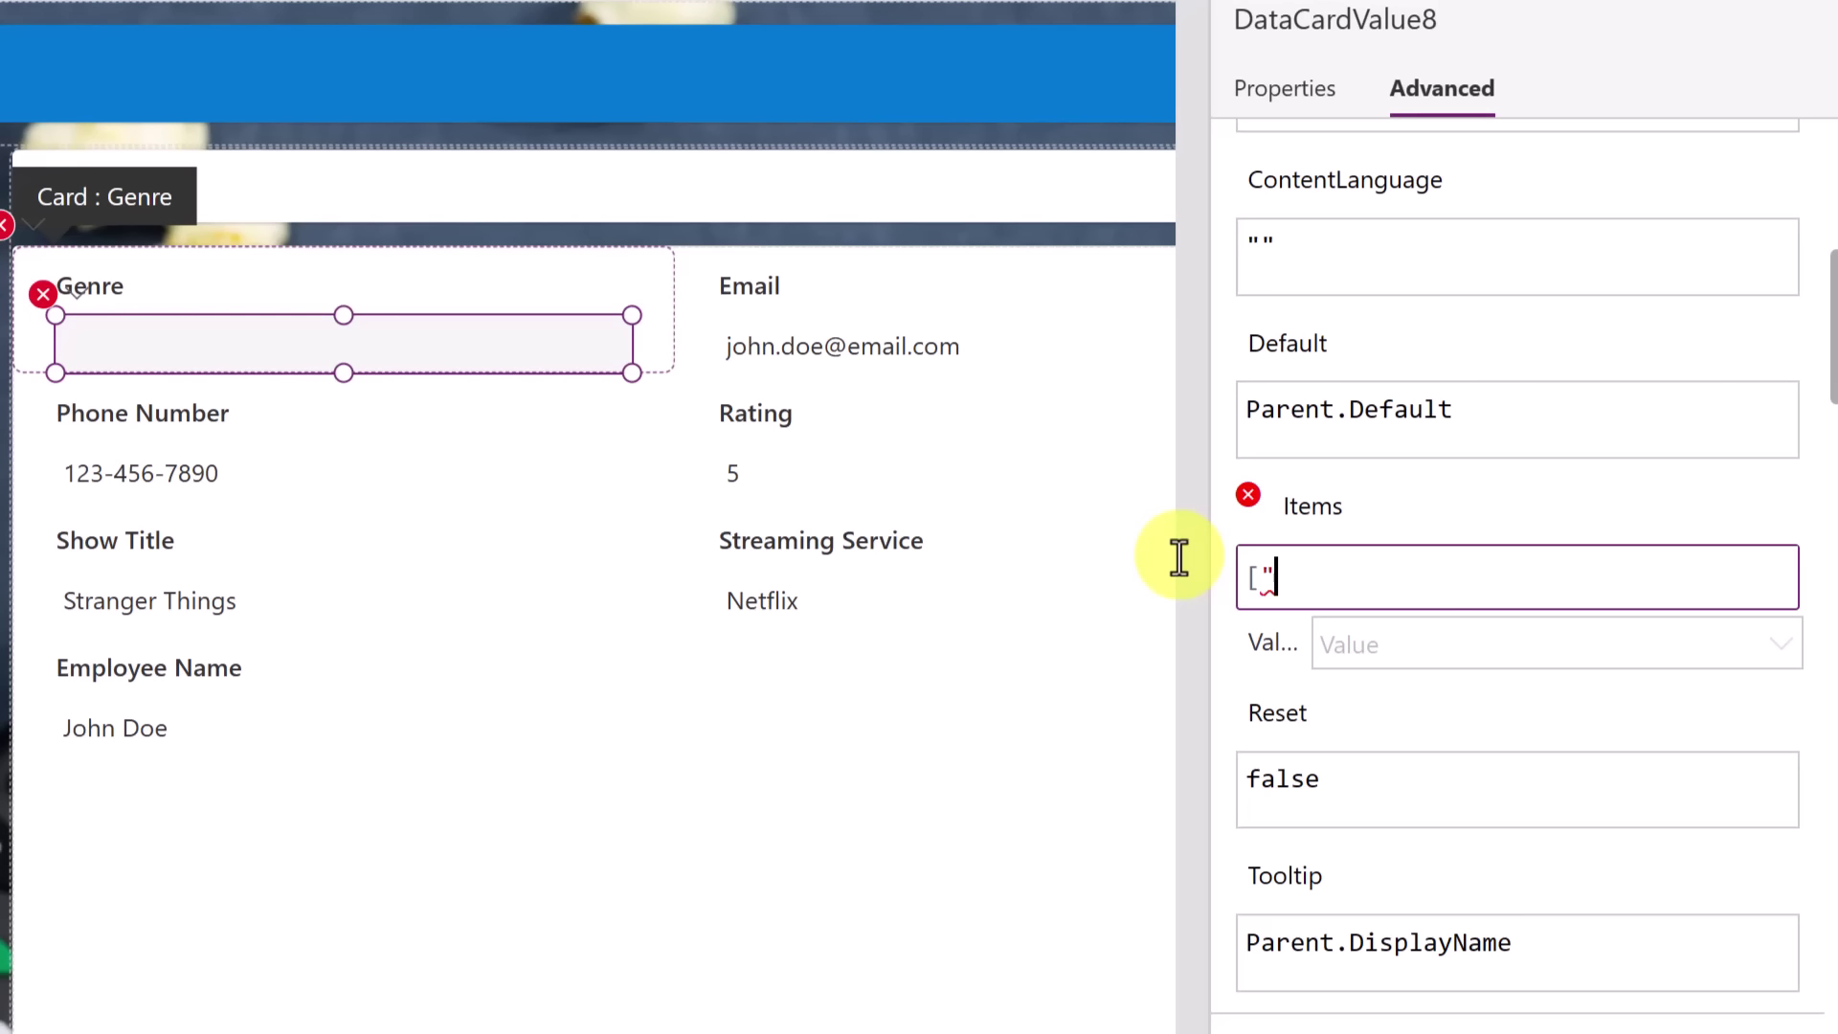
{"action": "type", "text": "Drama\""}
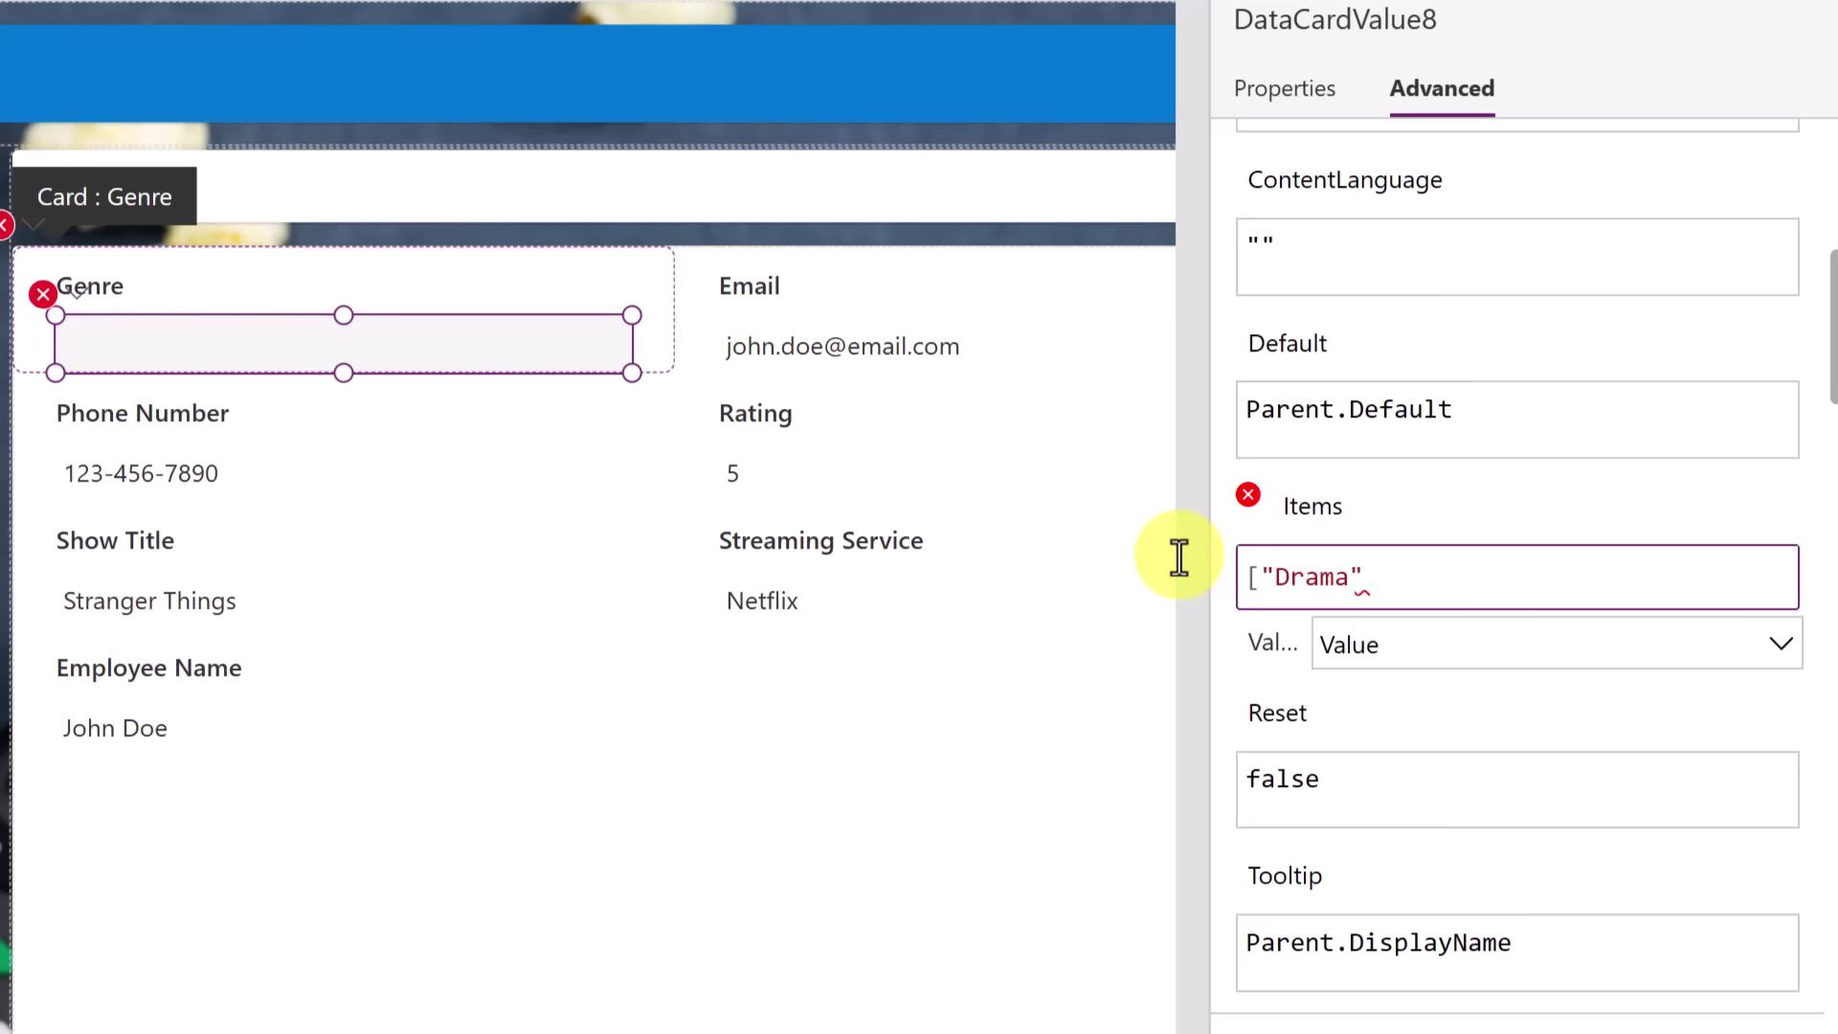
{"action": "type", "text": ",\"Comediy="}
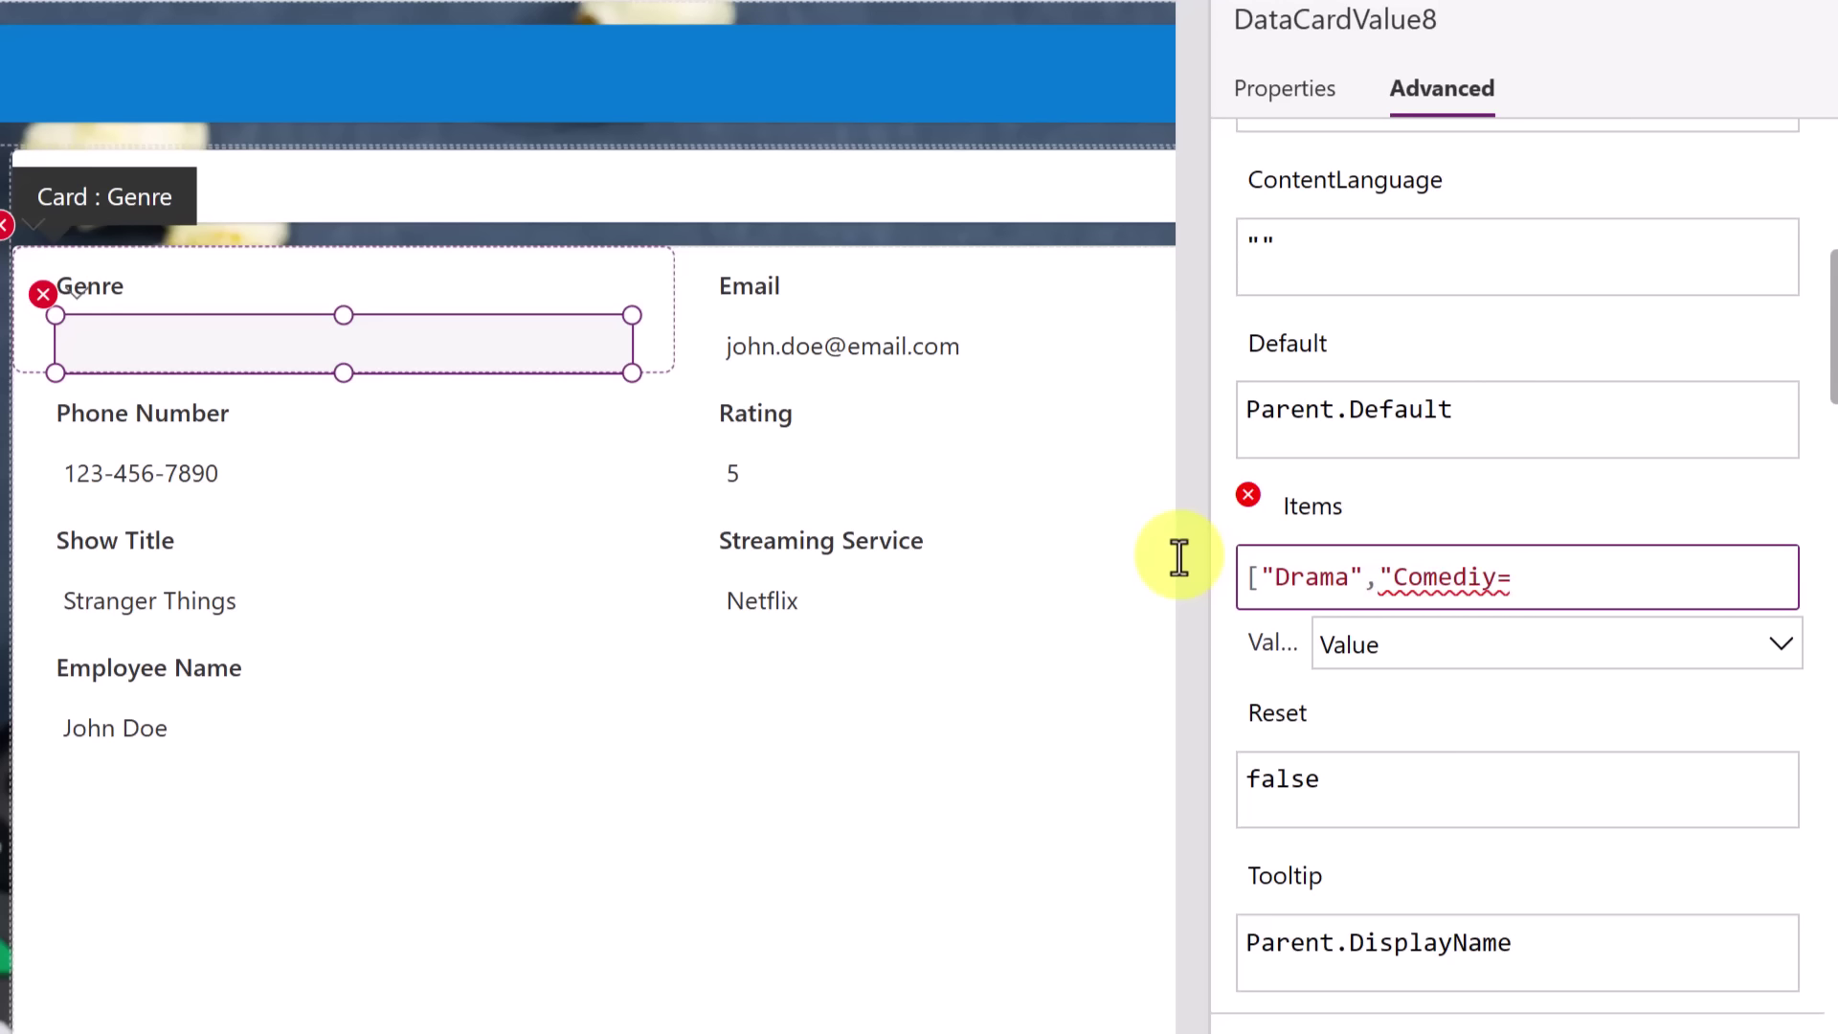
{"action": "key", "text": "BackSpace"}
{"action": "key", "text": "BackSpace"}
{"action": "type", "text": "y\",\"Sc"}
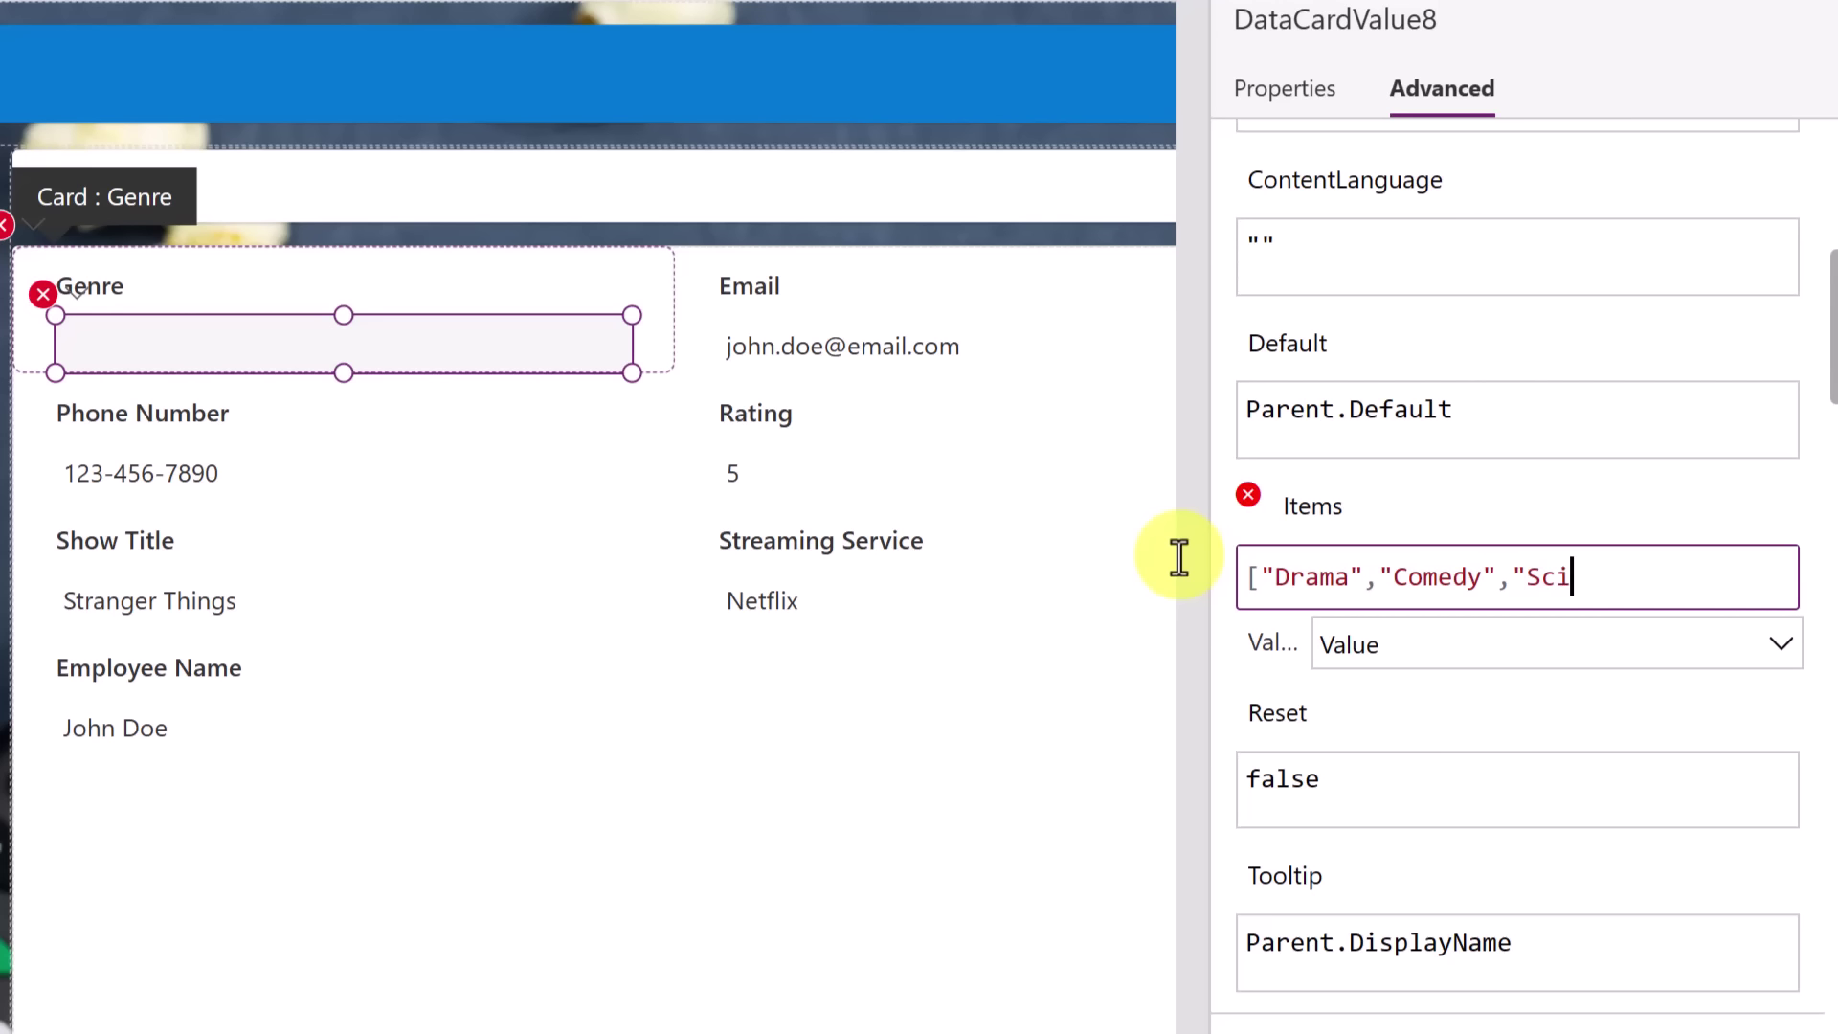
{"action": "type", "text": "i_F"}
{"action": "key", "text": "BackSpace"}
{"action": "key", "text": "BackSpace"}
{"action": "type", "text": "-Fi\","}
{"action": "type", "text": "\"Thriller"}
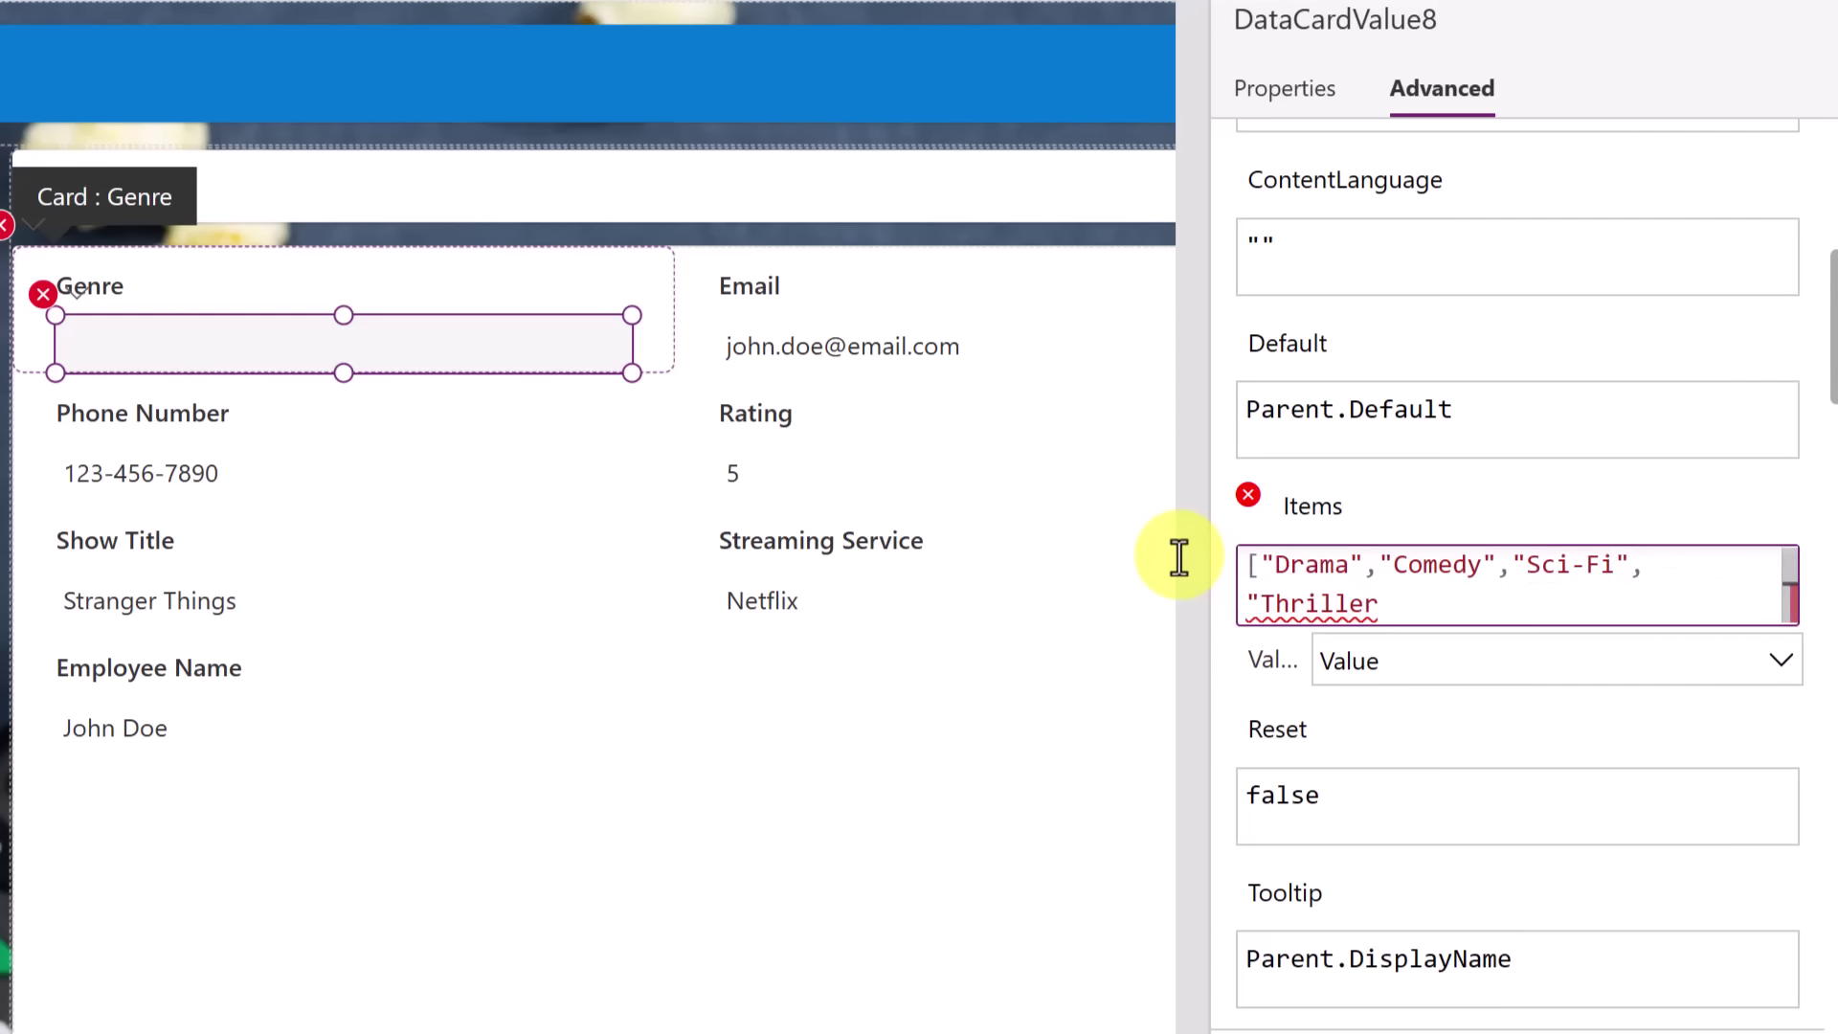
{"action": "type", "text": "\""}
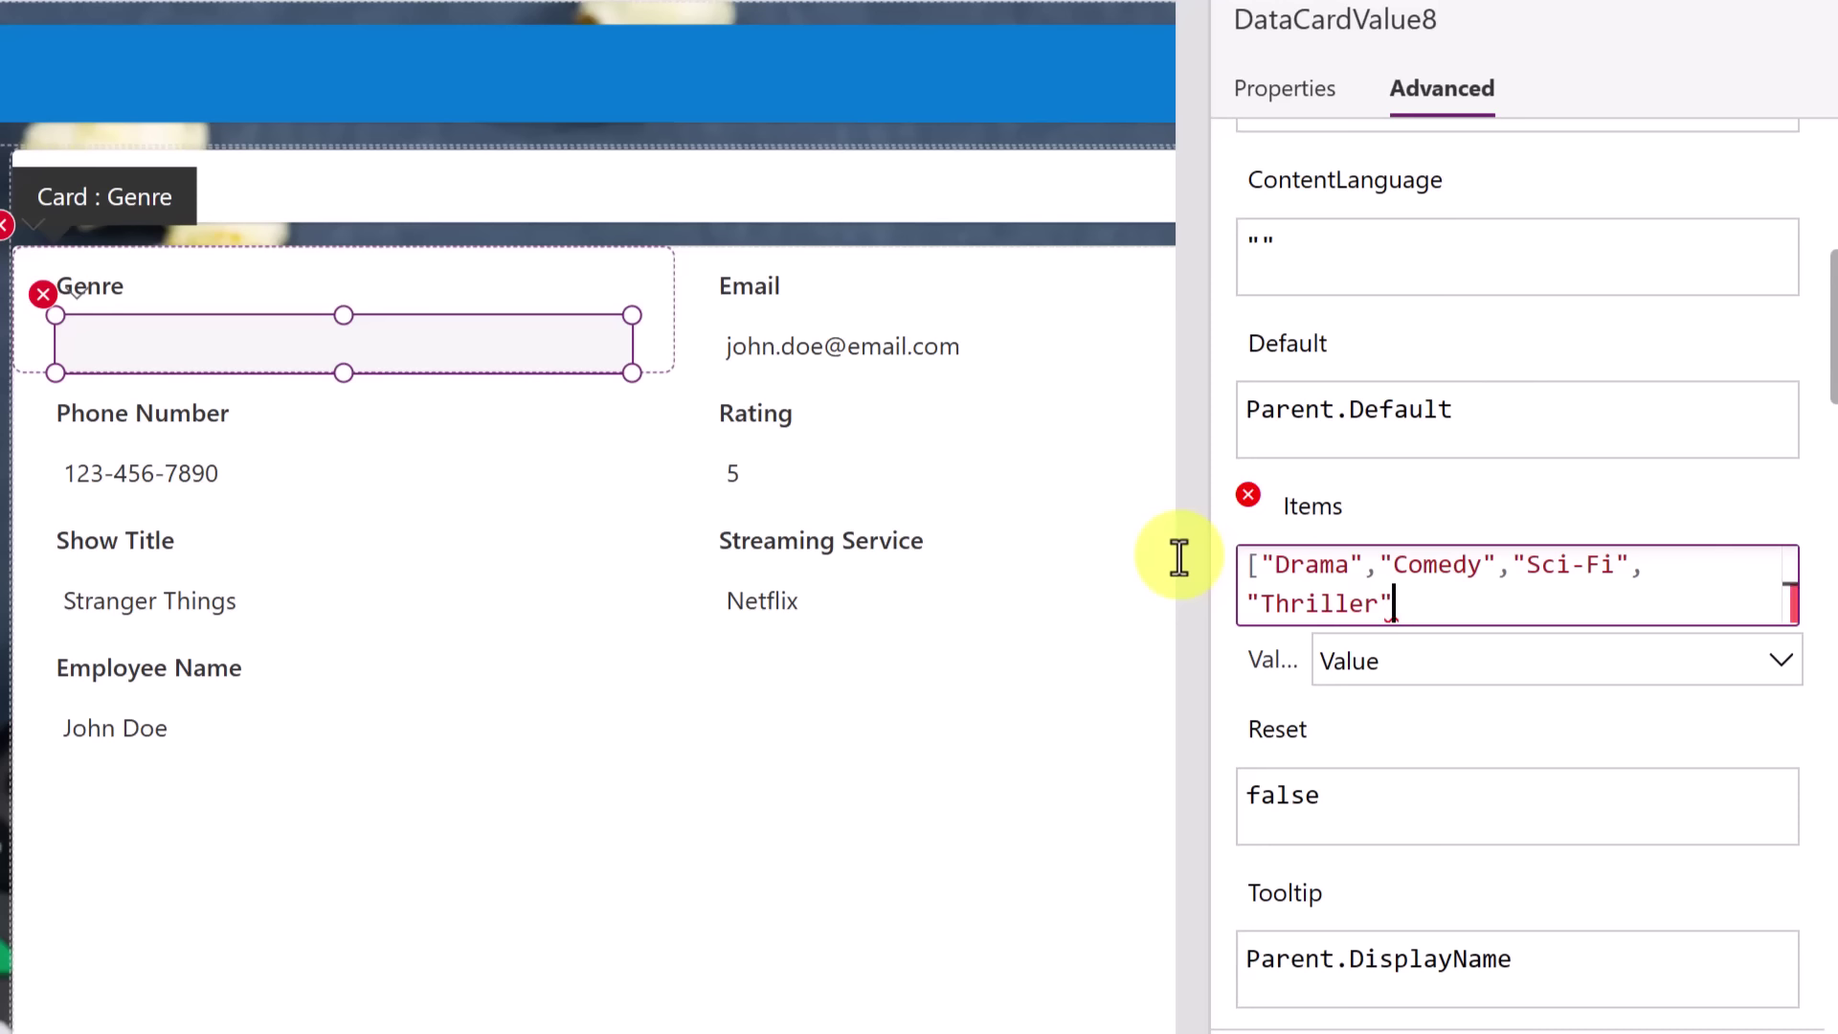
{"action": "type", "text": "]"}
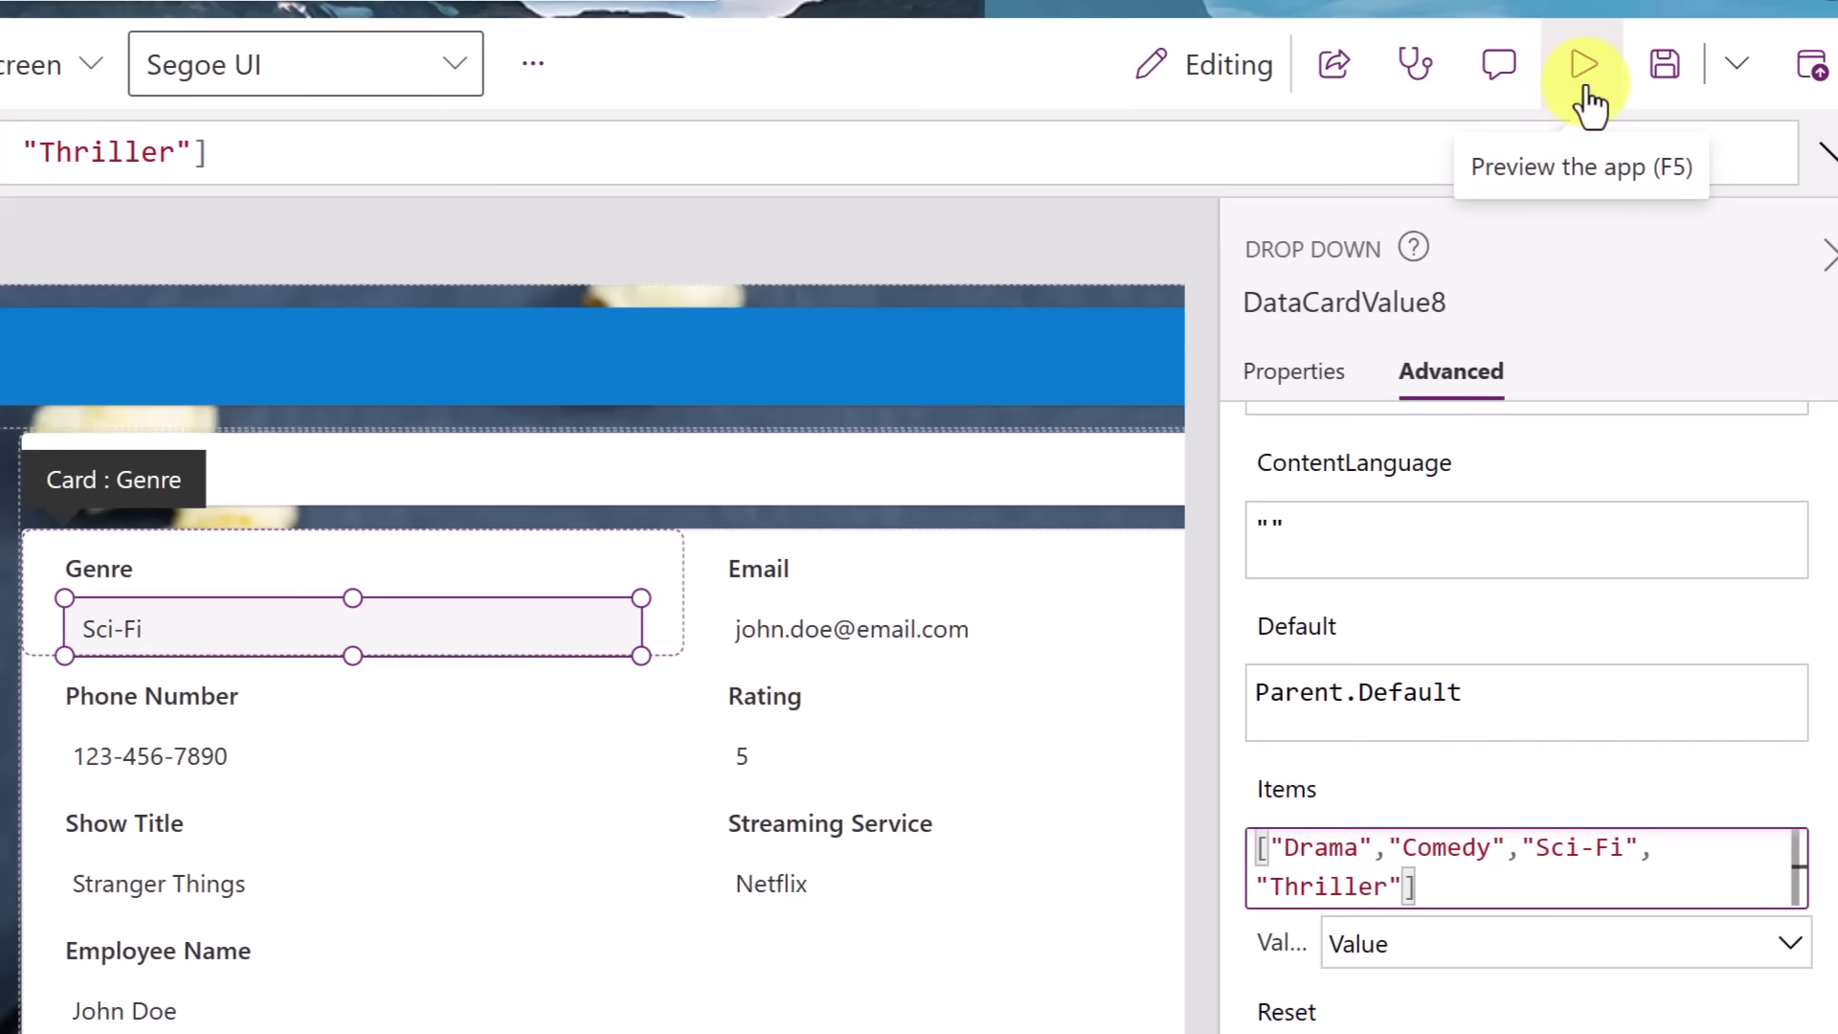
- Preview the app, test the Genre dropdown in a new record by choosing Drama, and return to the editor
{"action": "left_click", "coordinate": [1584, 86]}
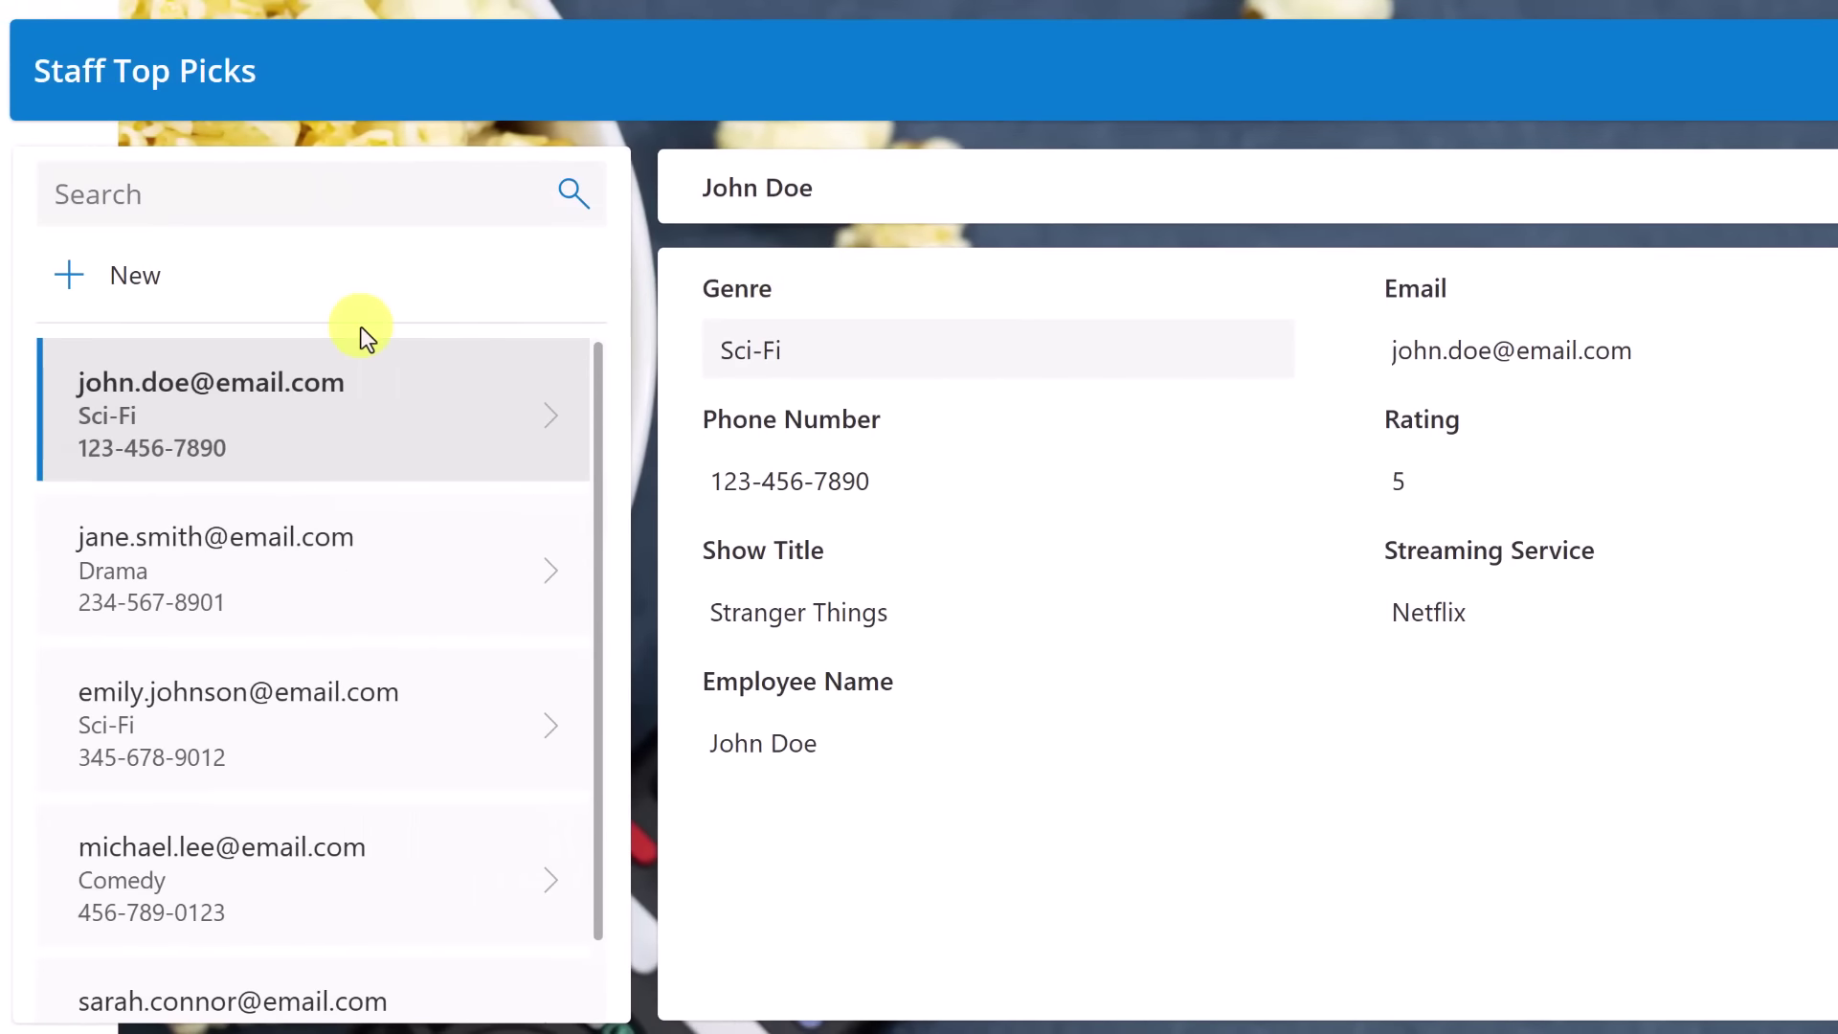
{"action": "left_click", "coordinate": [1281, 358]}
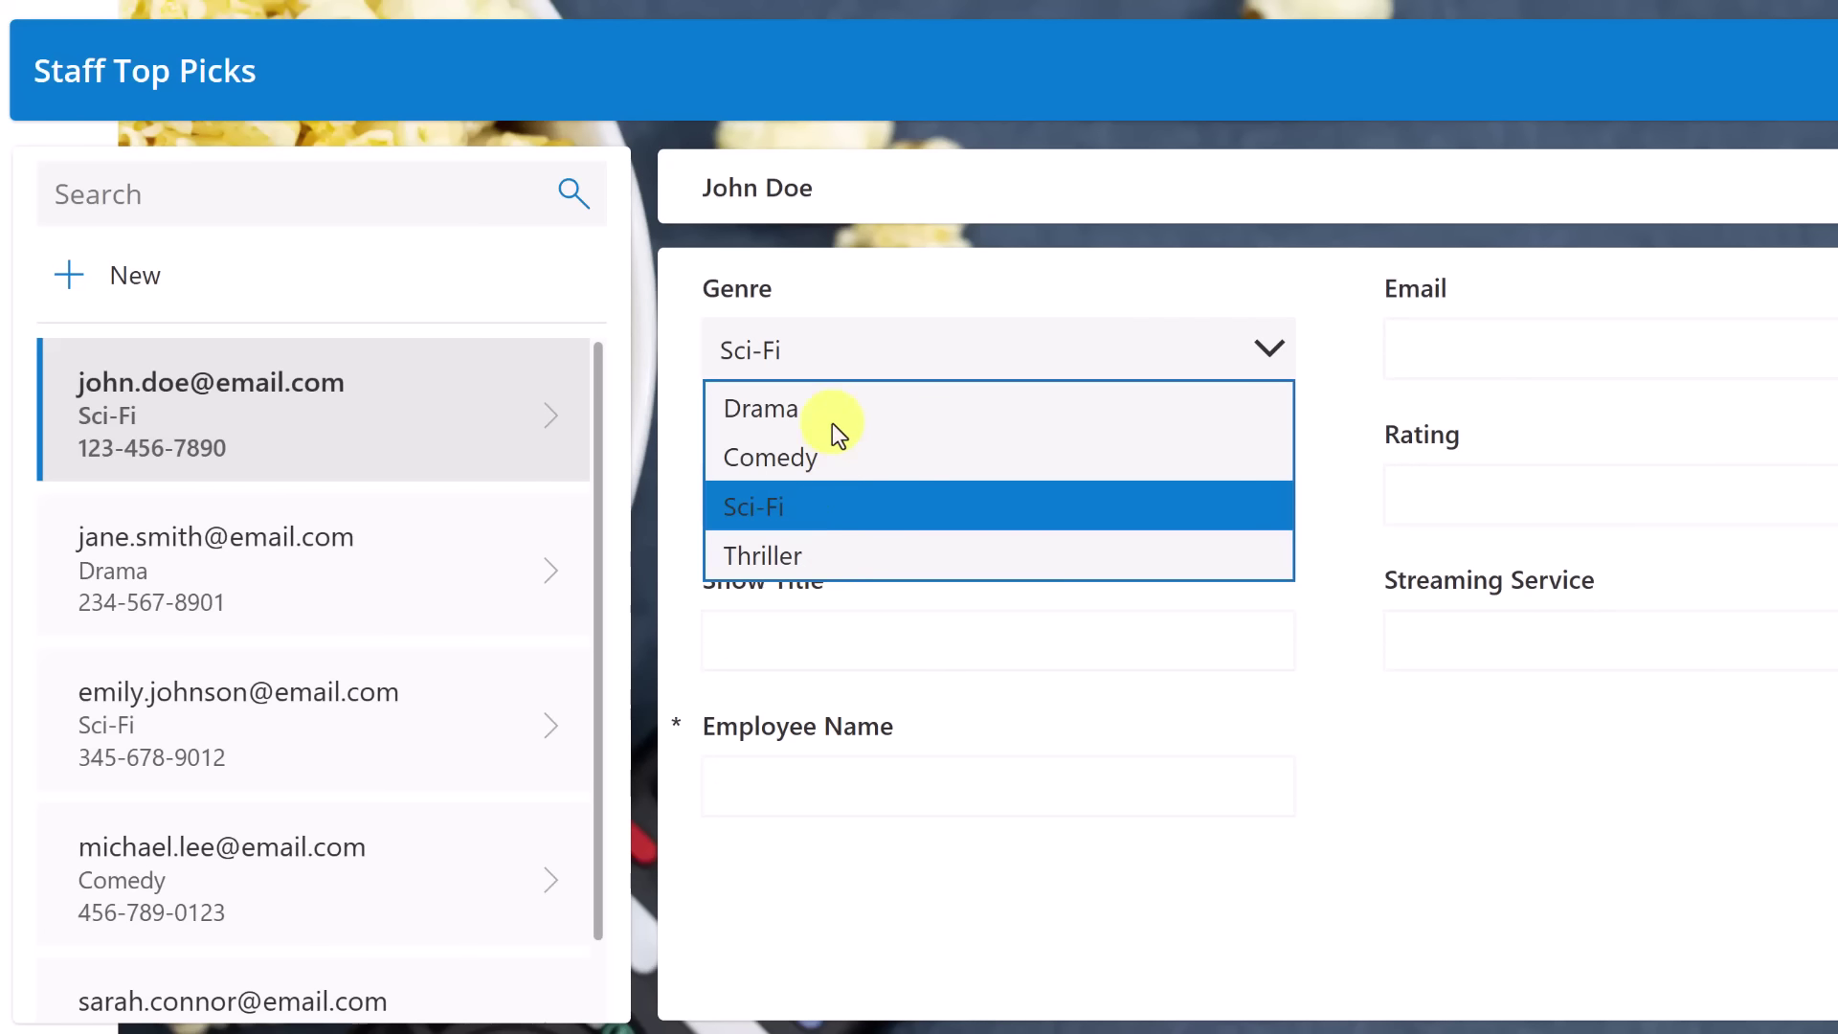
{"action": "left_click", "coordinate": [783, 411]}
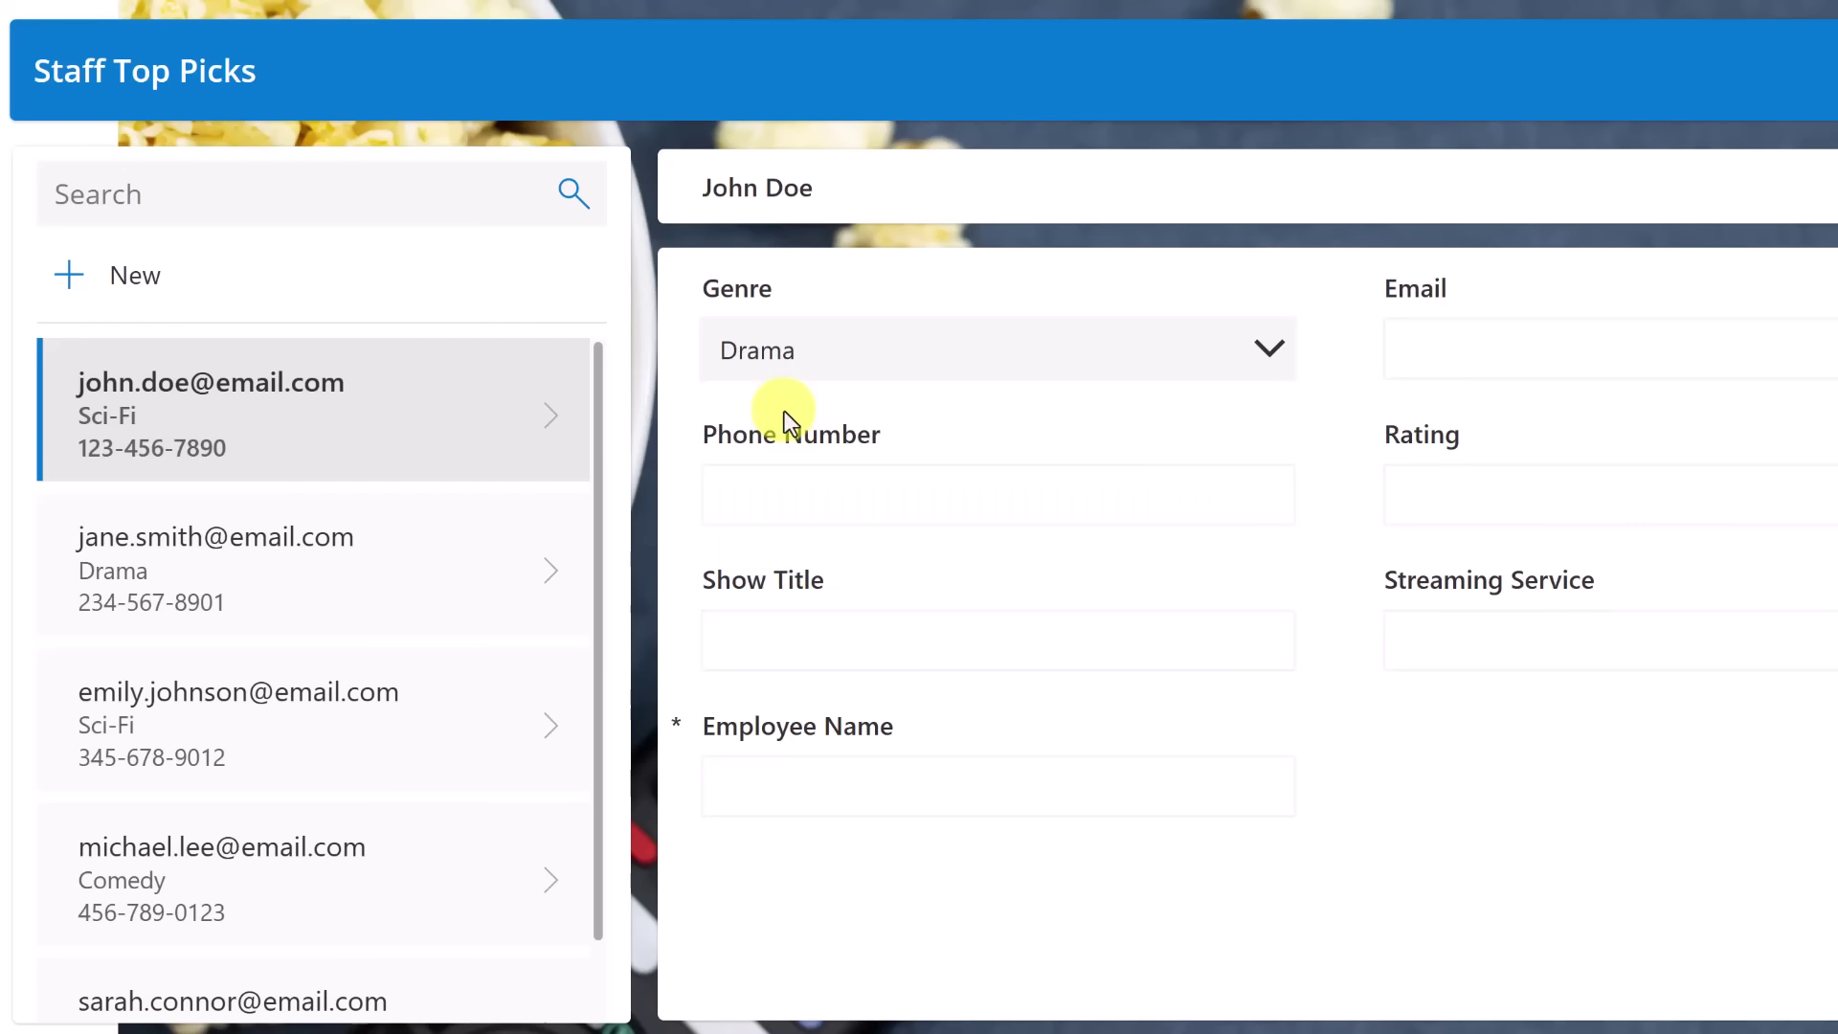
{"action": "left_click", "coordinate": [1084, 485]}
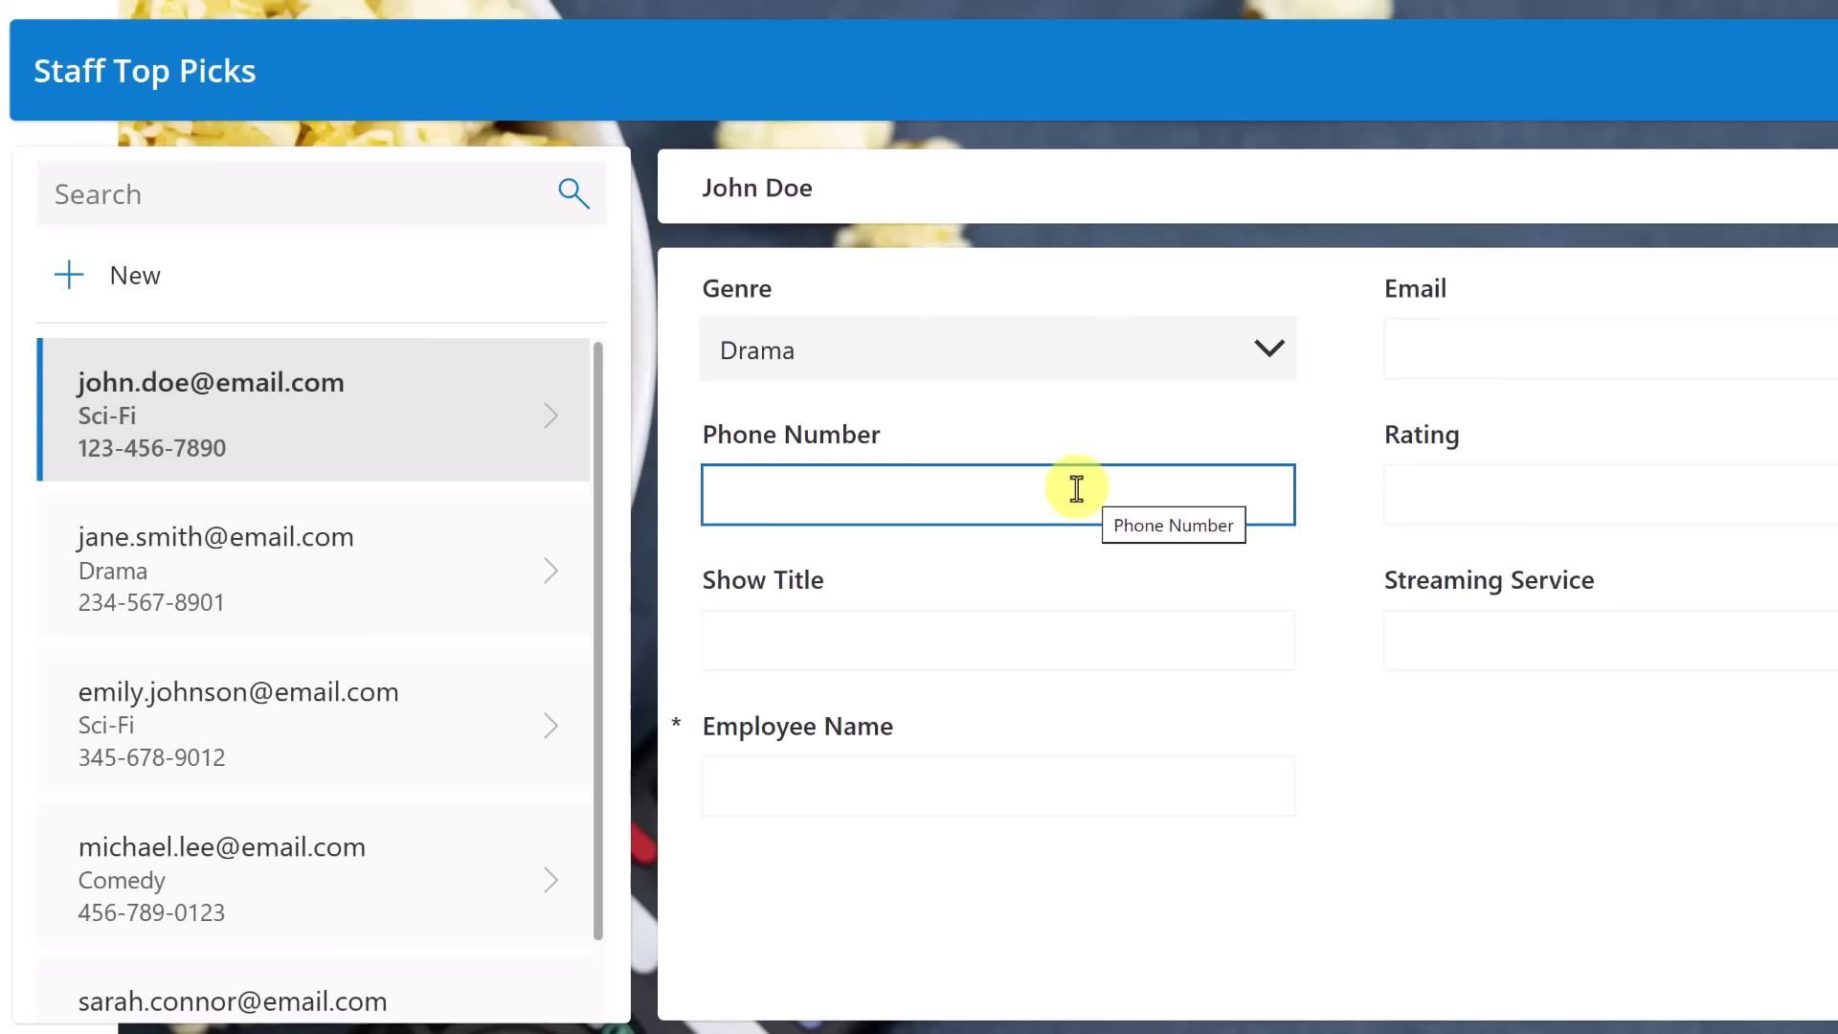
{"action": "left_click", "coordinate": [1416, 640]}
{"action": "left_click", "coordinate": [1570, 694]}
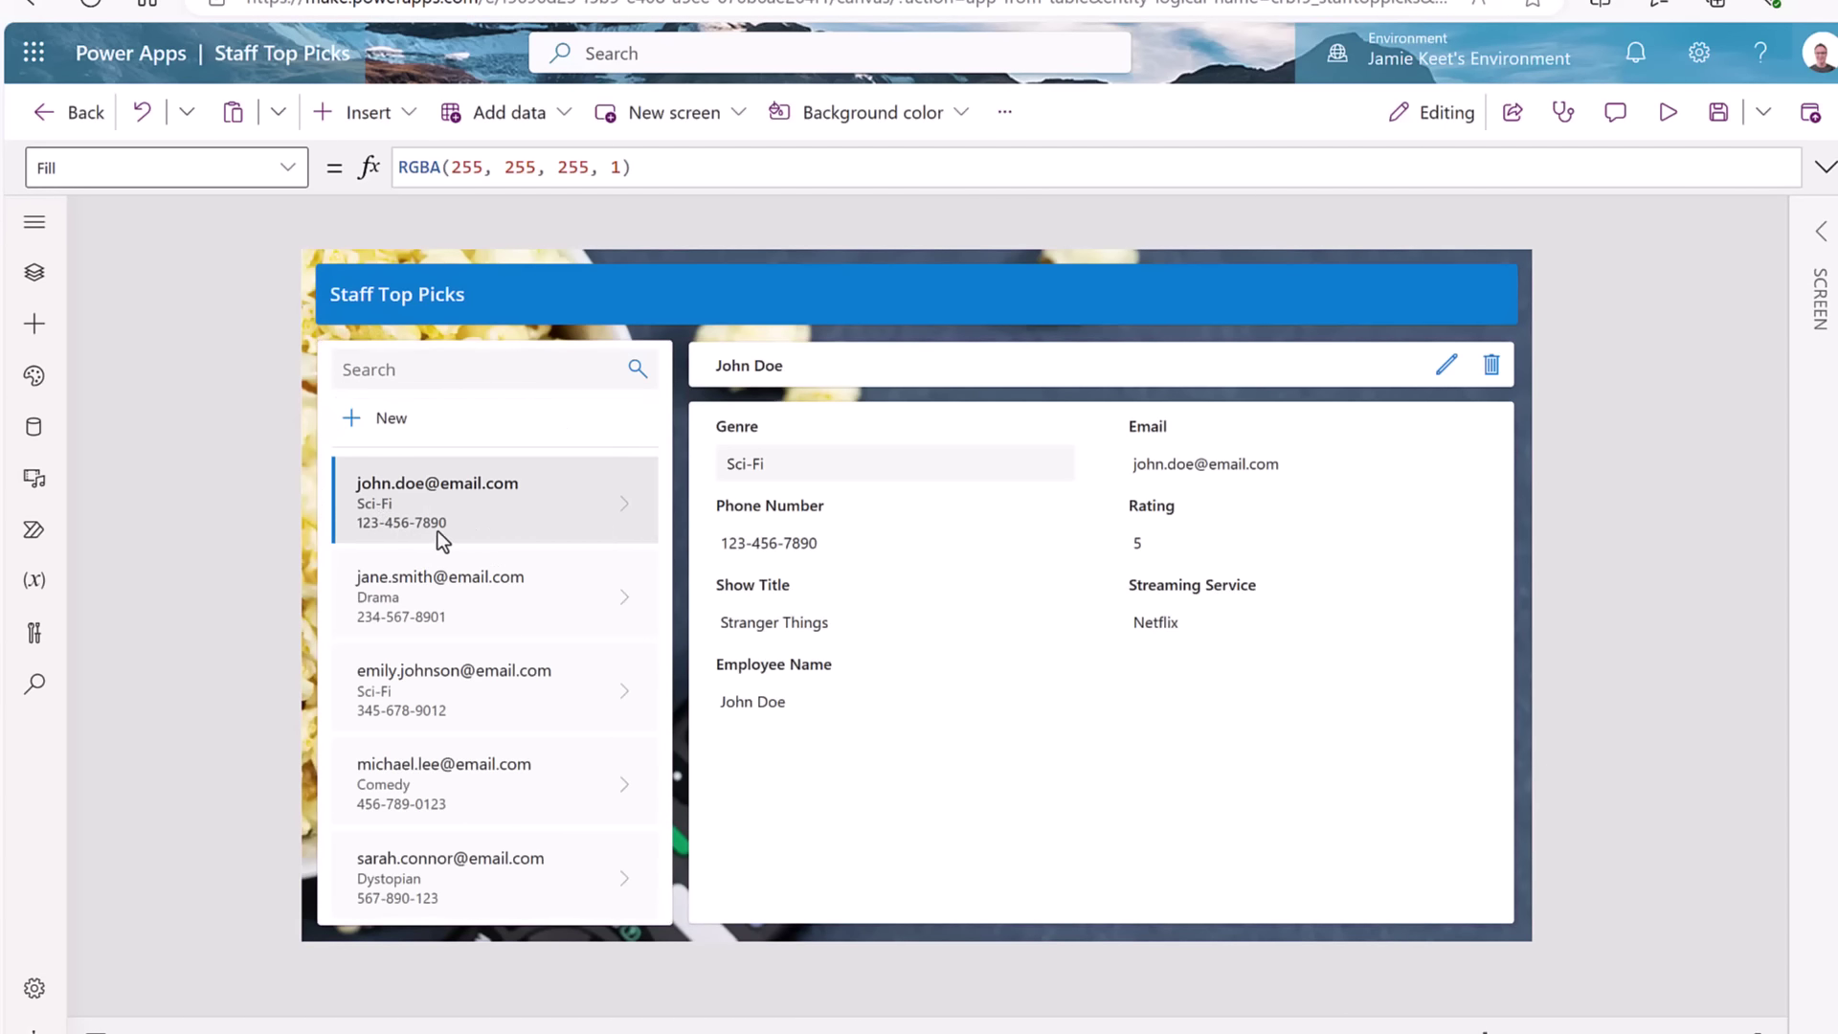
- Select the RecordsGallery1 gallery and show its properties
{"action": "left_click", "coordinate": [580, 524]}
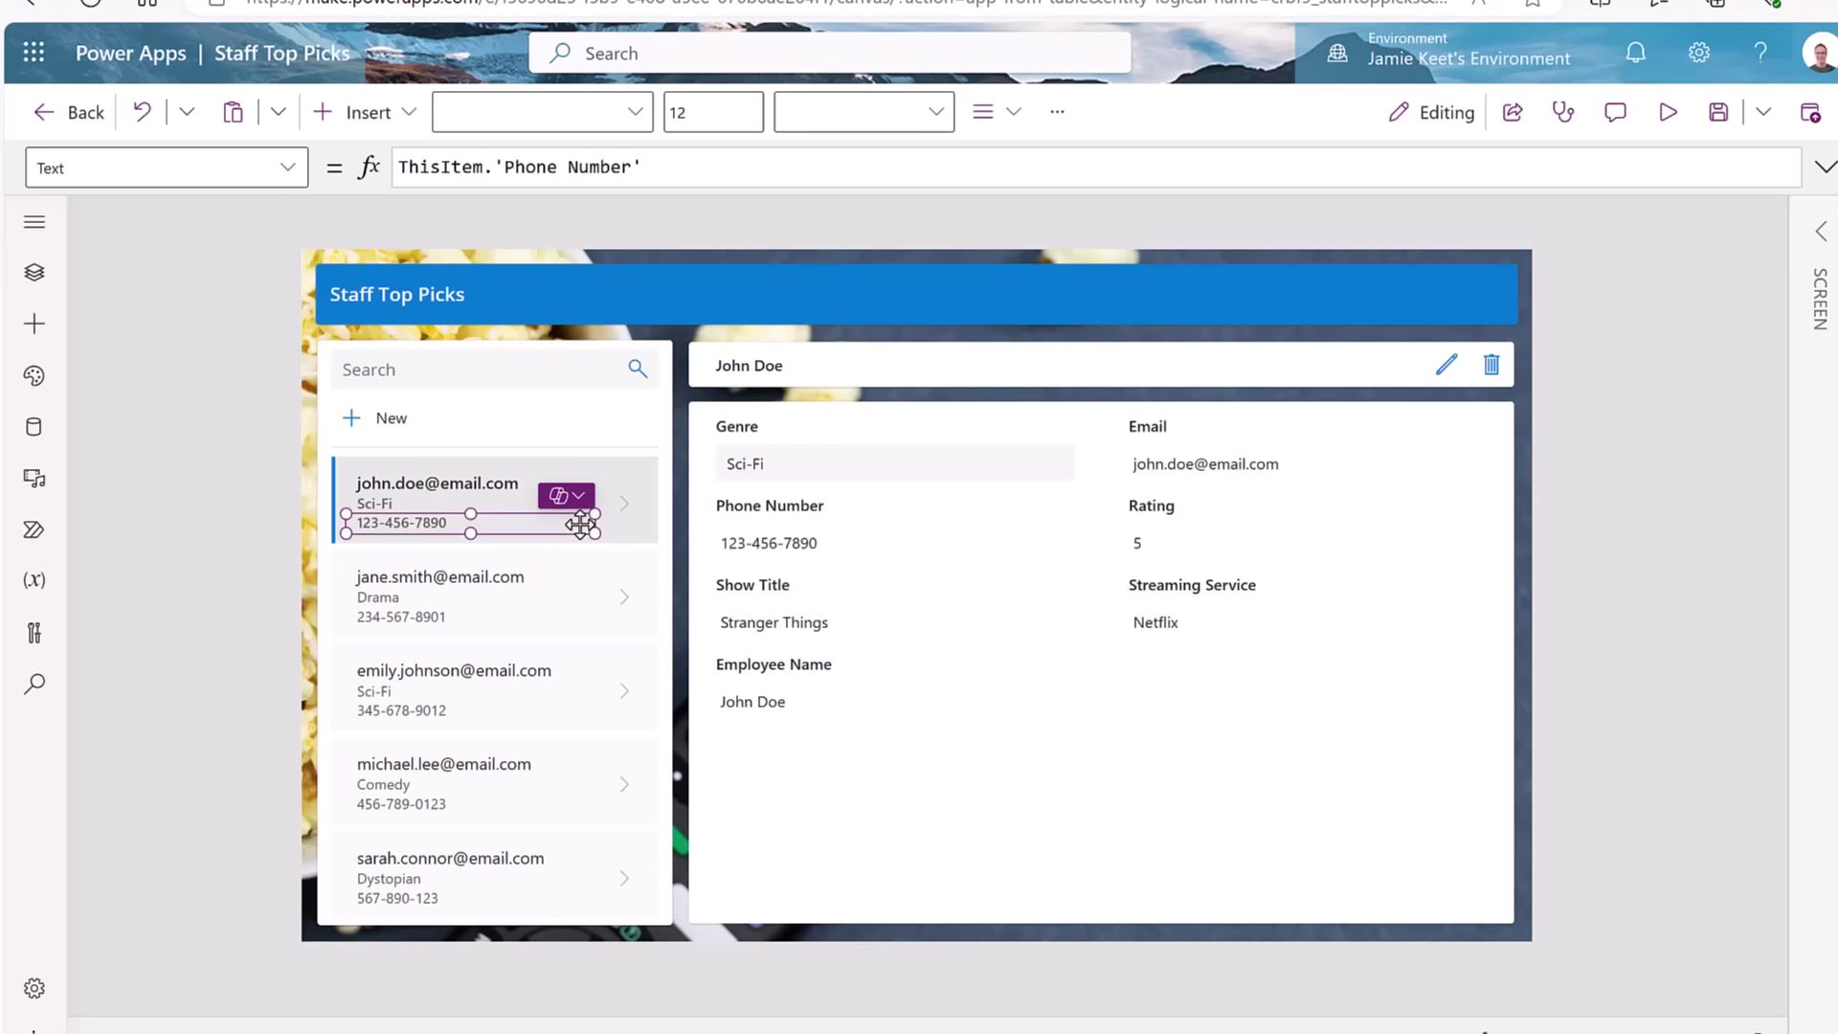
{"action": "left_click", "coordinate": [578, 465]}
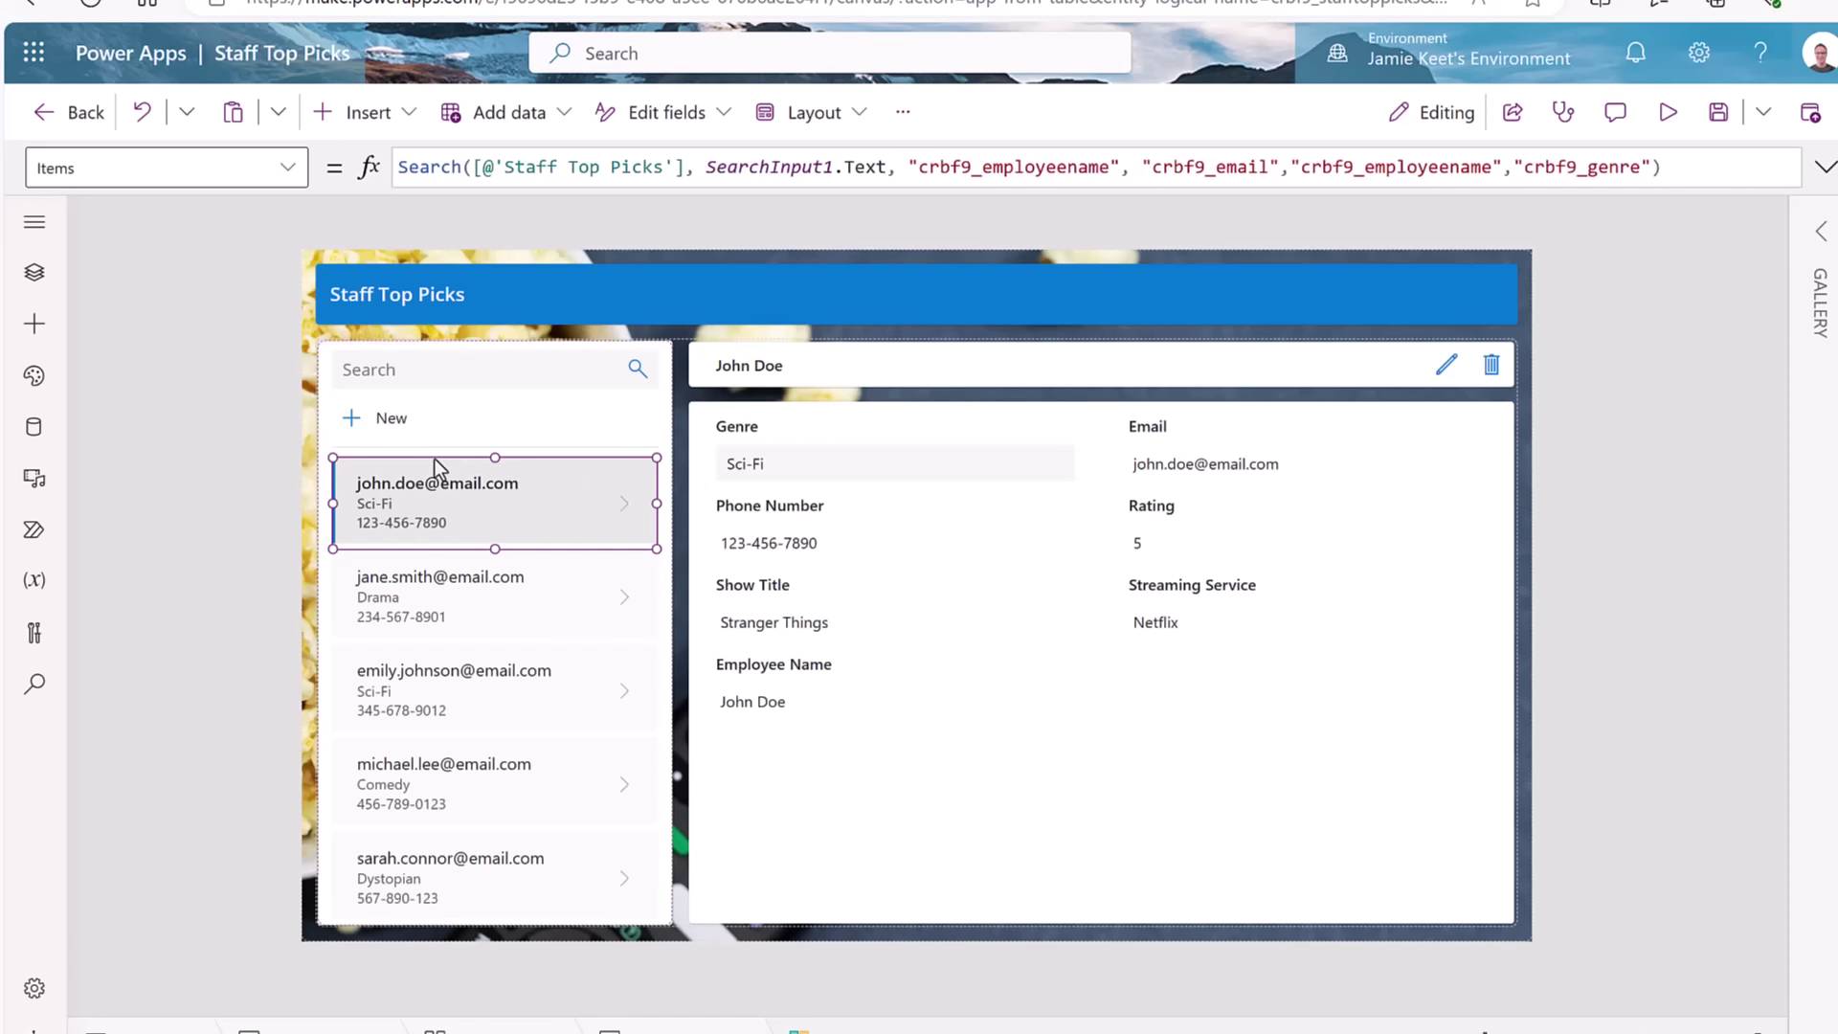
{"action": "left_click", "coordinate": [36, 276]}
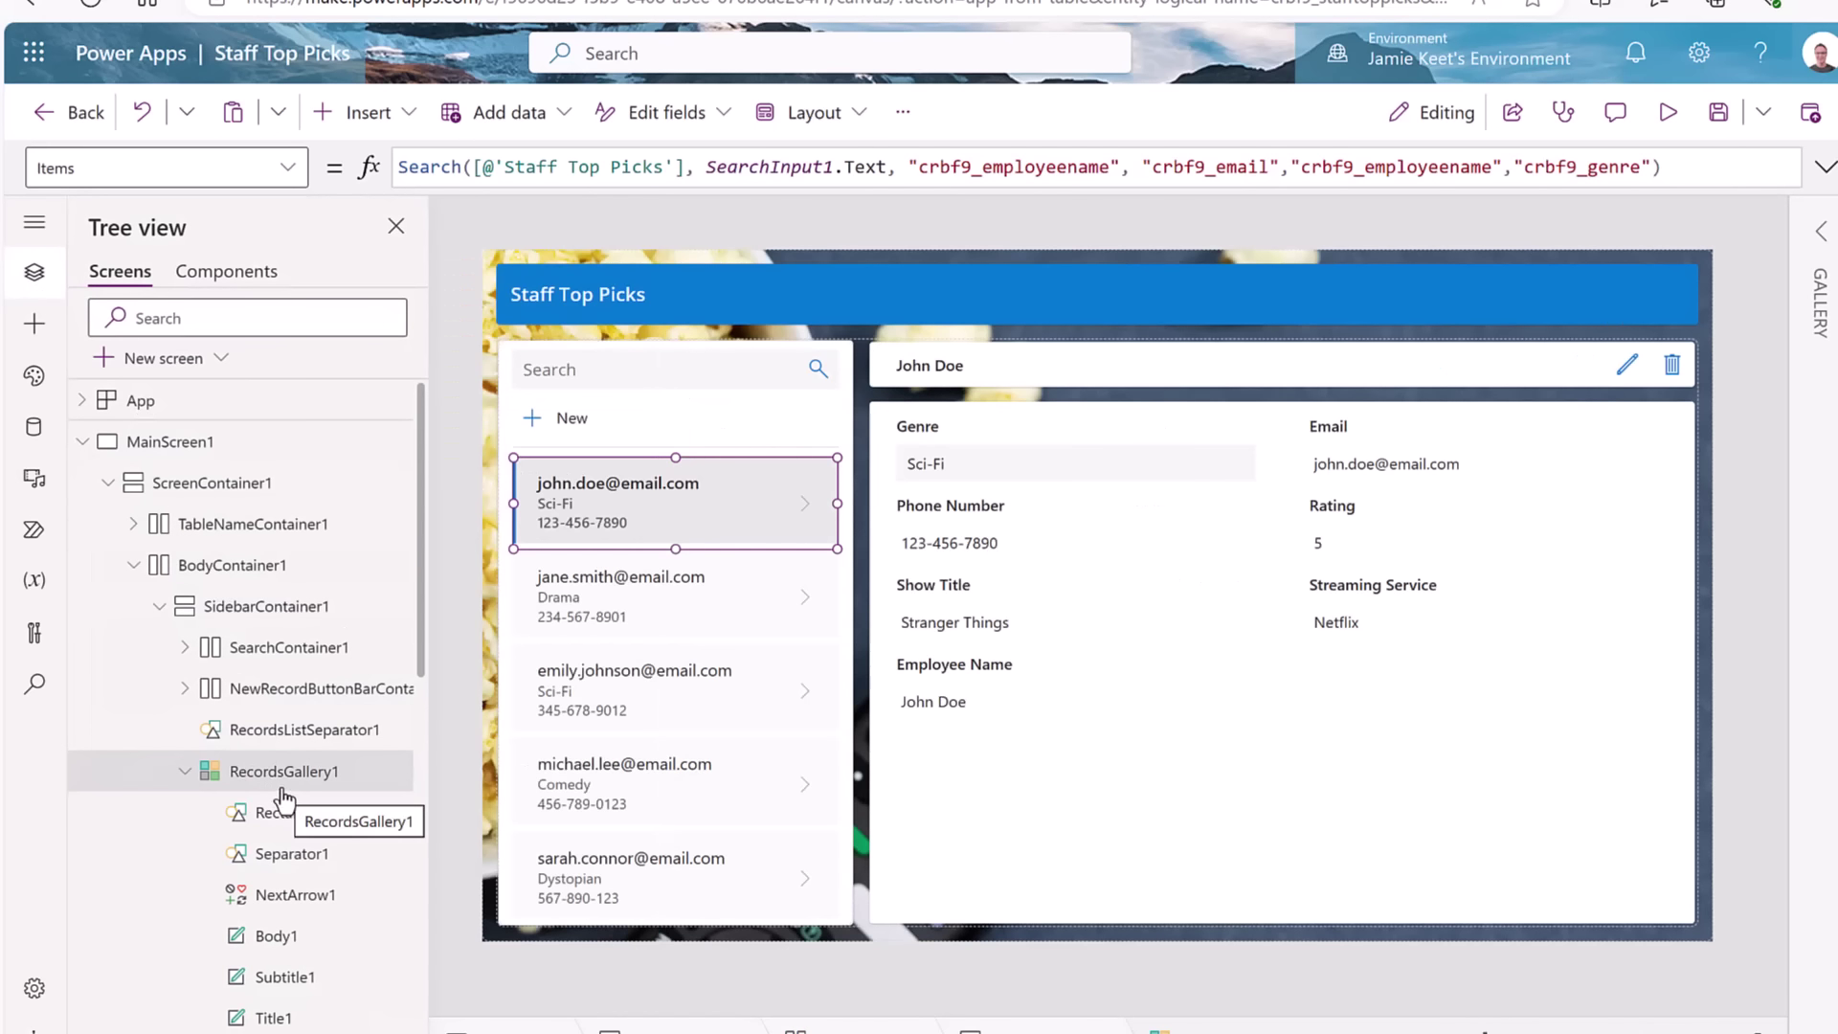
{"action": "left_click", "coordinate": [1821, 231]}
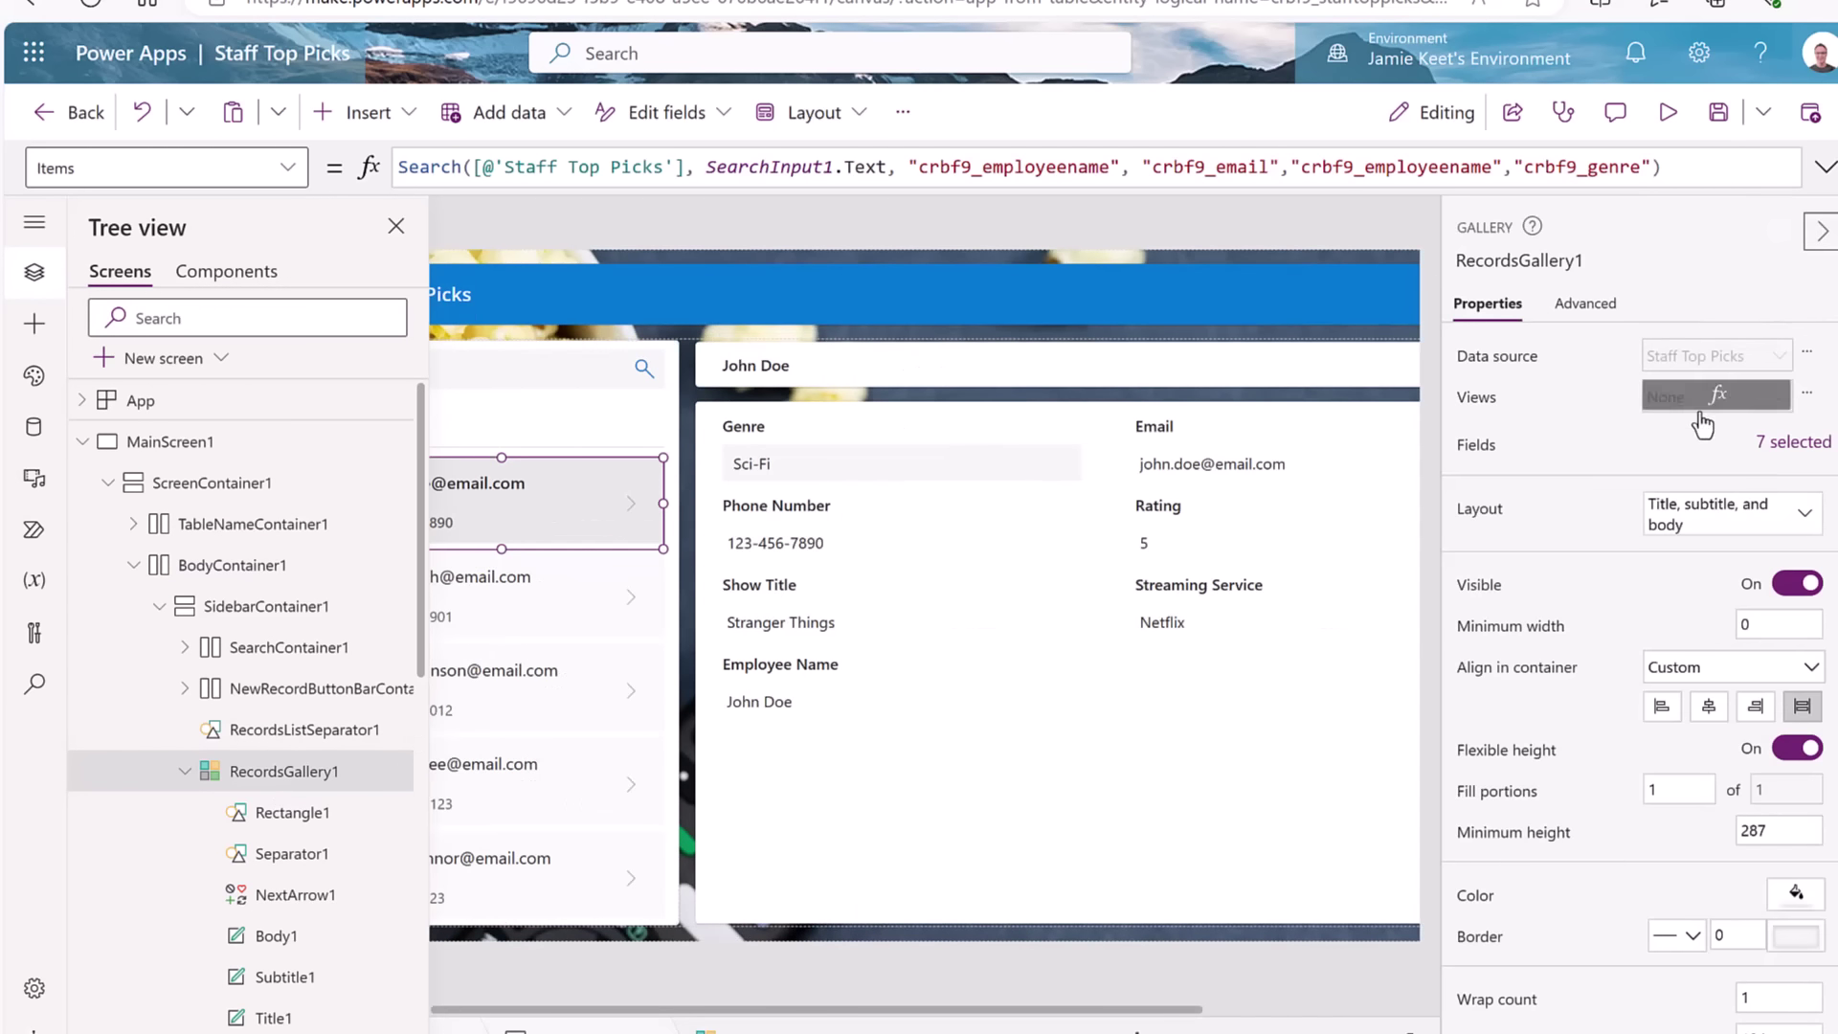
- Set the gallery's Title1 field to Employee Name and close the field settings and the tree view
{"action": "left_click", "coordinate": [1803, 456]}
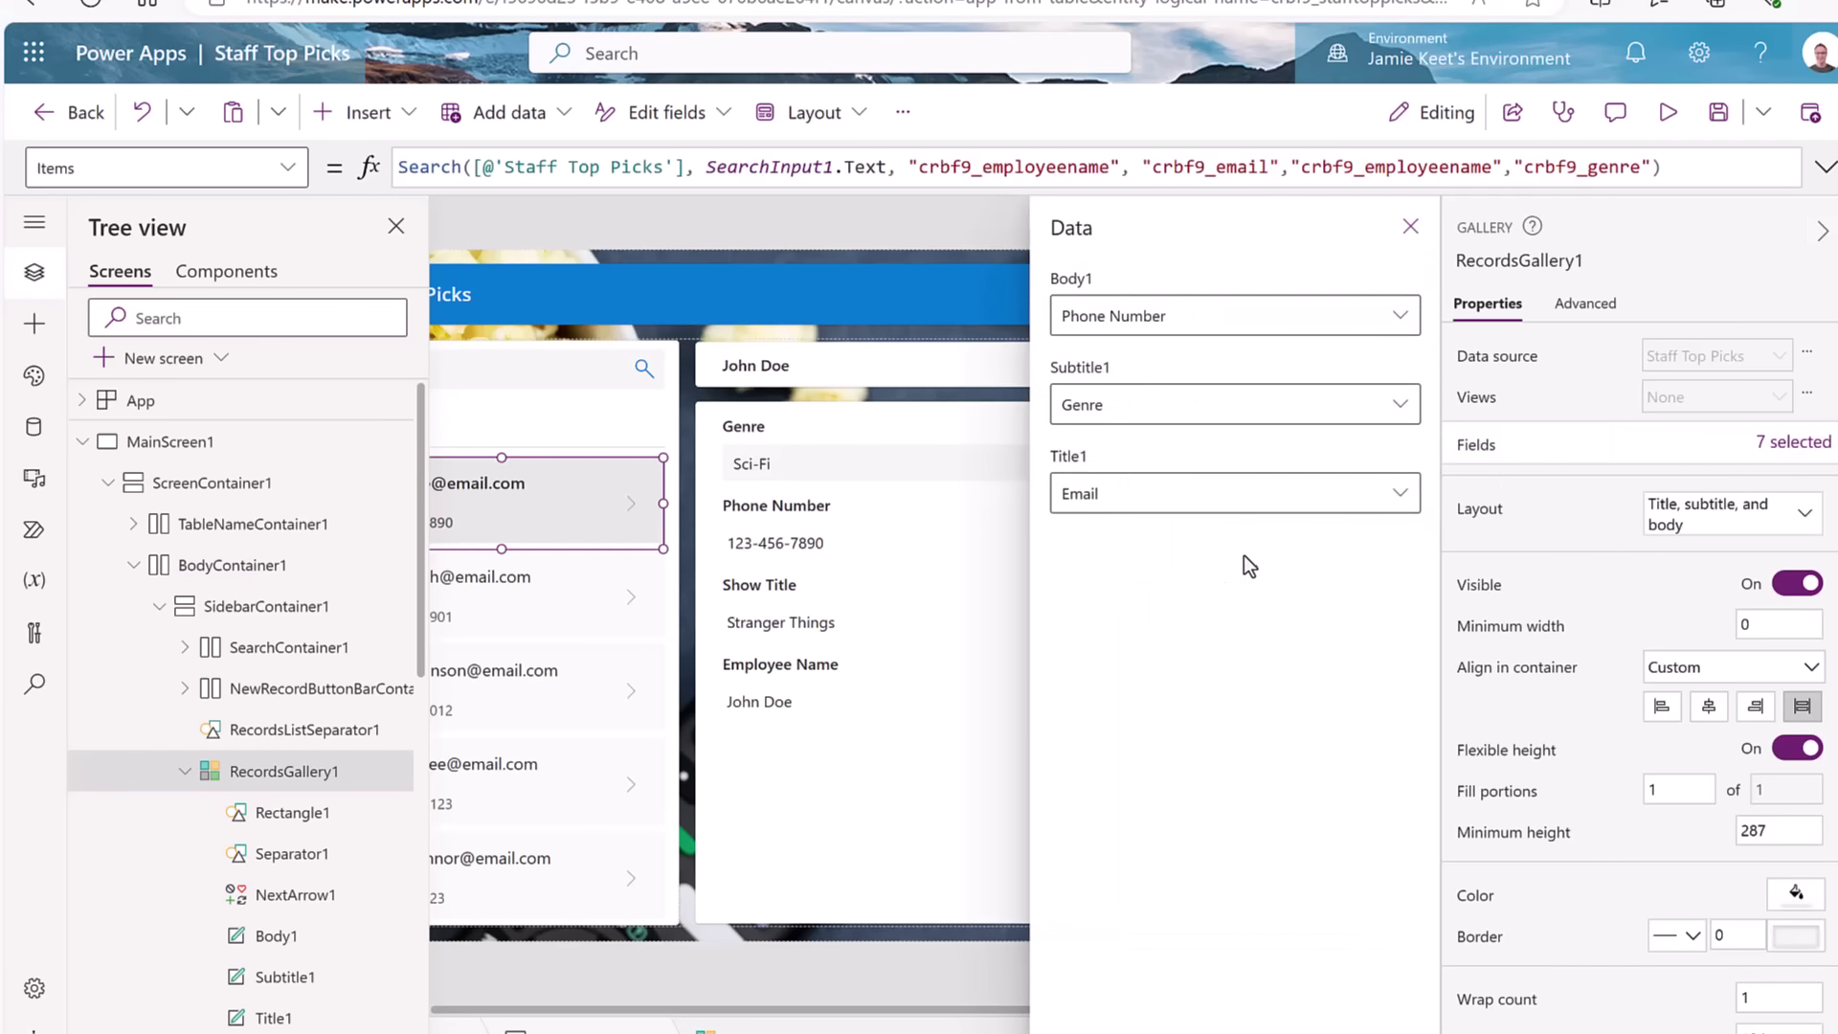
{"action": "left_click", "coordinate": [1395, 496]}
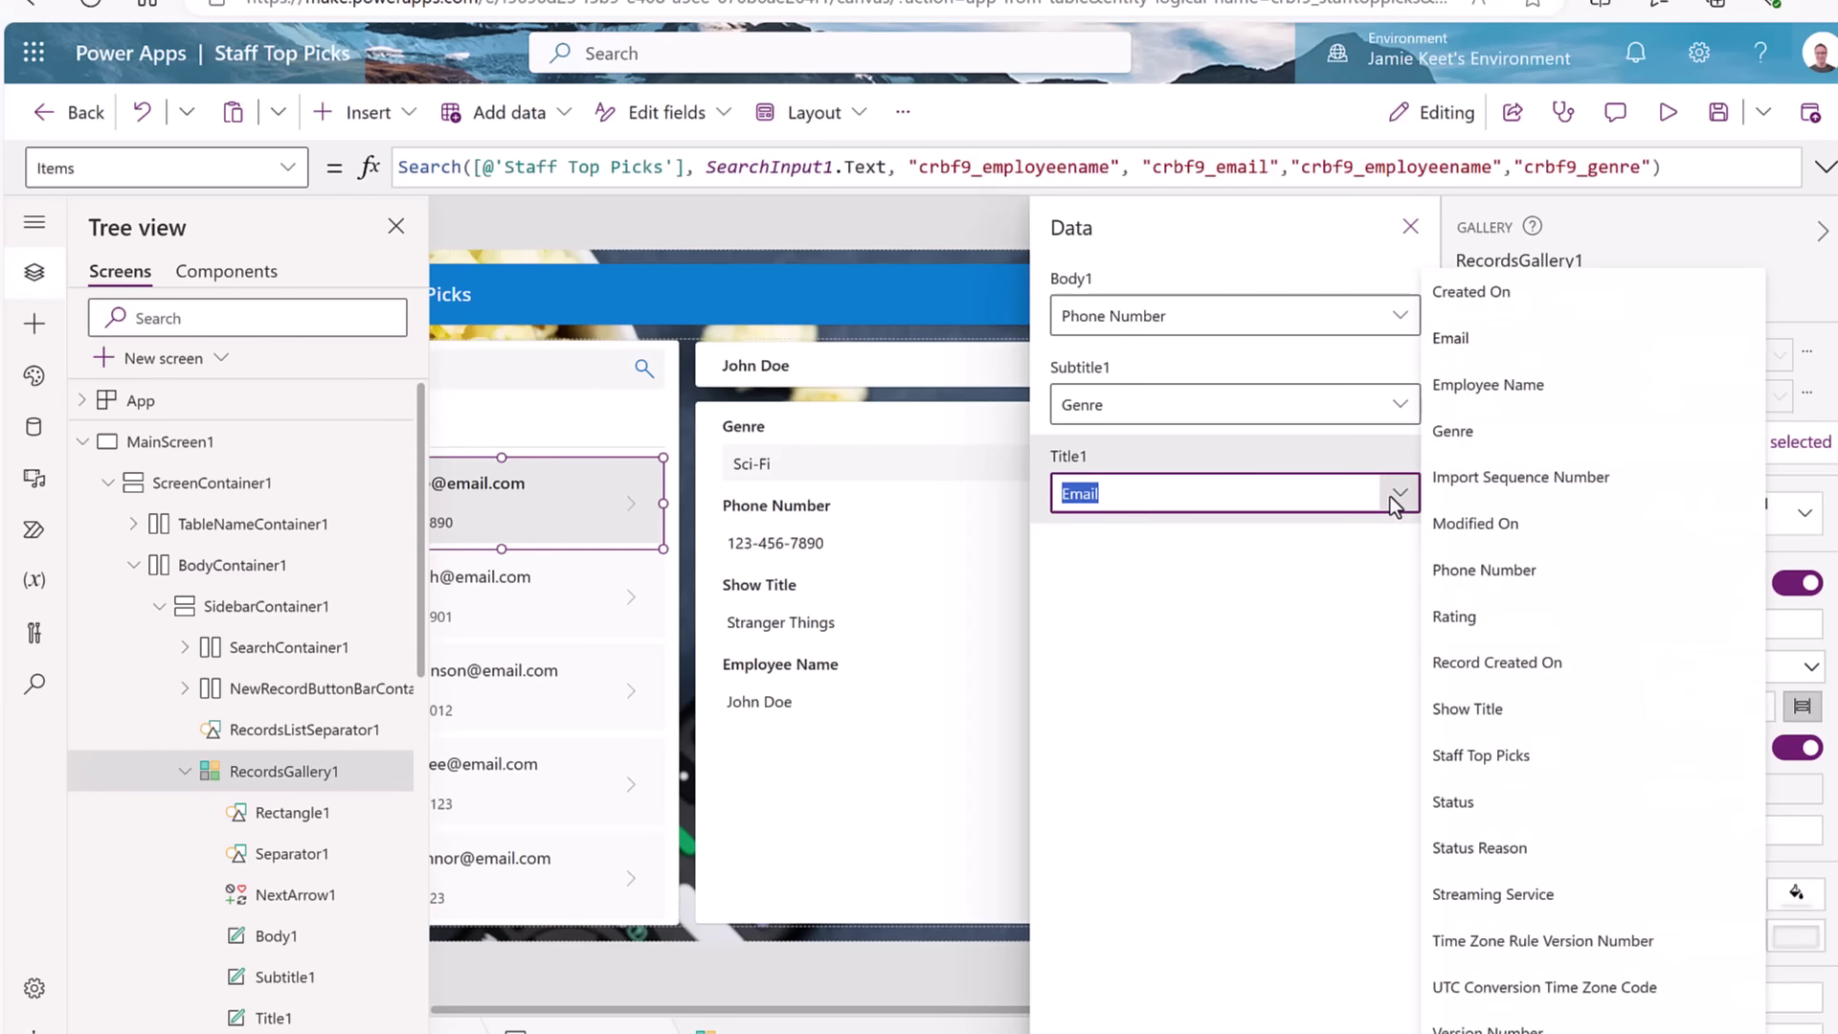
{"action": "left_click", "coordinate": [1526, 398]}
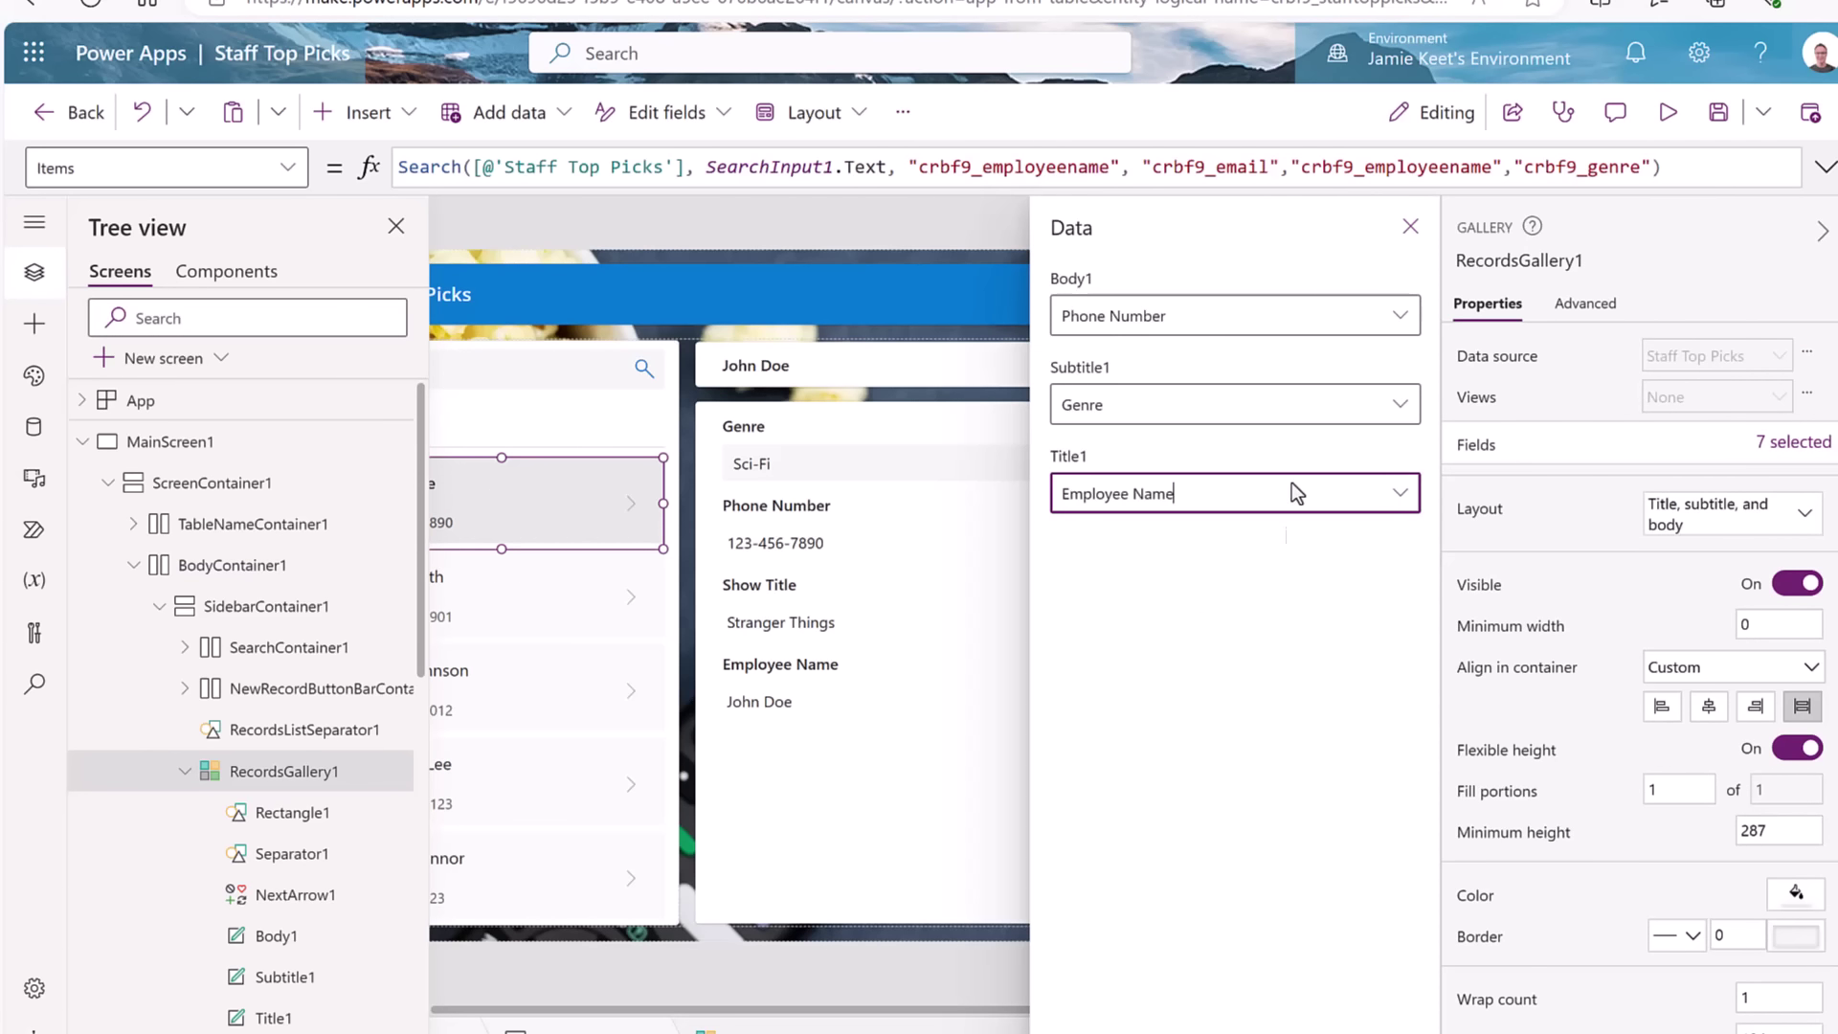
{"action": "left_click", "coordinate": [1410, 227]}
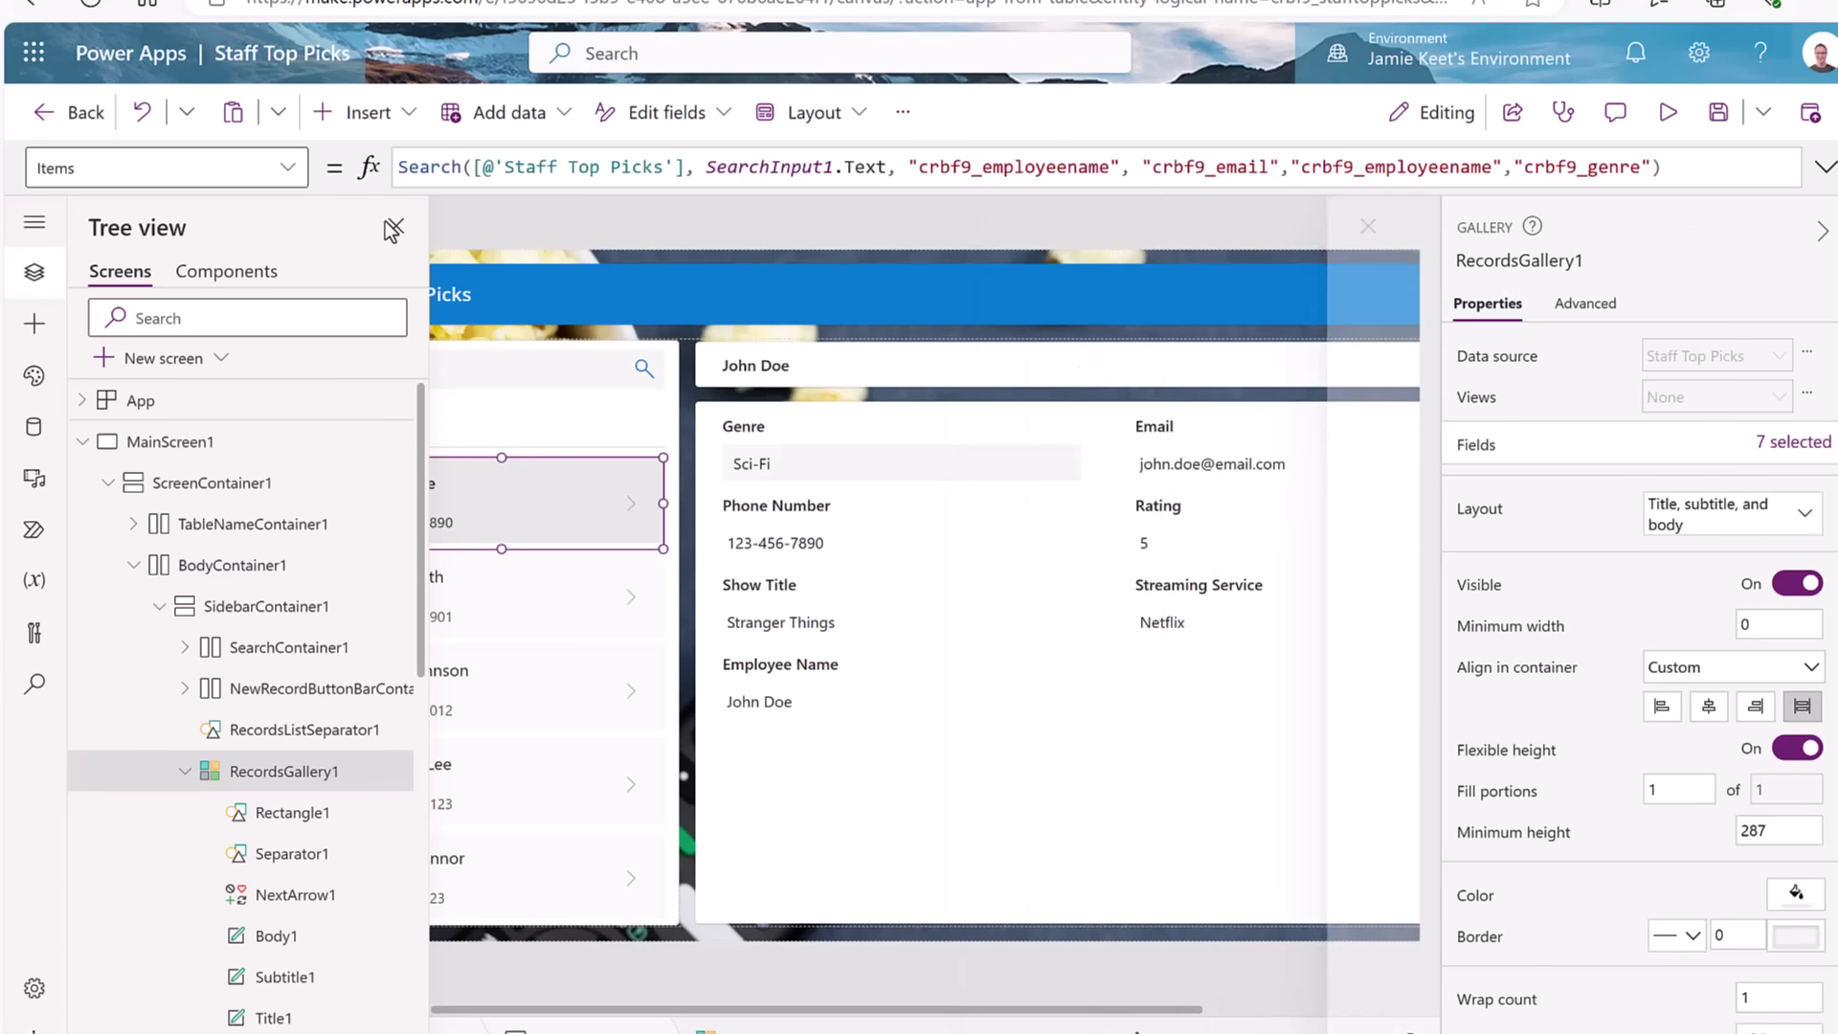
{"action": "left_click", "coordinate": [396, 228]}
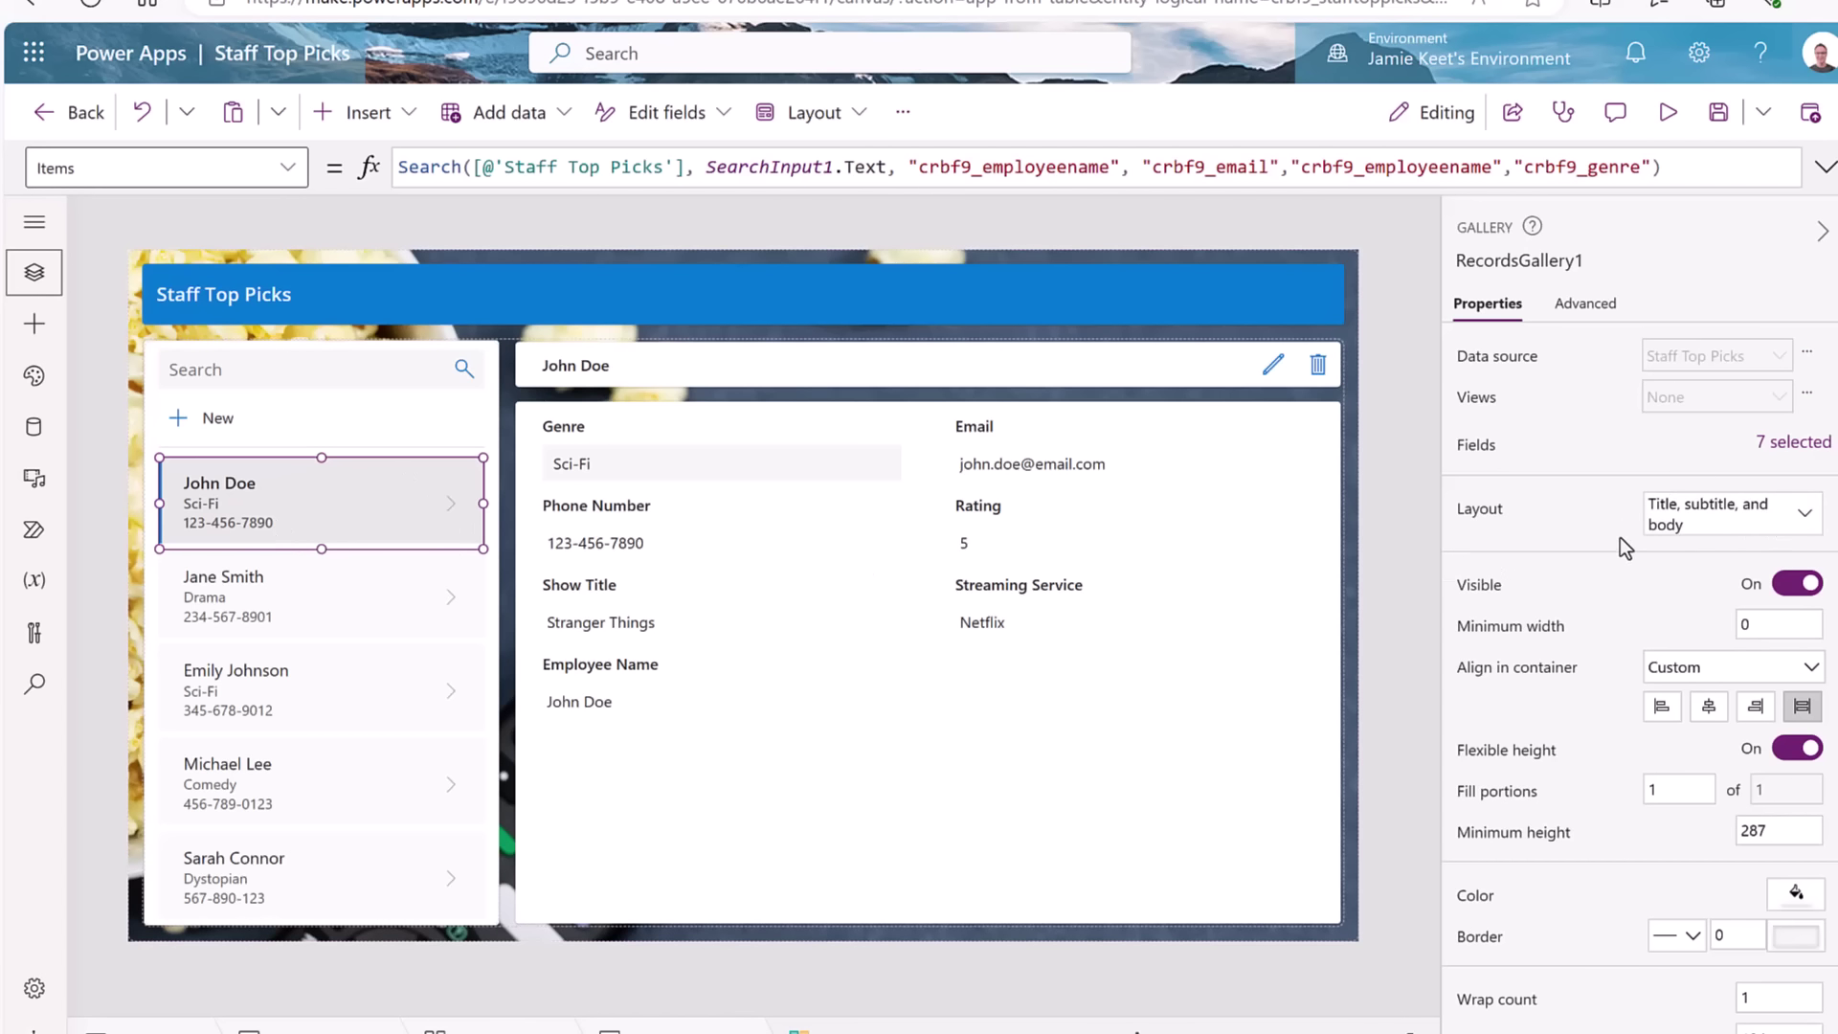
- Change the records gallery's layout to Title and set its Title3 field to Employee Name
{"action": "left_click", "coordinate": [1807, 531]}
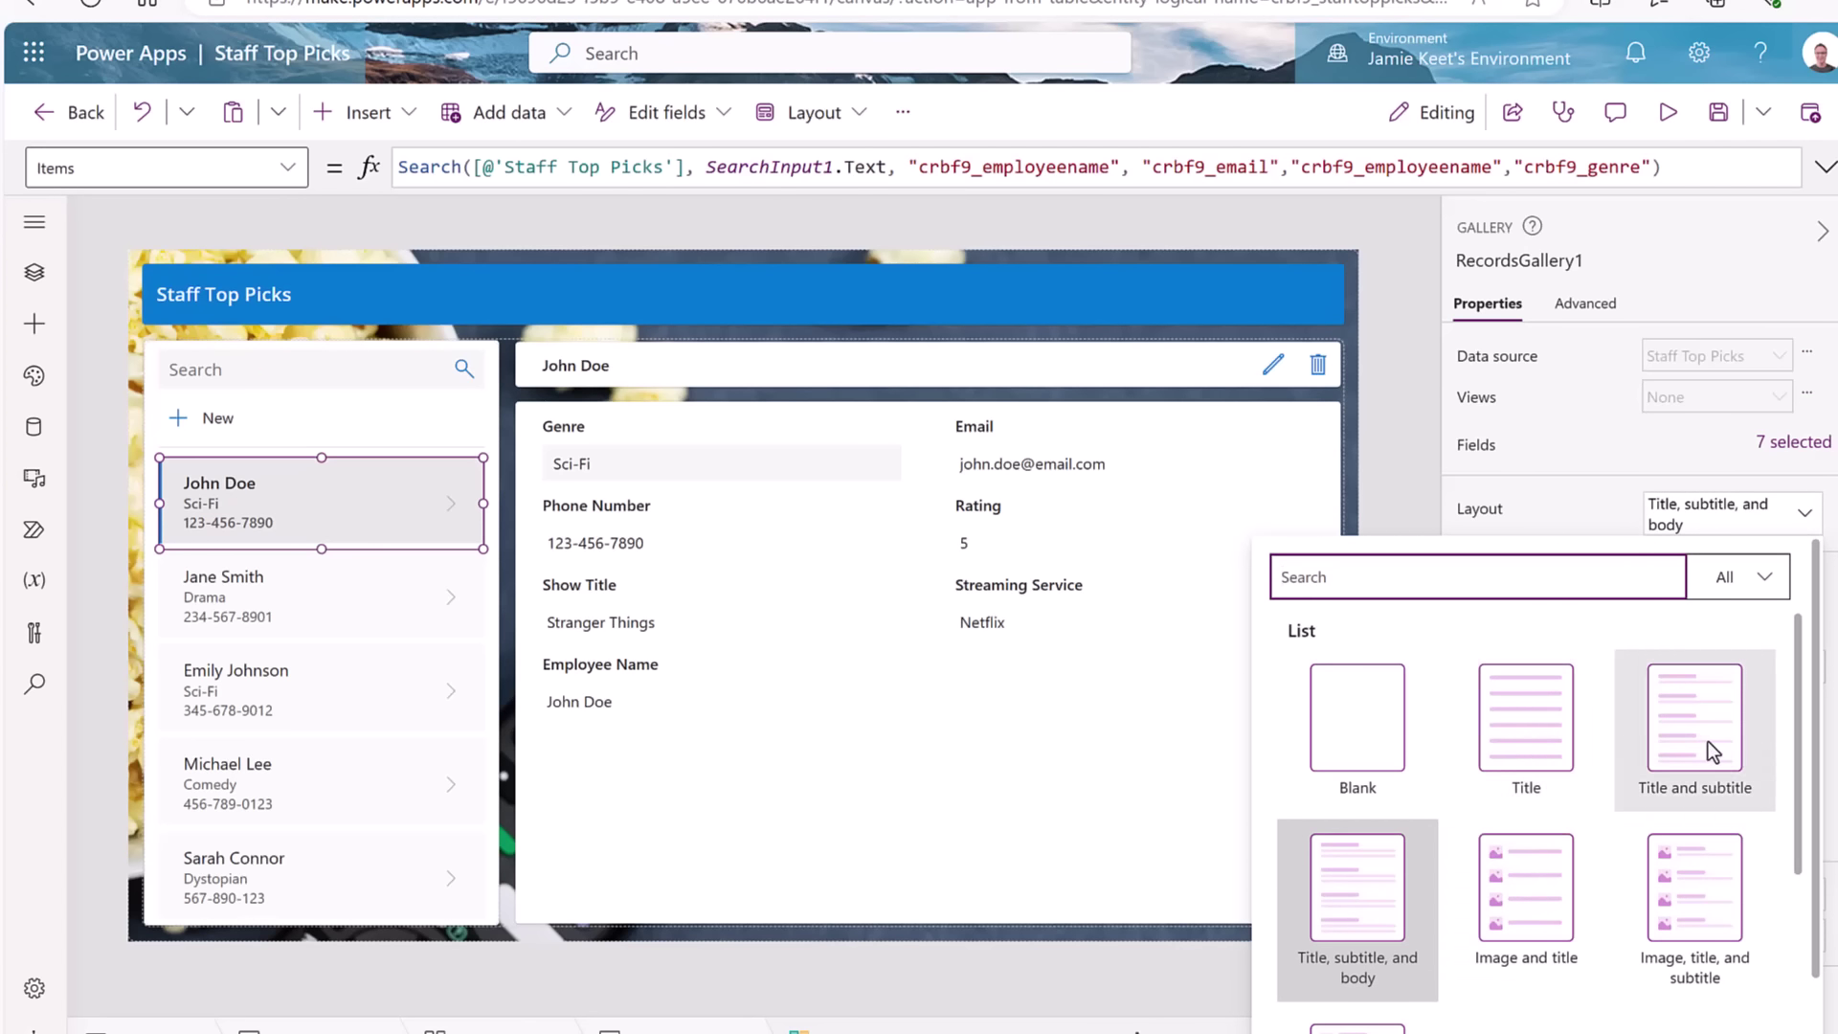
{"action": "key", "text": "Escape"}
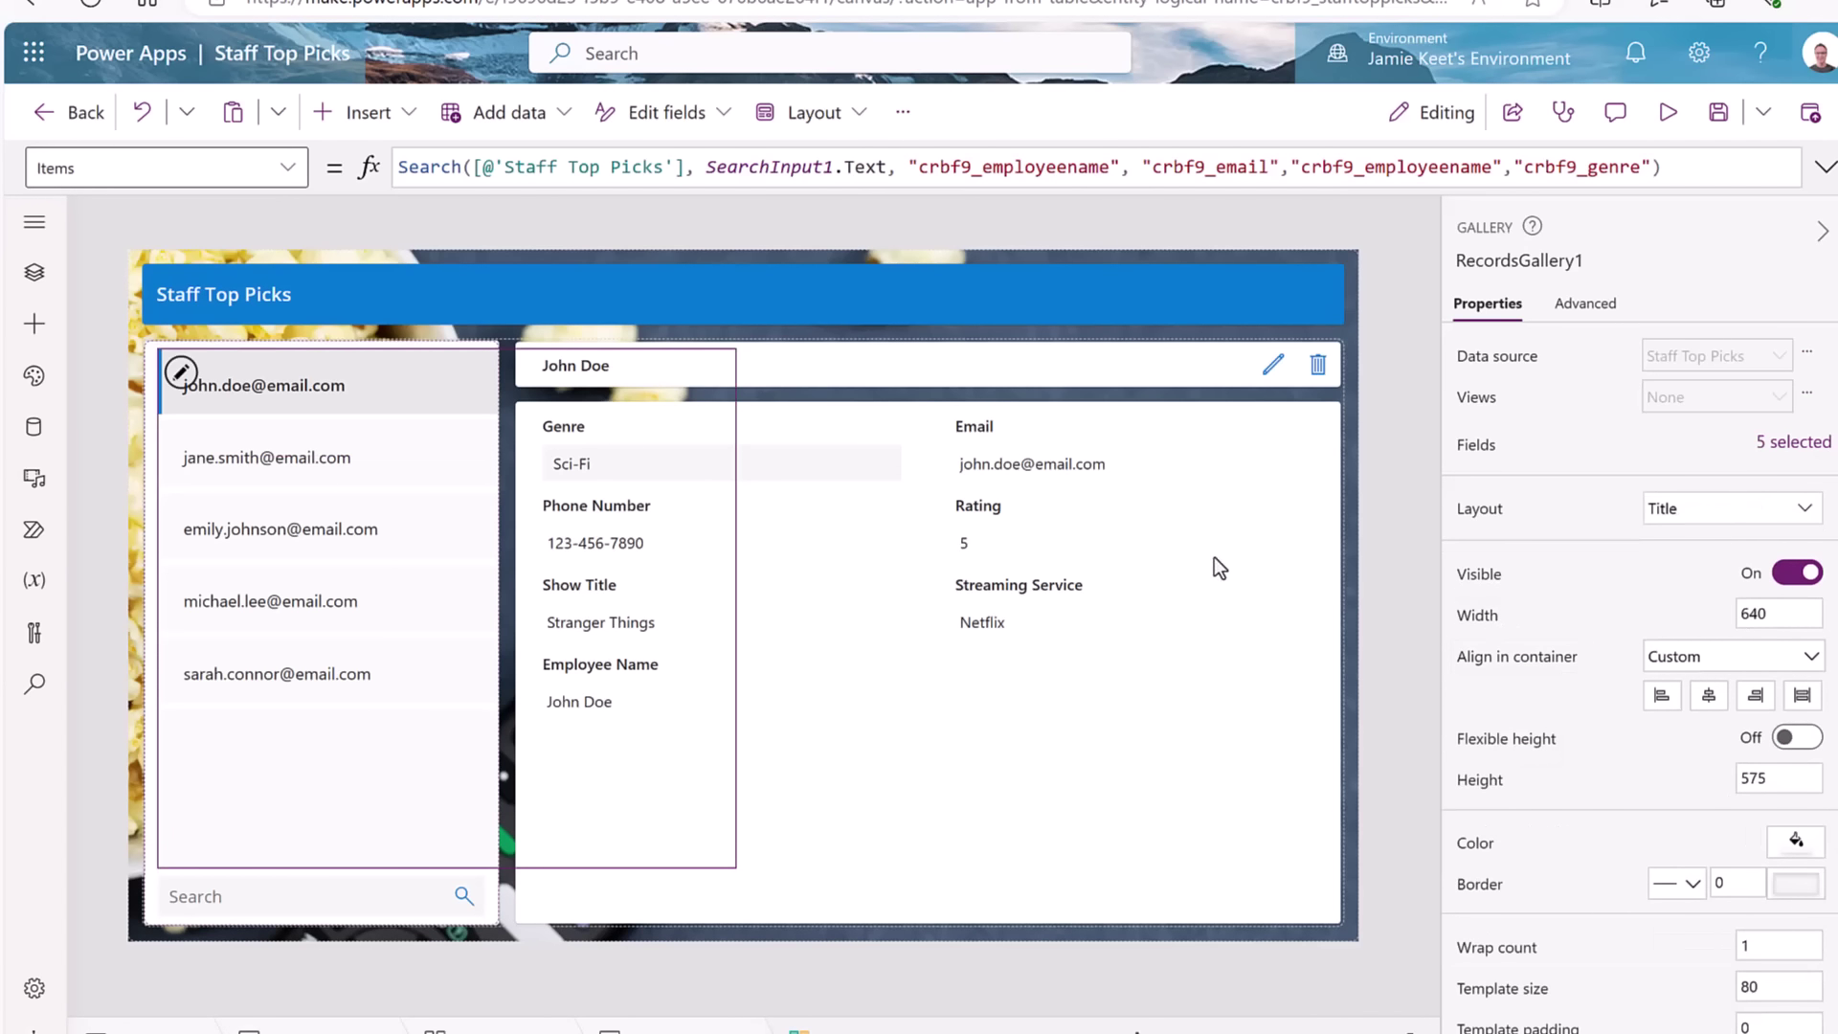
{"action": "left_click", "coordinate": [1781, 448]}
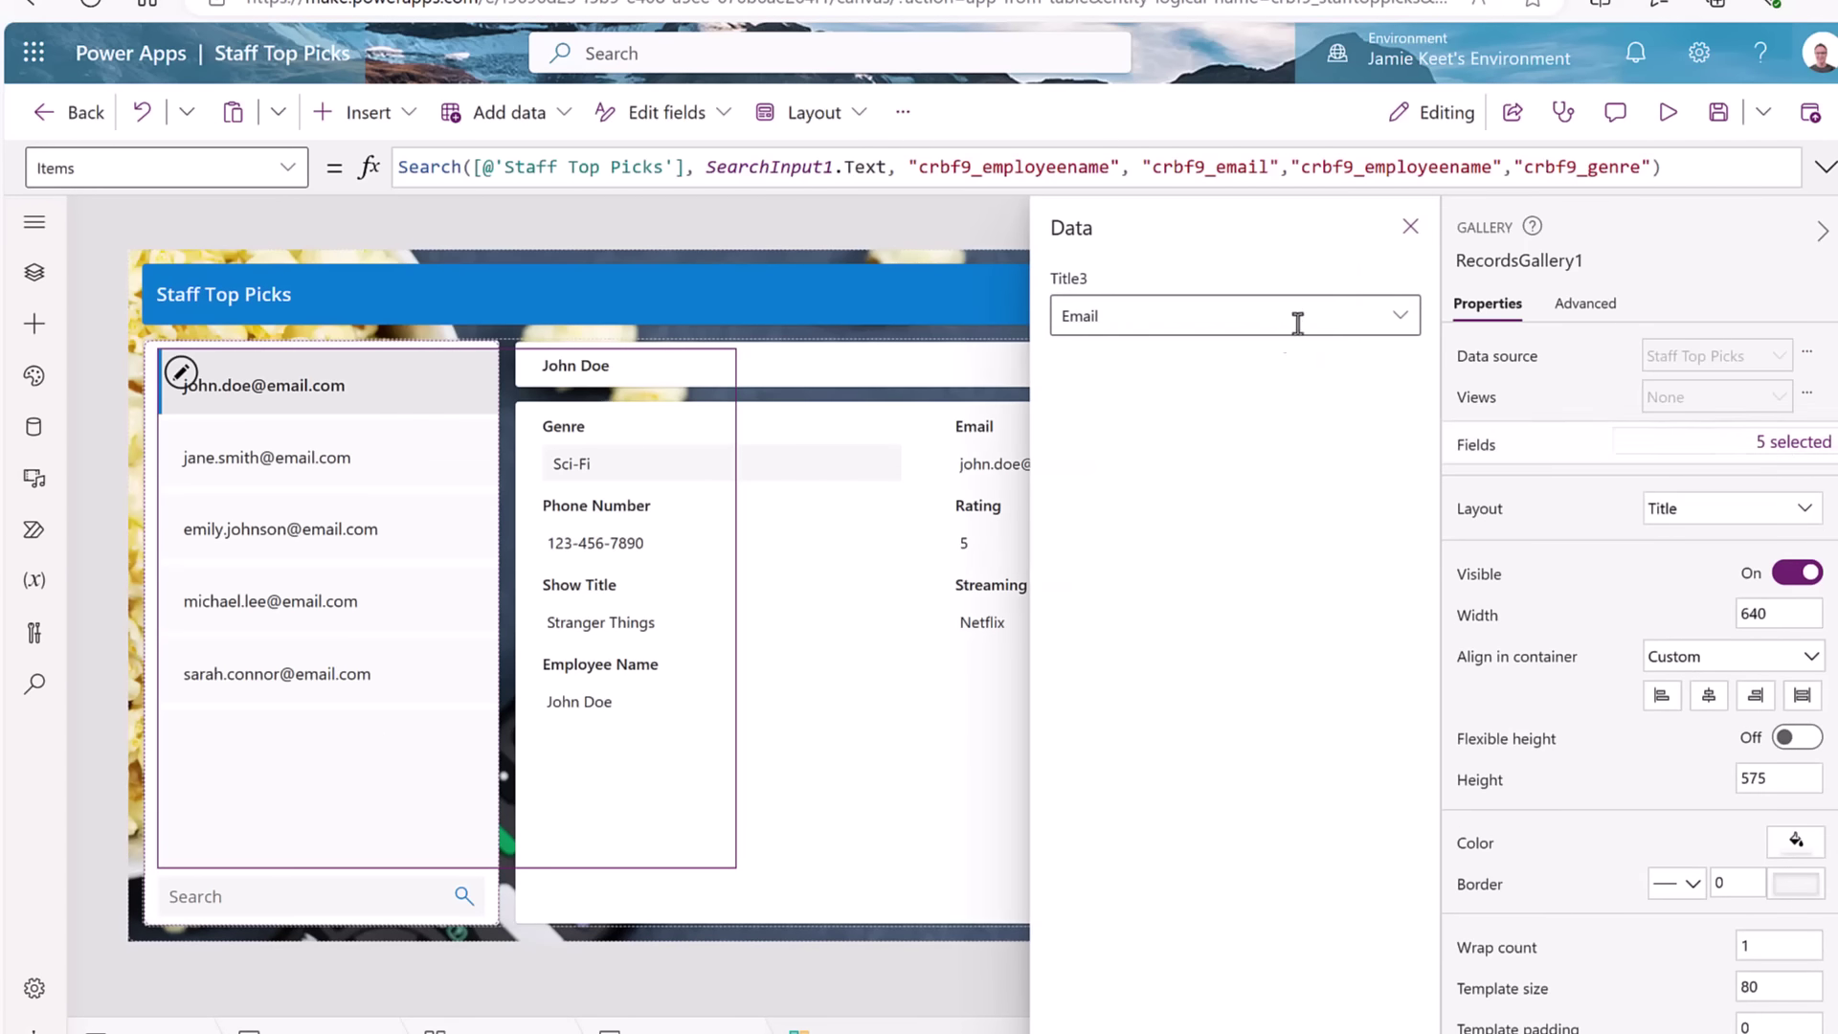
{"action": "left_click", "coordinate": [1408, 321]}
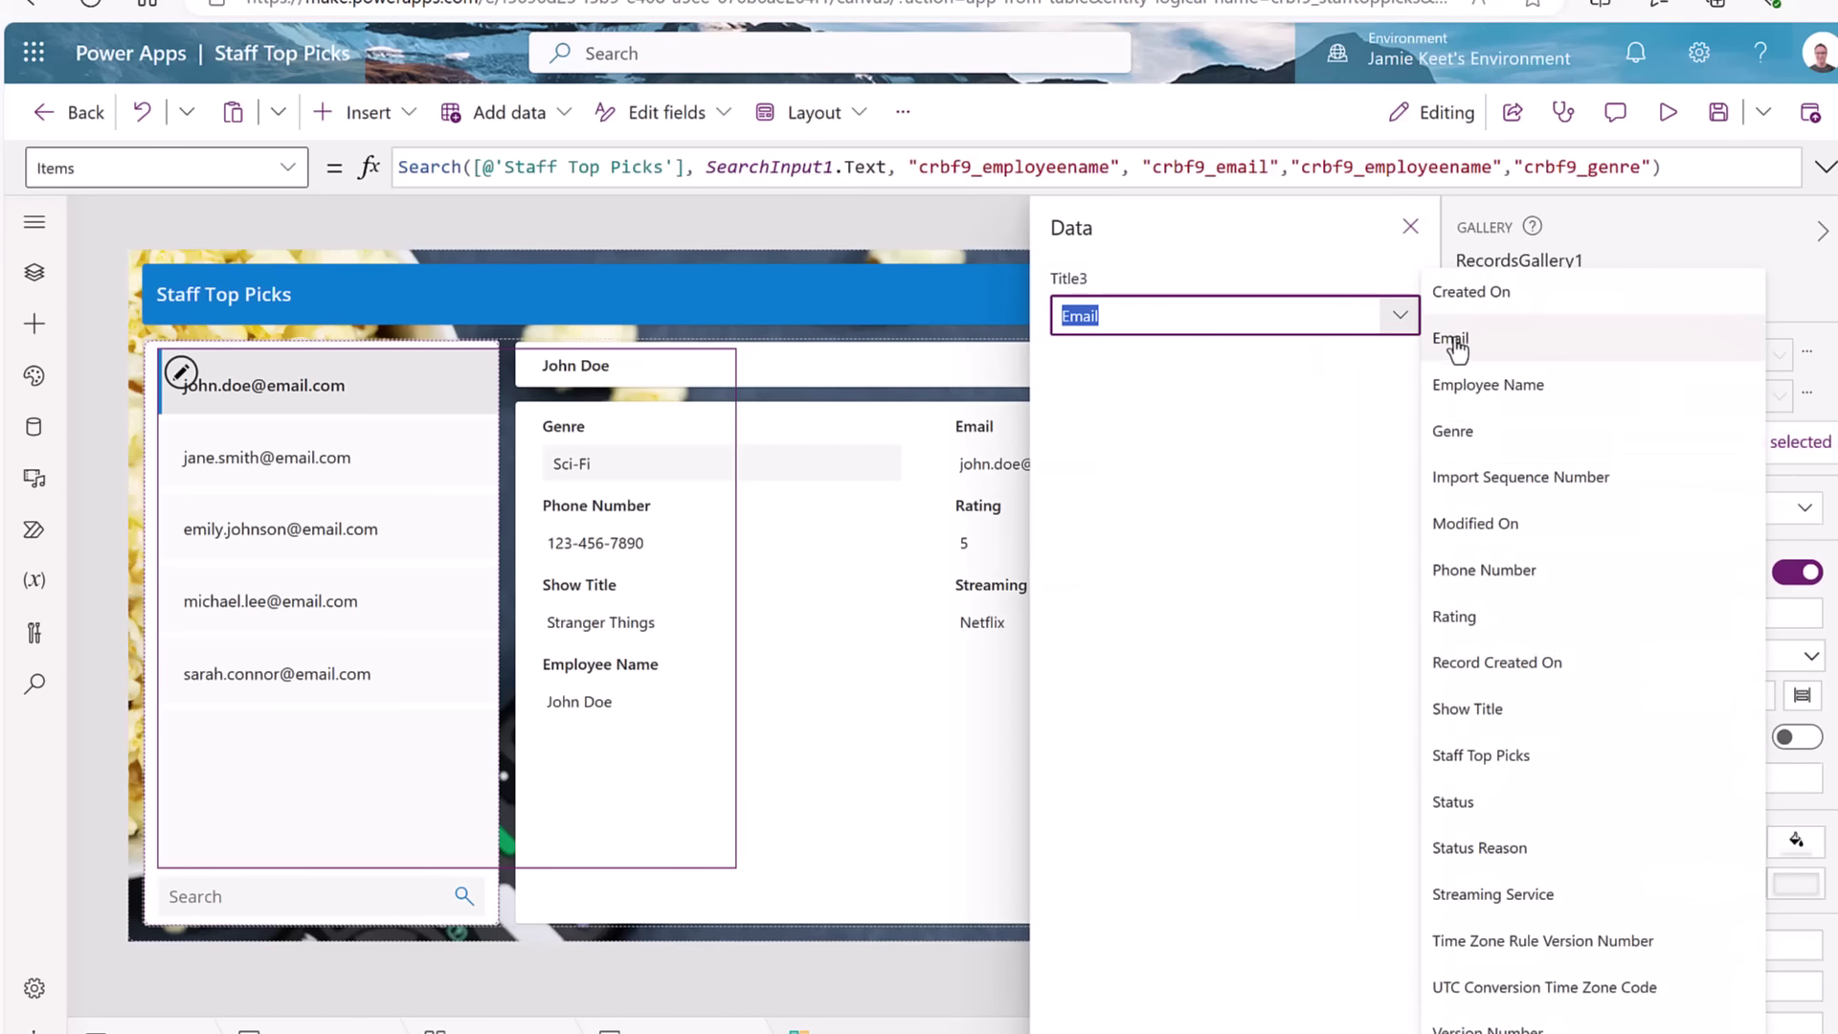
{"action": "left_click", "coordinate": [1464, 385]}
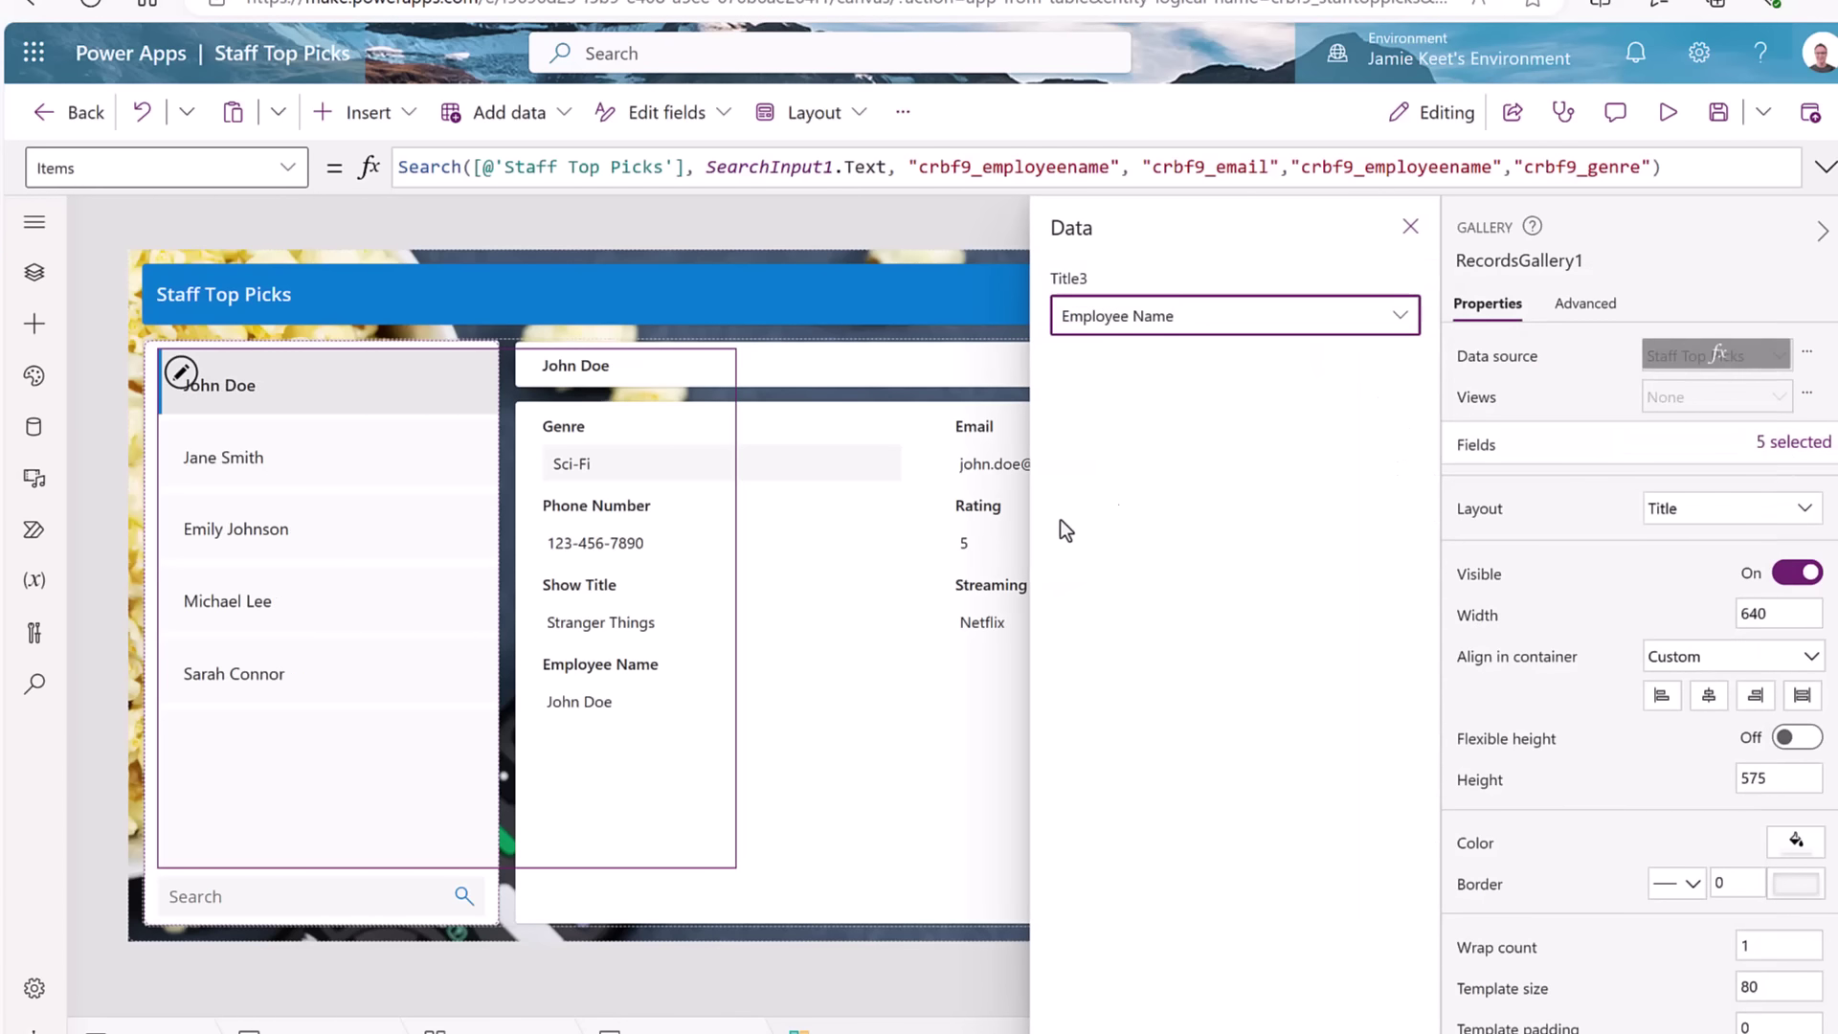
{"action": "left_click", "coordinate": [998, 268]}
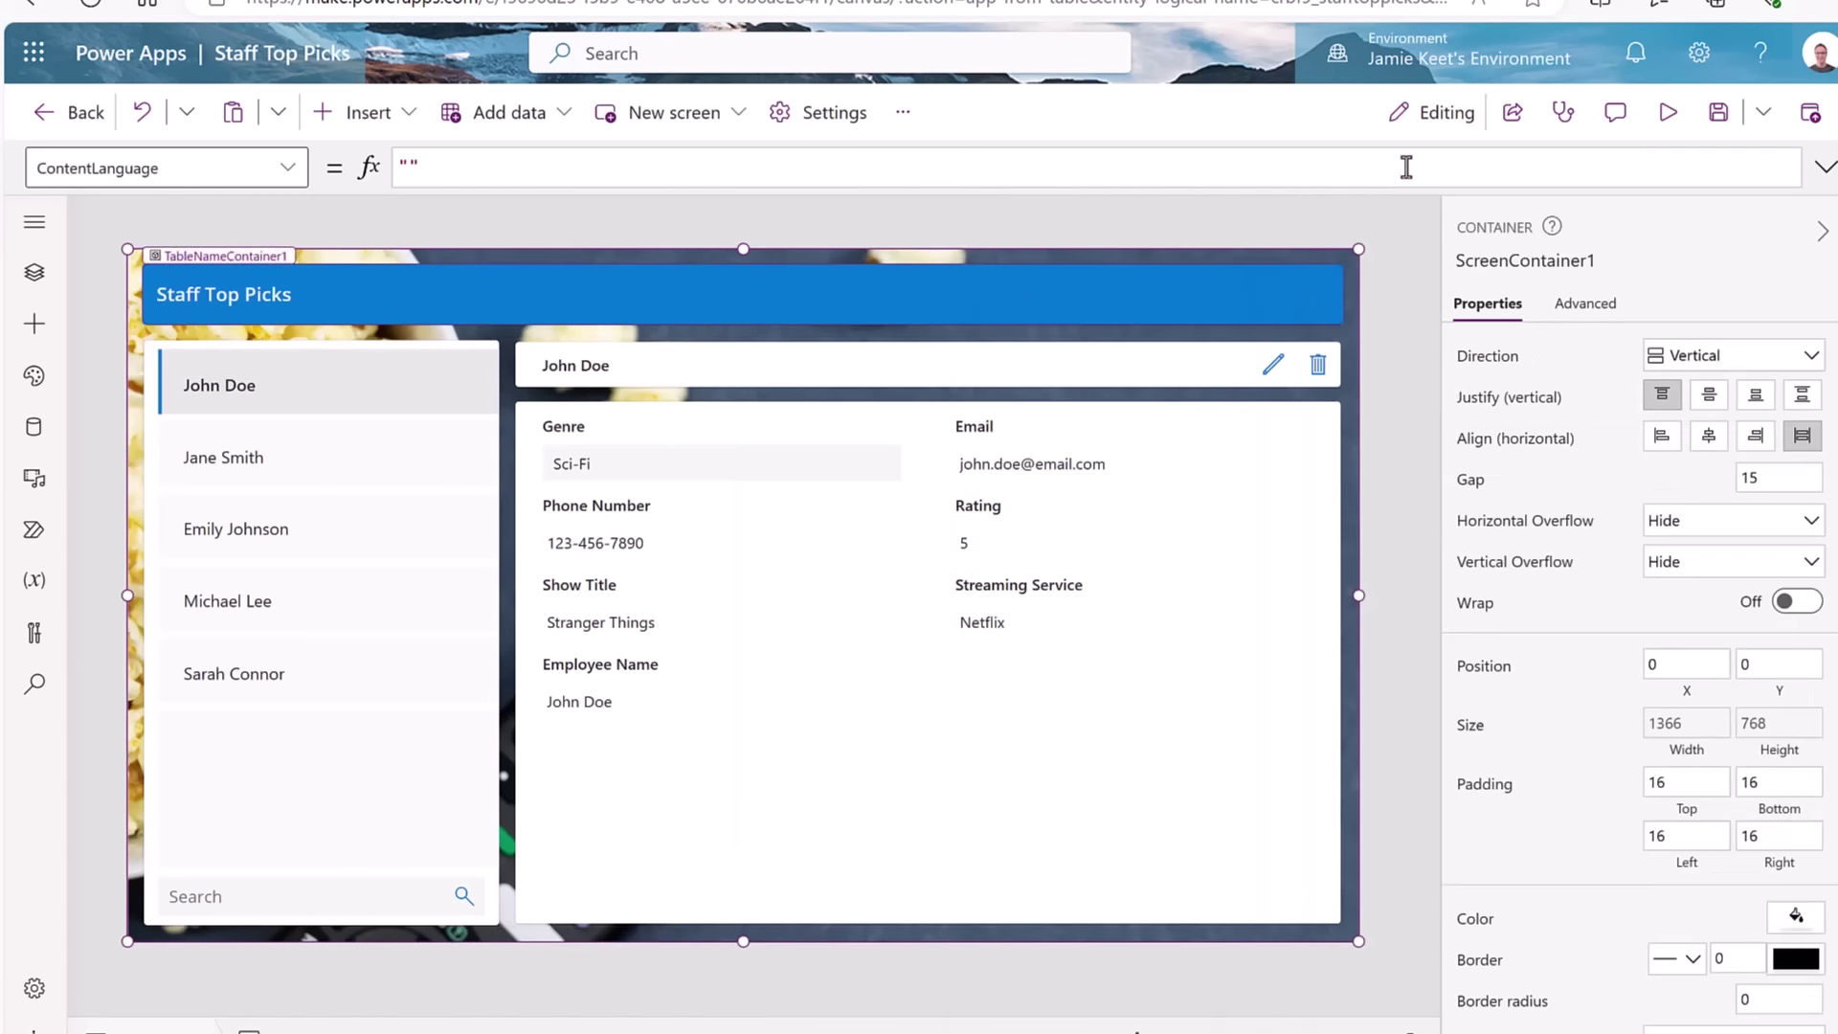
- Preview the app, view the third and fourth employees' records from the gallery, and close the preview
{"action": "left_click", "coordinate": [1668, 112]}
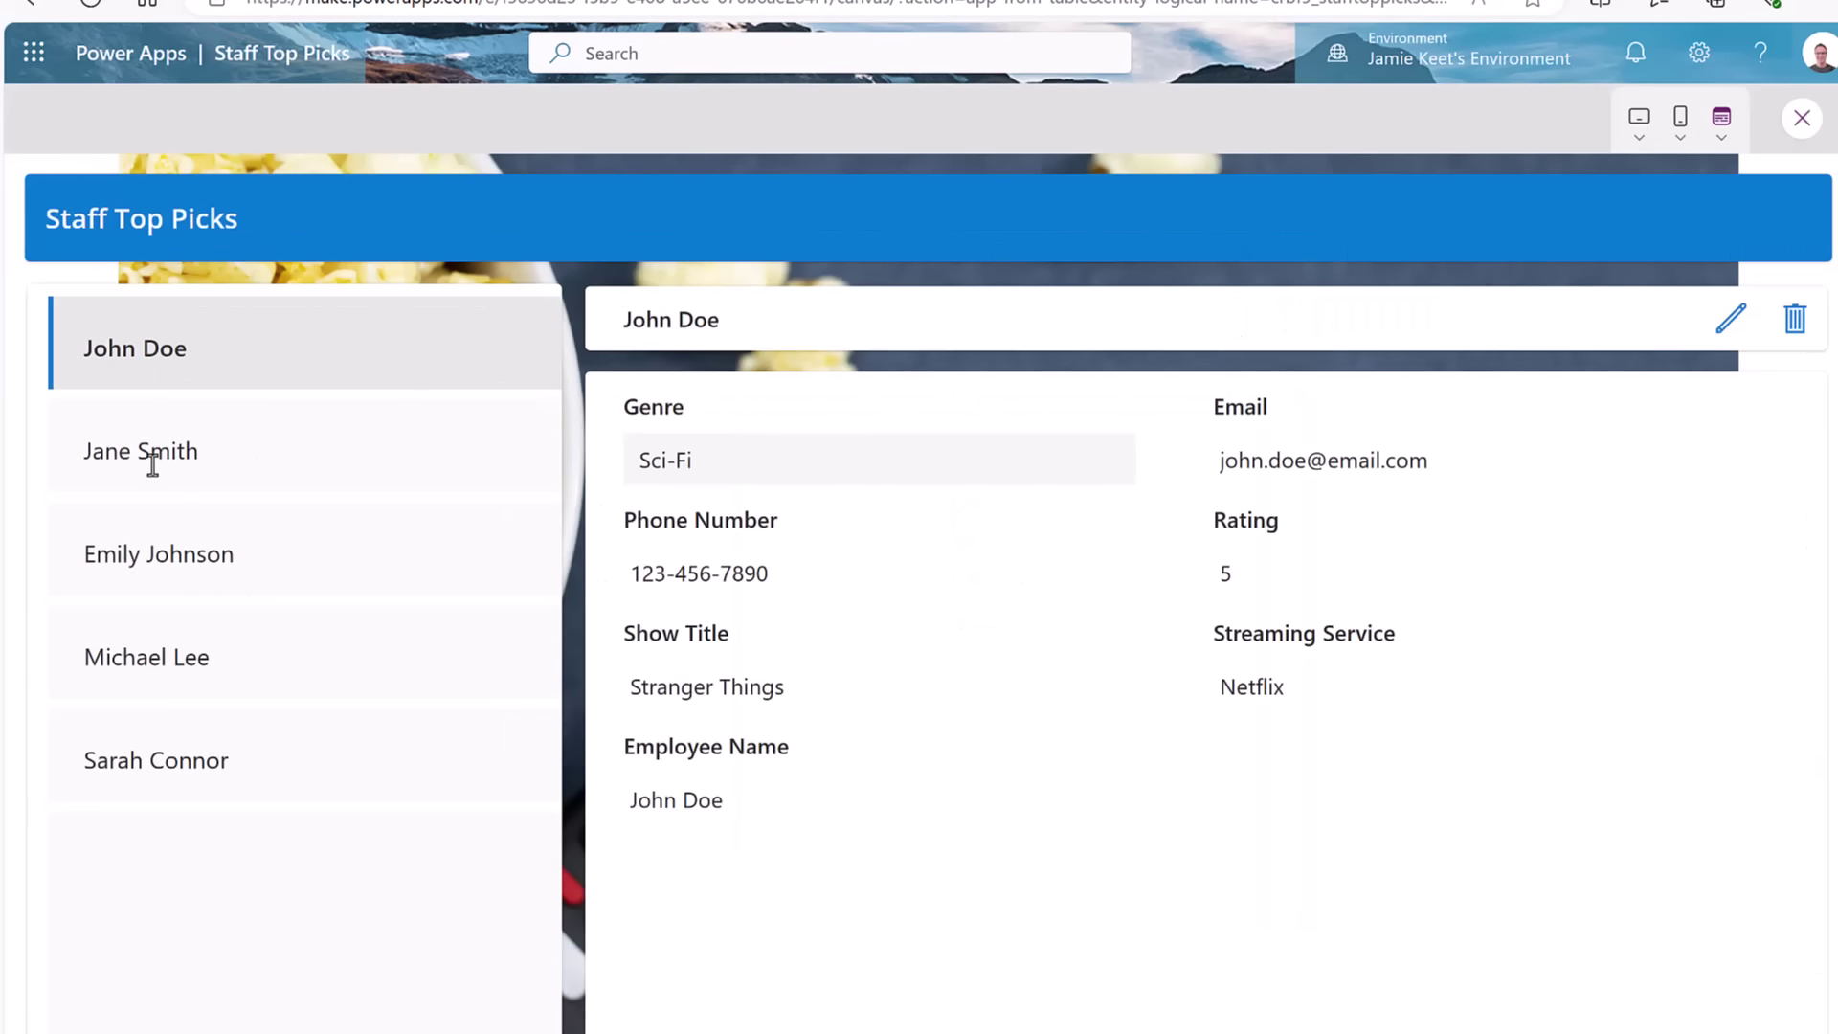
{"action": "left_click", "coordinate": [182, 575]}
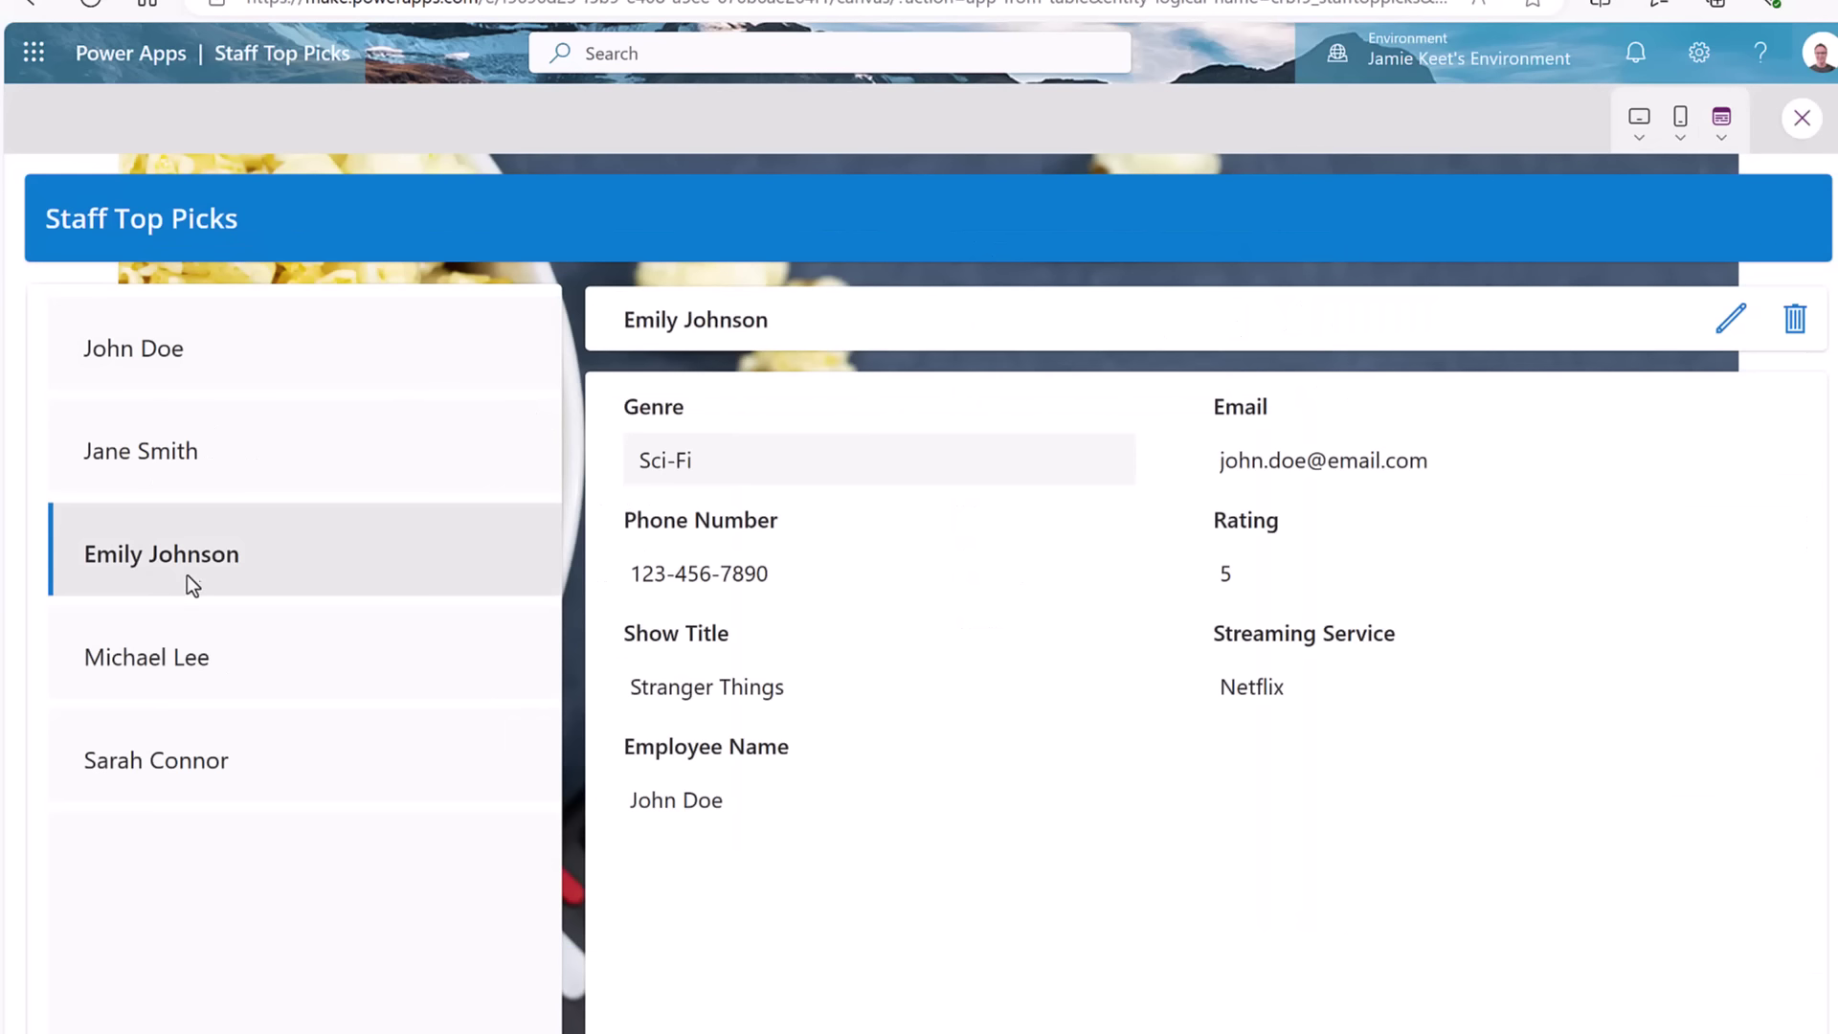
{"action": "left_click", "coordinate": [194, 657]}
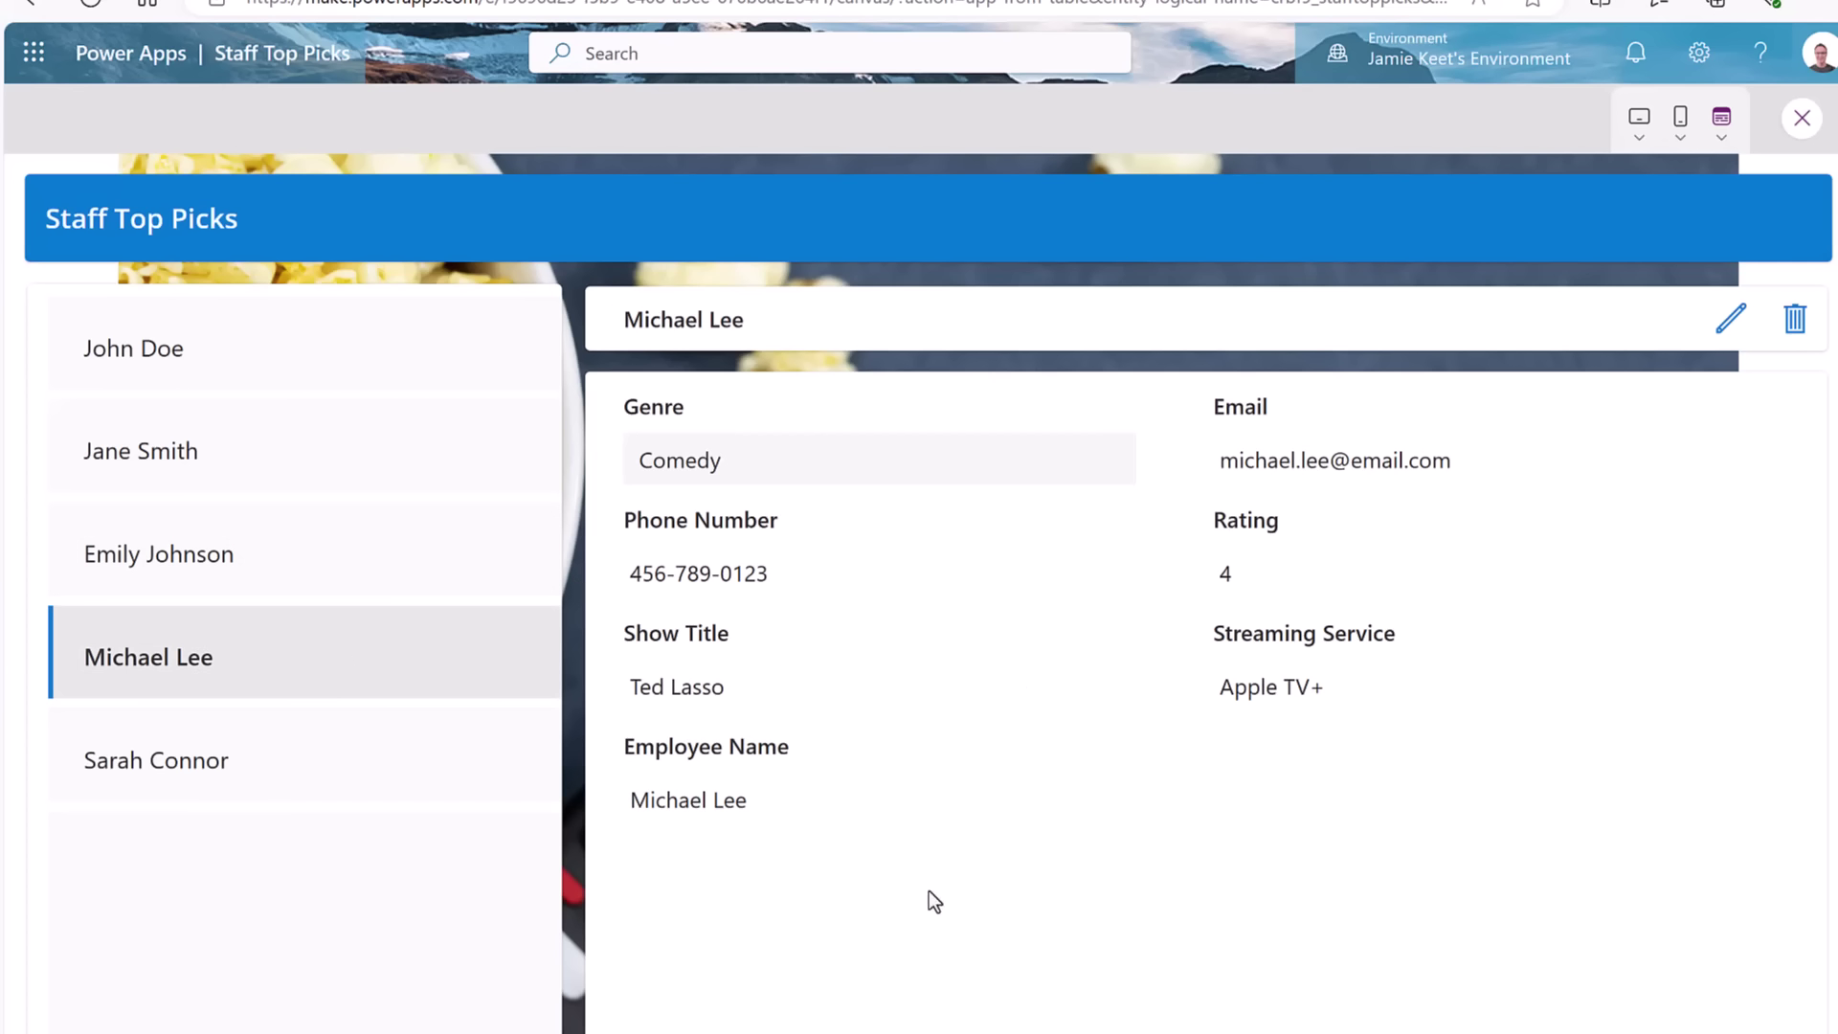
{"action": "key", "text": "Escape"}
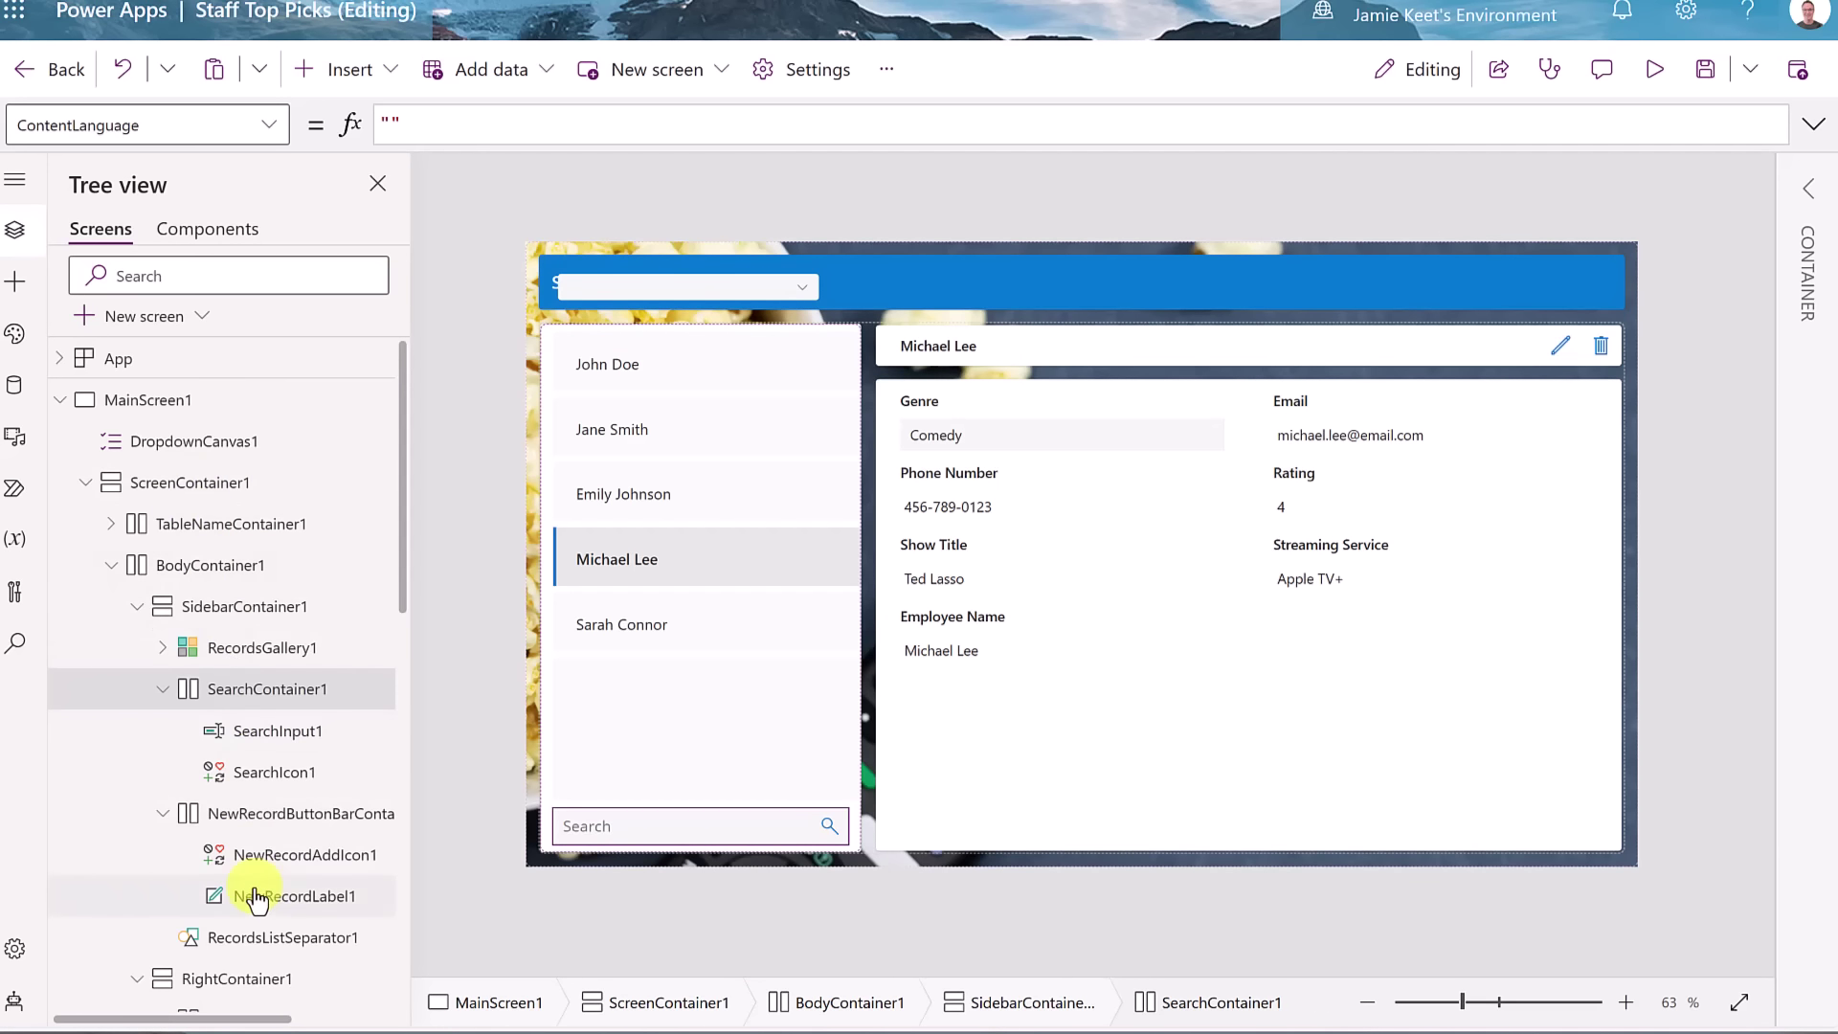
- Reorder the new-record button bar container to the top of SidebarContainer1, above the records gallery
{"action": "left_click", "coordinate": [267, 819]}
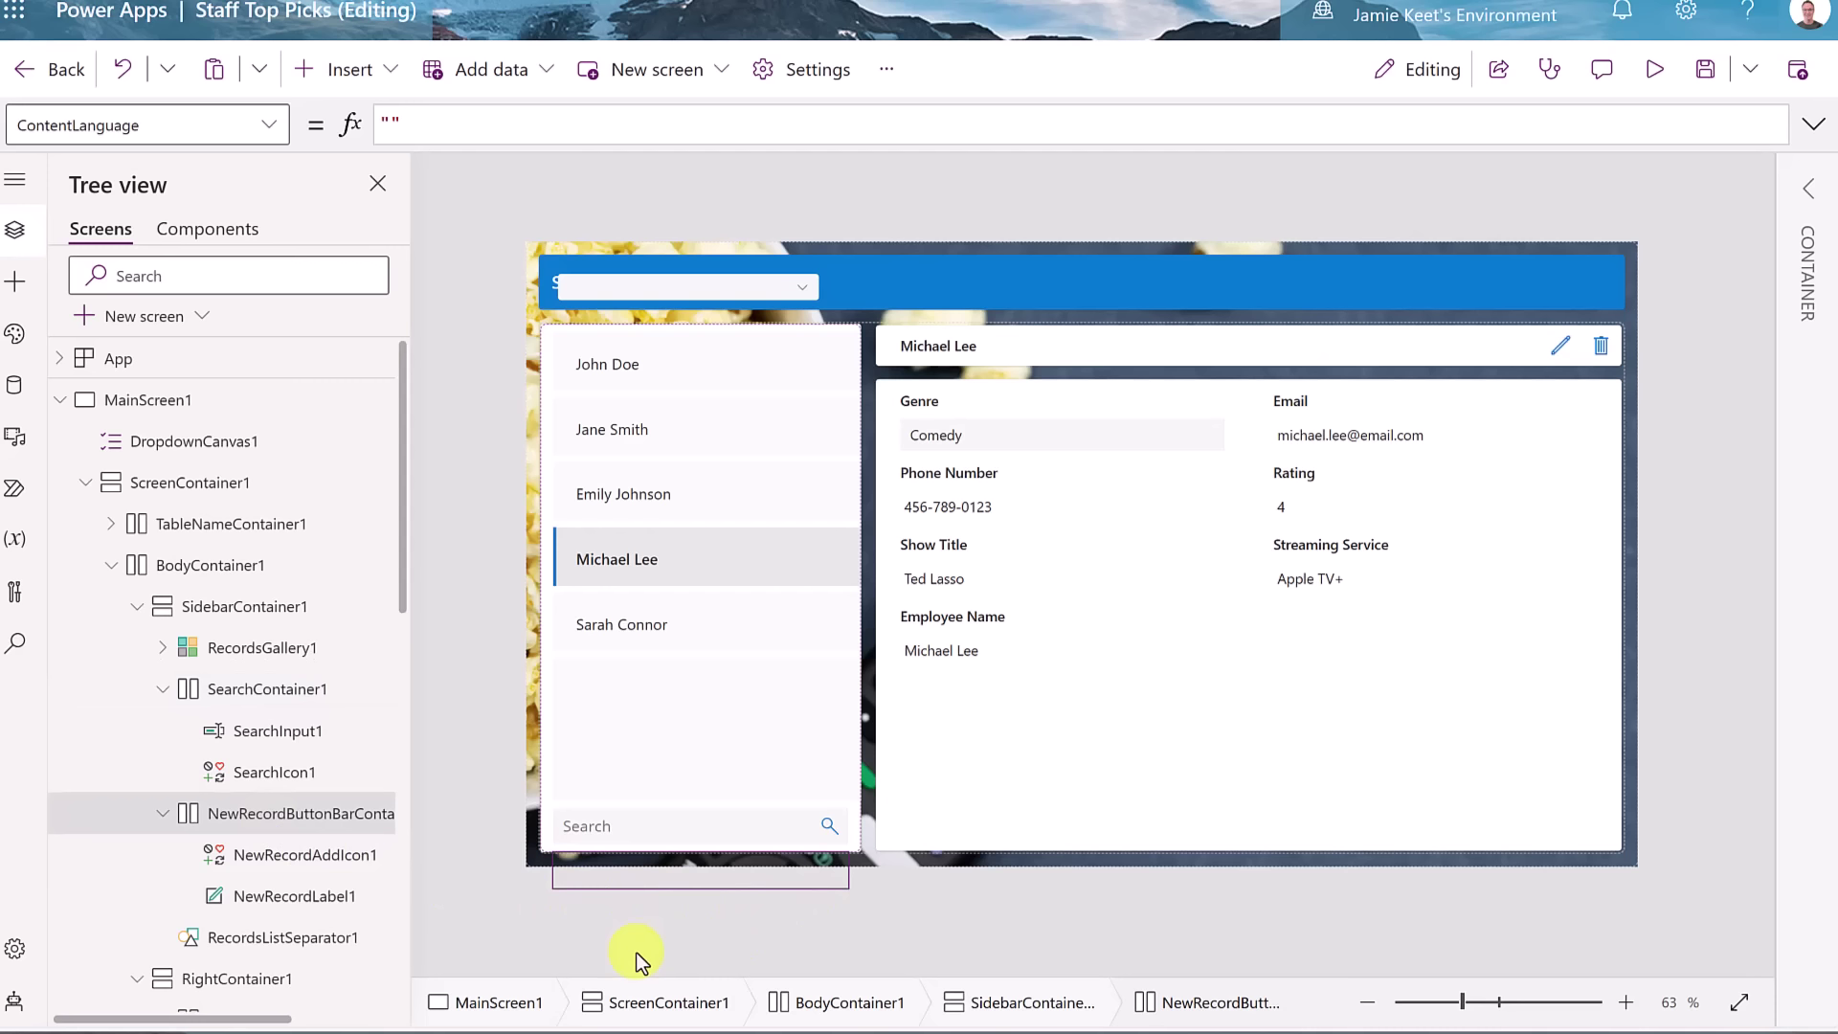
{"action": "right_click", "coordinate": [271, 822]}
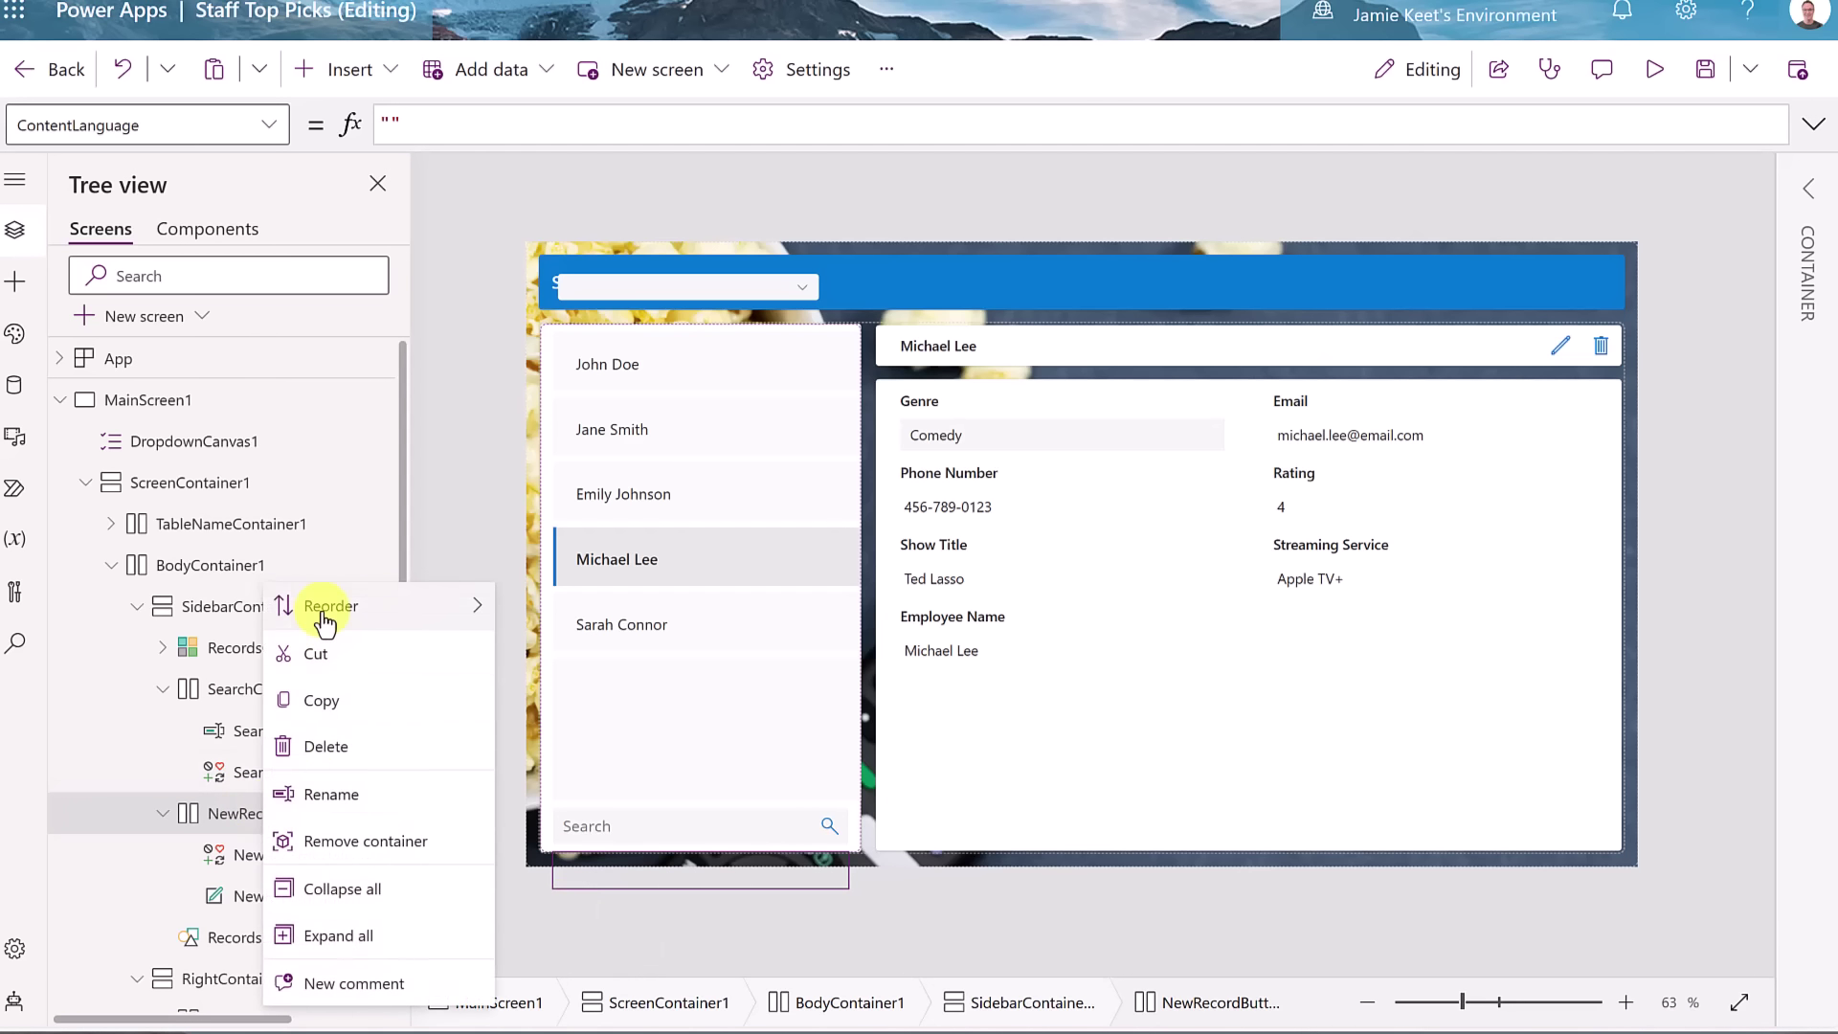
{"action": "mouse_move", "coordinate": [324, 617]}
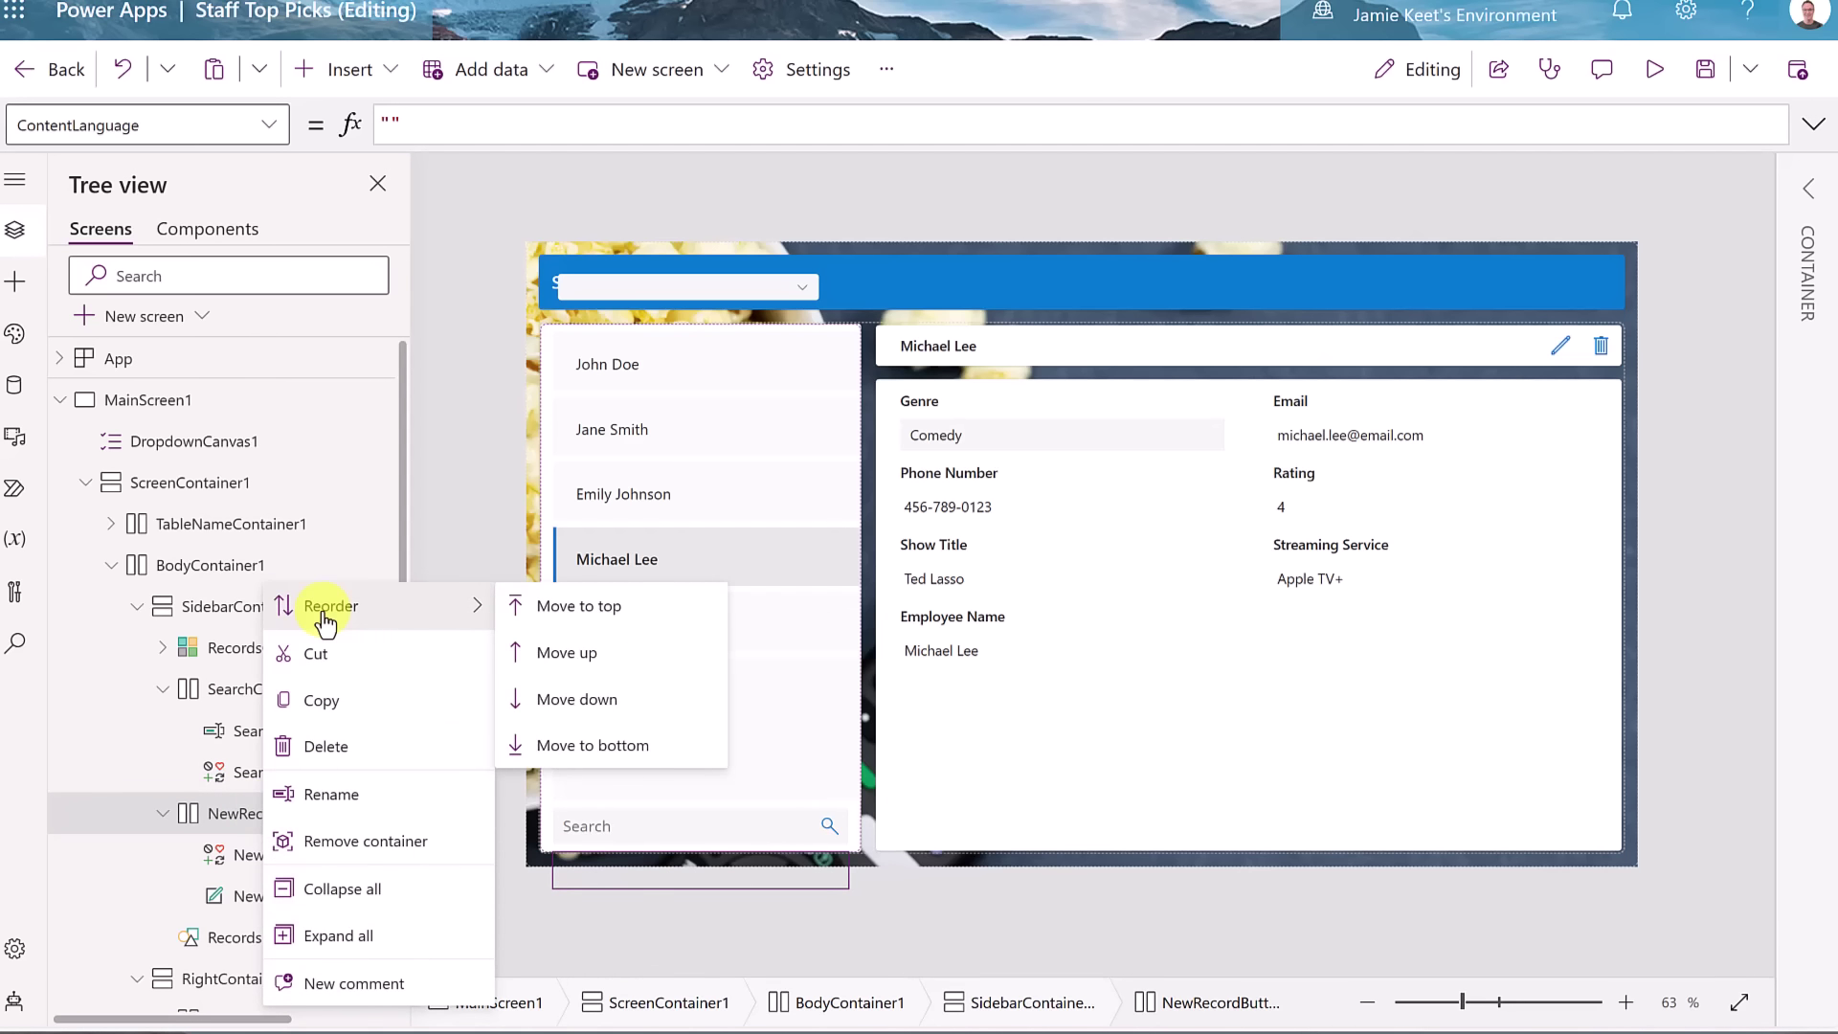
{"action": "left_click", "coordinate": [540, 612]}
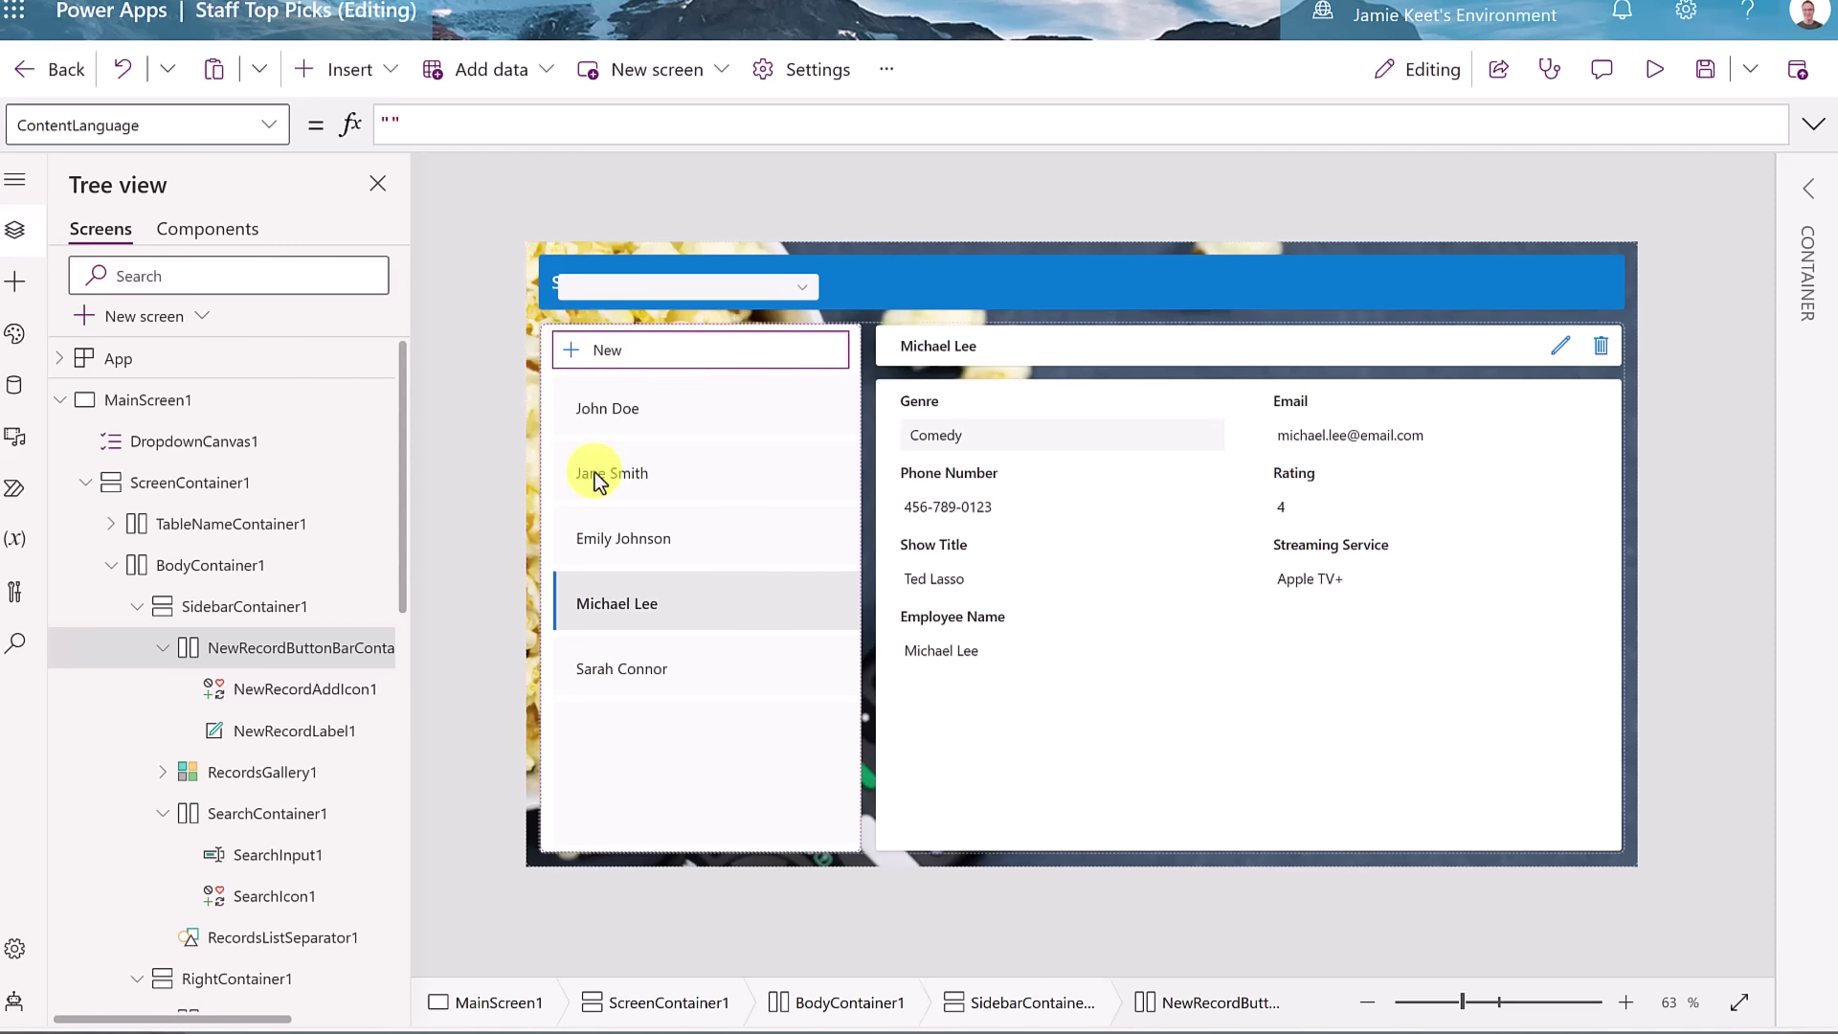
- Move SearchContainer1 to the top of SidebarContainer1, above the new-record button bar
{"action": "left_click", "coordinate": [287, 816]}
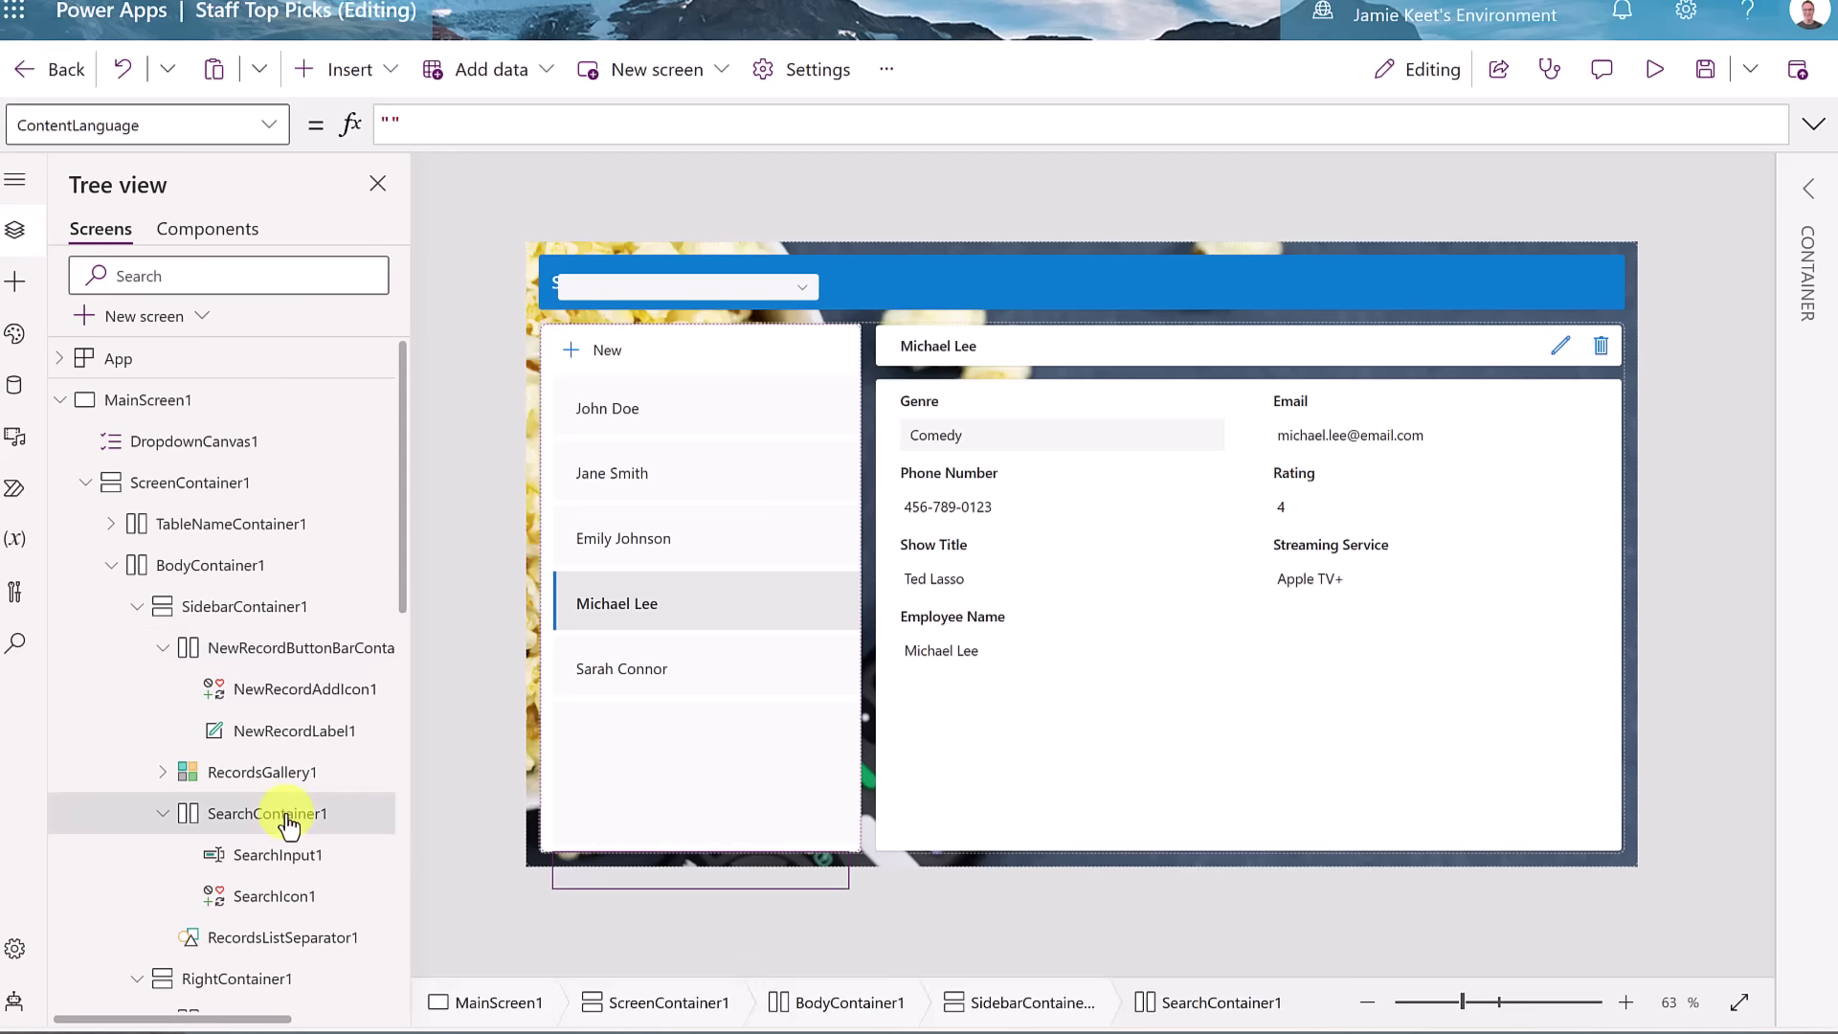
{"action": "right_click", "coordinate": [288, 820]}
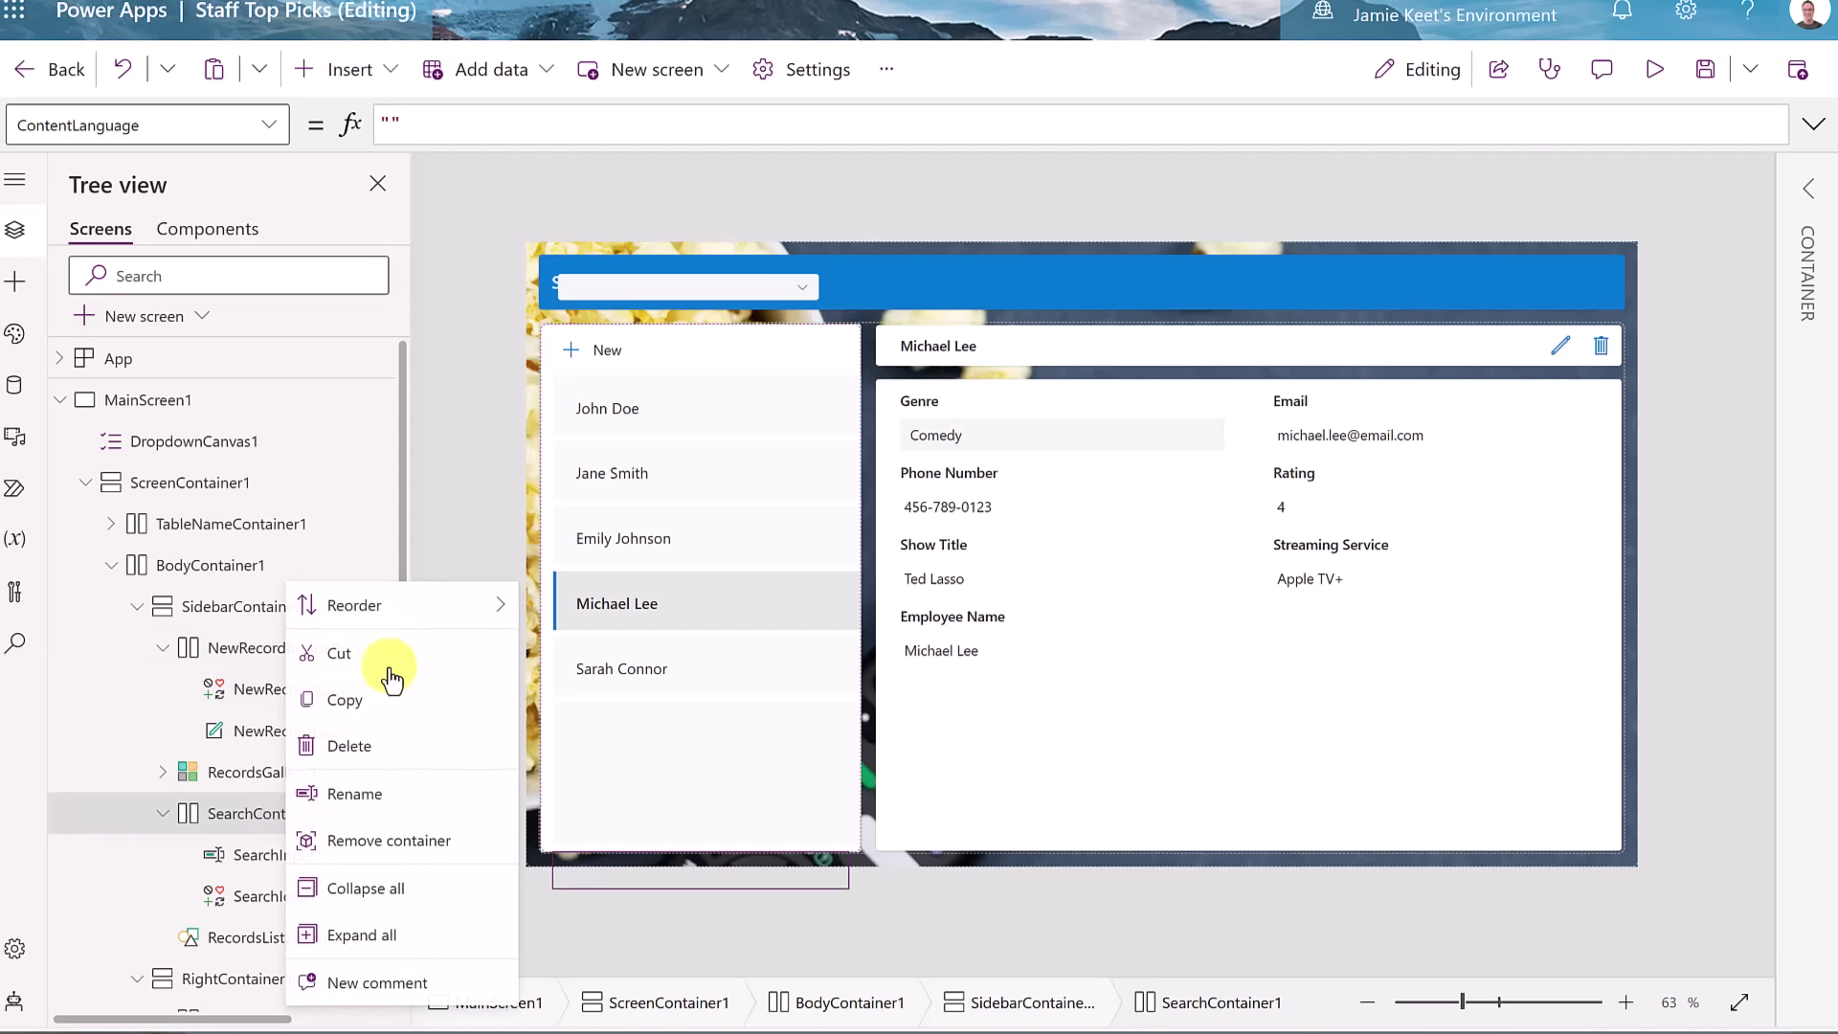
{"action": "mouse_move", "coordinate": [418, 608]}
{"action": "left_click", "coordinate": [576, 622]}
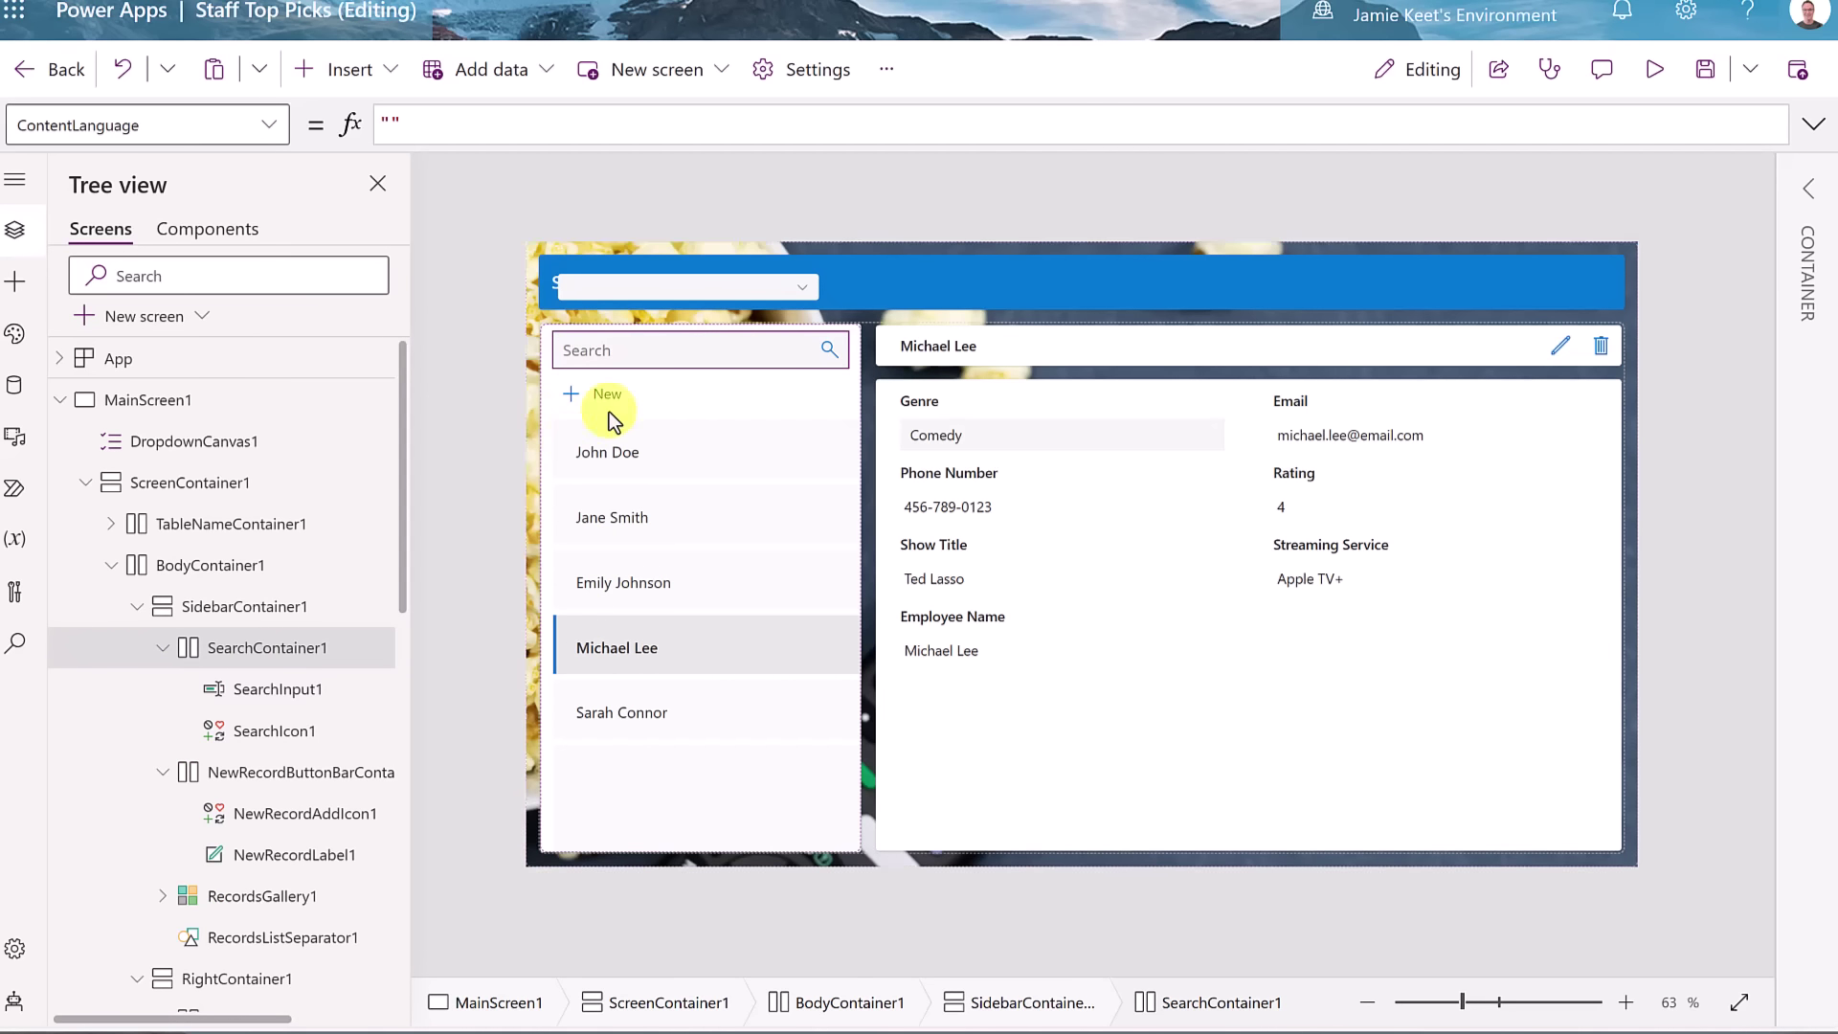
- Preview the app and try out the relocated search box and the new record form
{"action": "left_click", "coordinate": [1652, 75]}
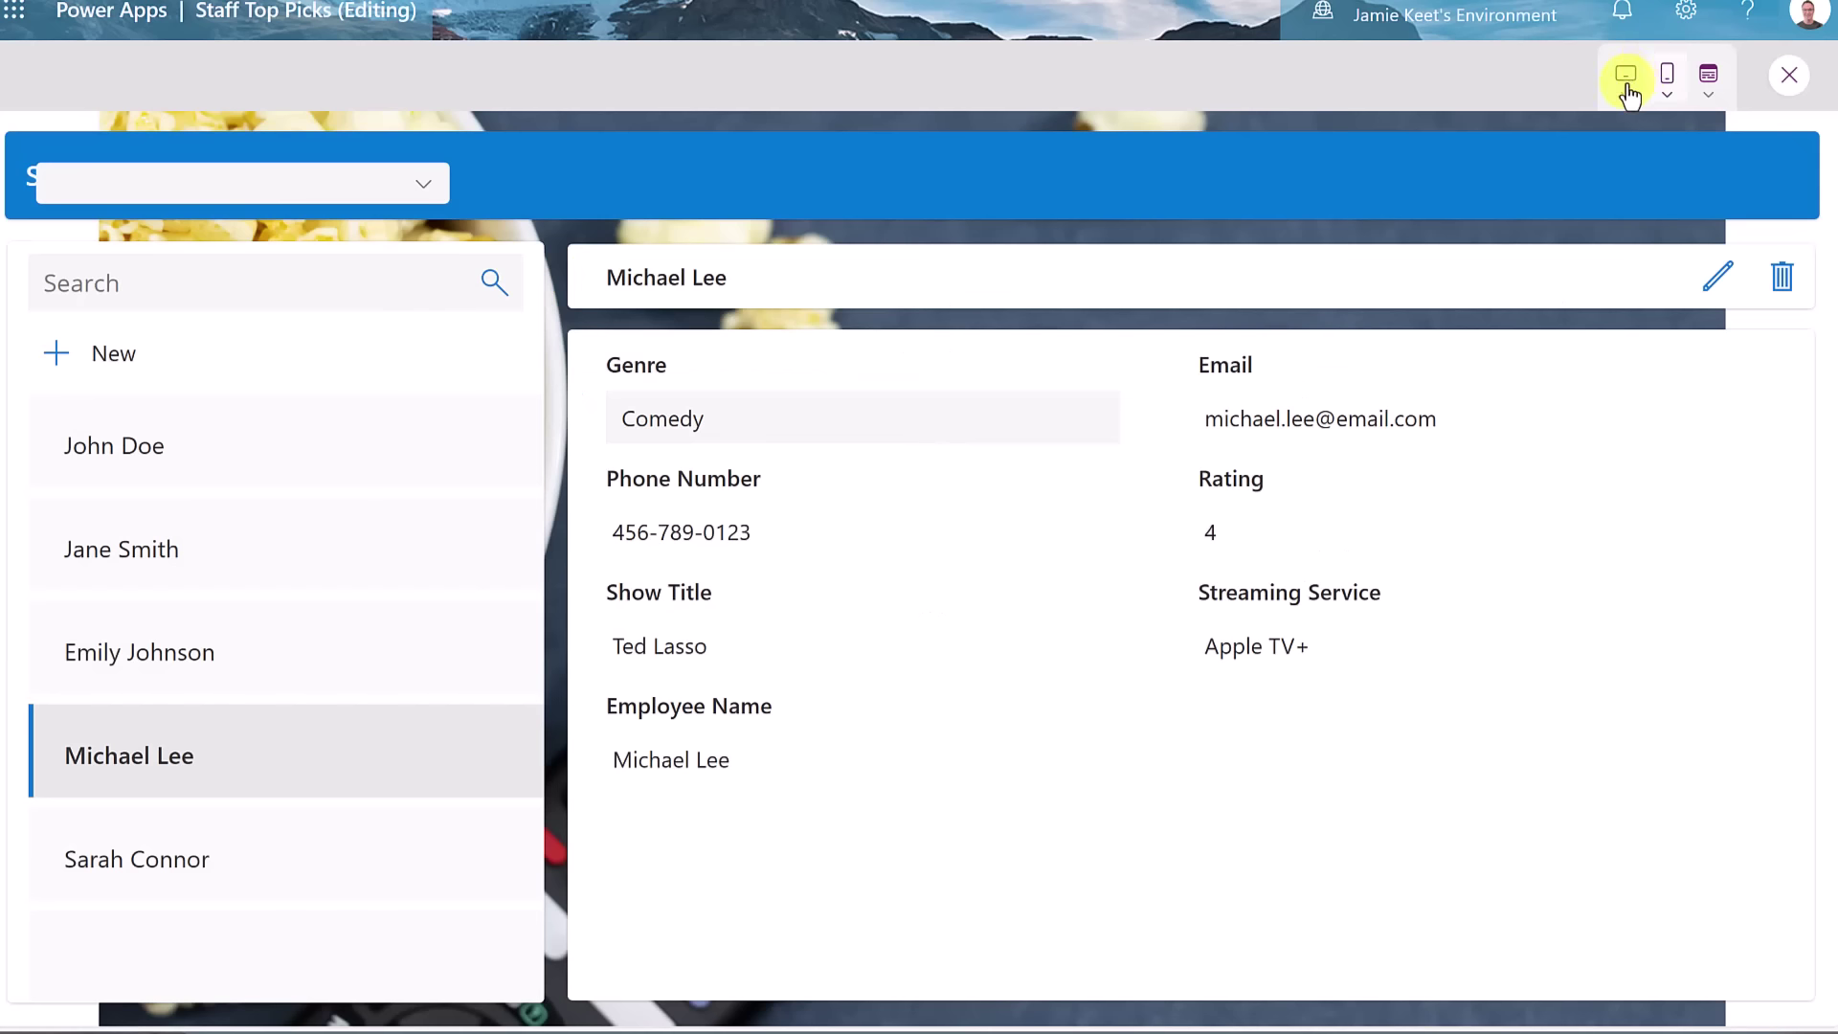
{"action": "left_click", "coordinate": [199, 284]}
{"action": "left_click", "coordinate": [76, 362]}
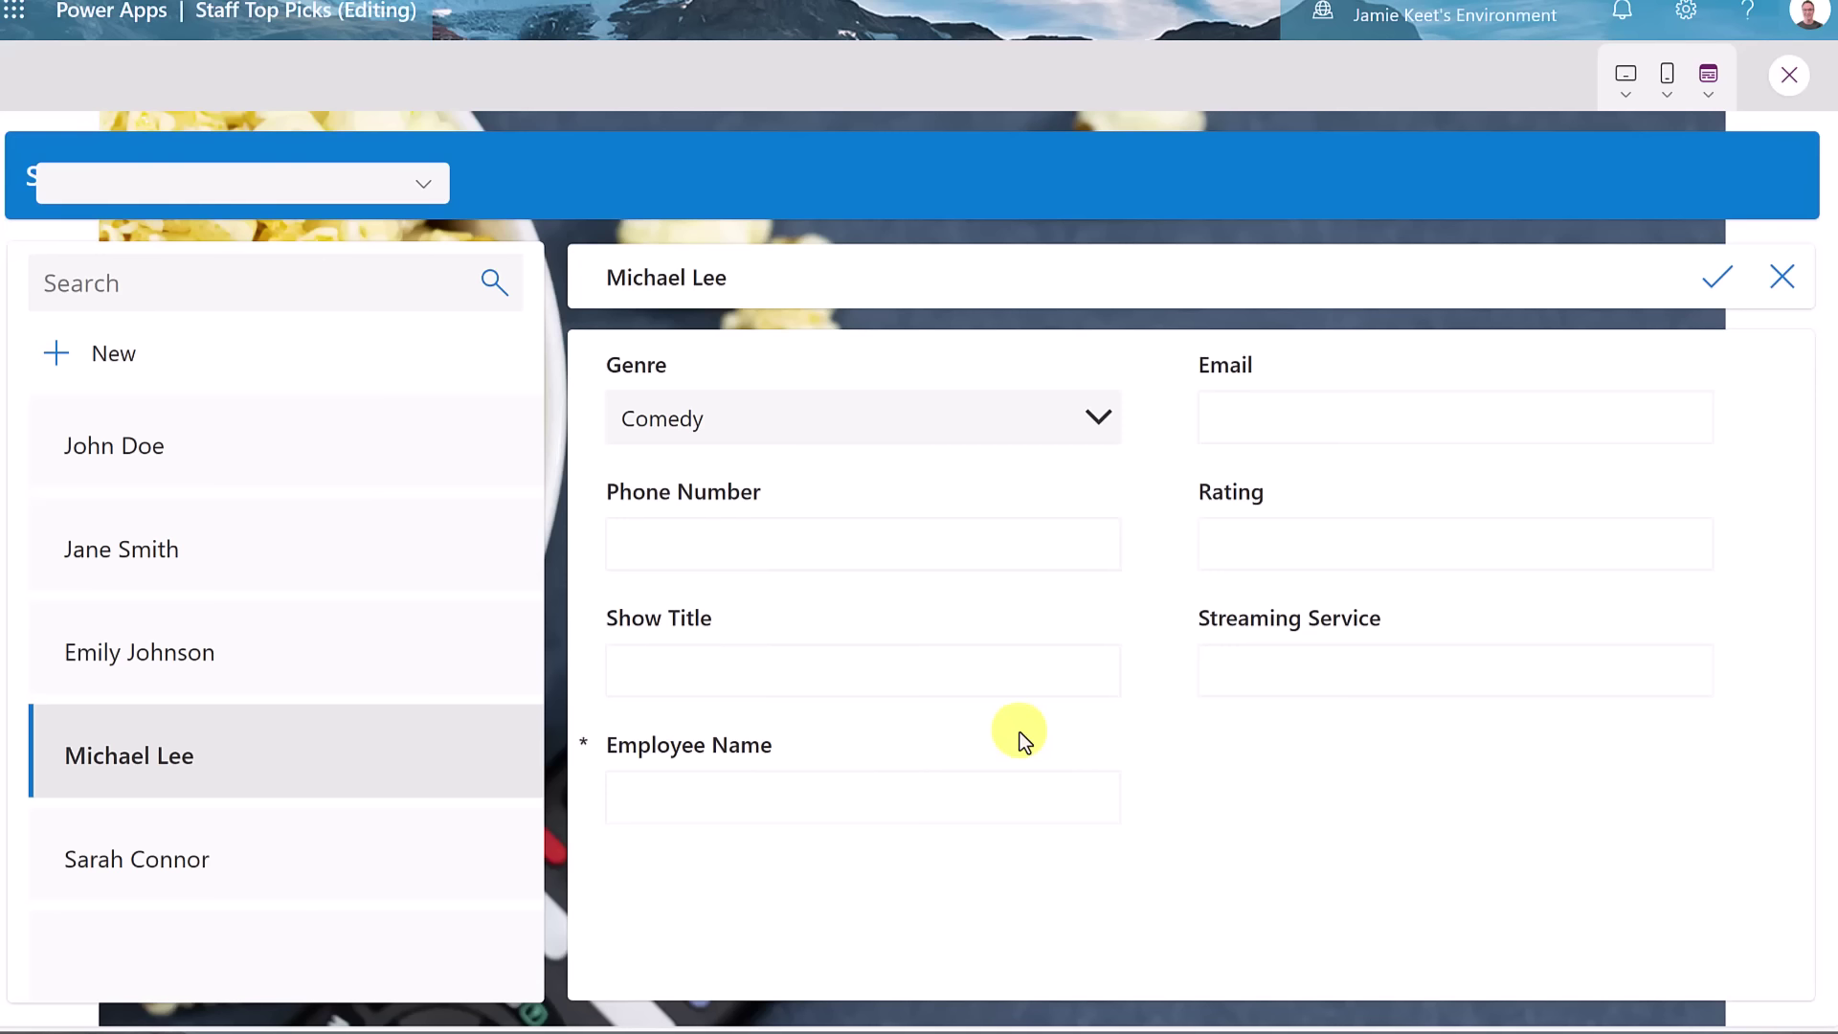
{"action": "left_click", "coordinate": [1716, 288]}
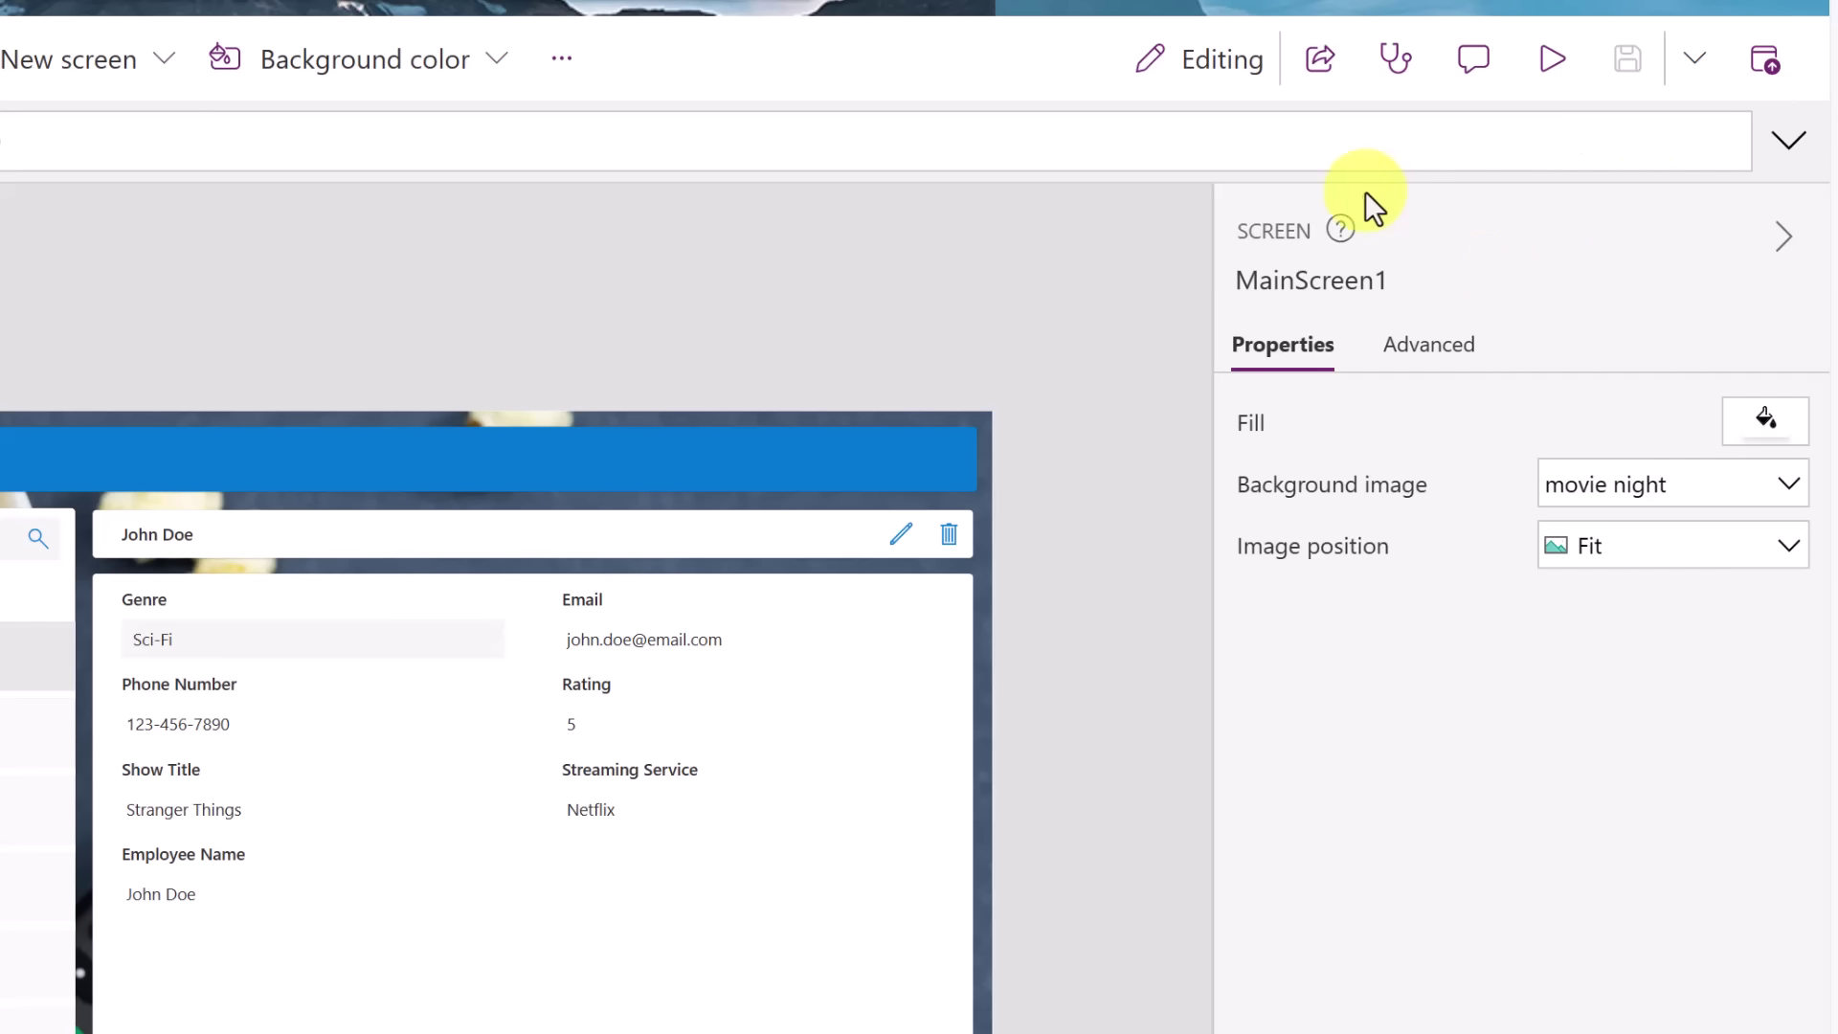
- Open sharing for Staff Top Picks, leaving the editor, and add a colleague and Everyone in the organization as new users
{"action": "left_click", "coordinate": [1317, 69]}
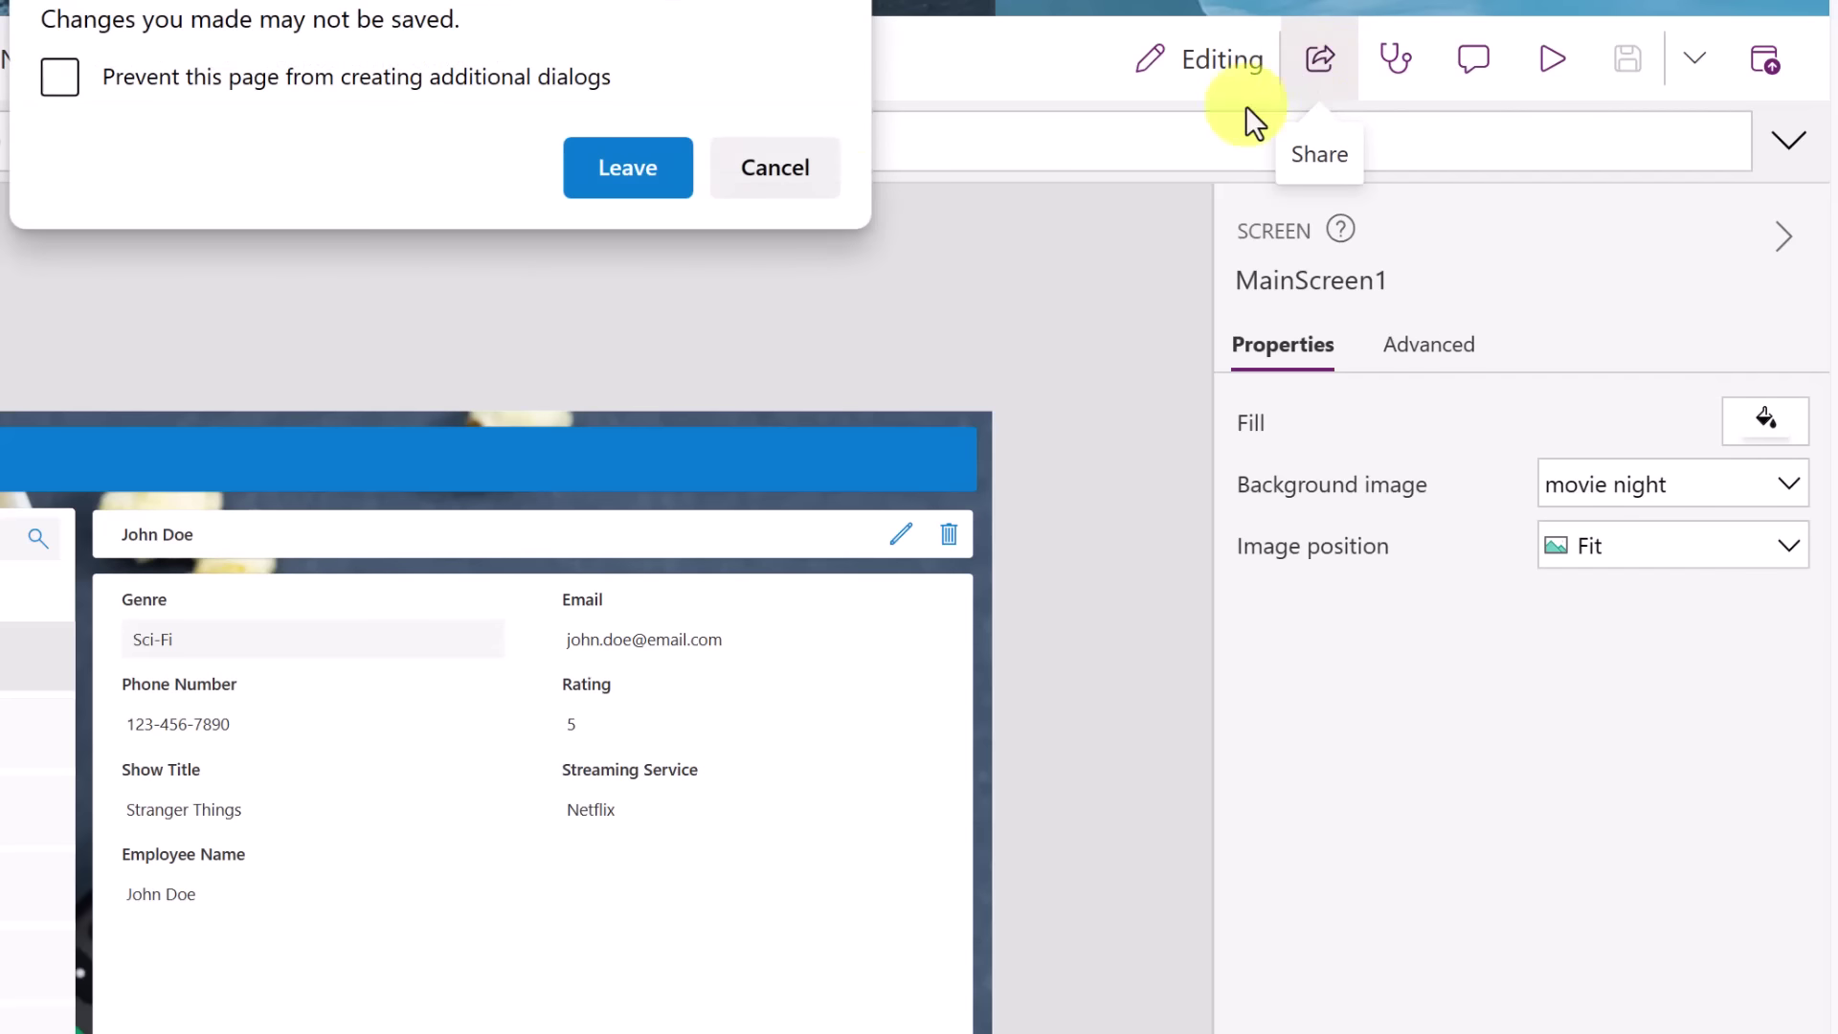
{"action": "left_click", "coordinate": [639, 169]}
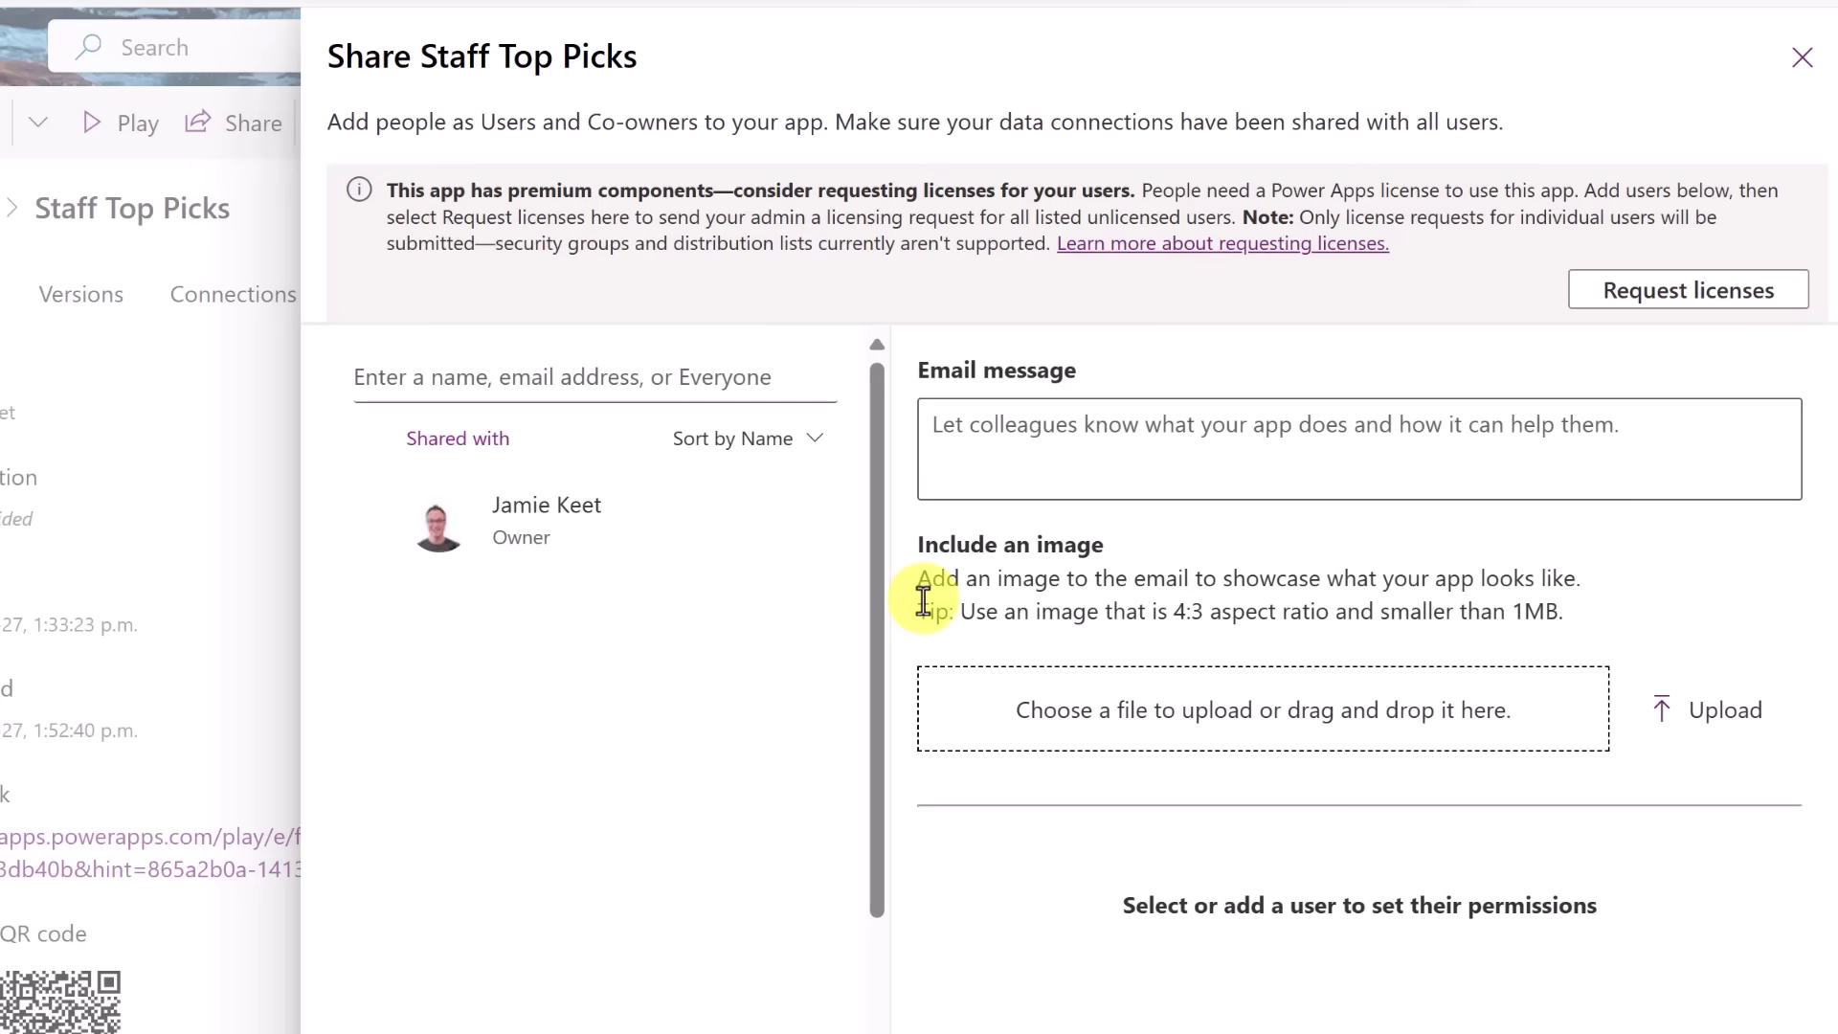
{"action": "left_click", "coordinate": [457, 377]}
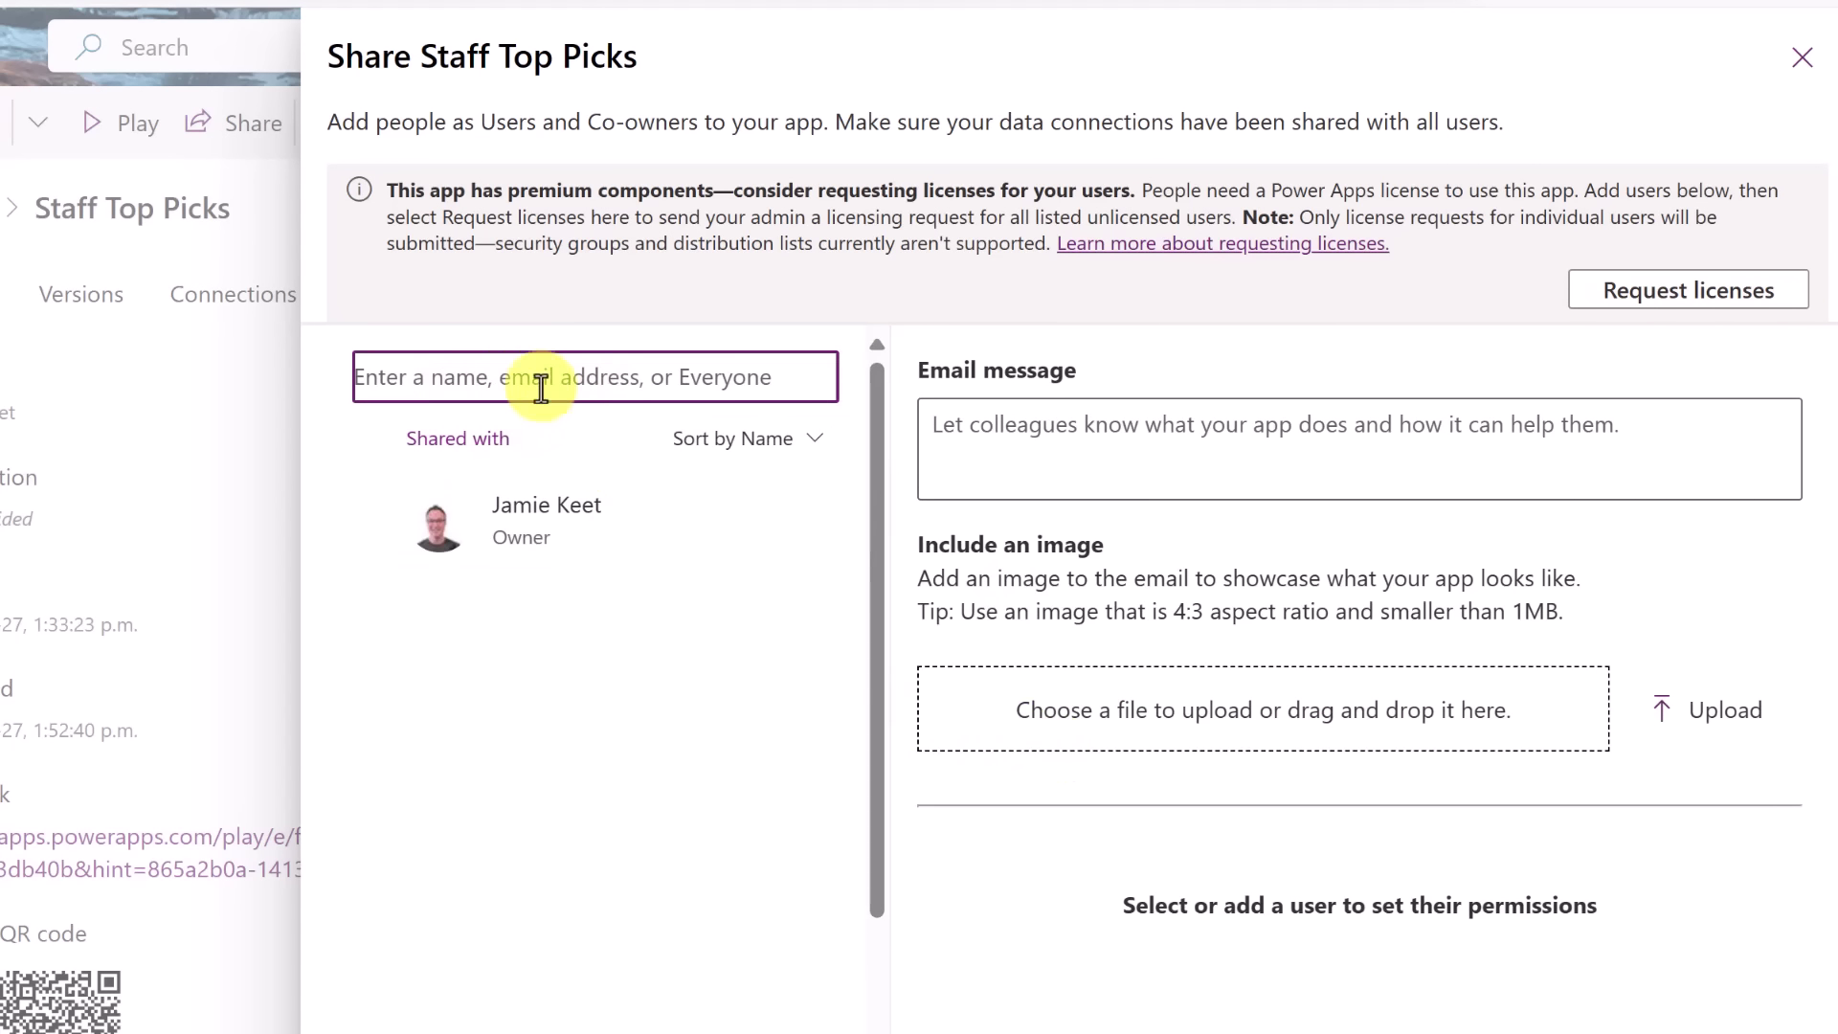
{"action": "type", "text": "as"}
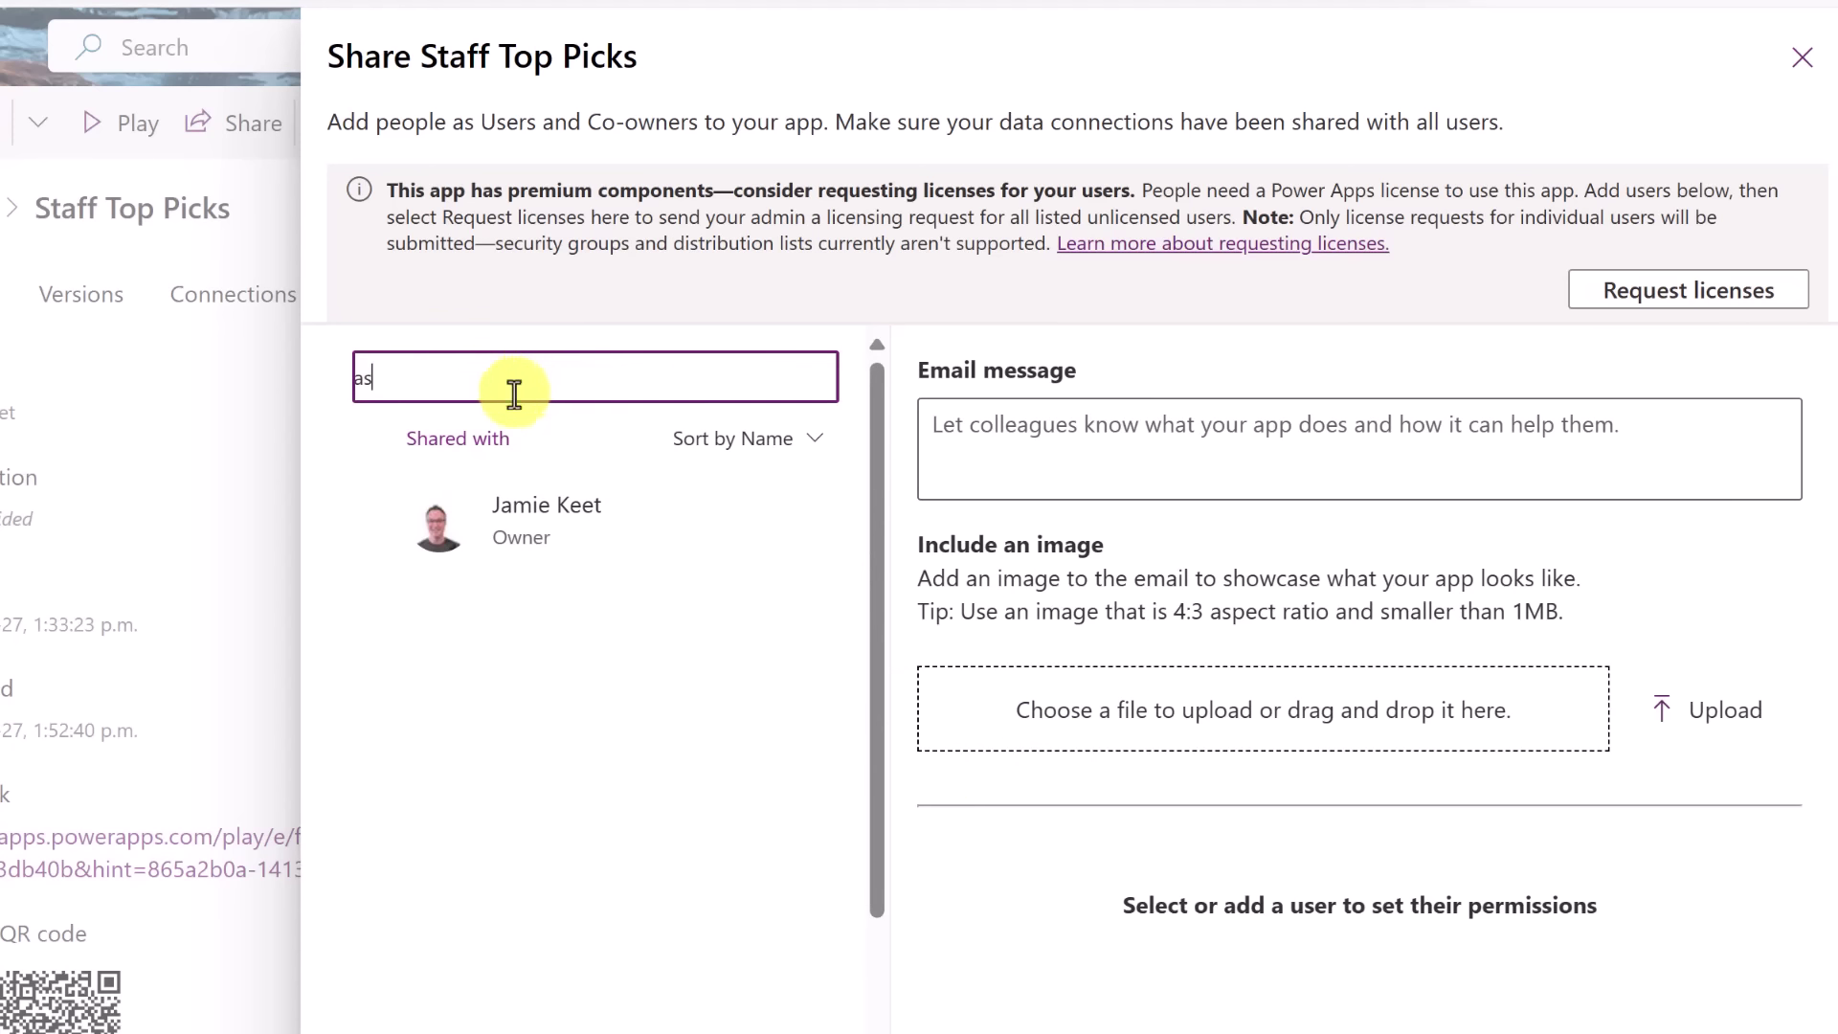
{"action": "type", "text": "hton"}
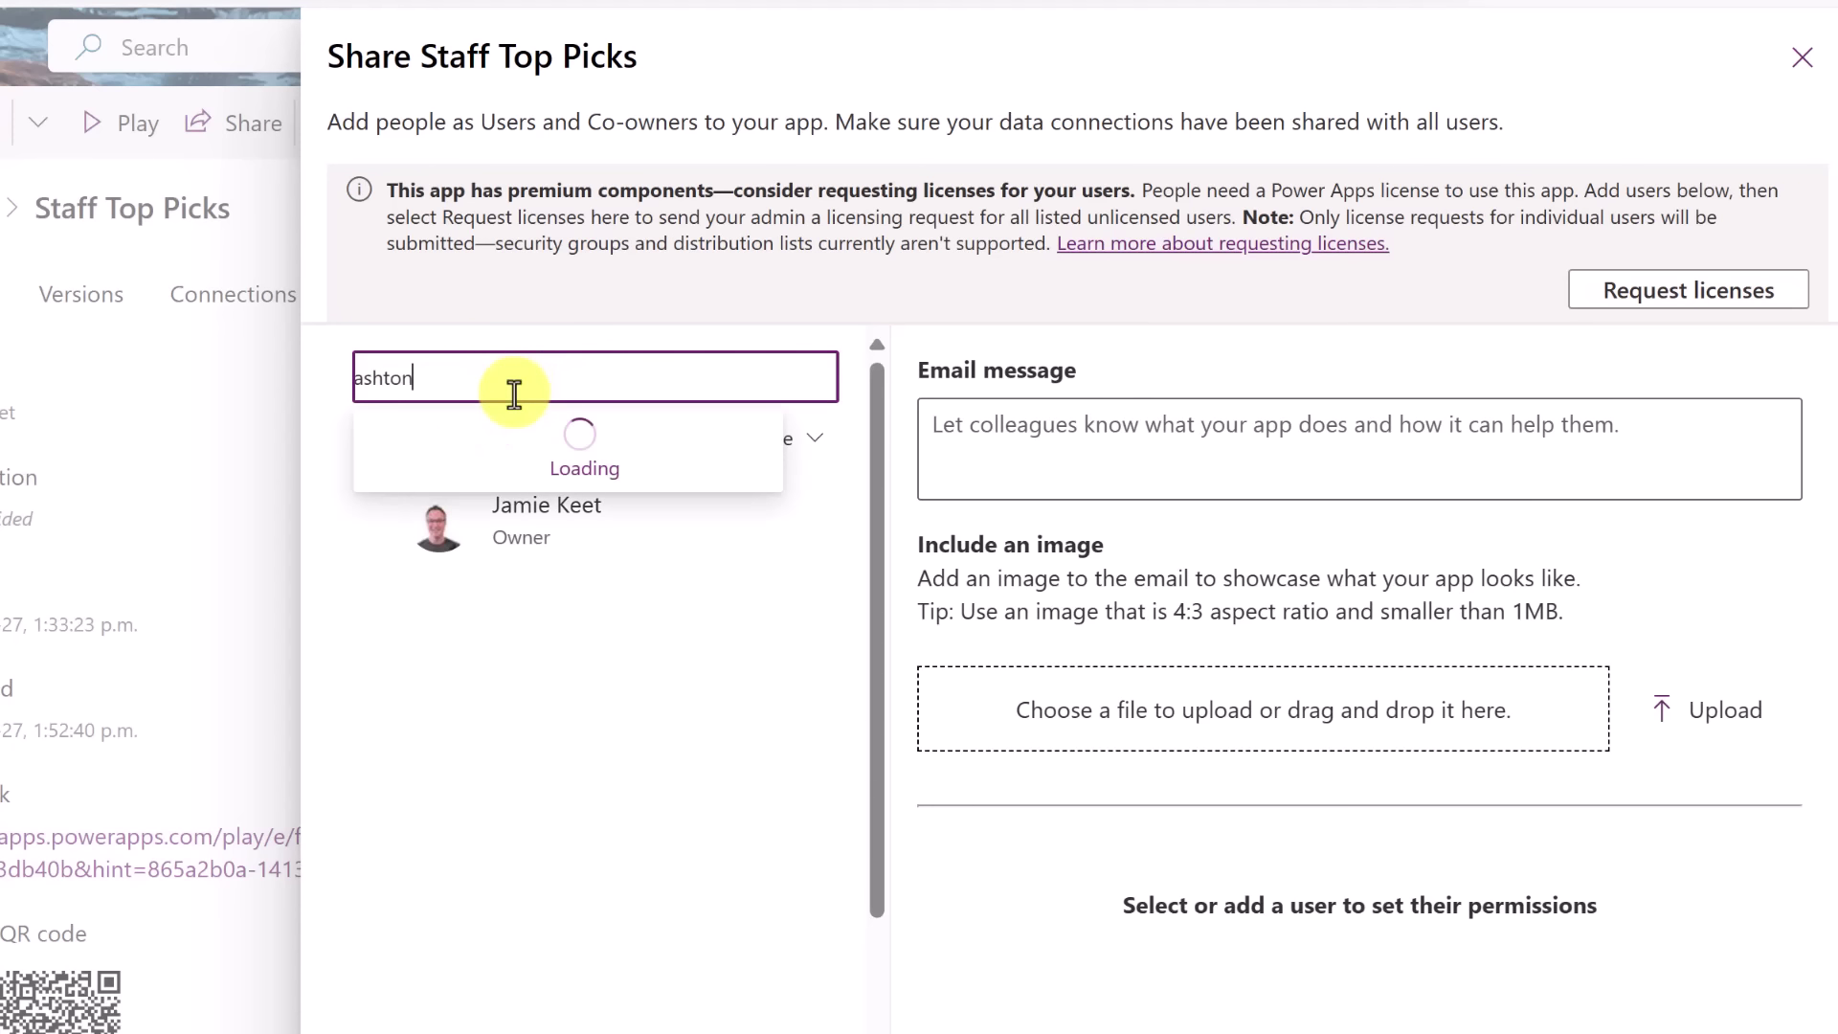
{"action": "left_click", "coordinate": [541, 469]}
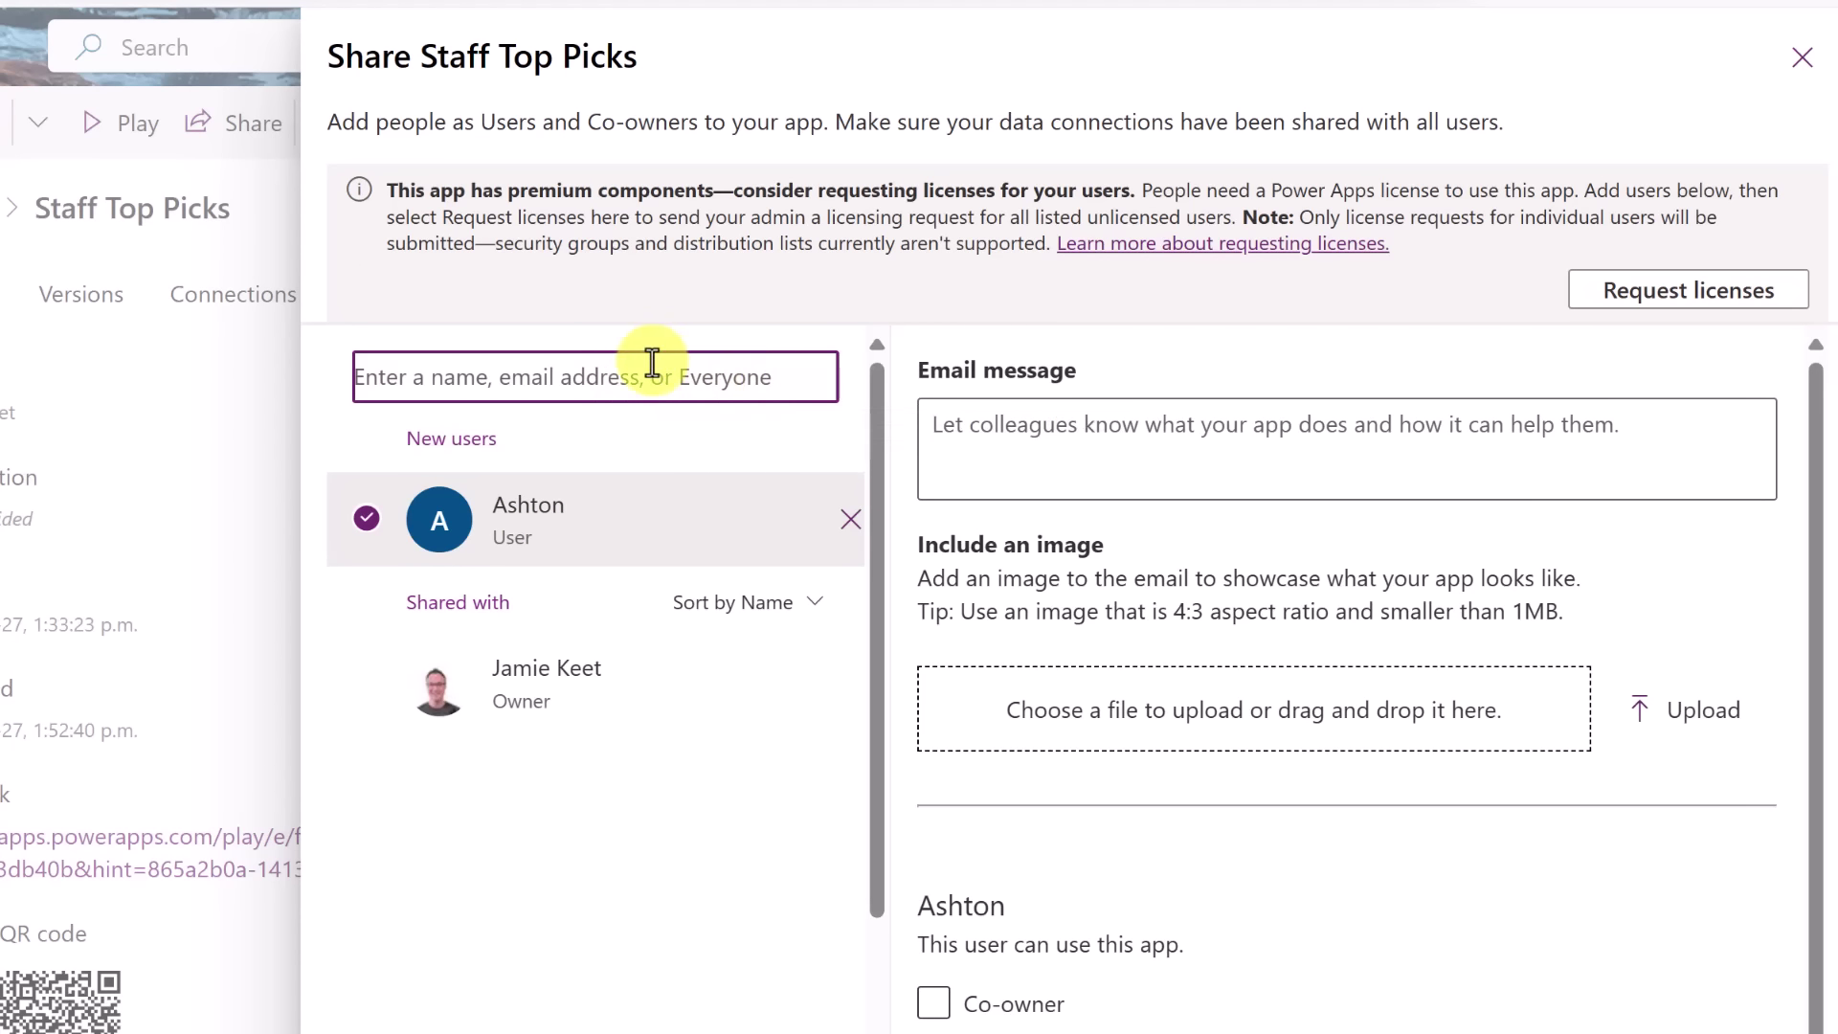
{"action": "type", "text": "Everyone"}
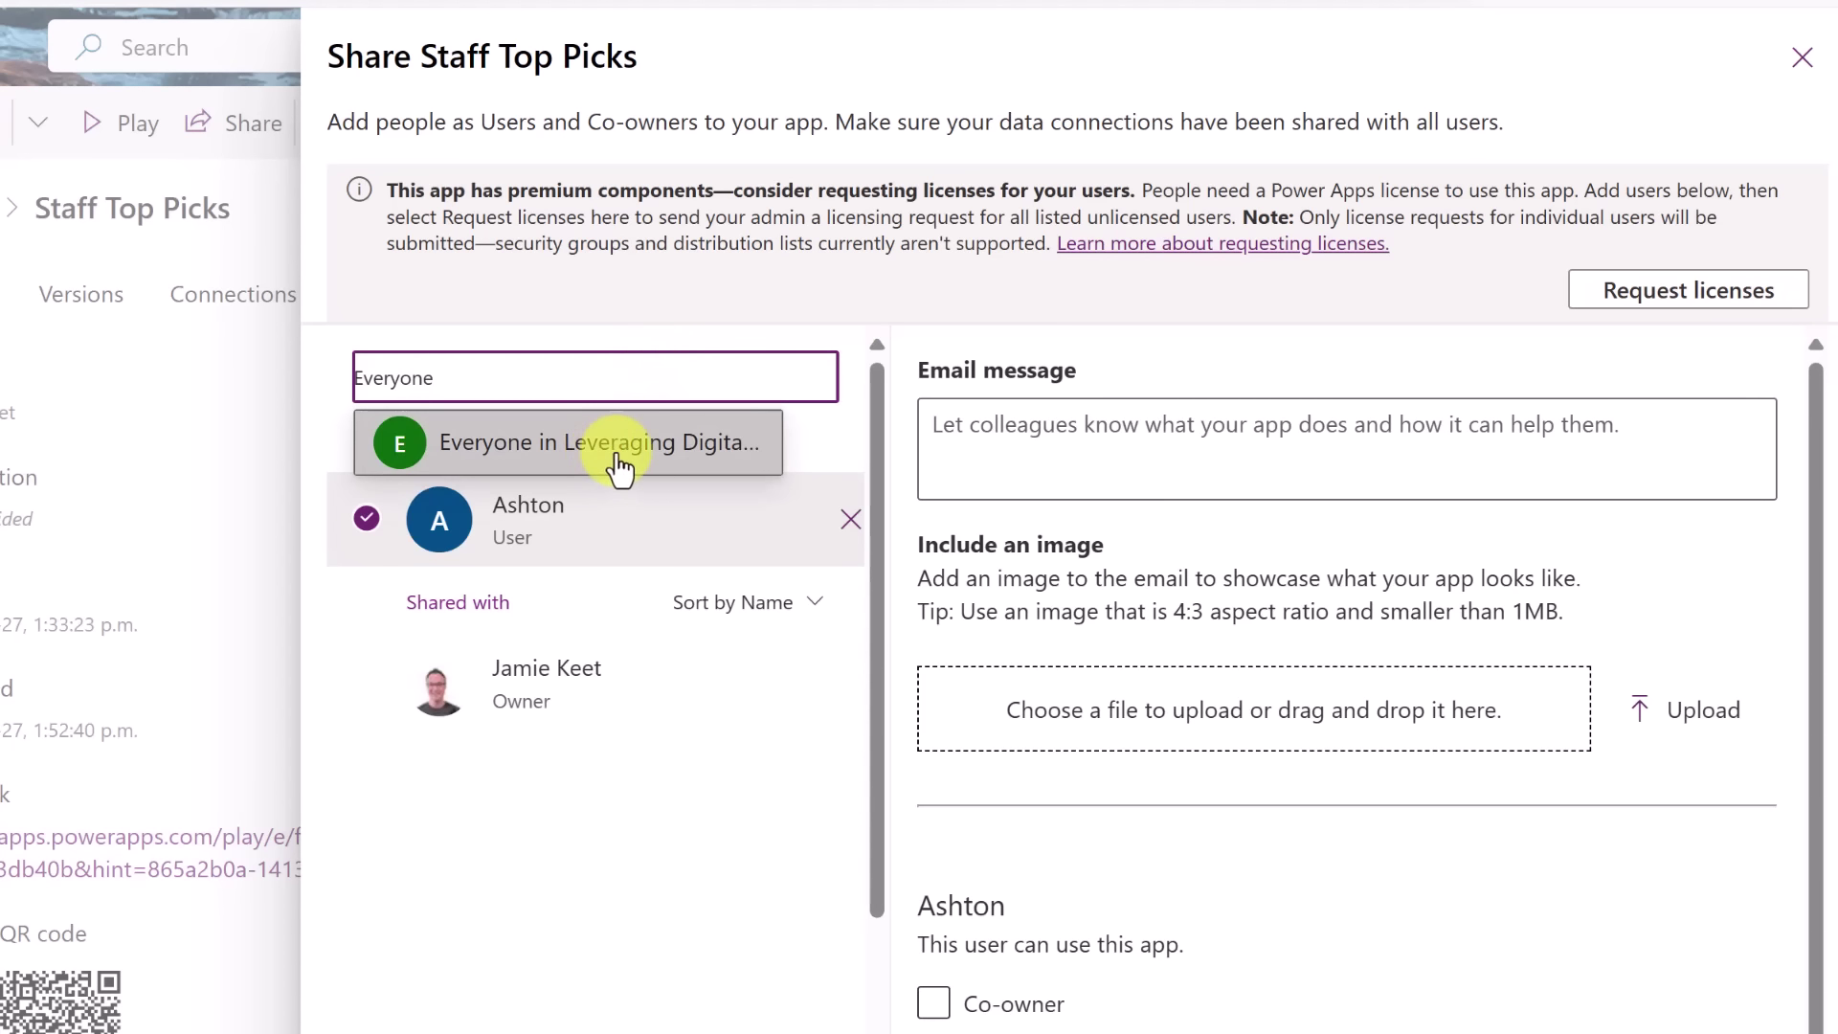
{"action": "left_click", "coordinate": [624, 468]}
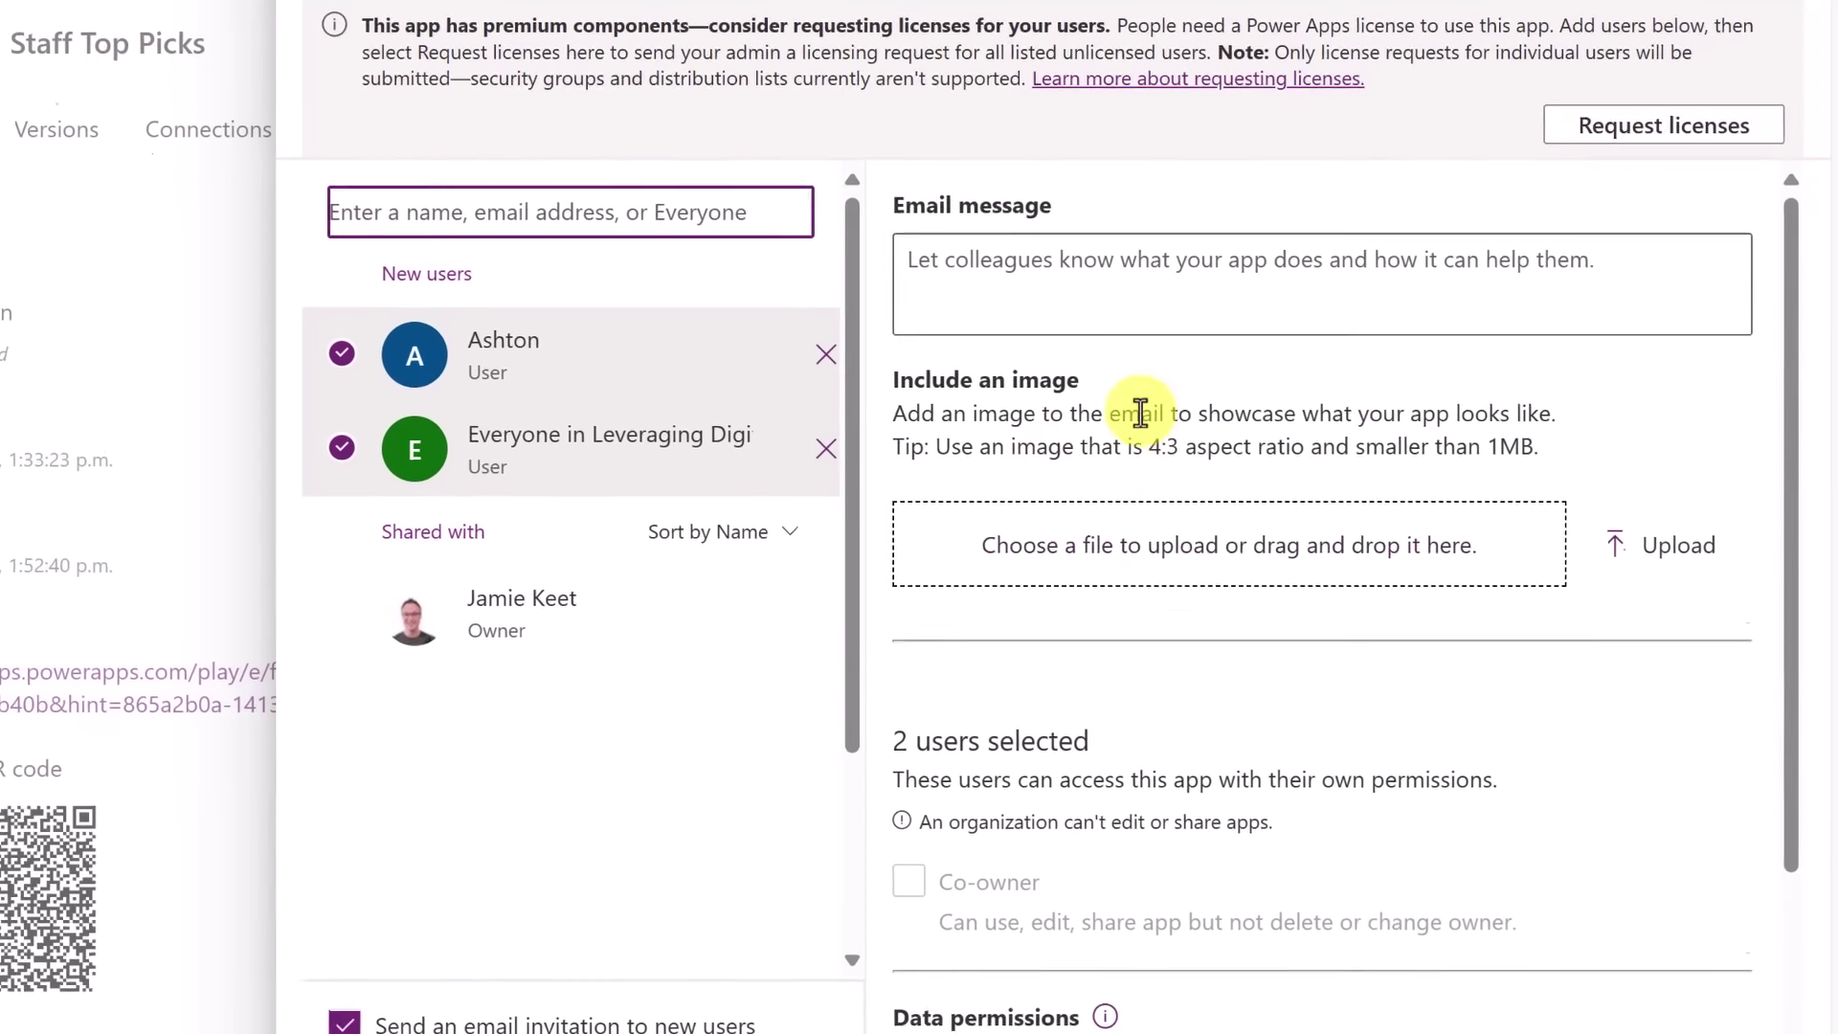
- Deselect the Everyone entry and make the added colleague a Co-owner of the app
{"action": "scroll", "coordinate": [1190, 526], "scroll_direction": "down", "scroll_amount": 2}
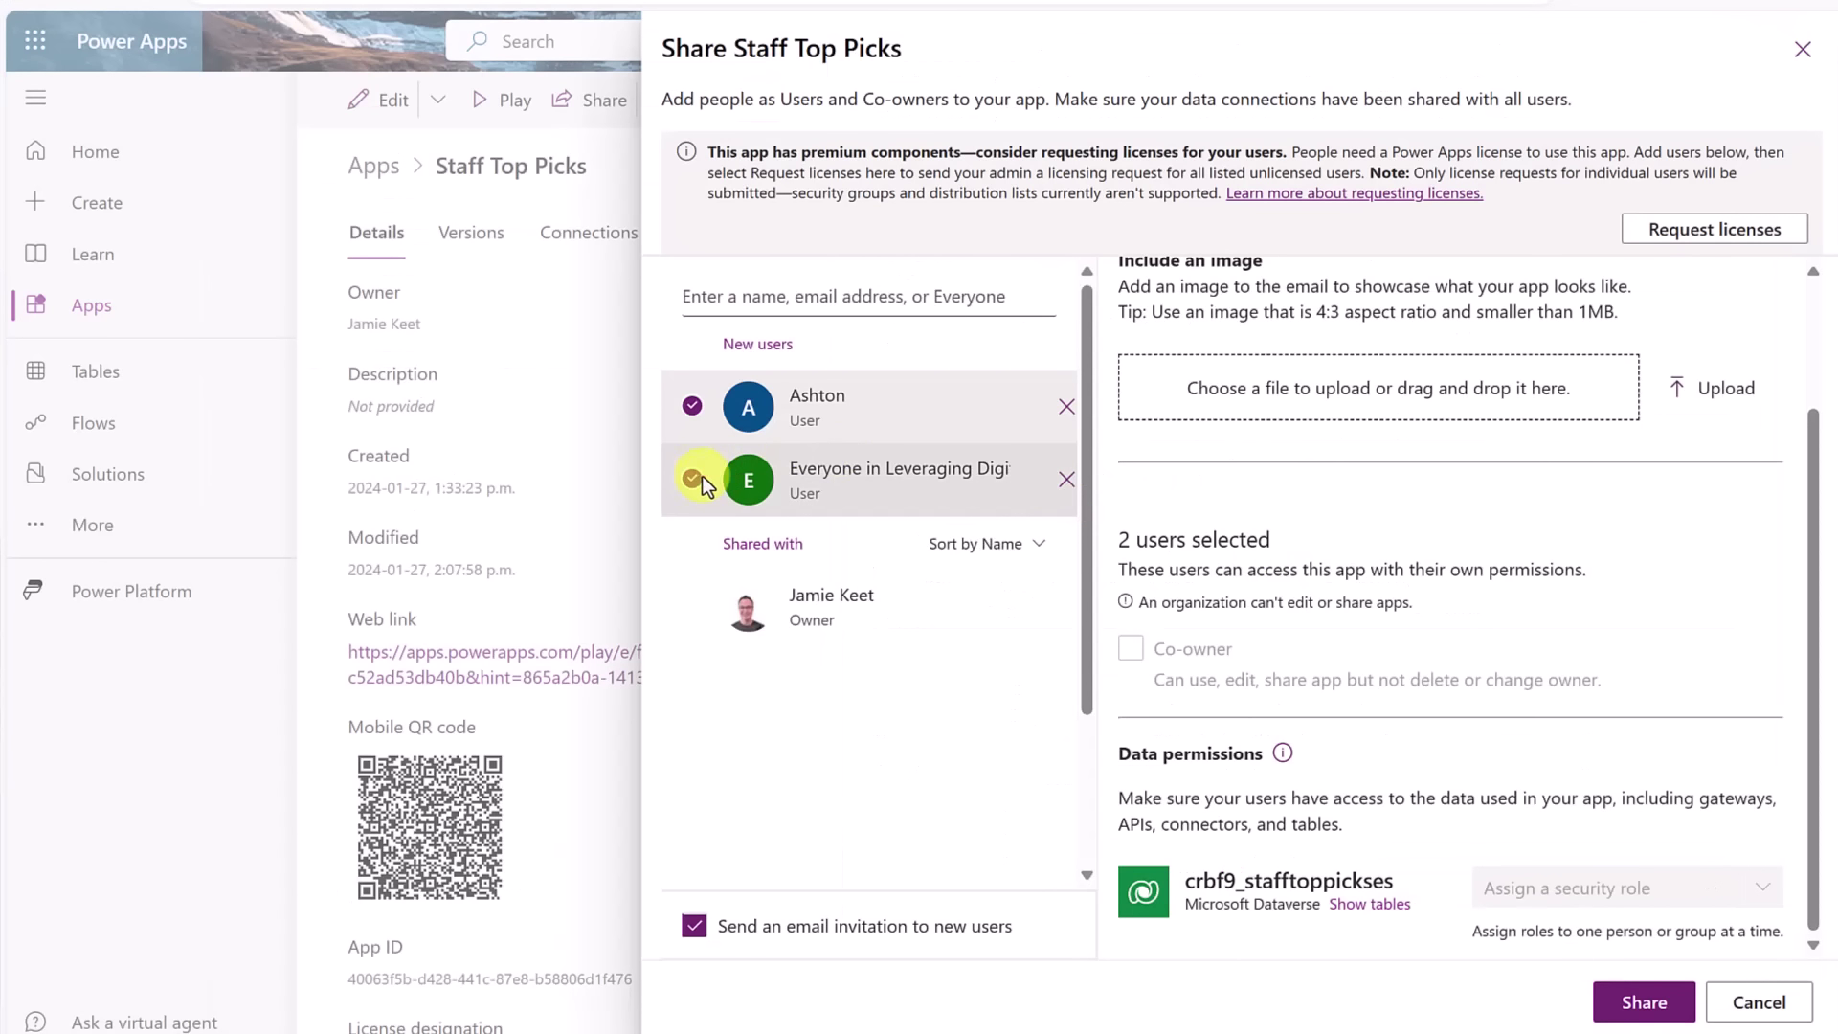
{"action": "left_click", "coordinate": [692, 478]}
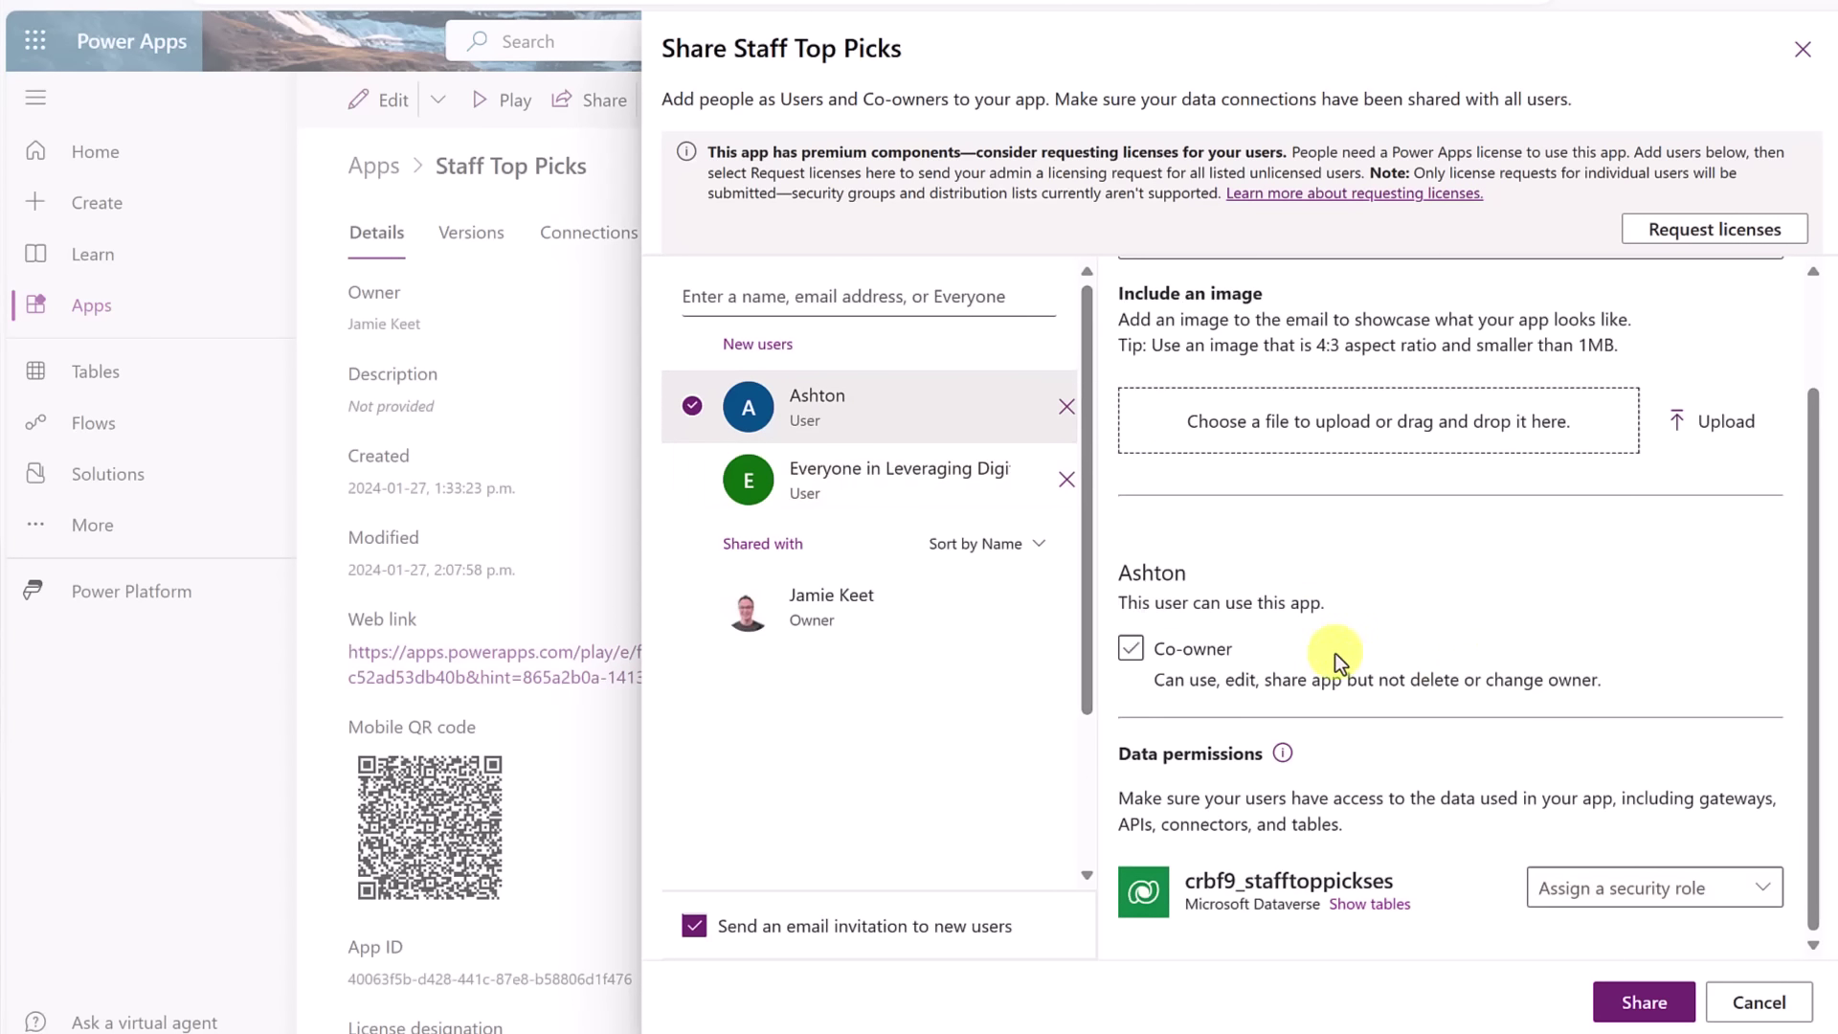
{"action": "left_click", "coordinate": [1131, 649]}
- Assign the colleague the Basic User security role for the app's data and share the app
{"action": "left_click", "coordinate": [1769, 898]}
{"action": "left_click", "coordinate": [1345, 665]}
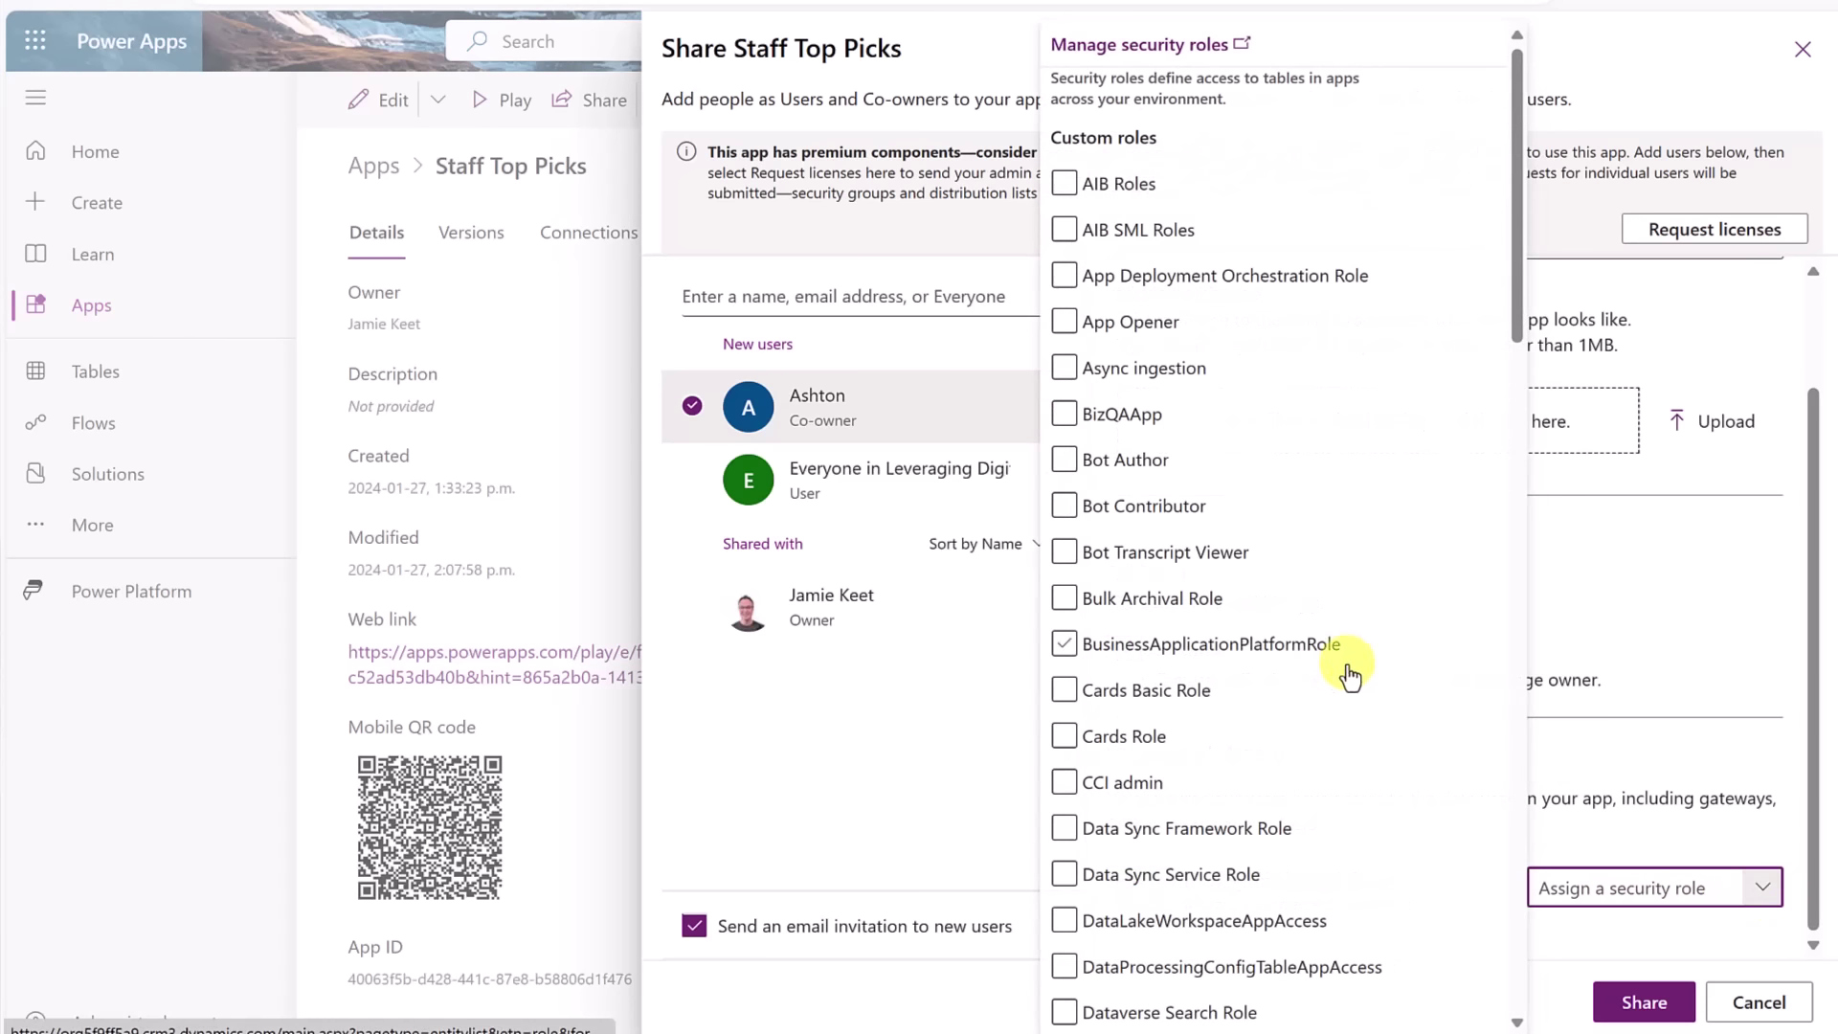
{"action": "scroll", "coordinate": [1349, 678], "scroll_direction": "down", "scroll_amount": 15}
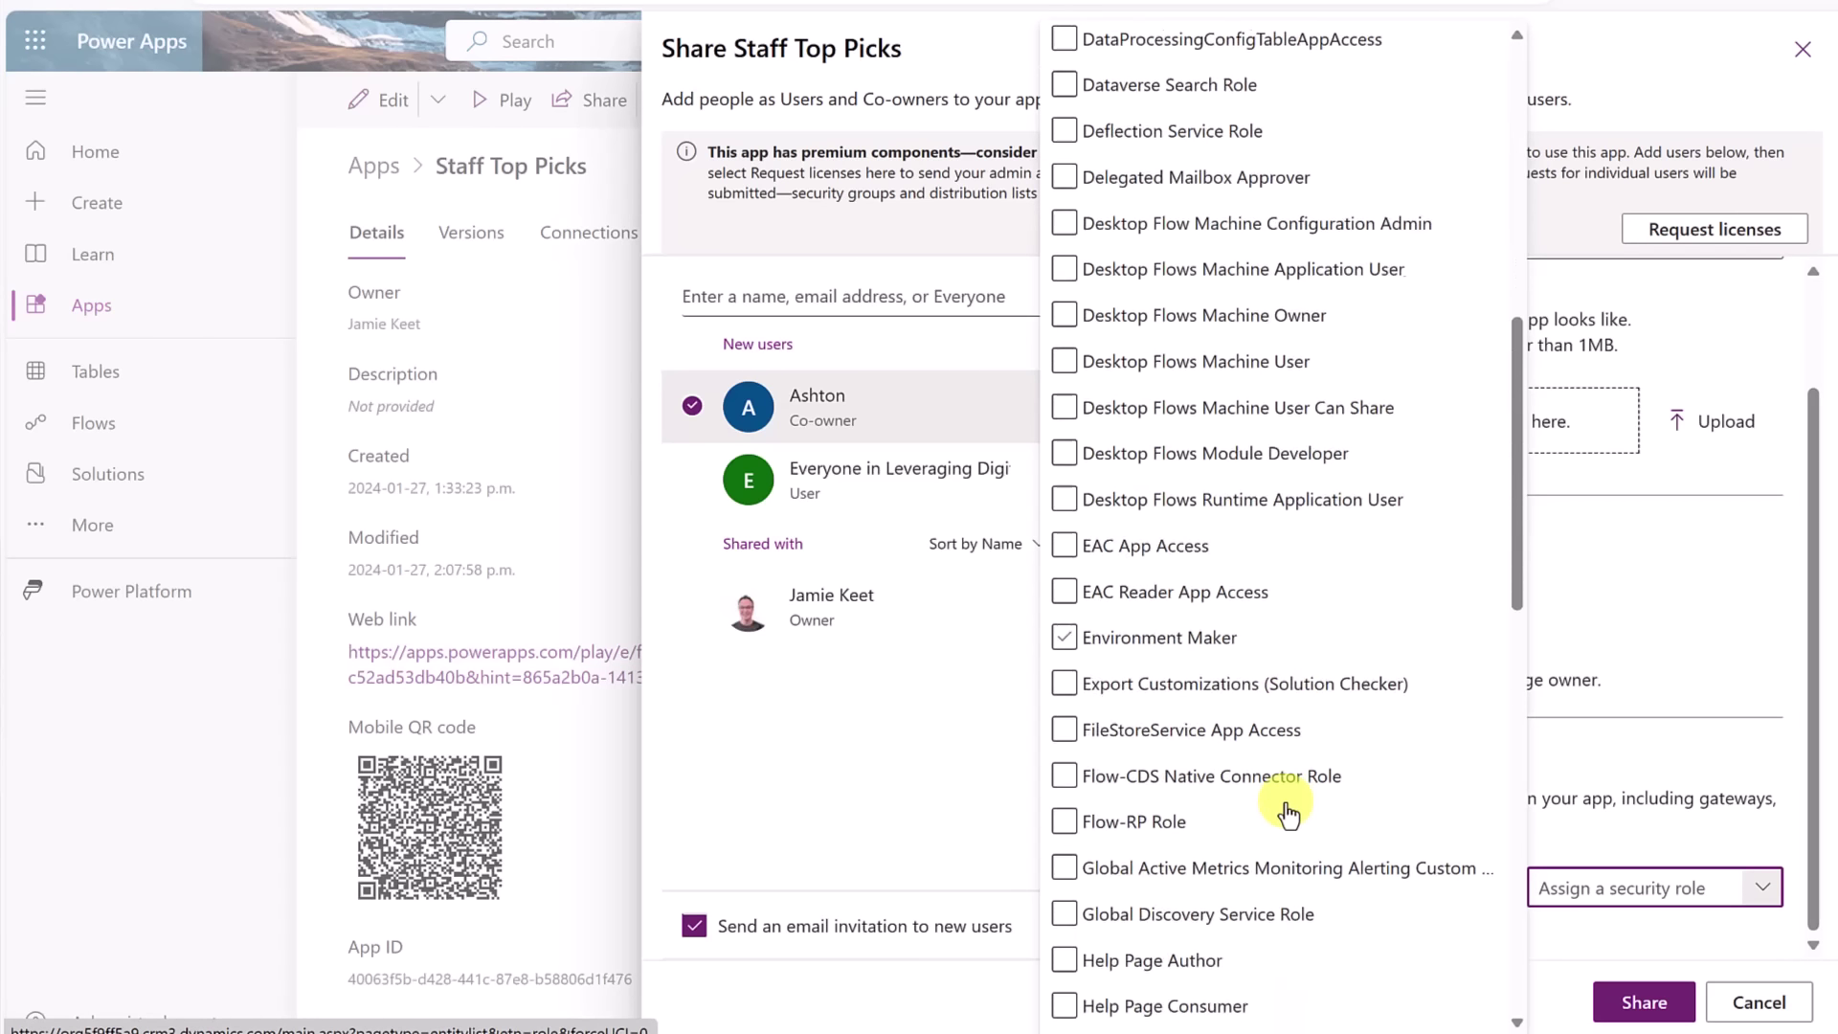
{"action": "scroll", "coordinate": [1292, 811], "scroll_direction": "down", "scroll_amount": 6}
{"action": "left_click", "coordinate": [1308, 830]}
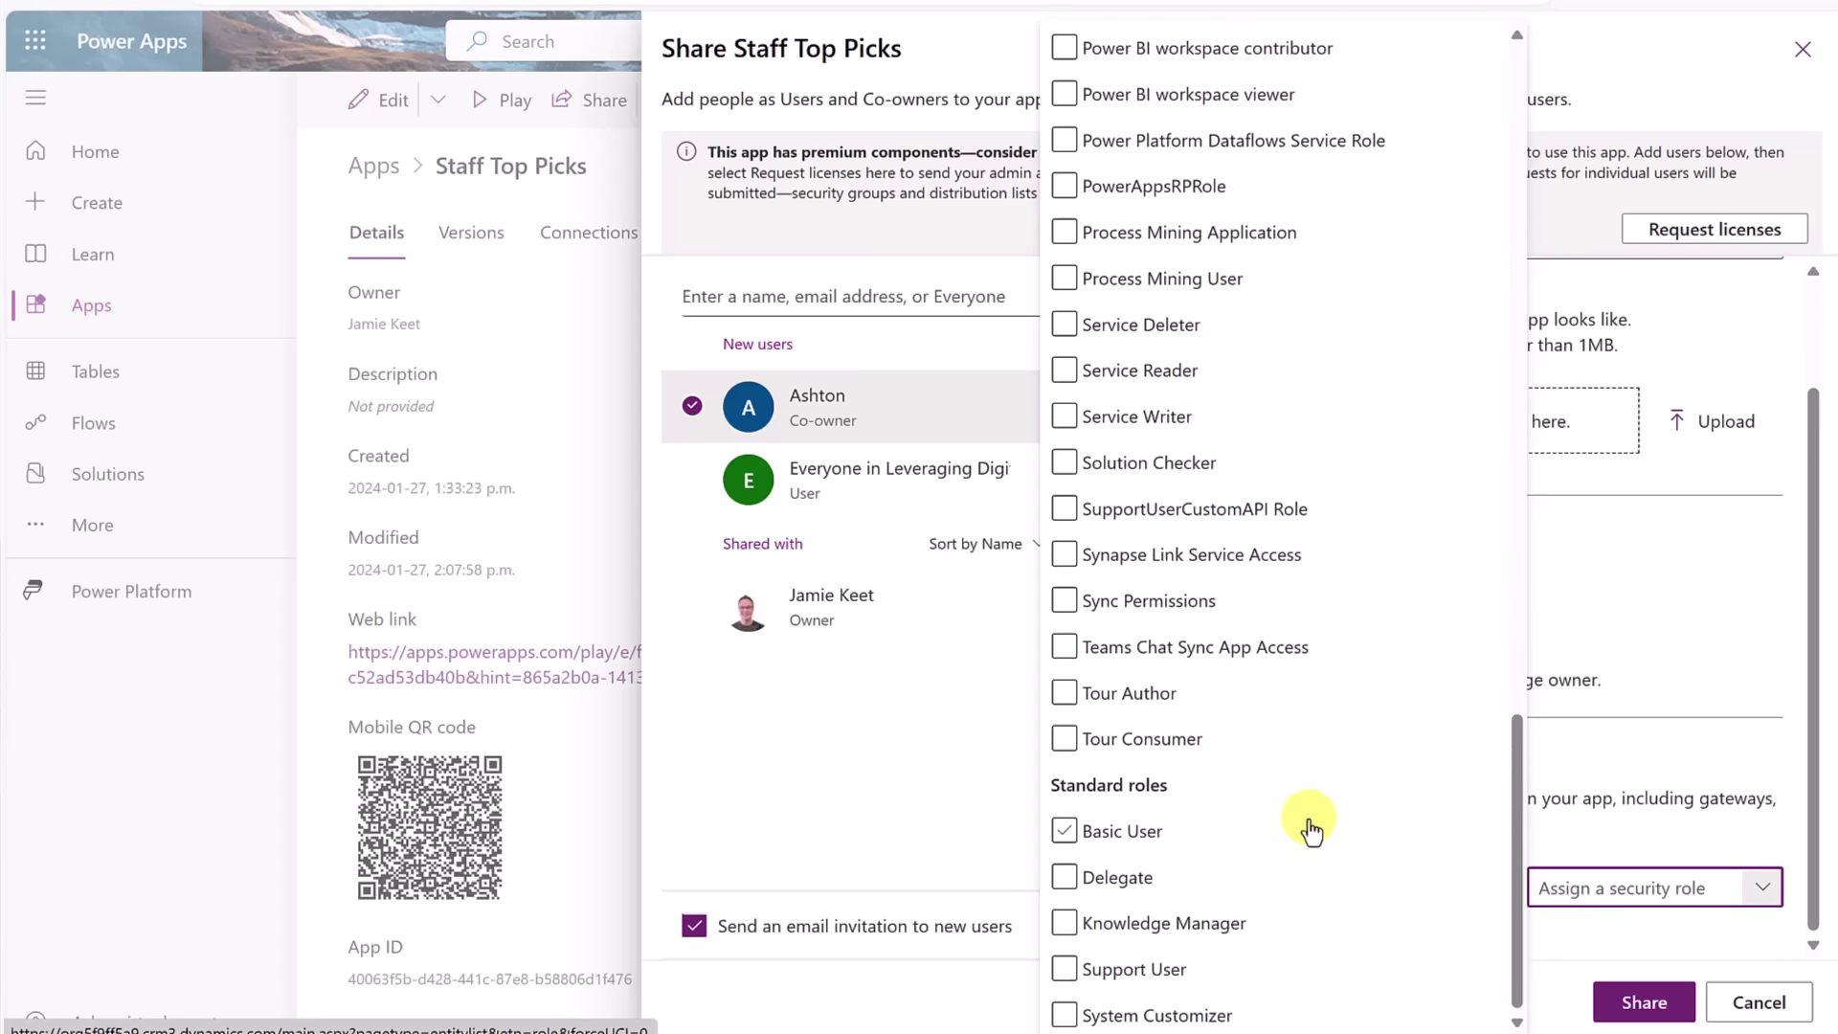
{"action": "left_click", "coordinate": [1063, 831]}
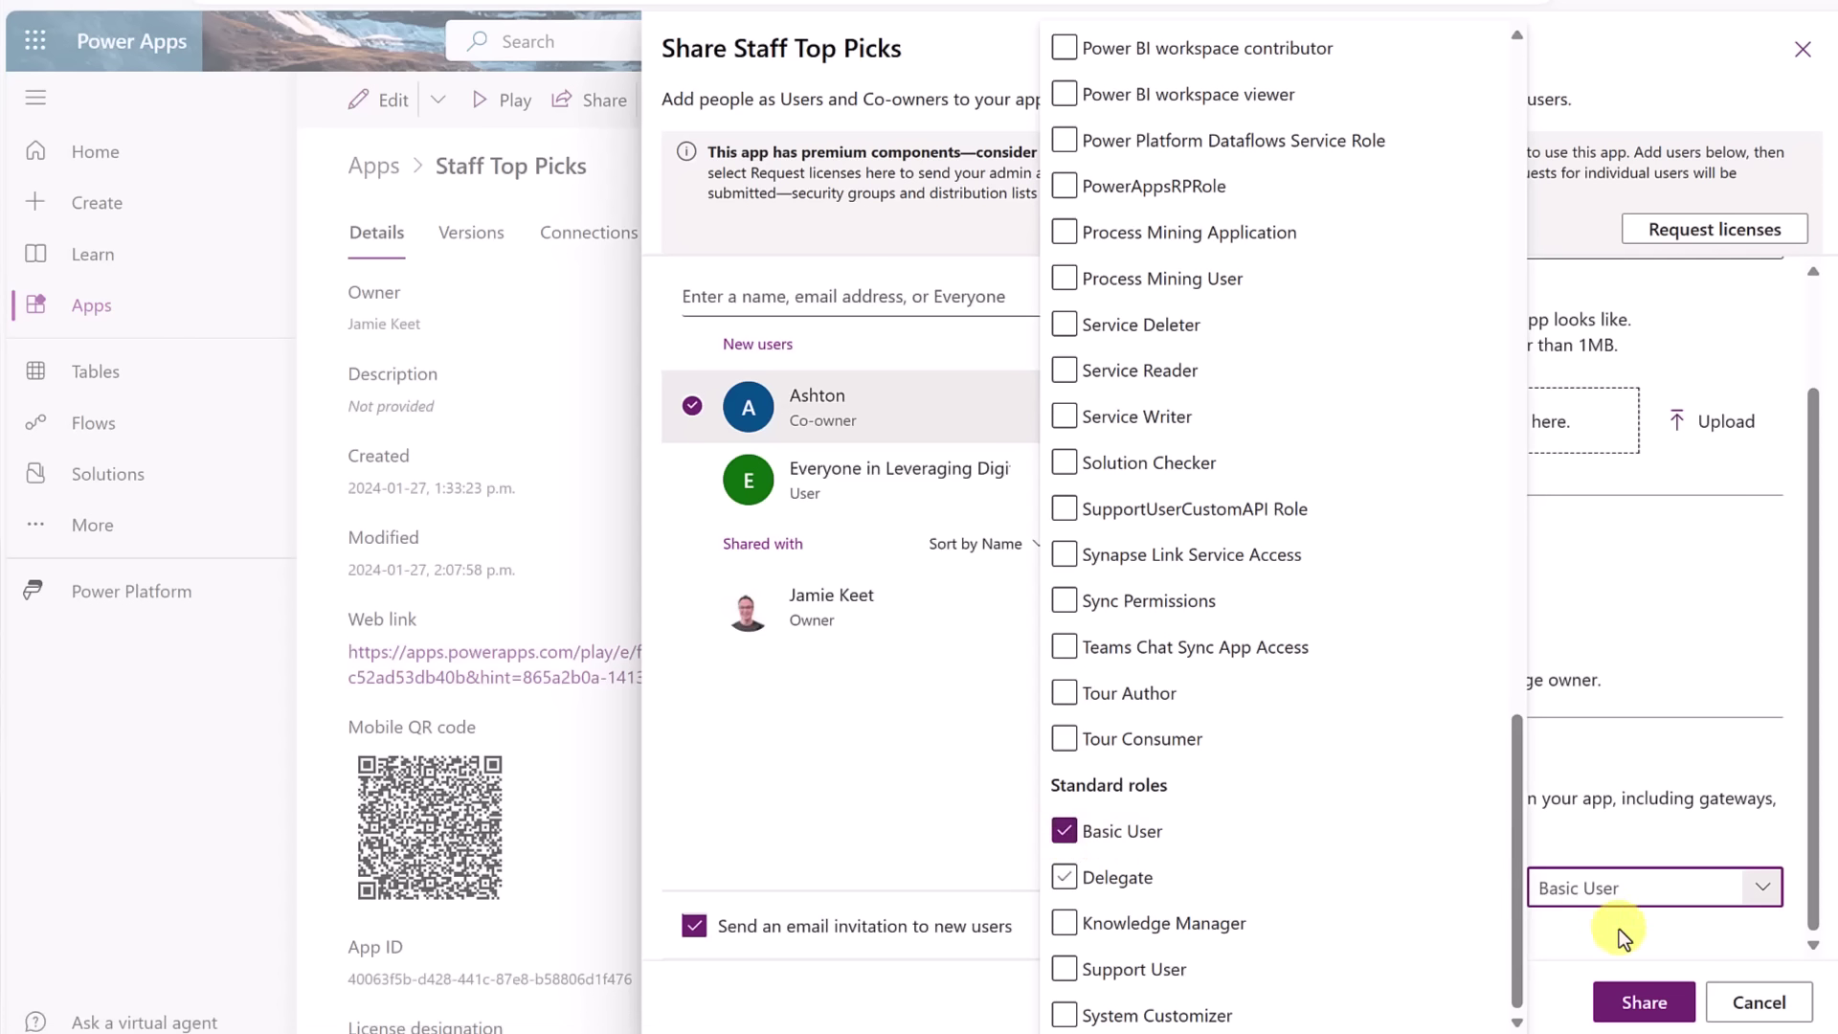
{"action": "left_click", "coordinate": [1576, 948]}
{"action": "left_click", "coordinate": [1643, 1001]}
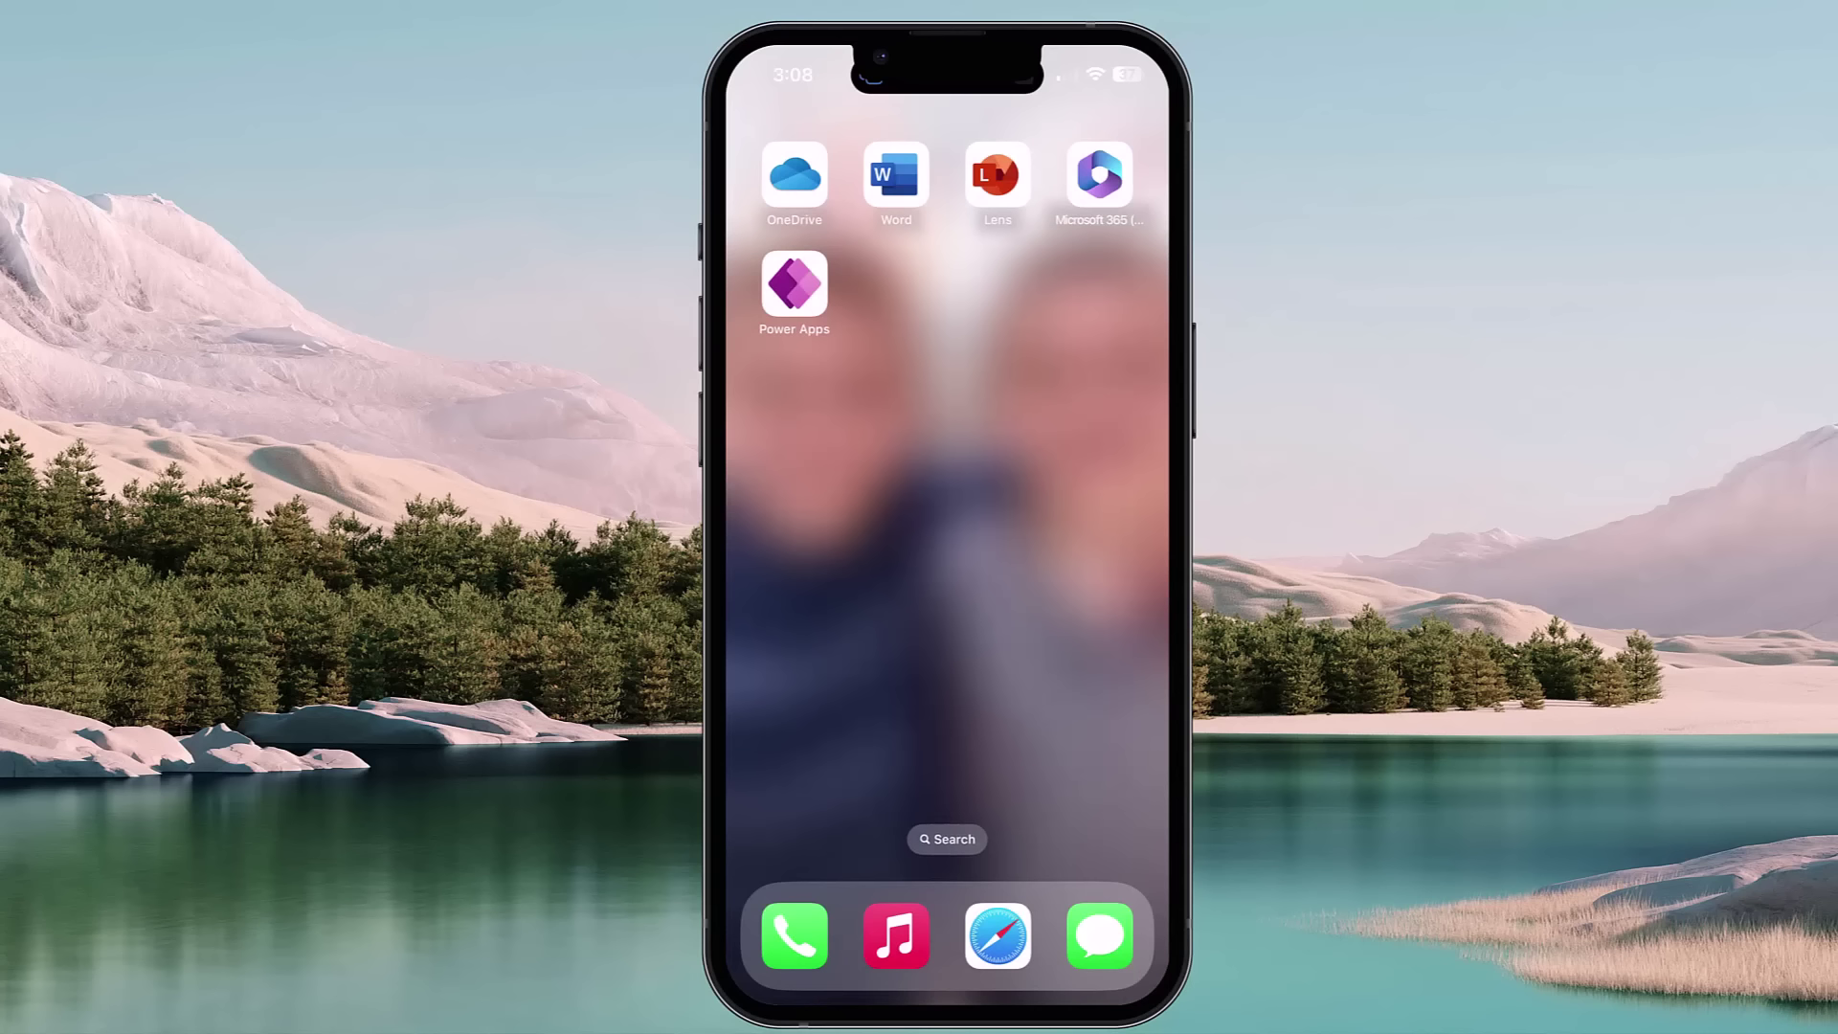
- Switch to the Power Apps mobile app, open Staff Top Picks and update it to the new version
{"action": "left_click", "coordinate": [794, 284]}
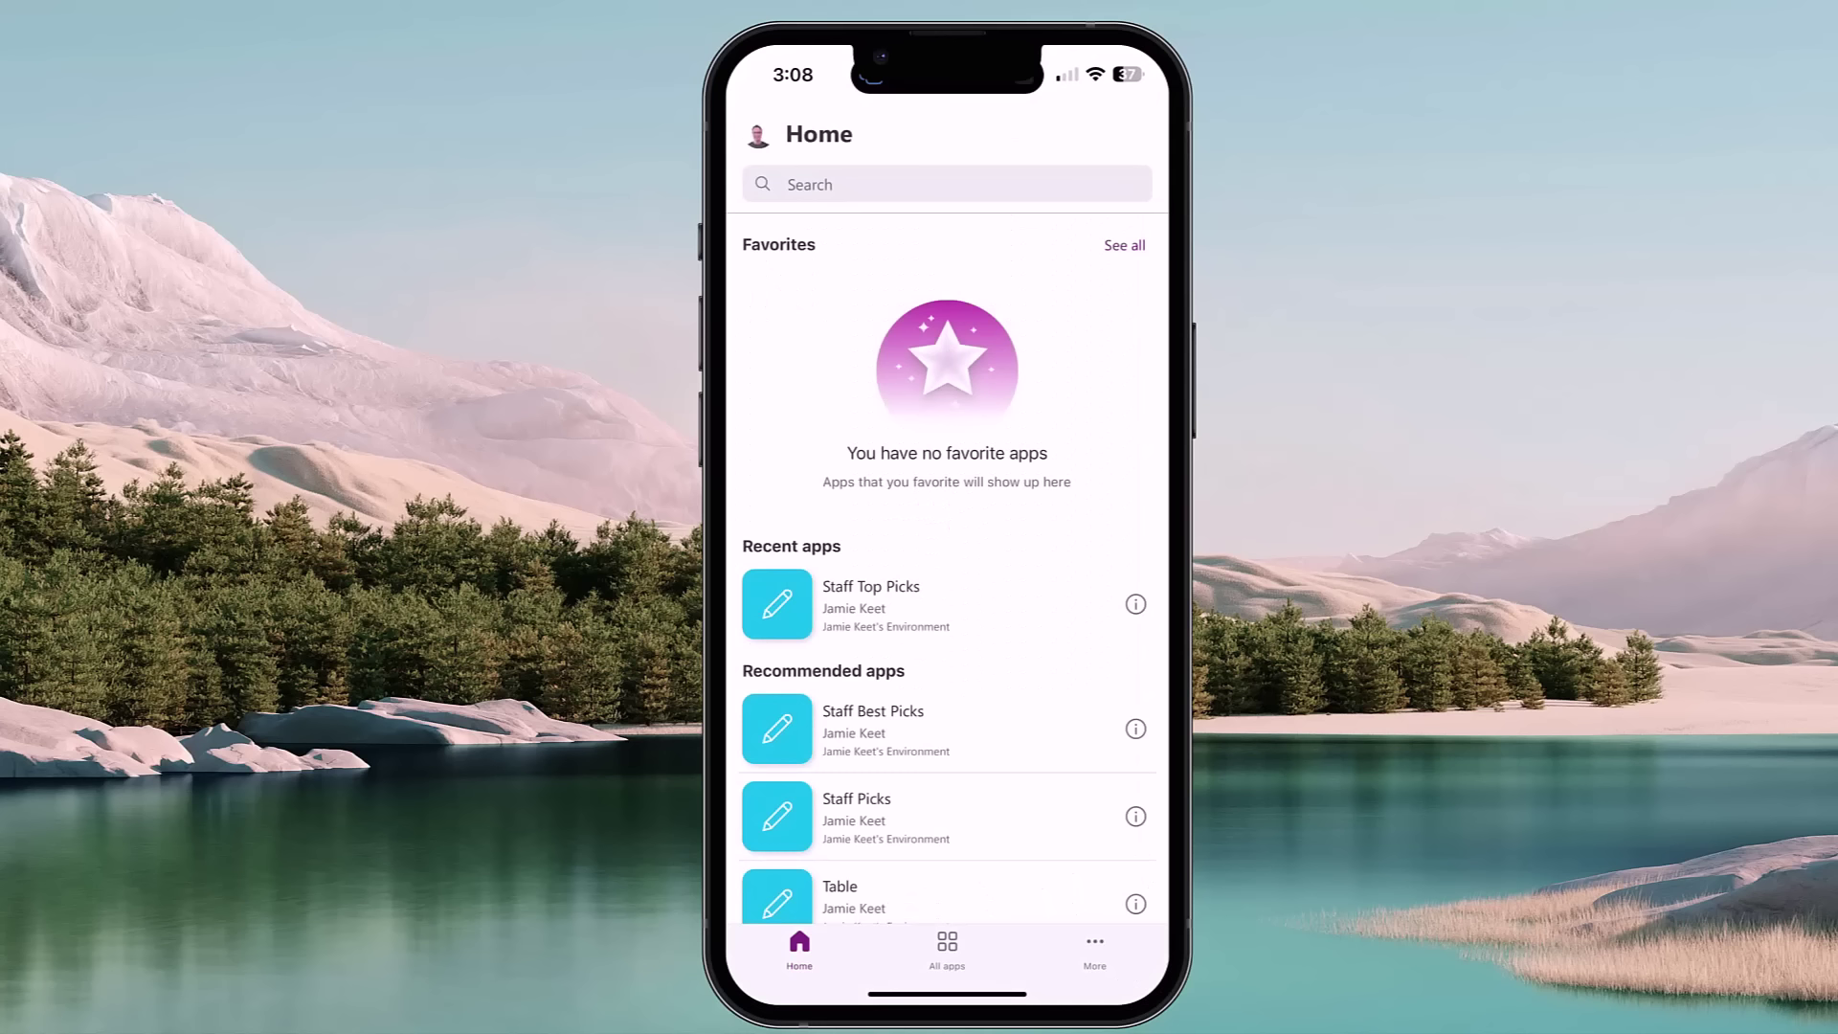
{"action": "left_click", "coordinate": [867, 604]}
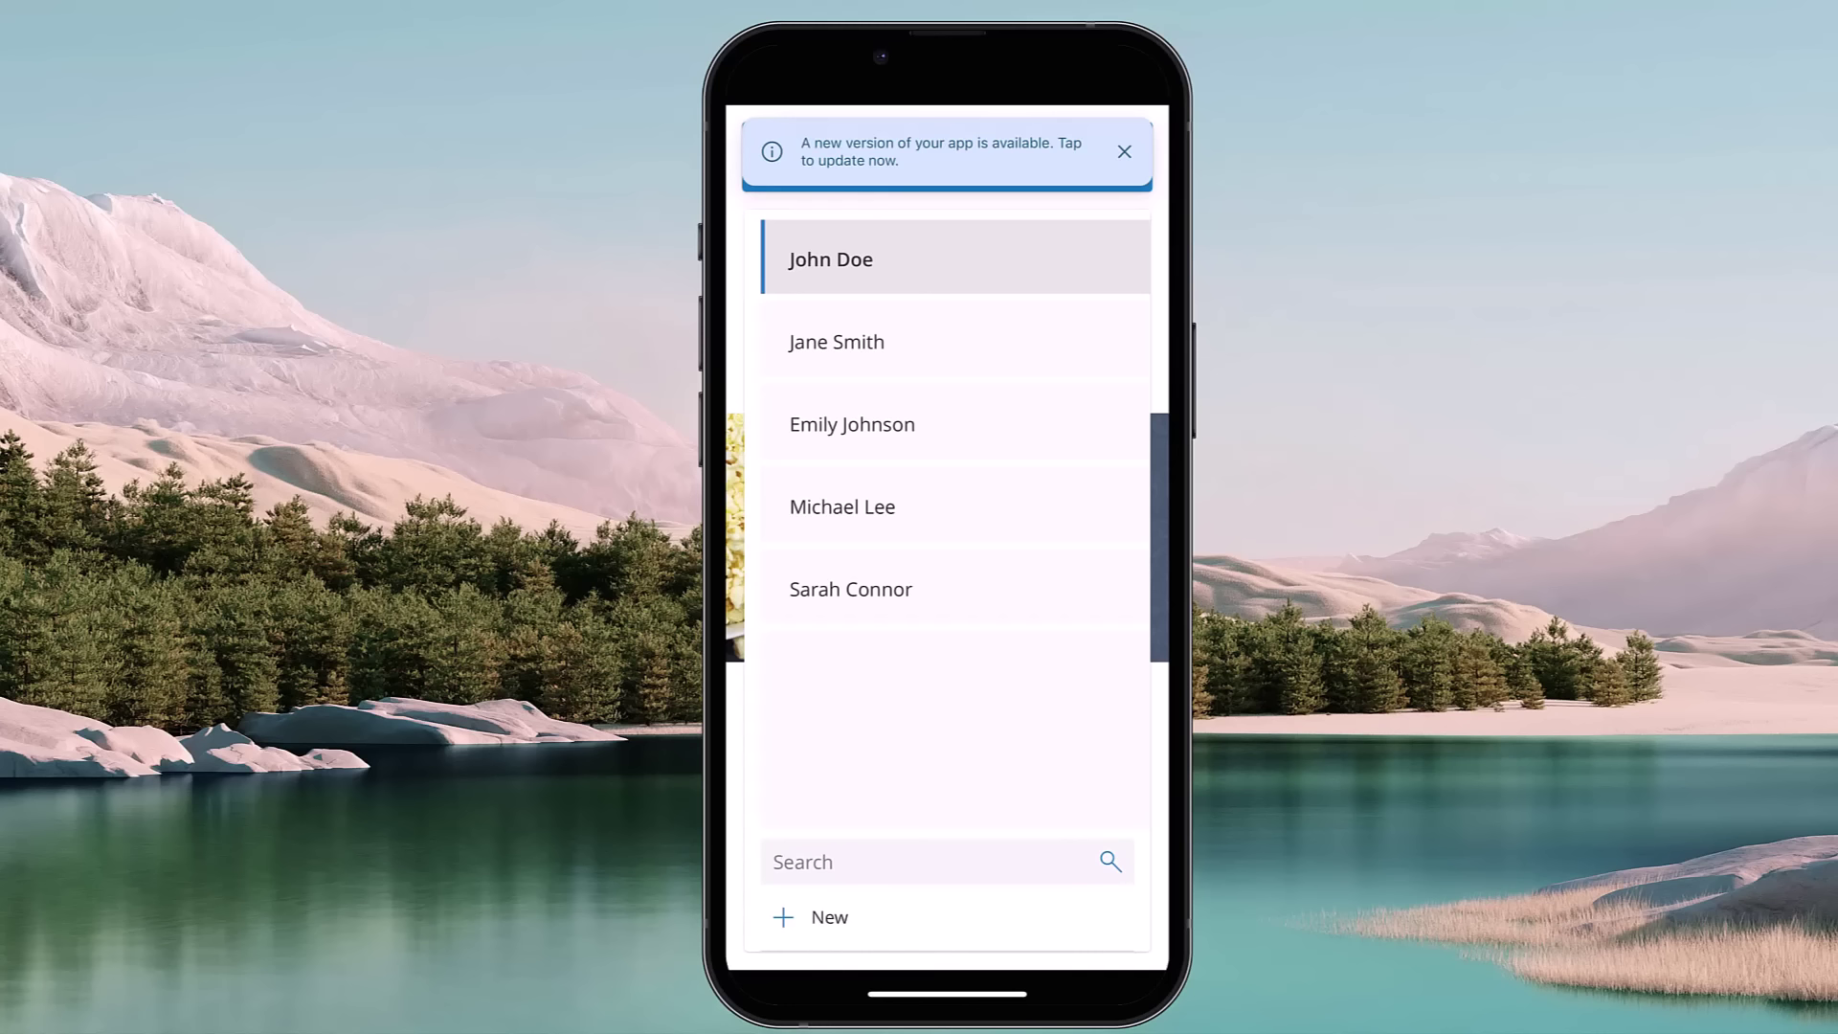
{"action": "left_click", "coordinate": [941, 152]}
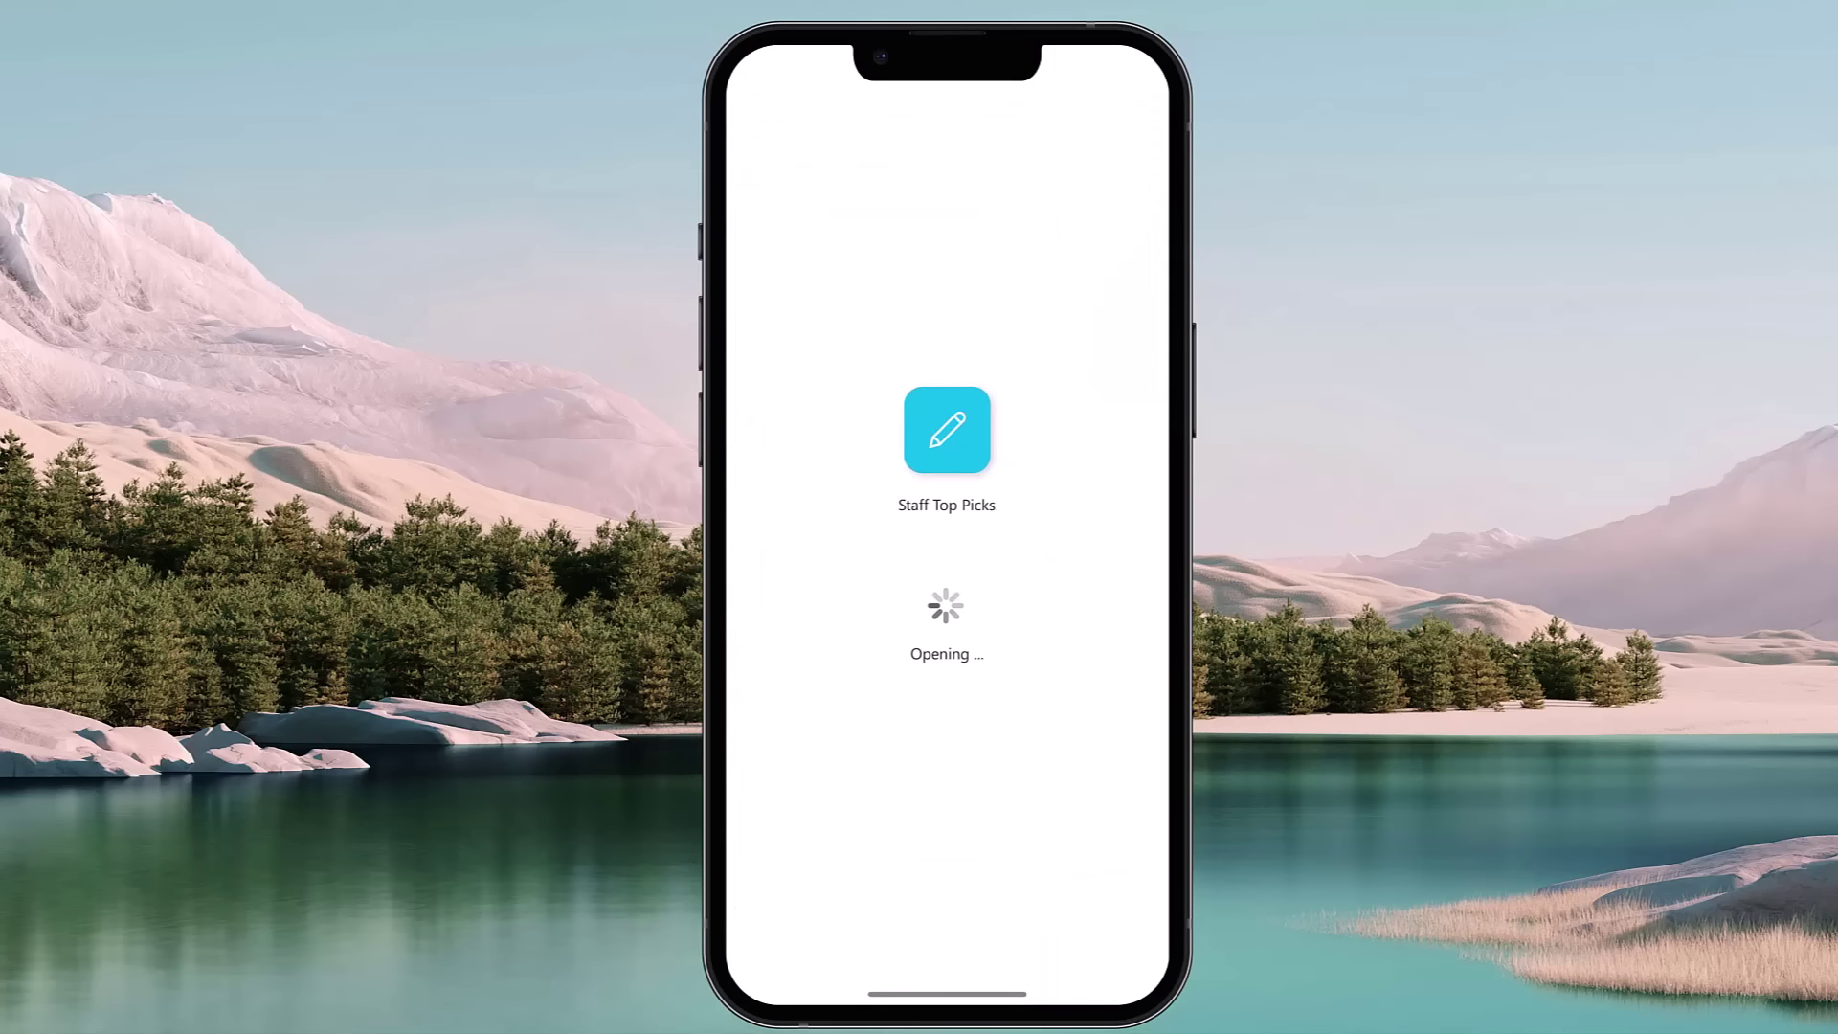